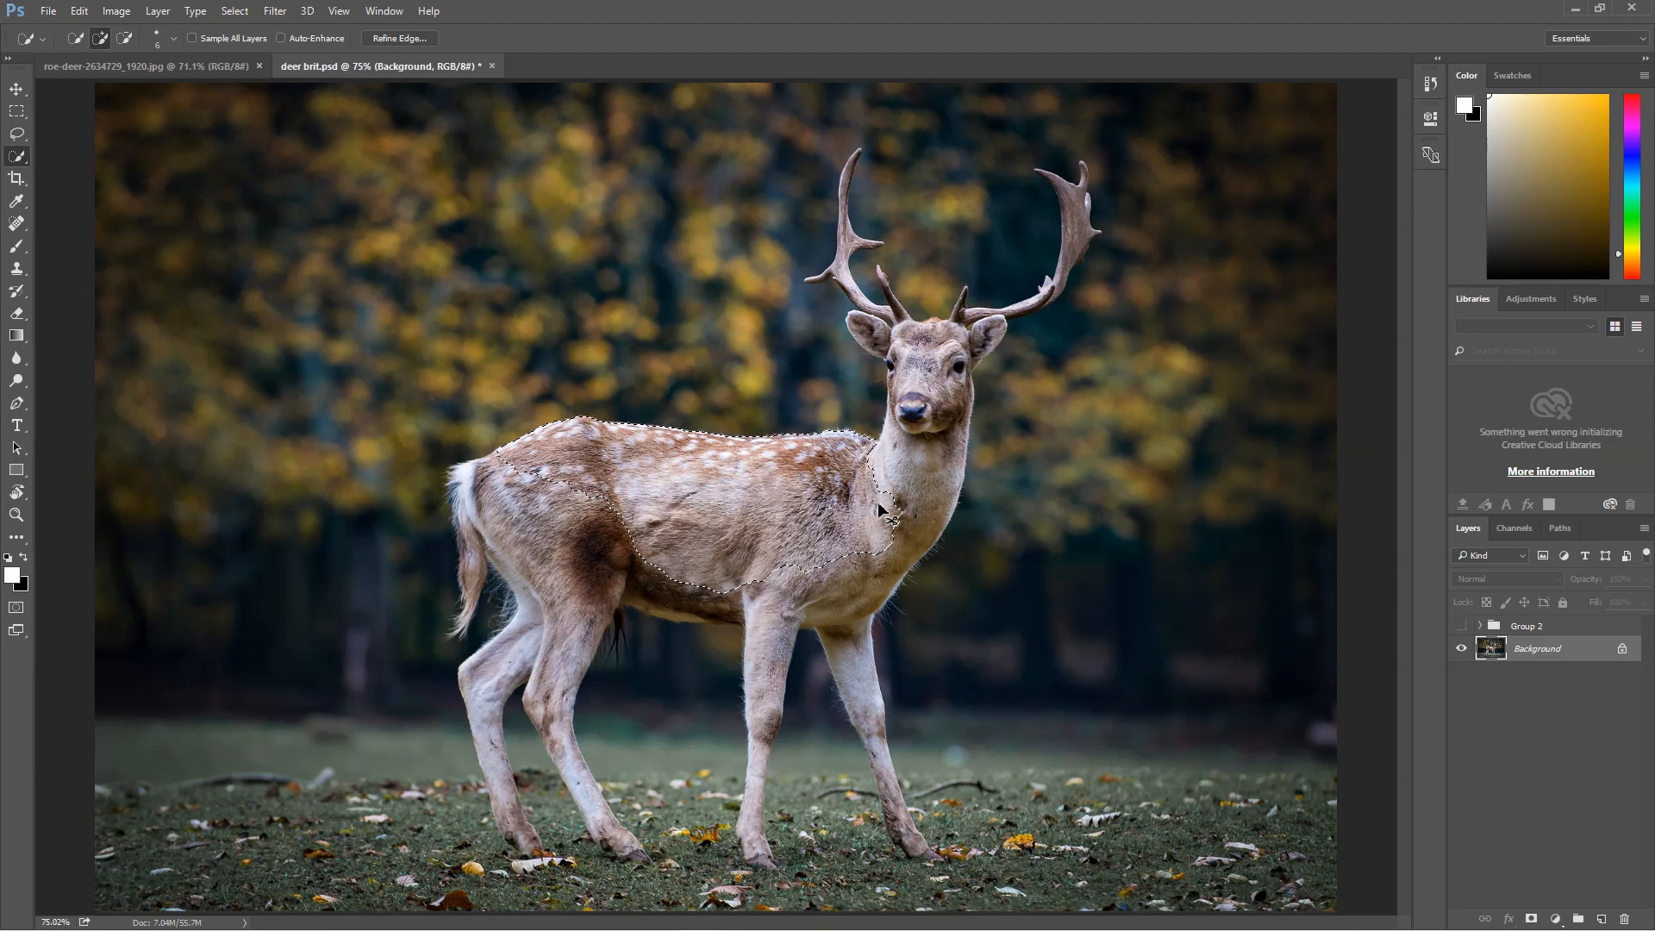
Clear the current selection and load the saved "deer" channel from deer brit.psd as a new selection.
key(ctrl+d)
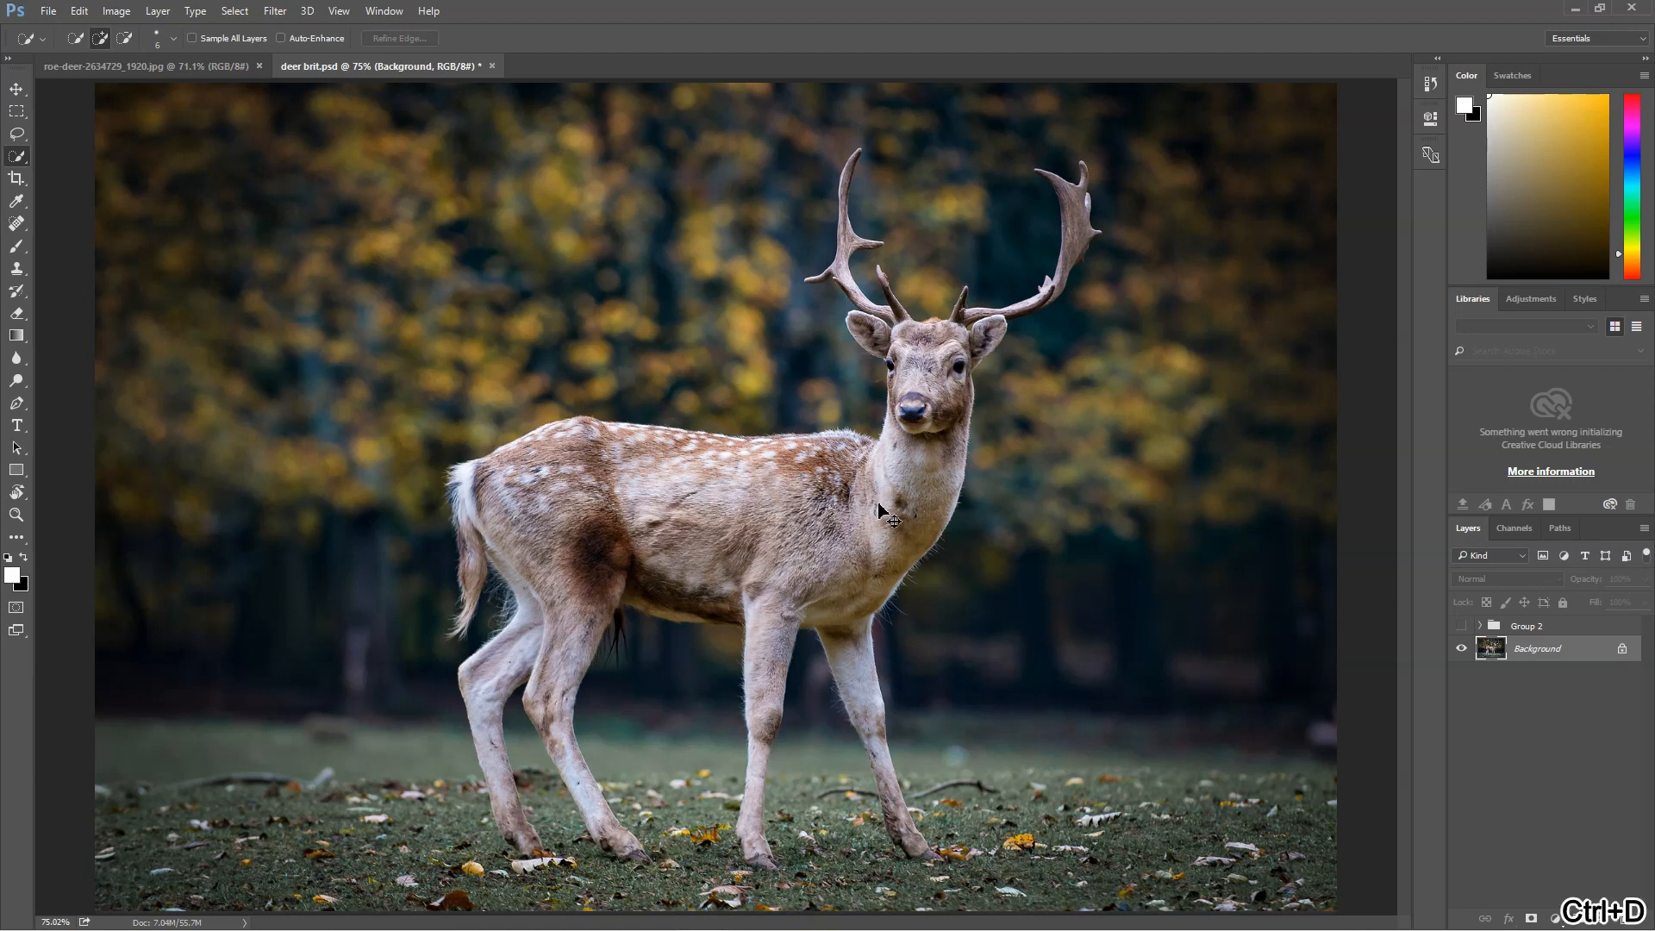
click(229, 10)
click(310, 437)
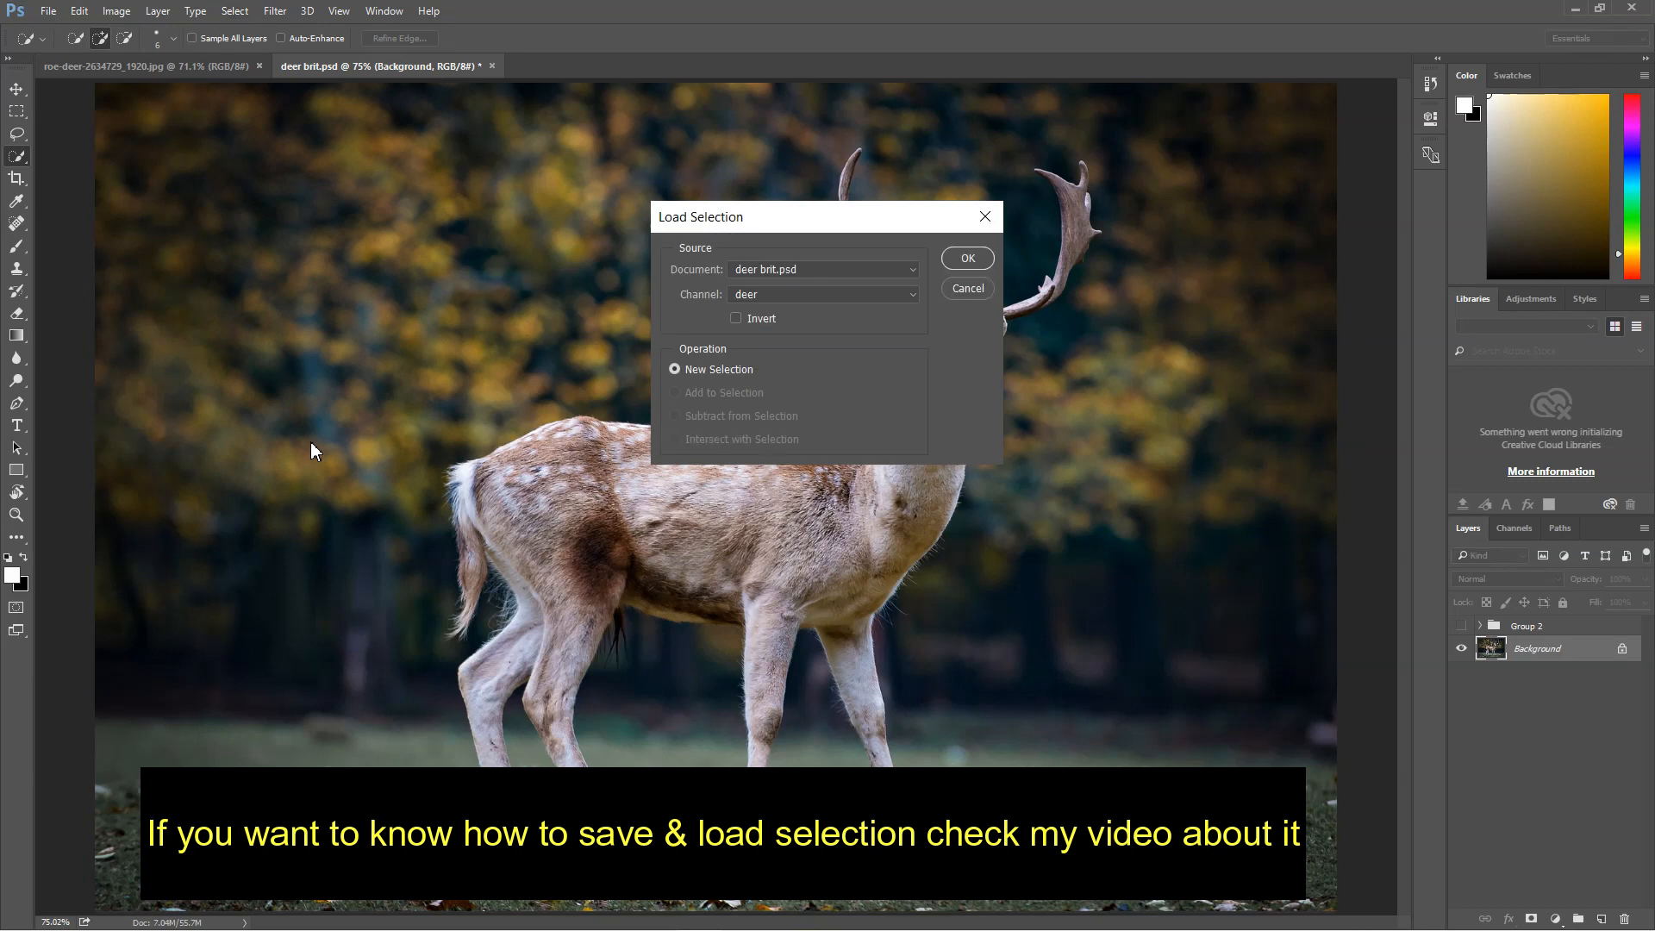
click(965, 259)
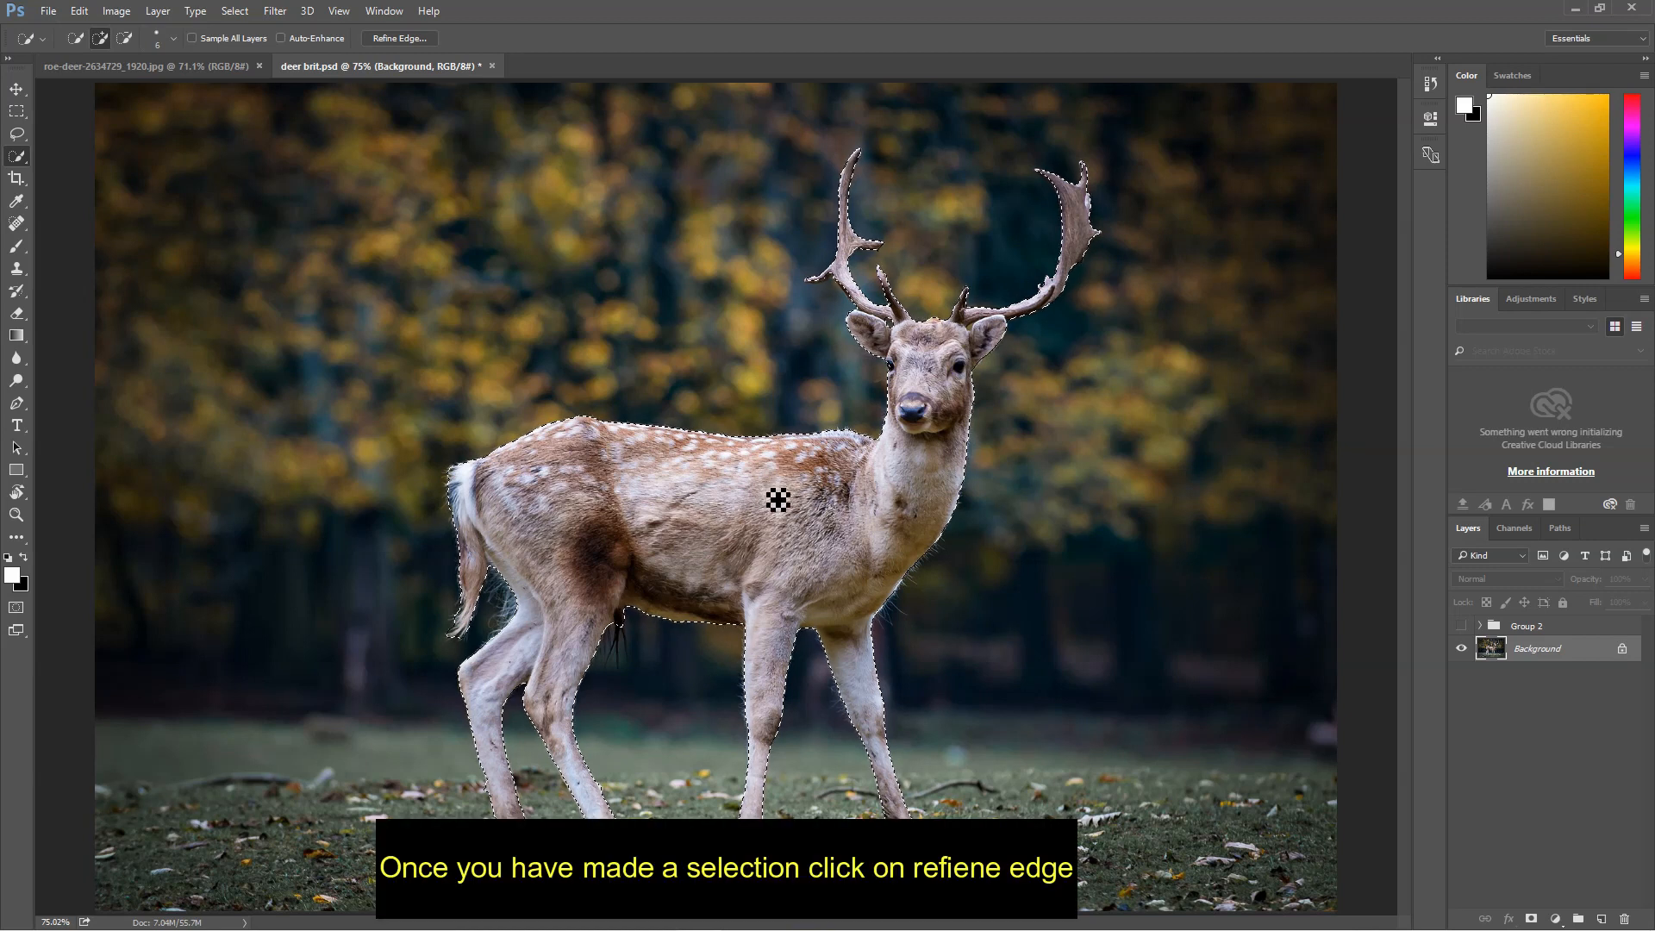
Refine the deer selection's edge with Radius 5.7 px, Smooth 18, Feather 2.3 px, Contrast 11% and Shift Edge -7%.
click(395, 39)
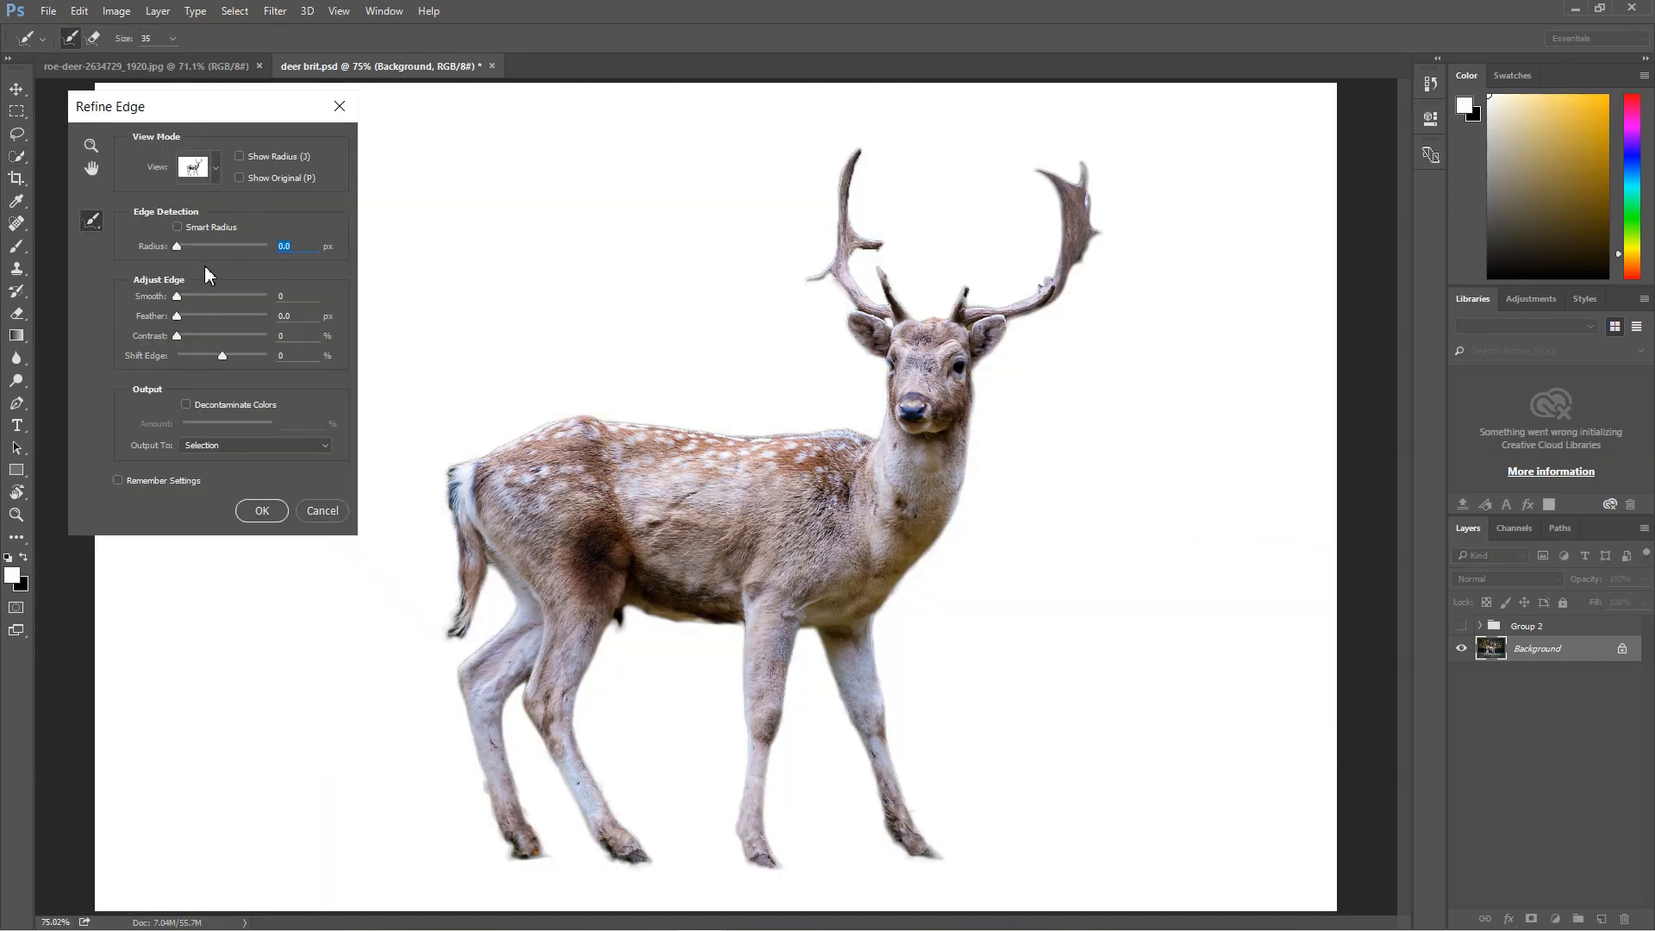
click(217, 172)
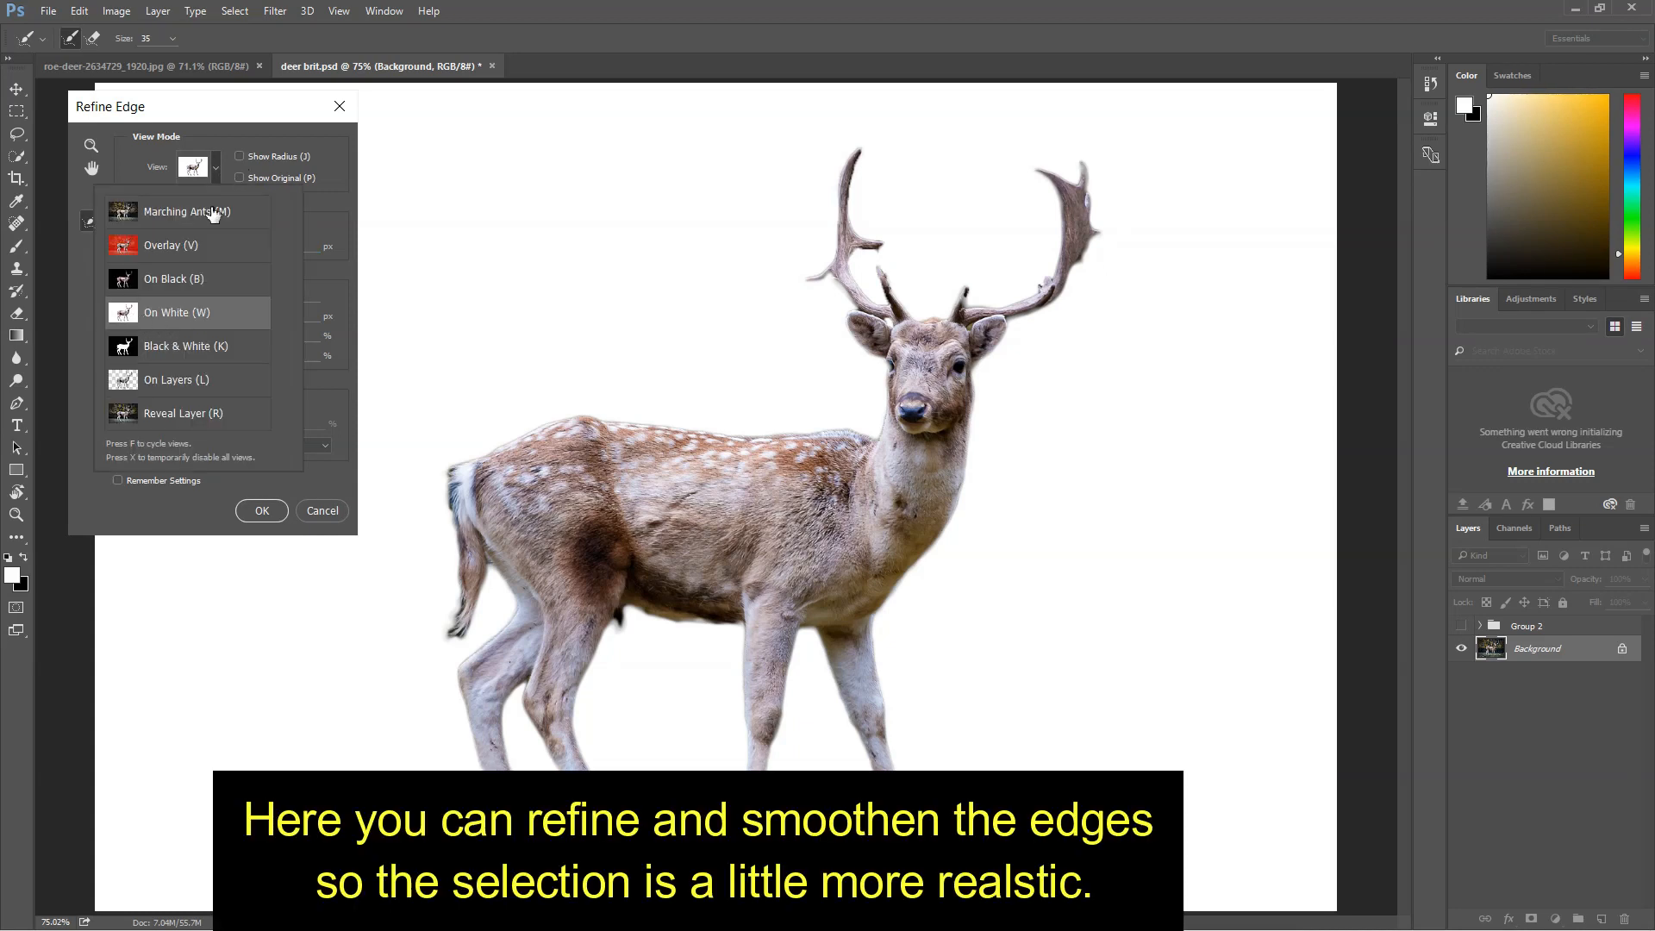
click(221, 183)
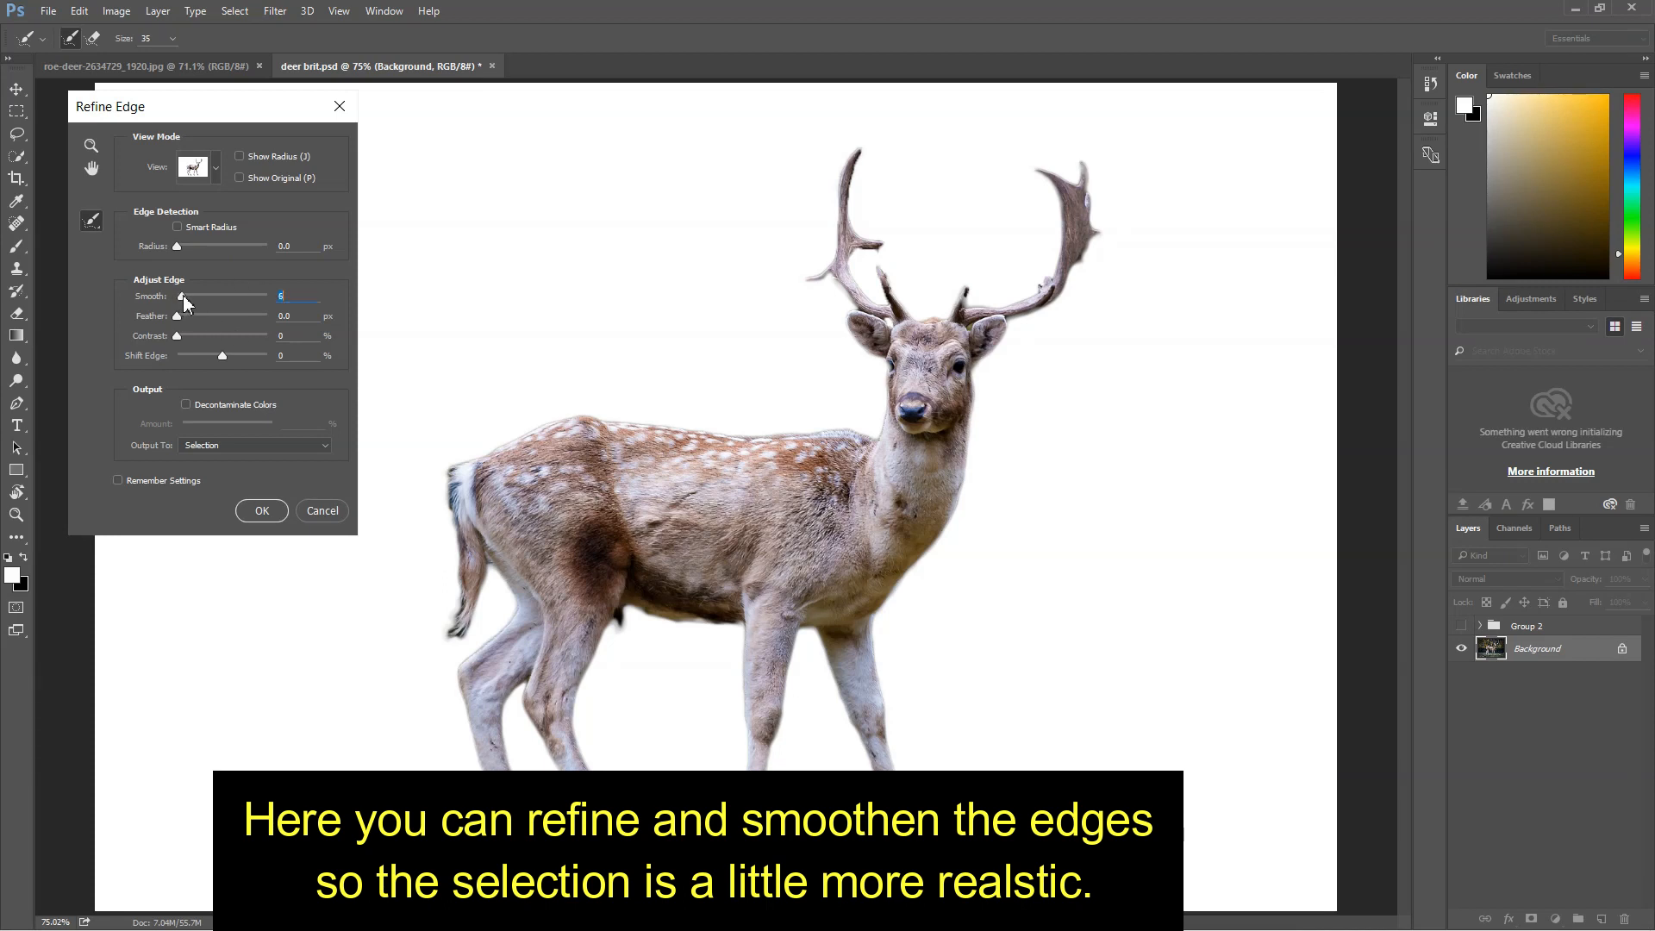
drag(183, 296, 191, 334)
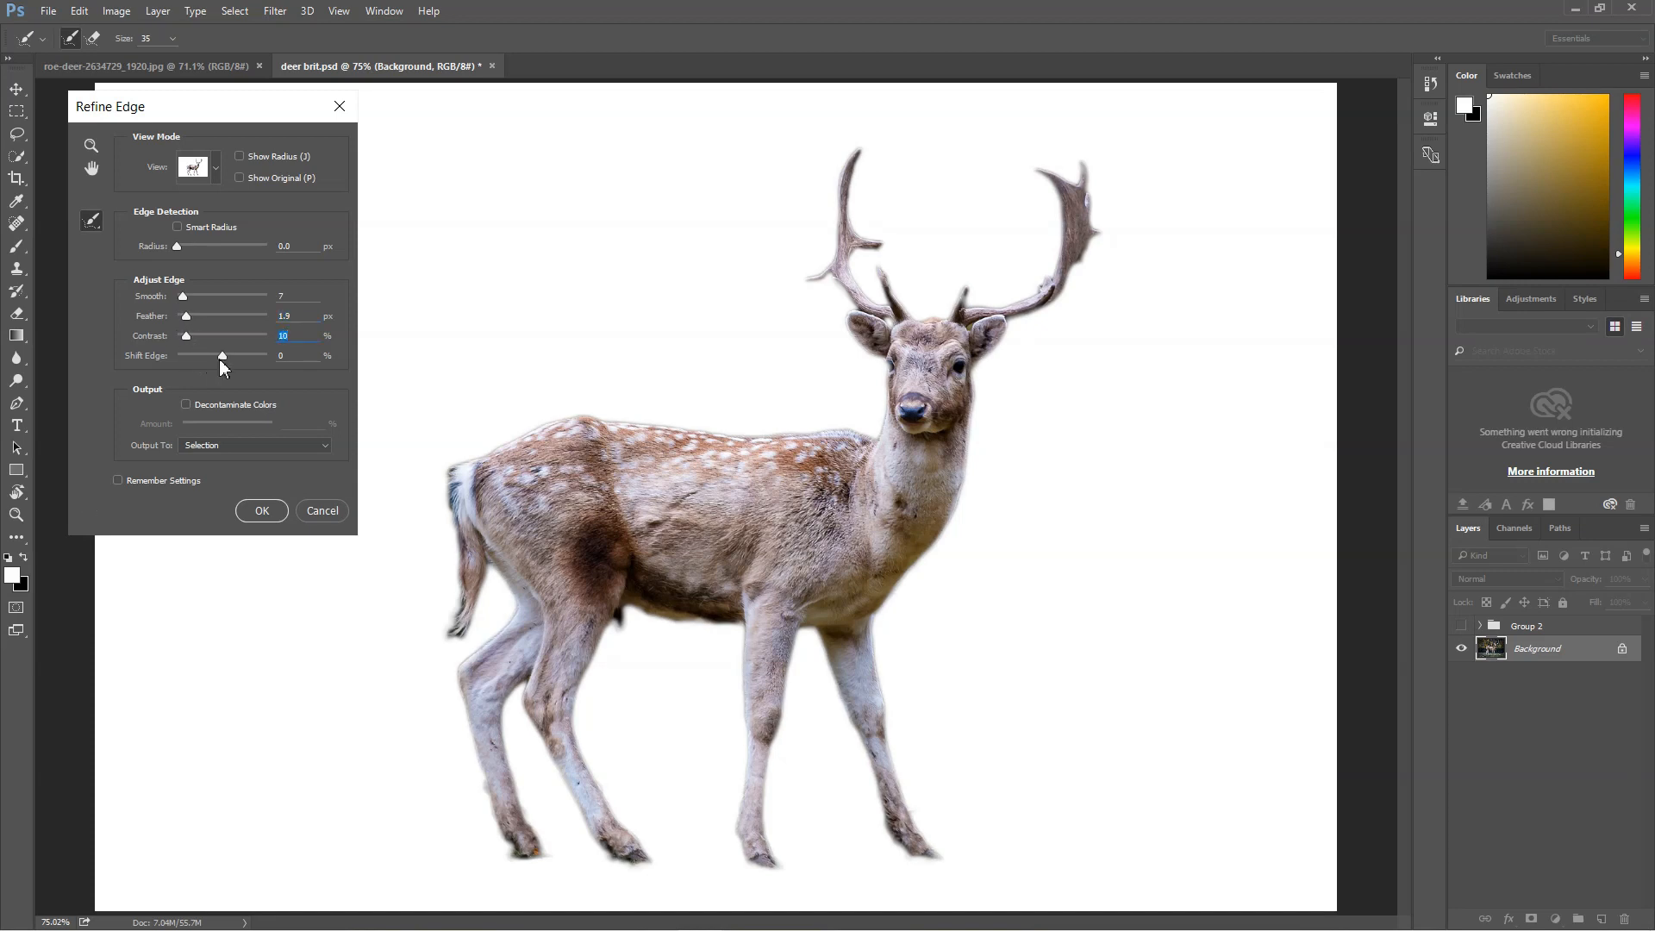
drag(225, 359, 231, 359)
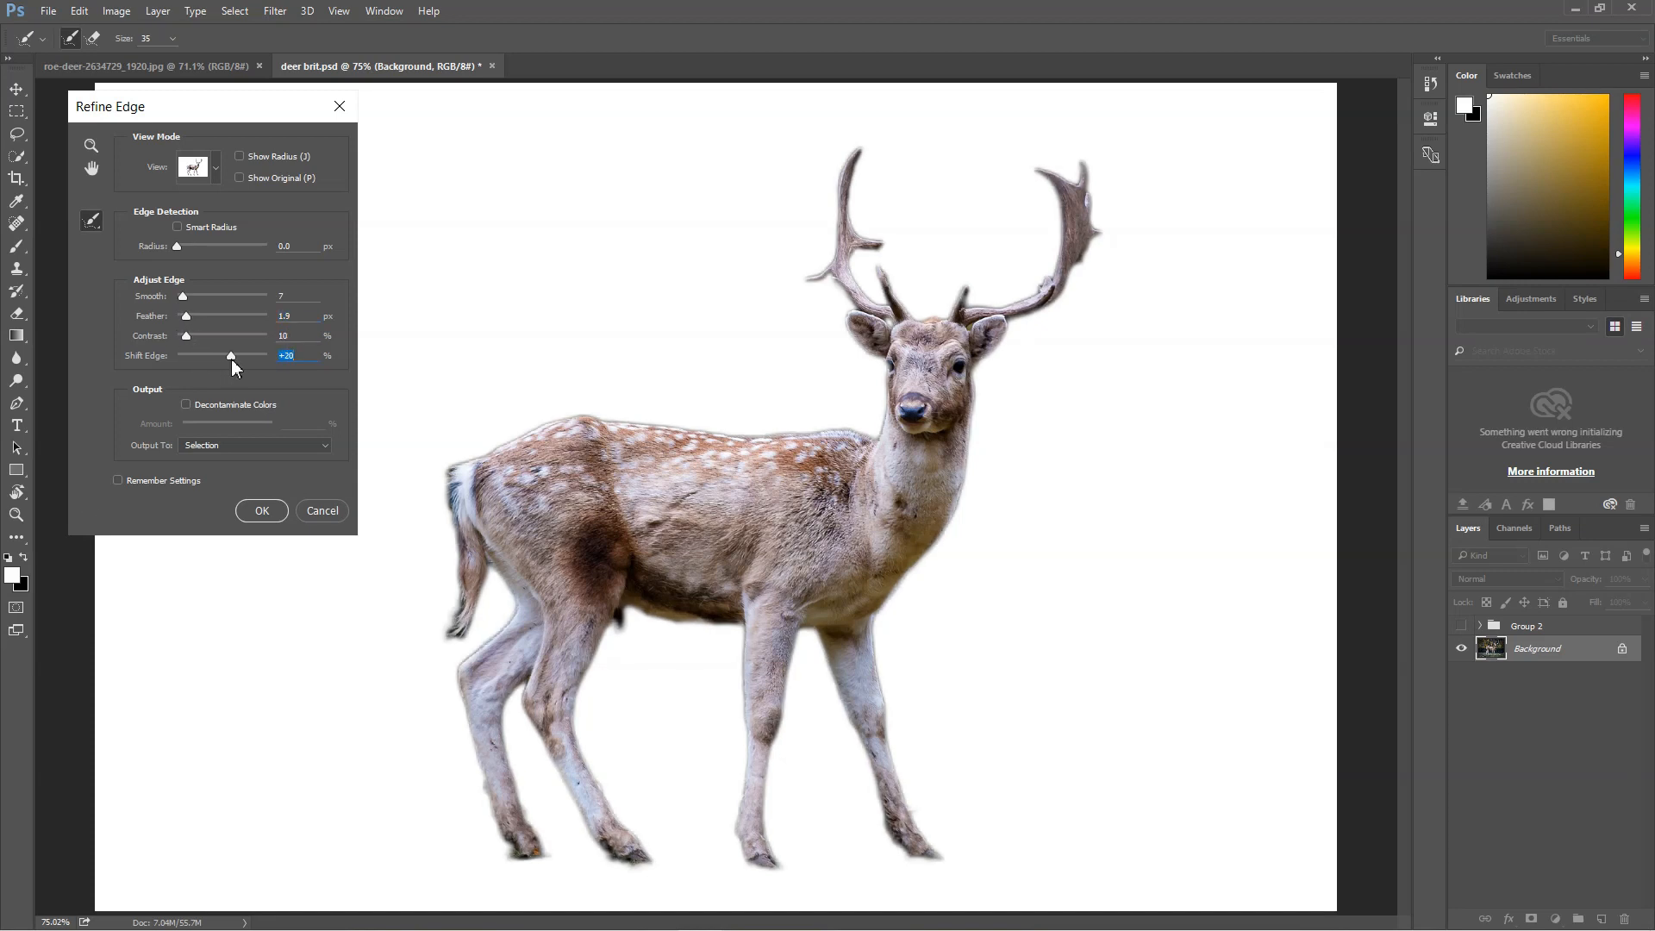
drag(238, 359, 219, 357)
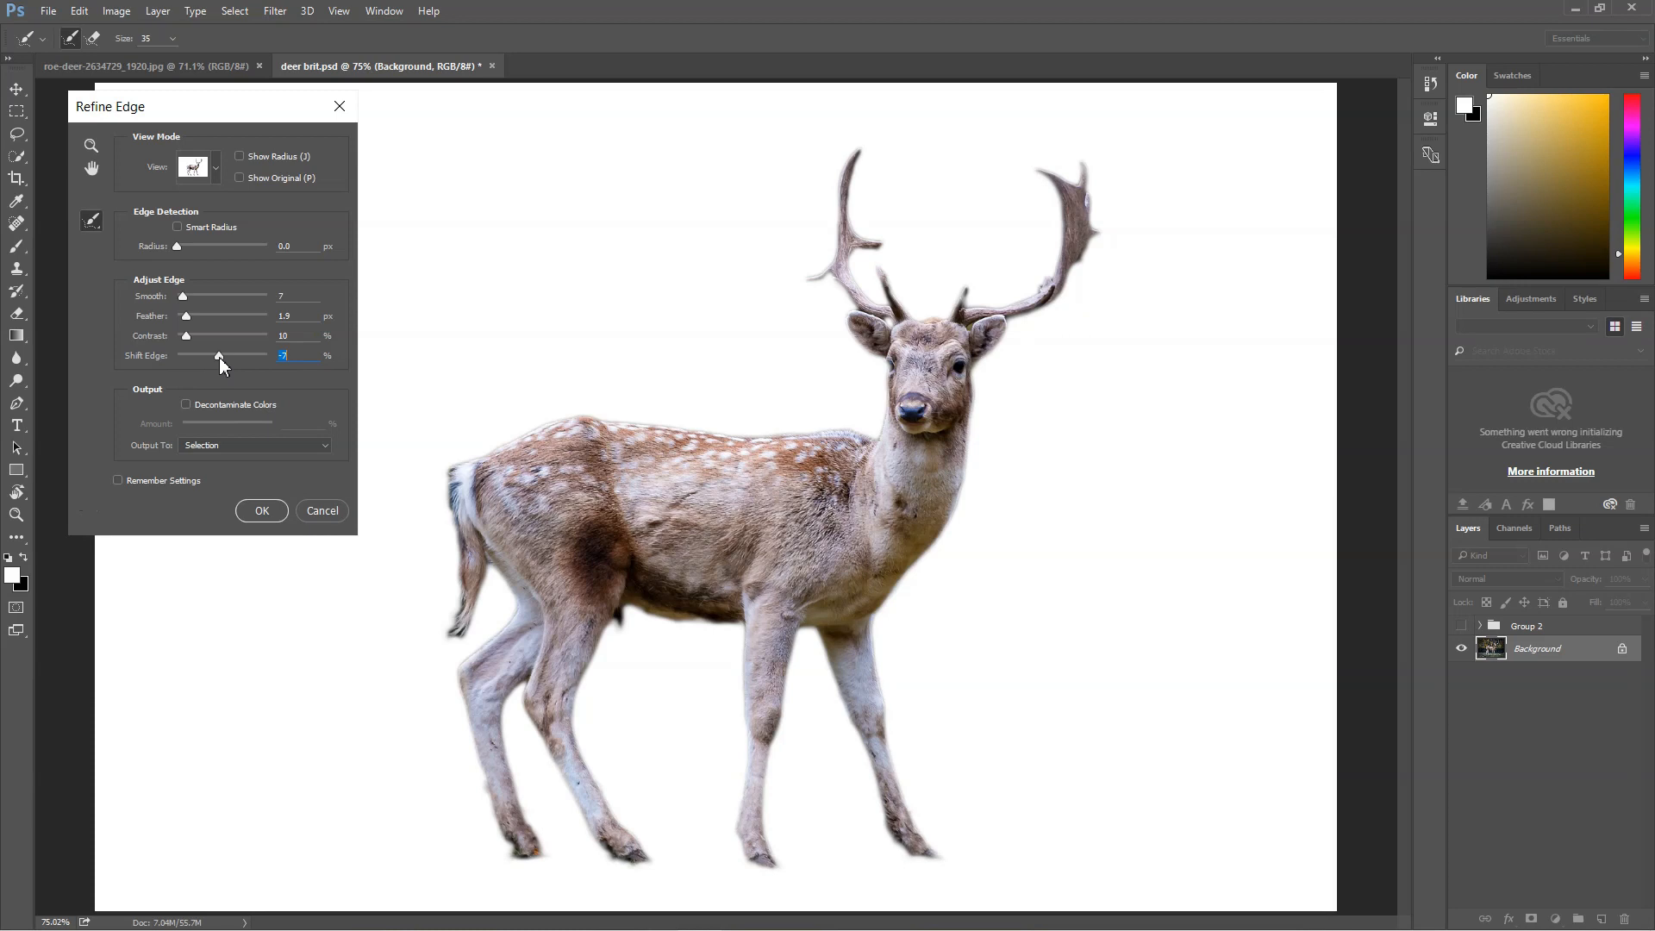
drag(183, 296, 188, 297)
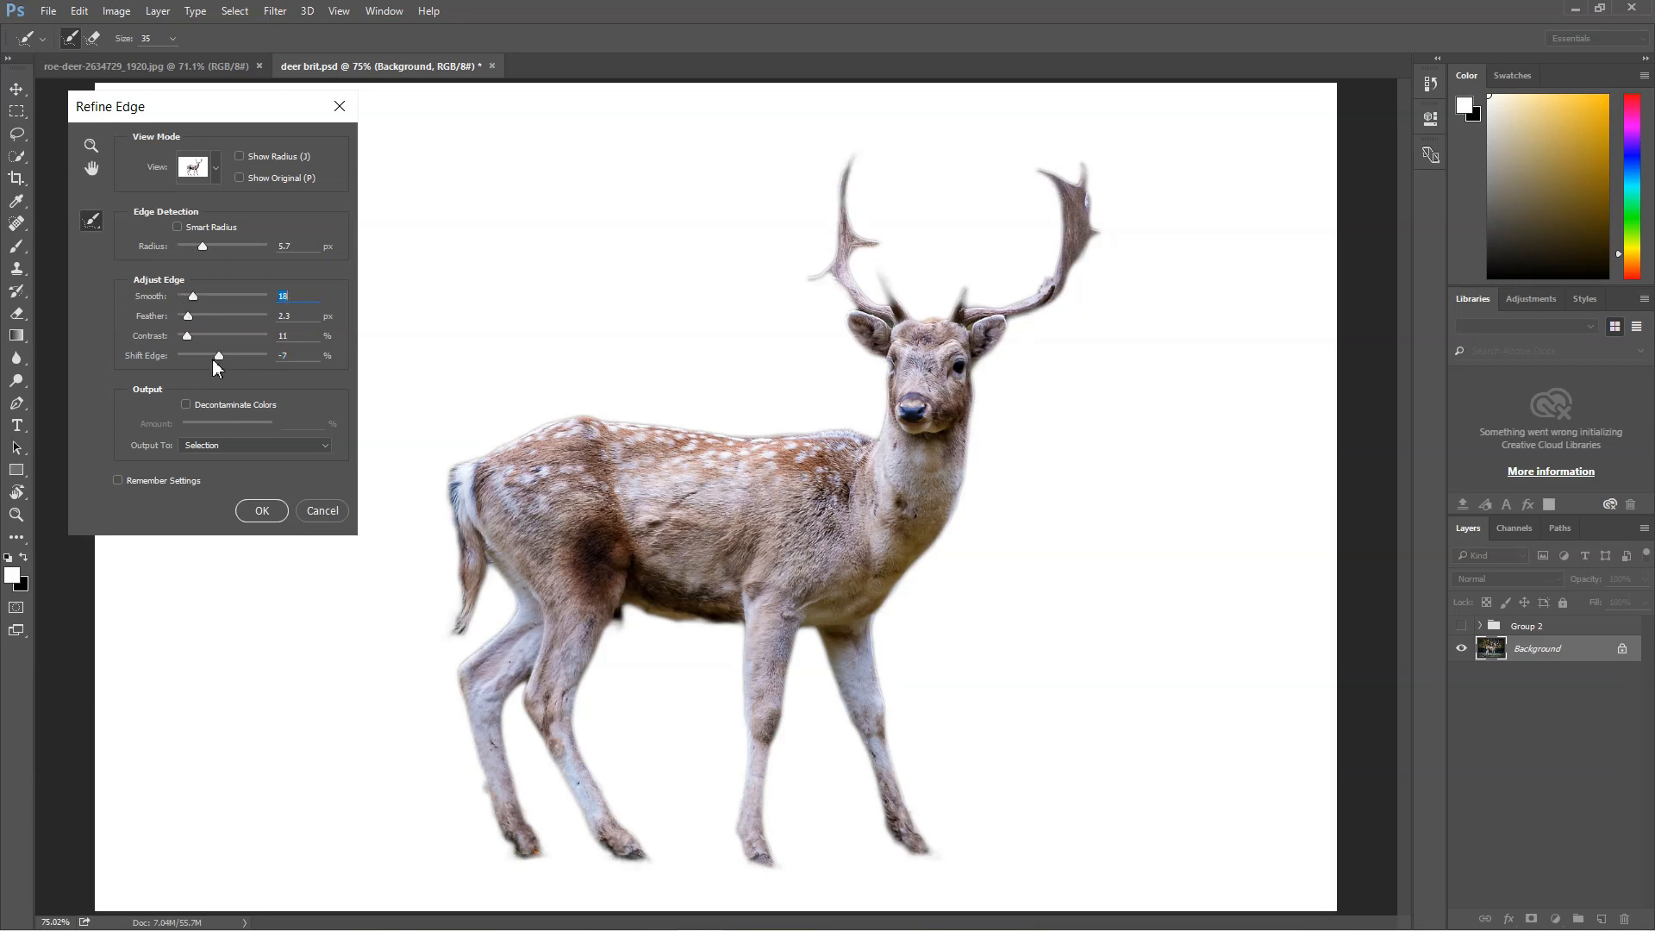
Output the refined selection to a New Layer with Layer Mask, leaving Decontaminate Colors off.
click(190, 406)
click(304, 447)
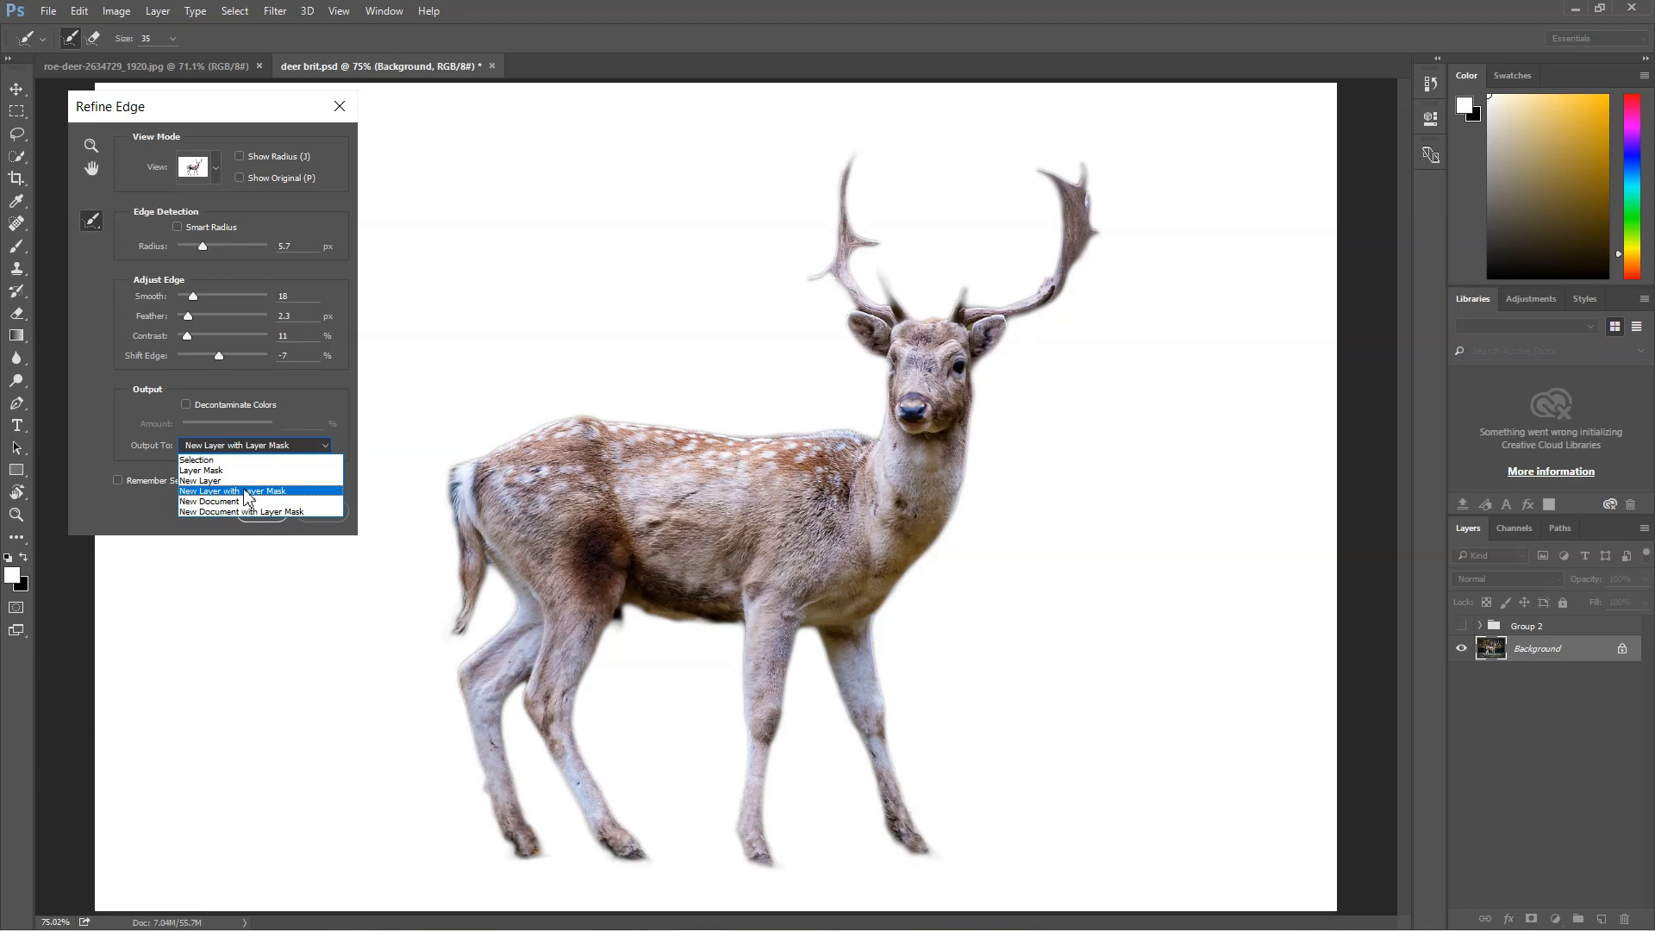
click(245, 490)
click(262, 511)
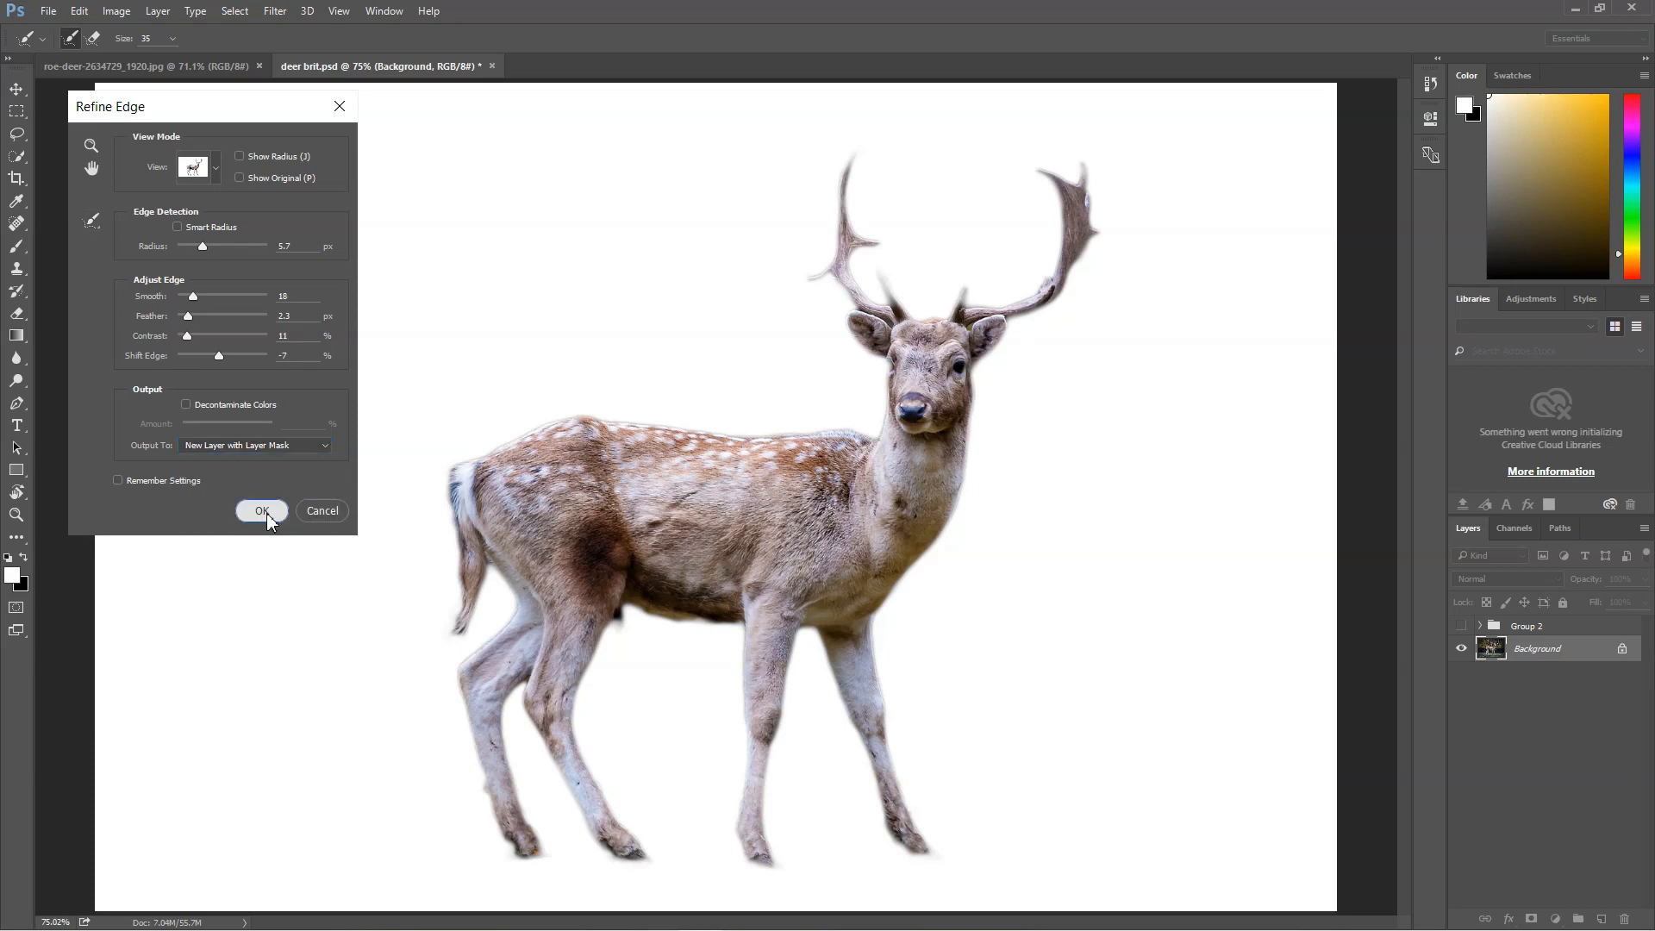
Show the Background layer and load the deer's layer mask as a selection.
key(shift+l)
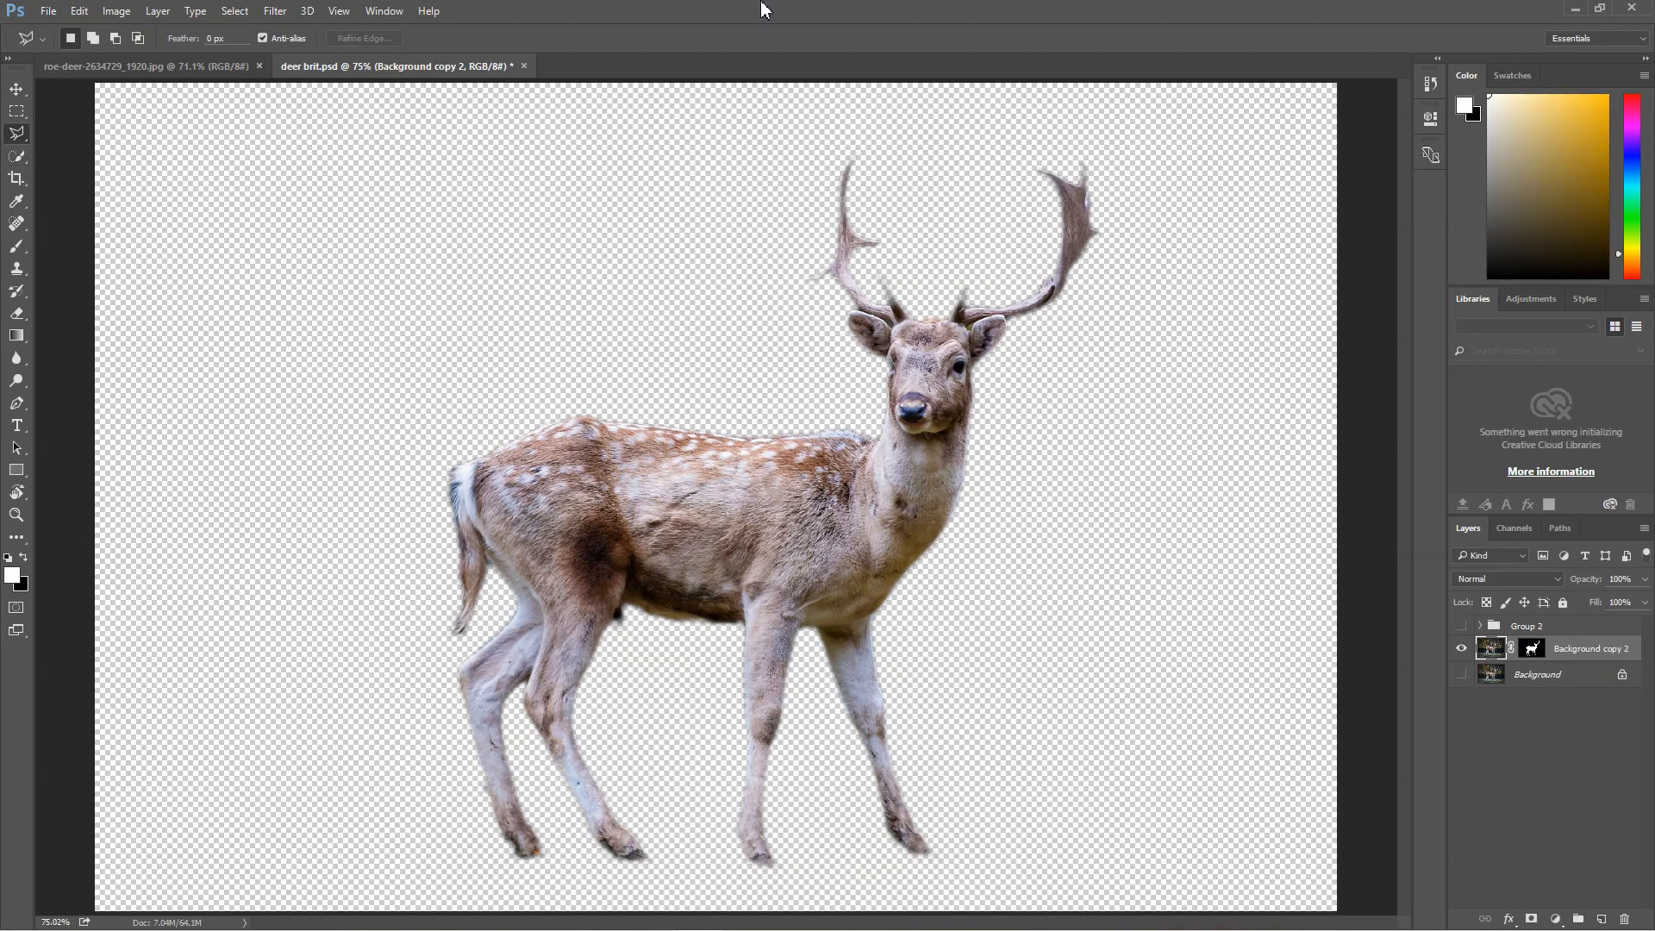
click(1463, 675)
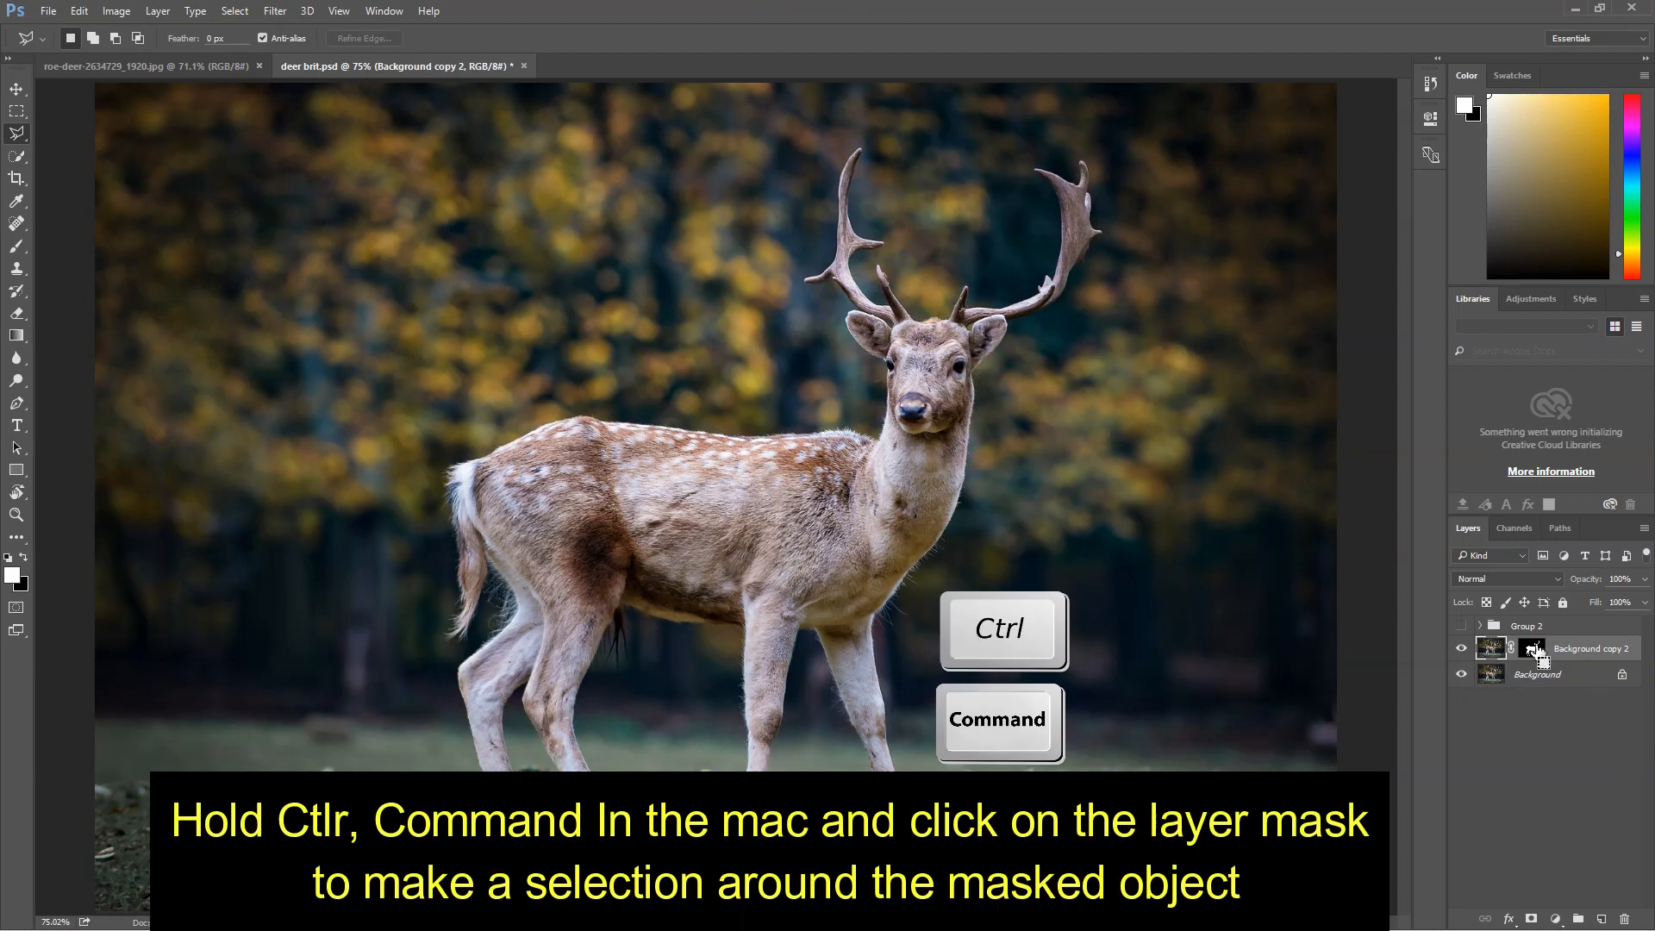
ctrl+click(1534, 649)
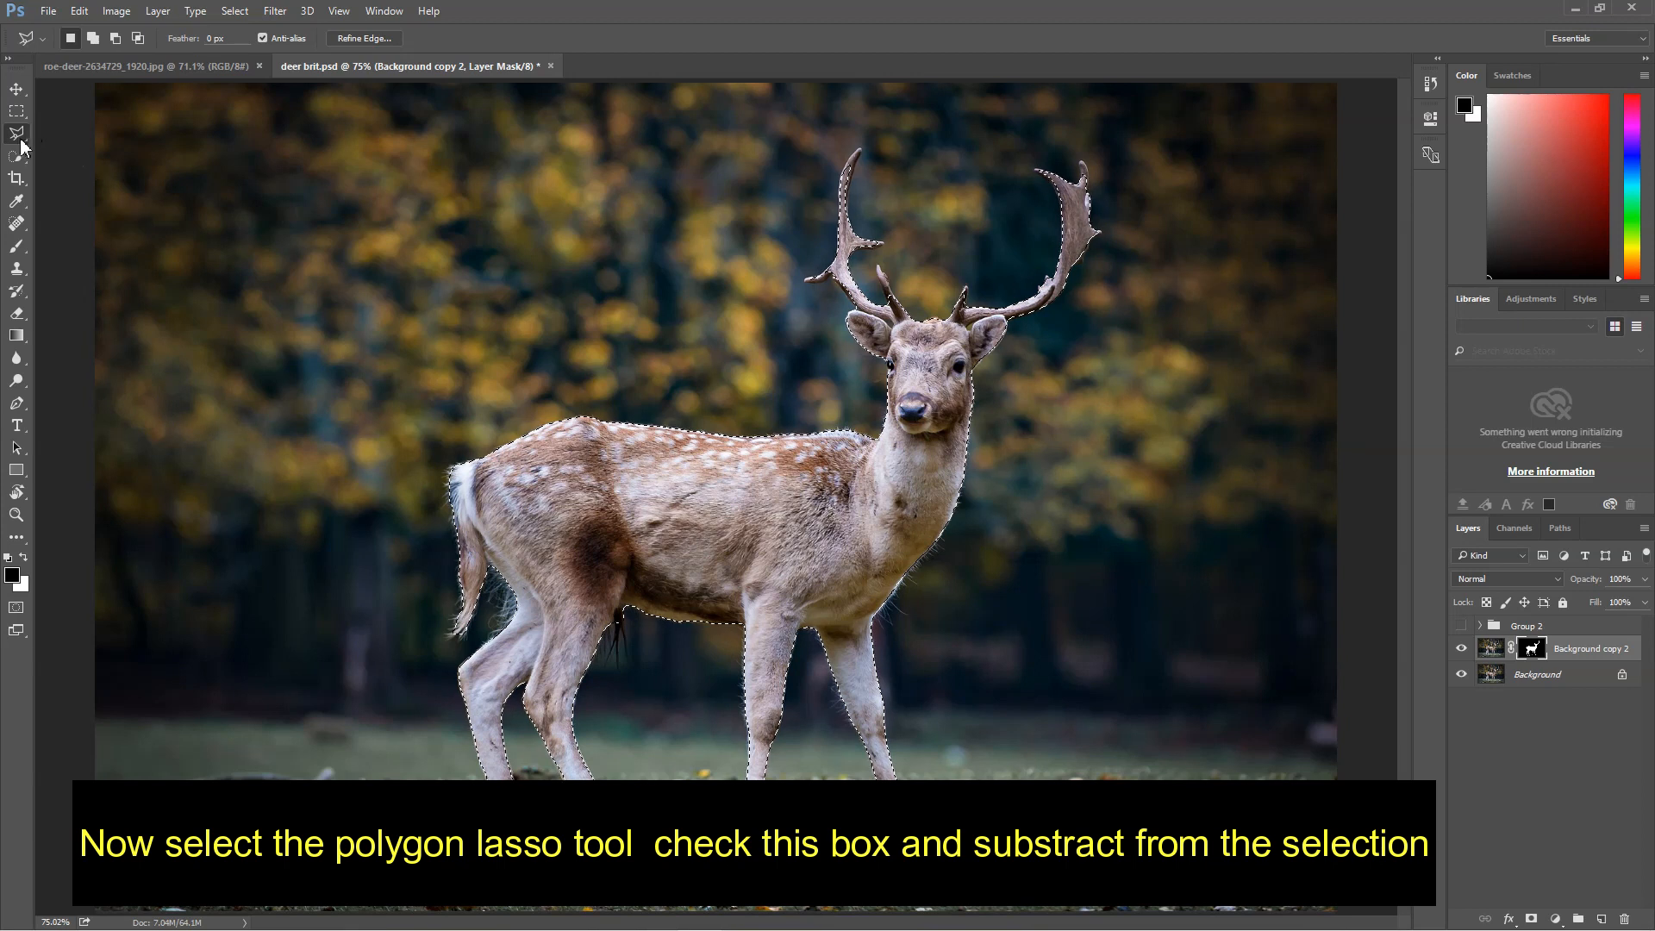
Start a Polygonal Lasso outline in subtract mode from beside the deer's ear, around its rear and beneath its hooves.
right_click(19, 138)
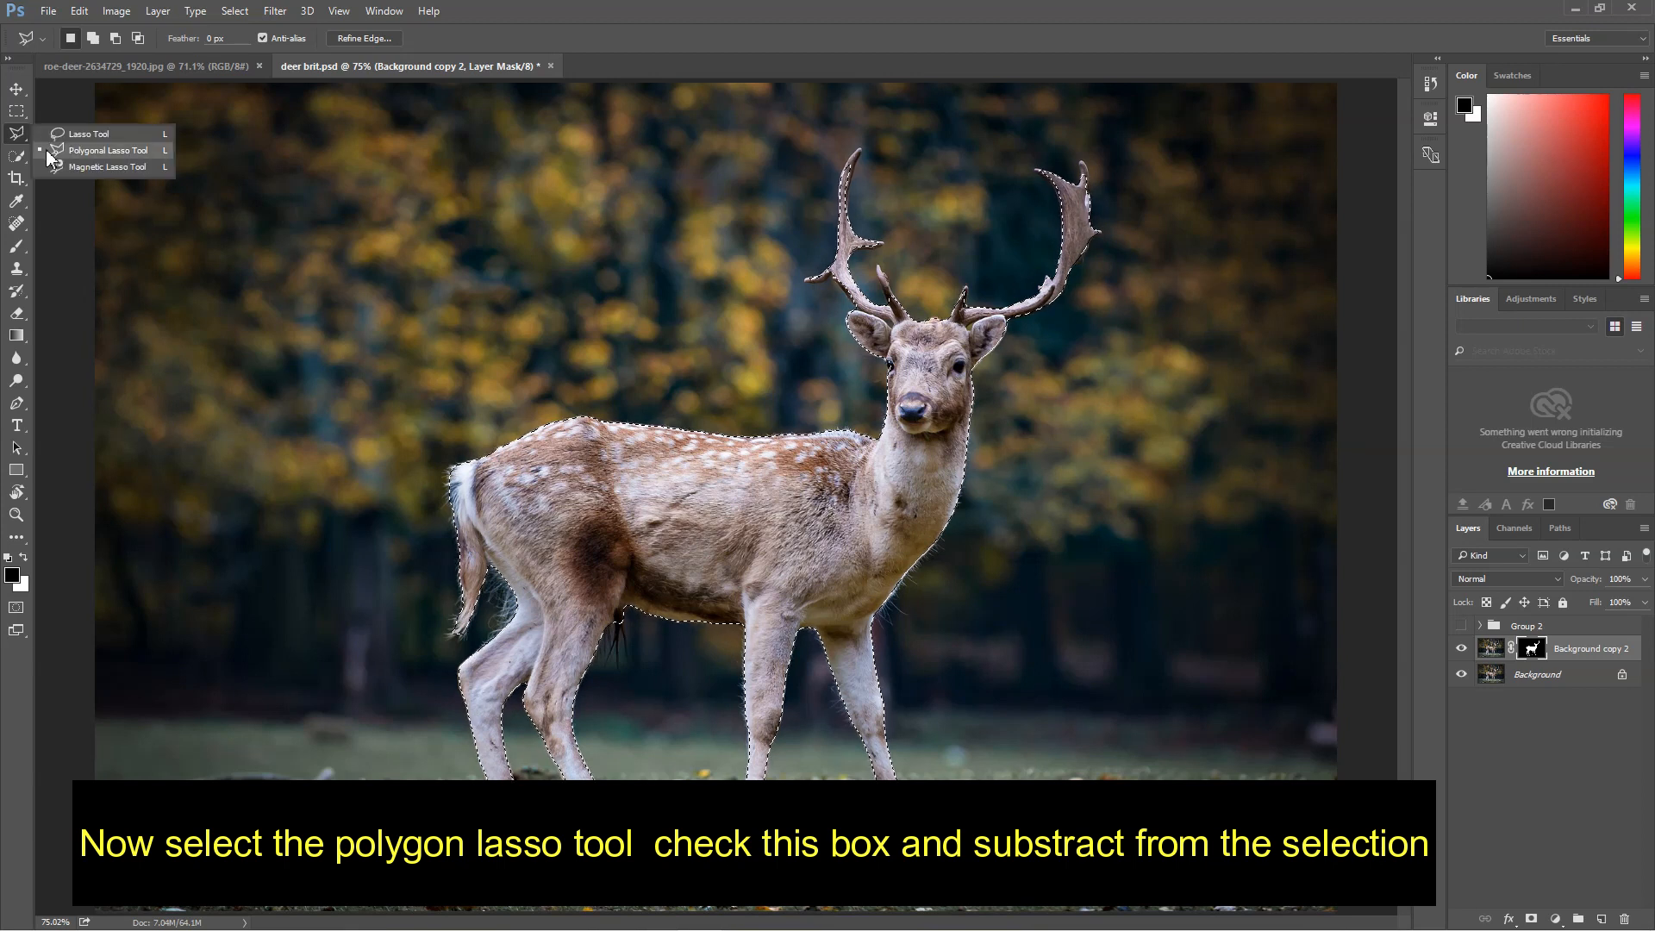
click(87, 156)
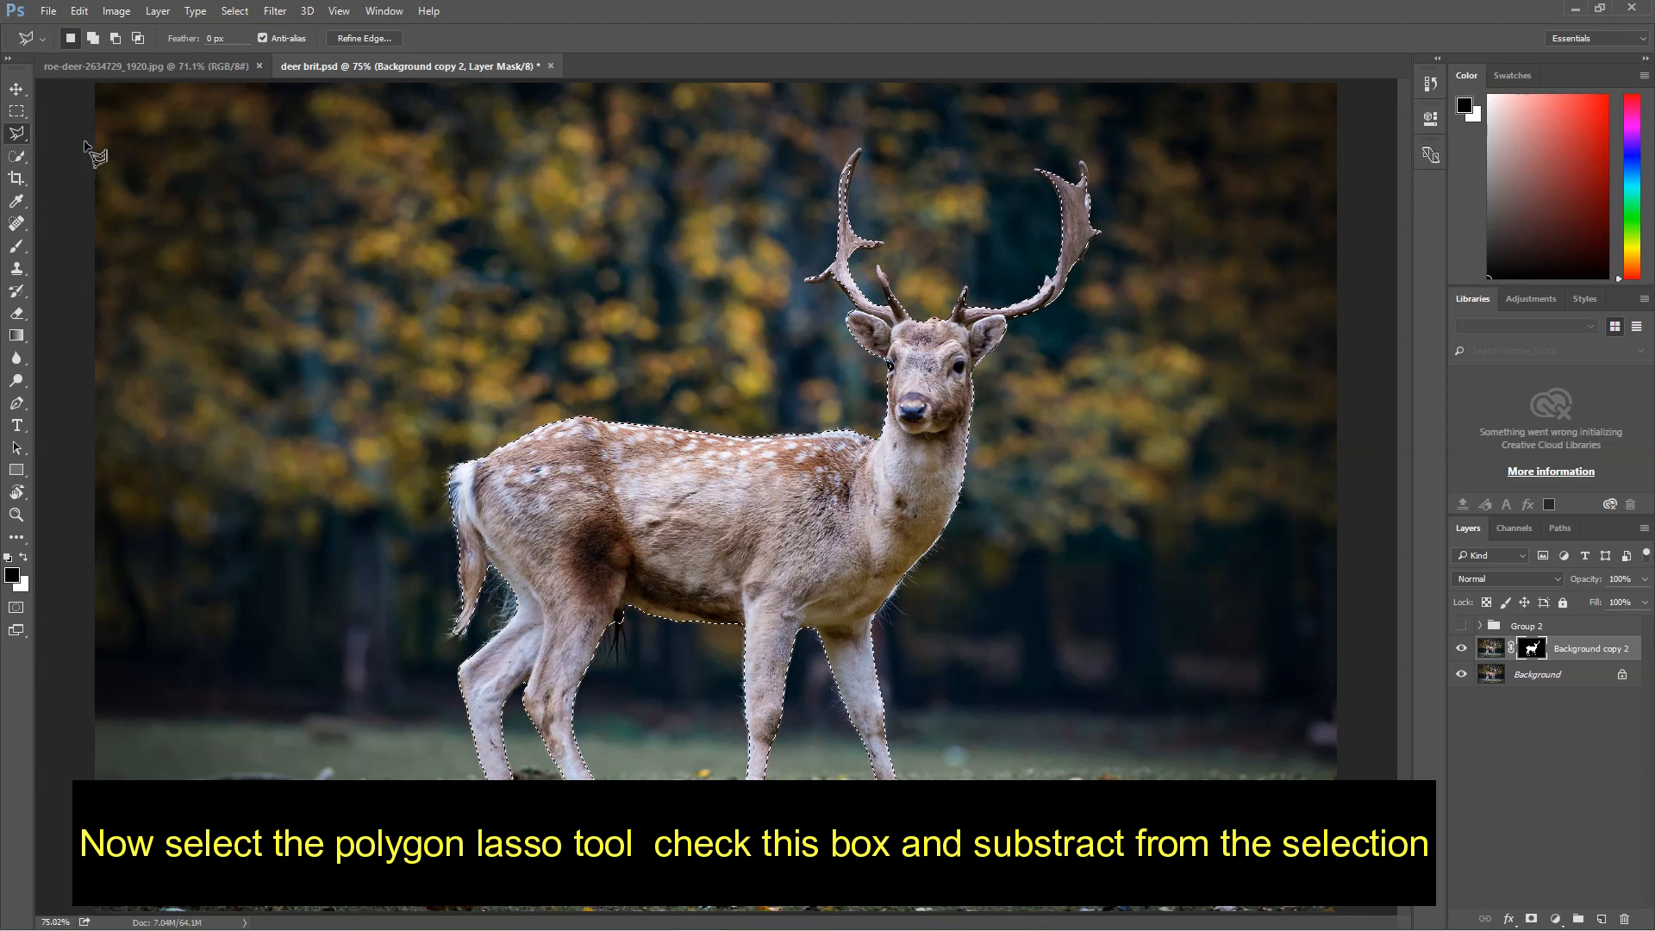
click(118, 37)
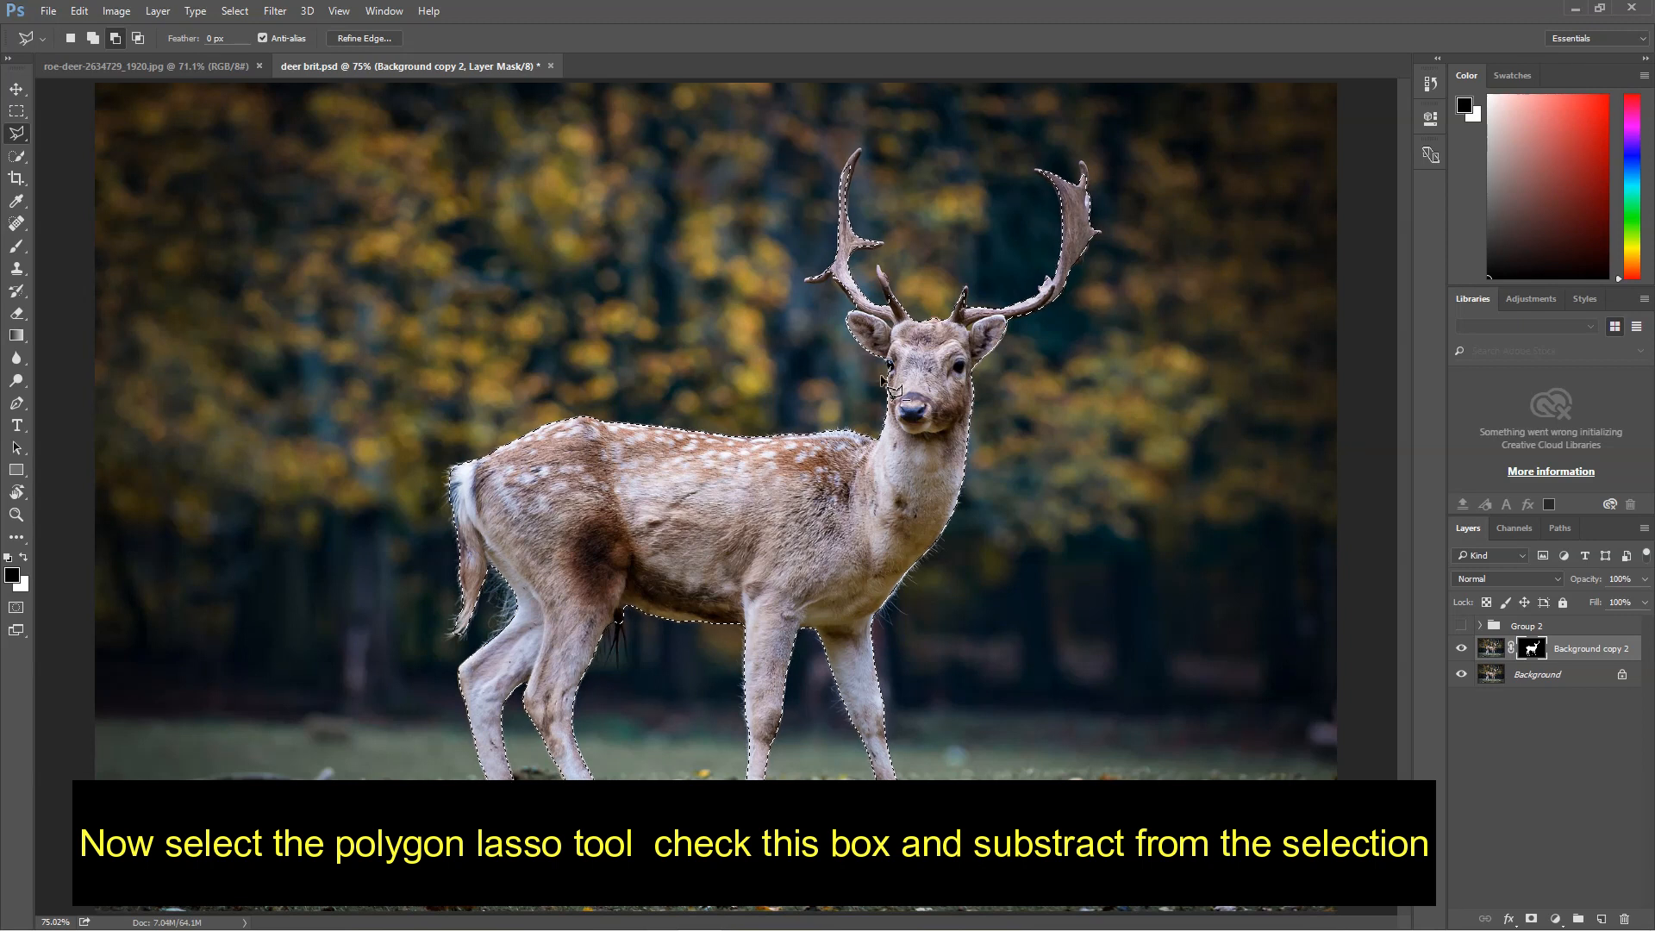
key(ctrl+plus)
key(ctrl+plus)
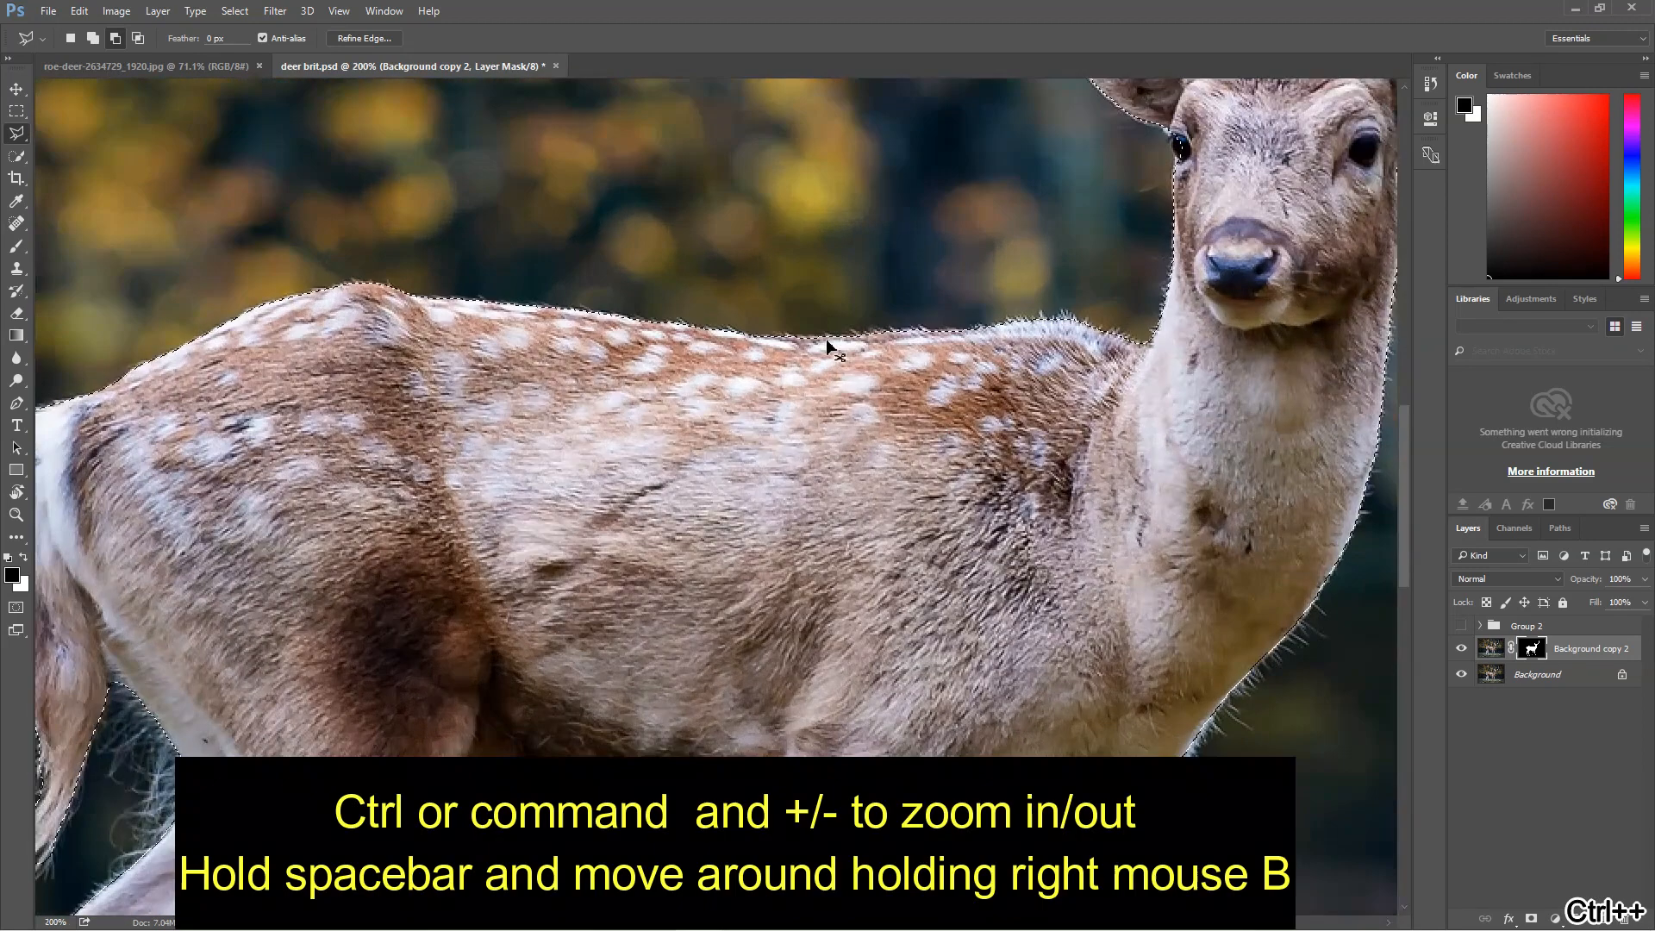
drag(826, 339, 538, 879)
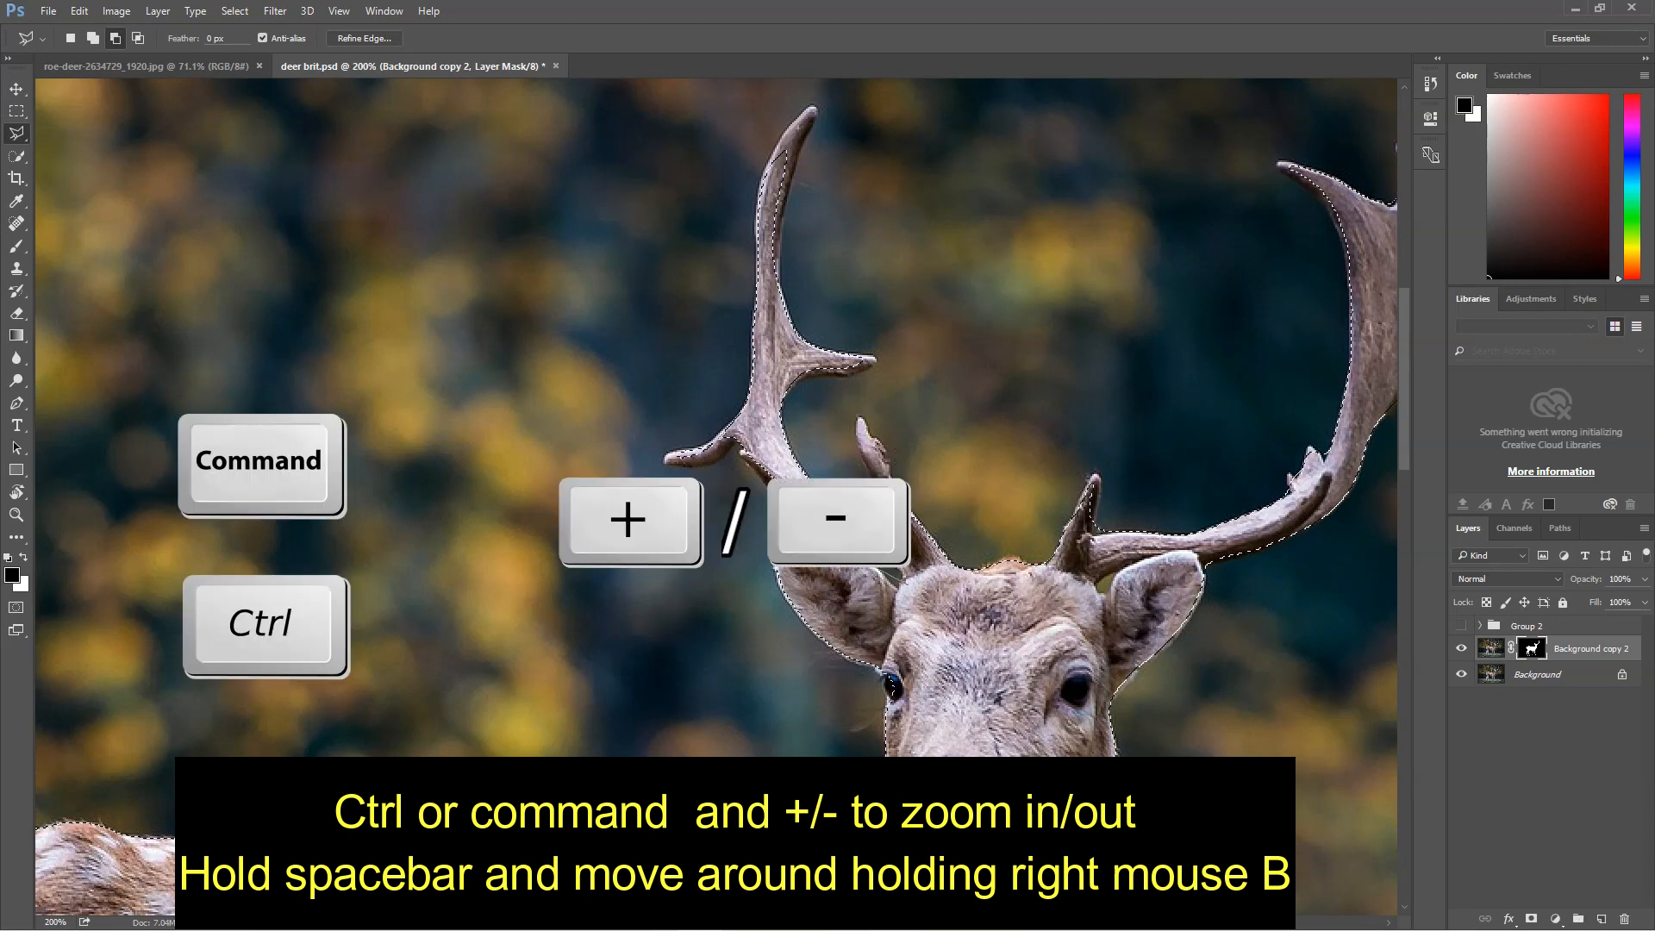
click(766, 529)
drag(790, 554, 1183, 358)
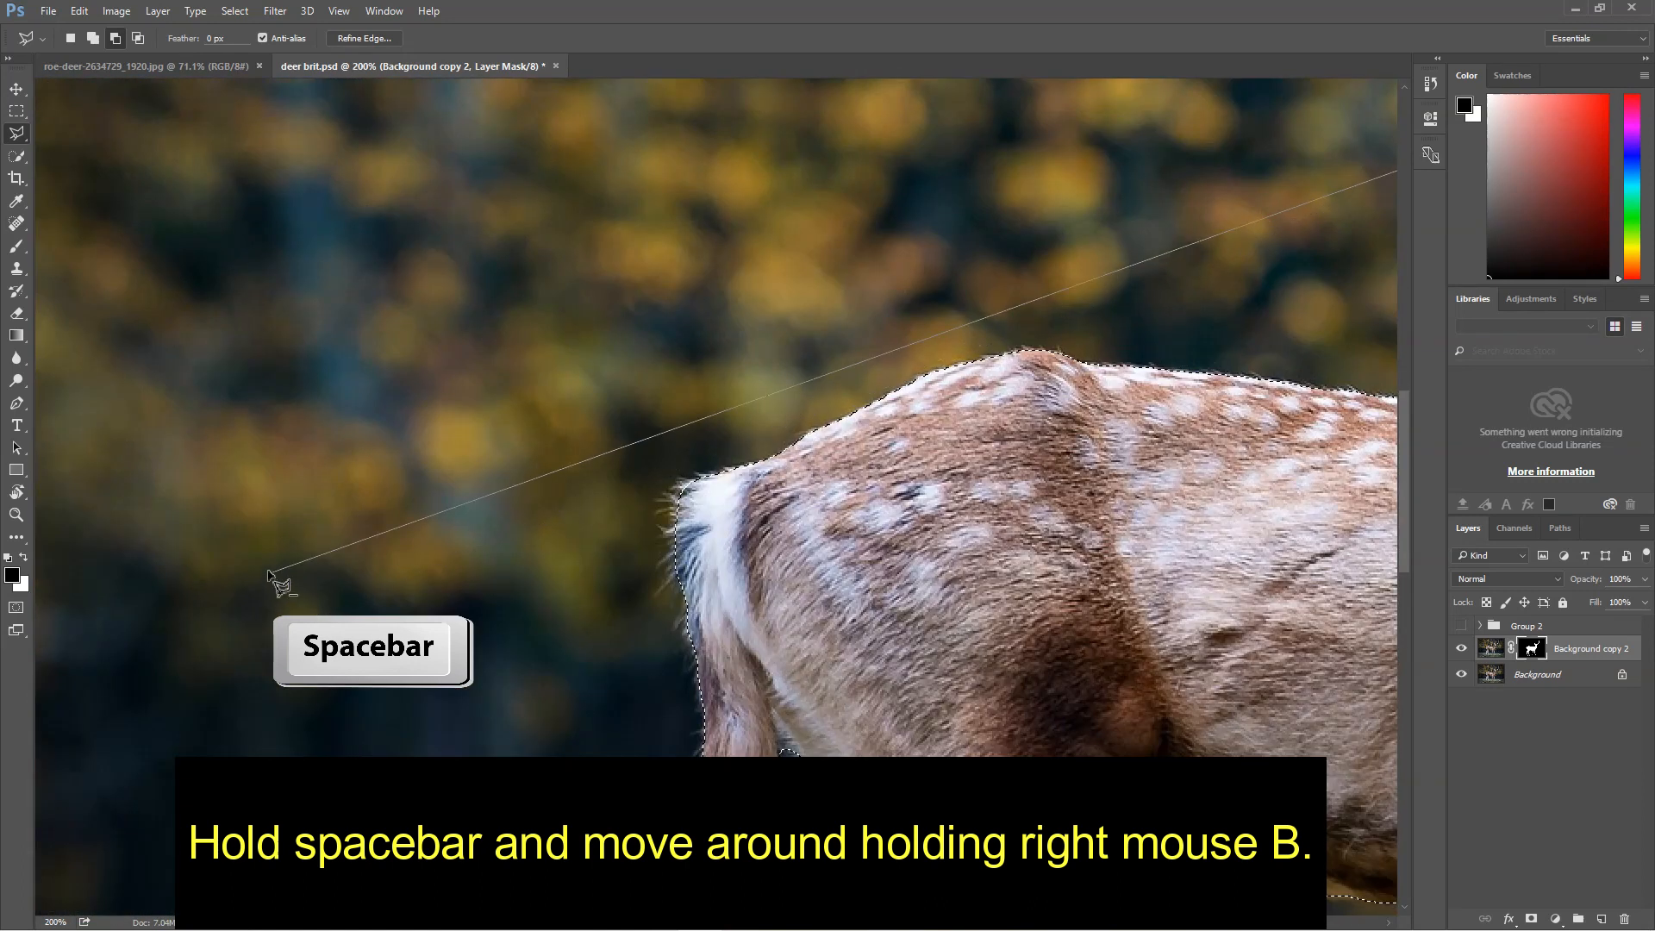
click(267, 570)
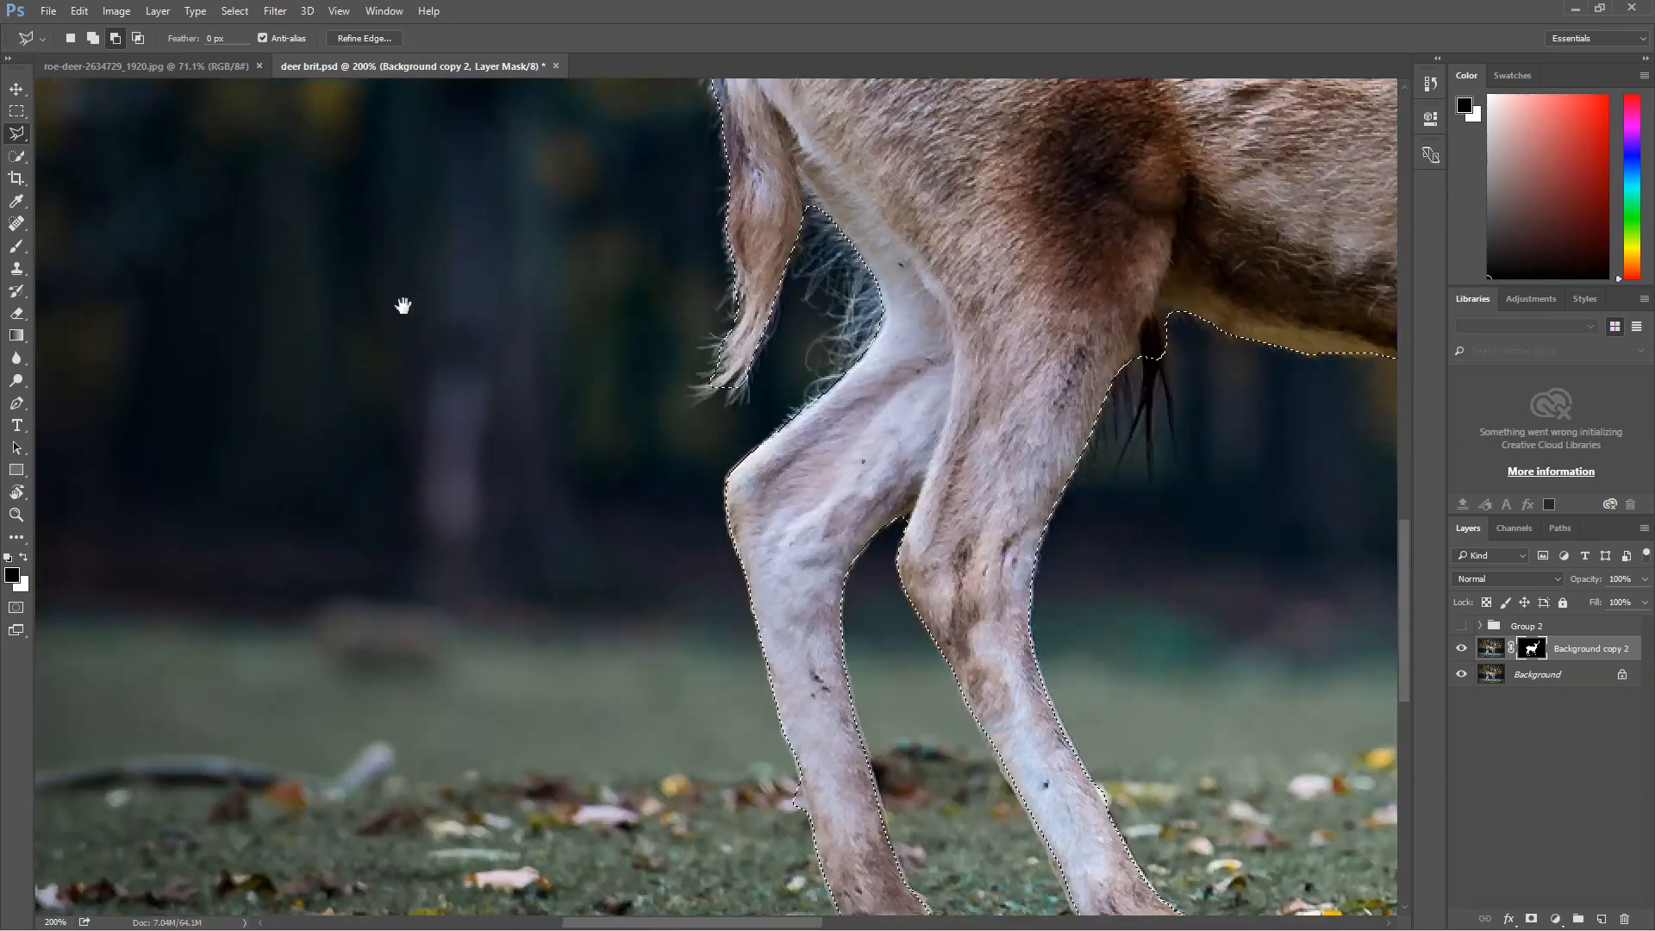
drag(436, 436, 367, 313)
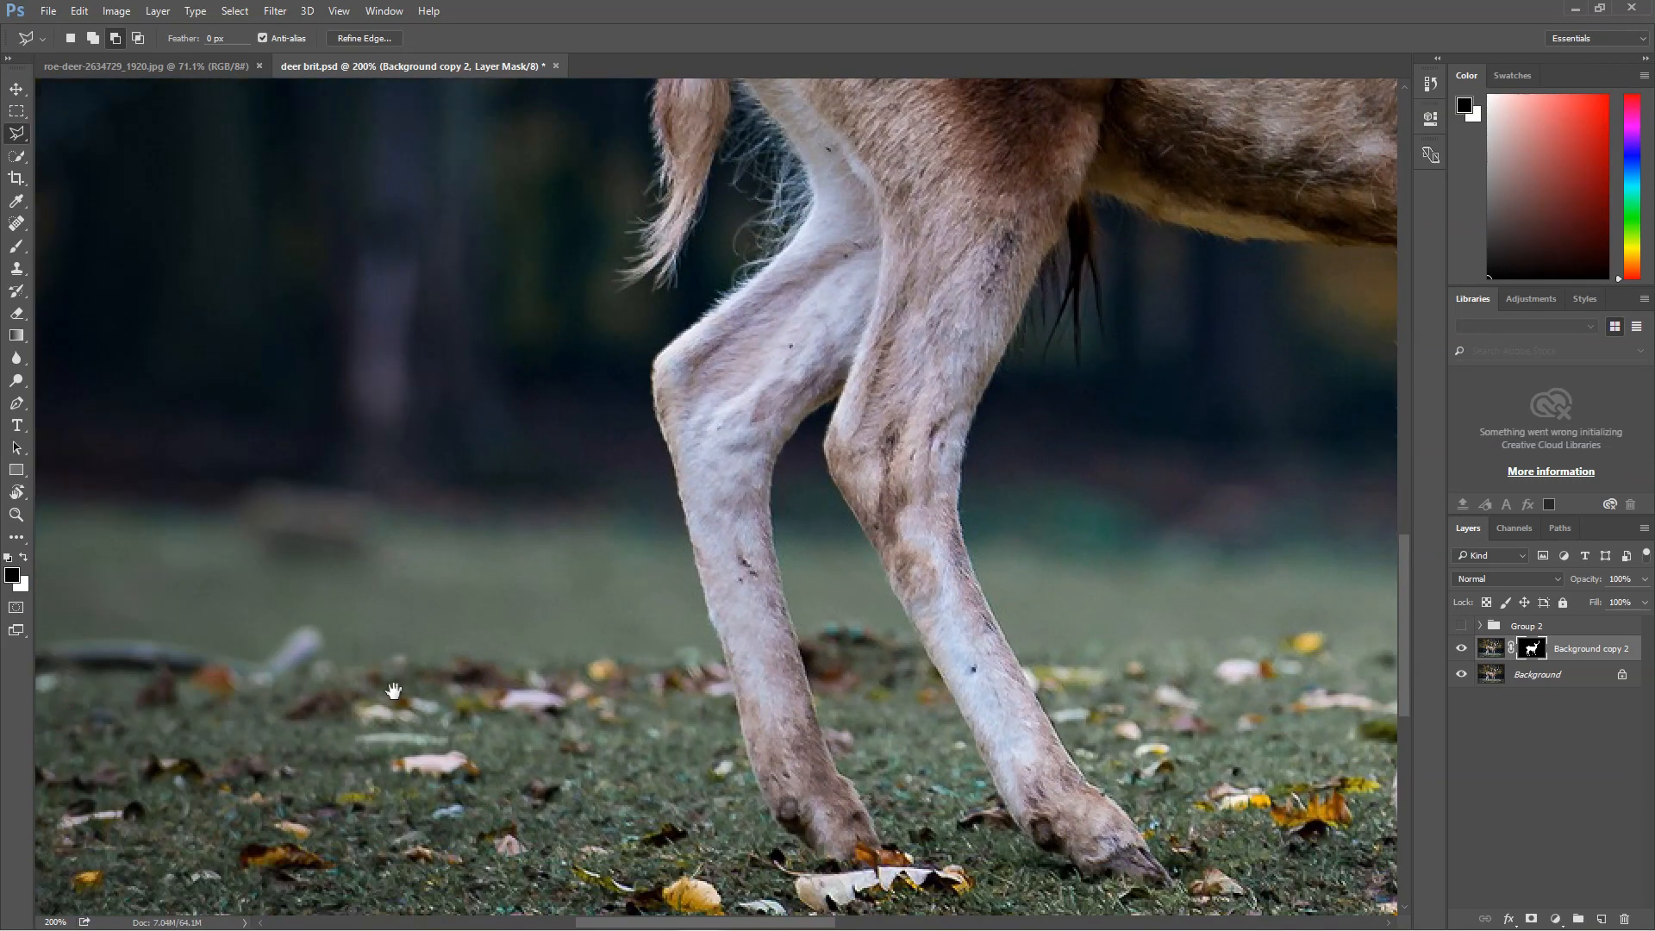
drag(459, 780, 204, 703)
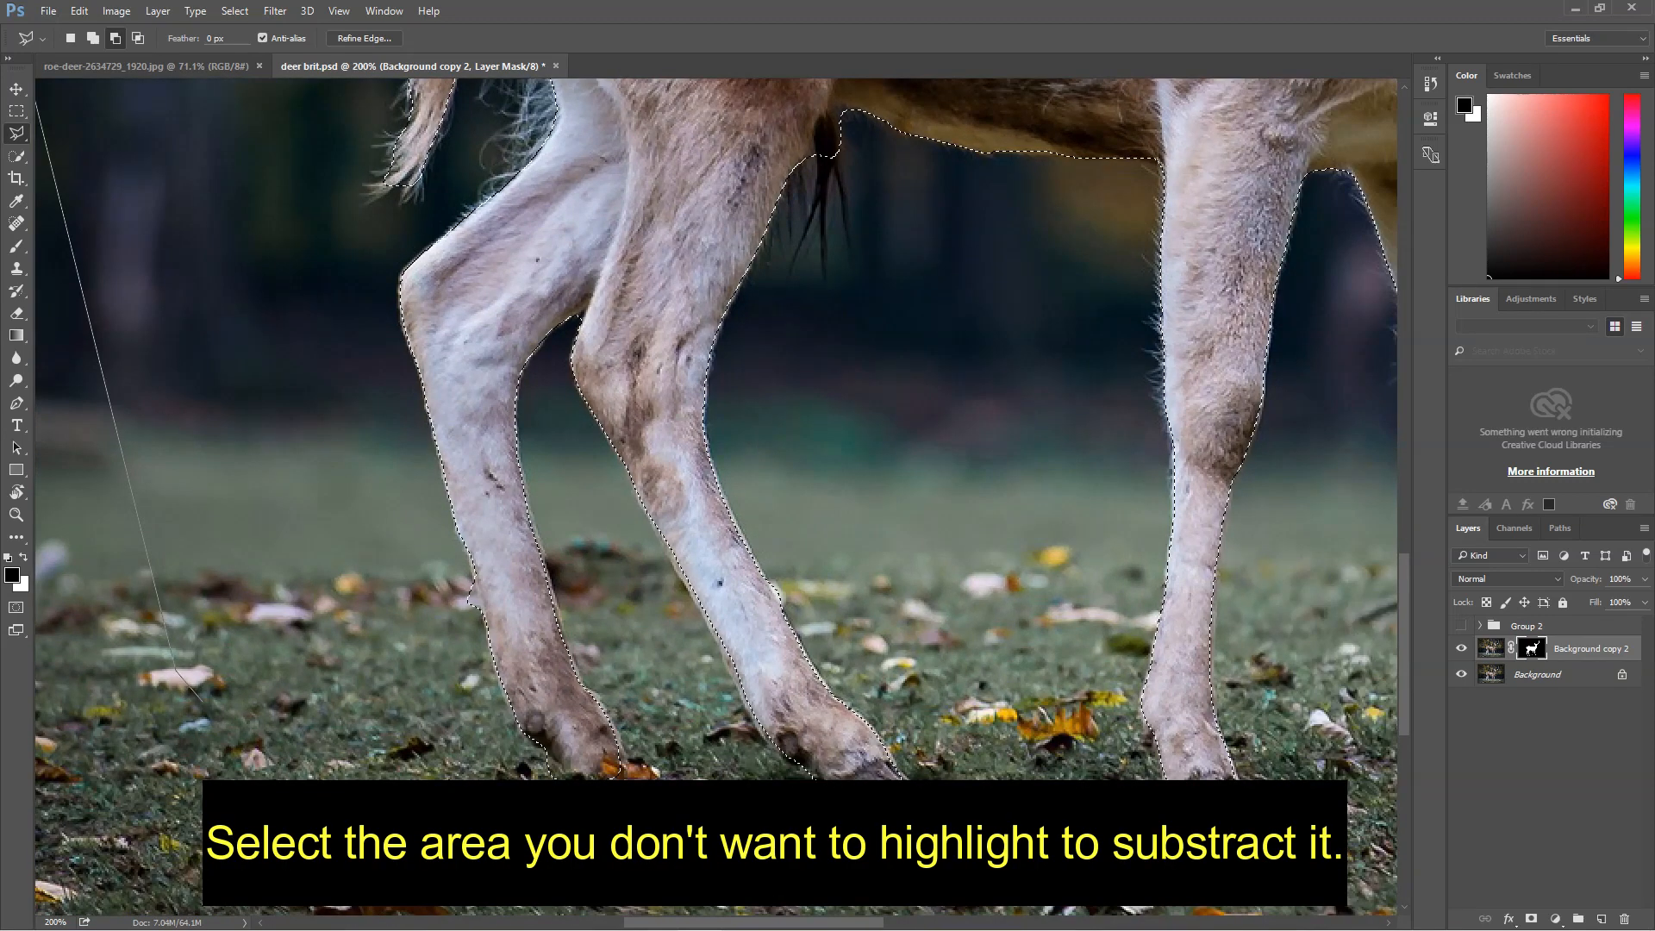
scroll(949, 776, down, 5)
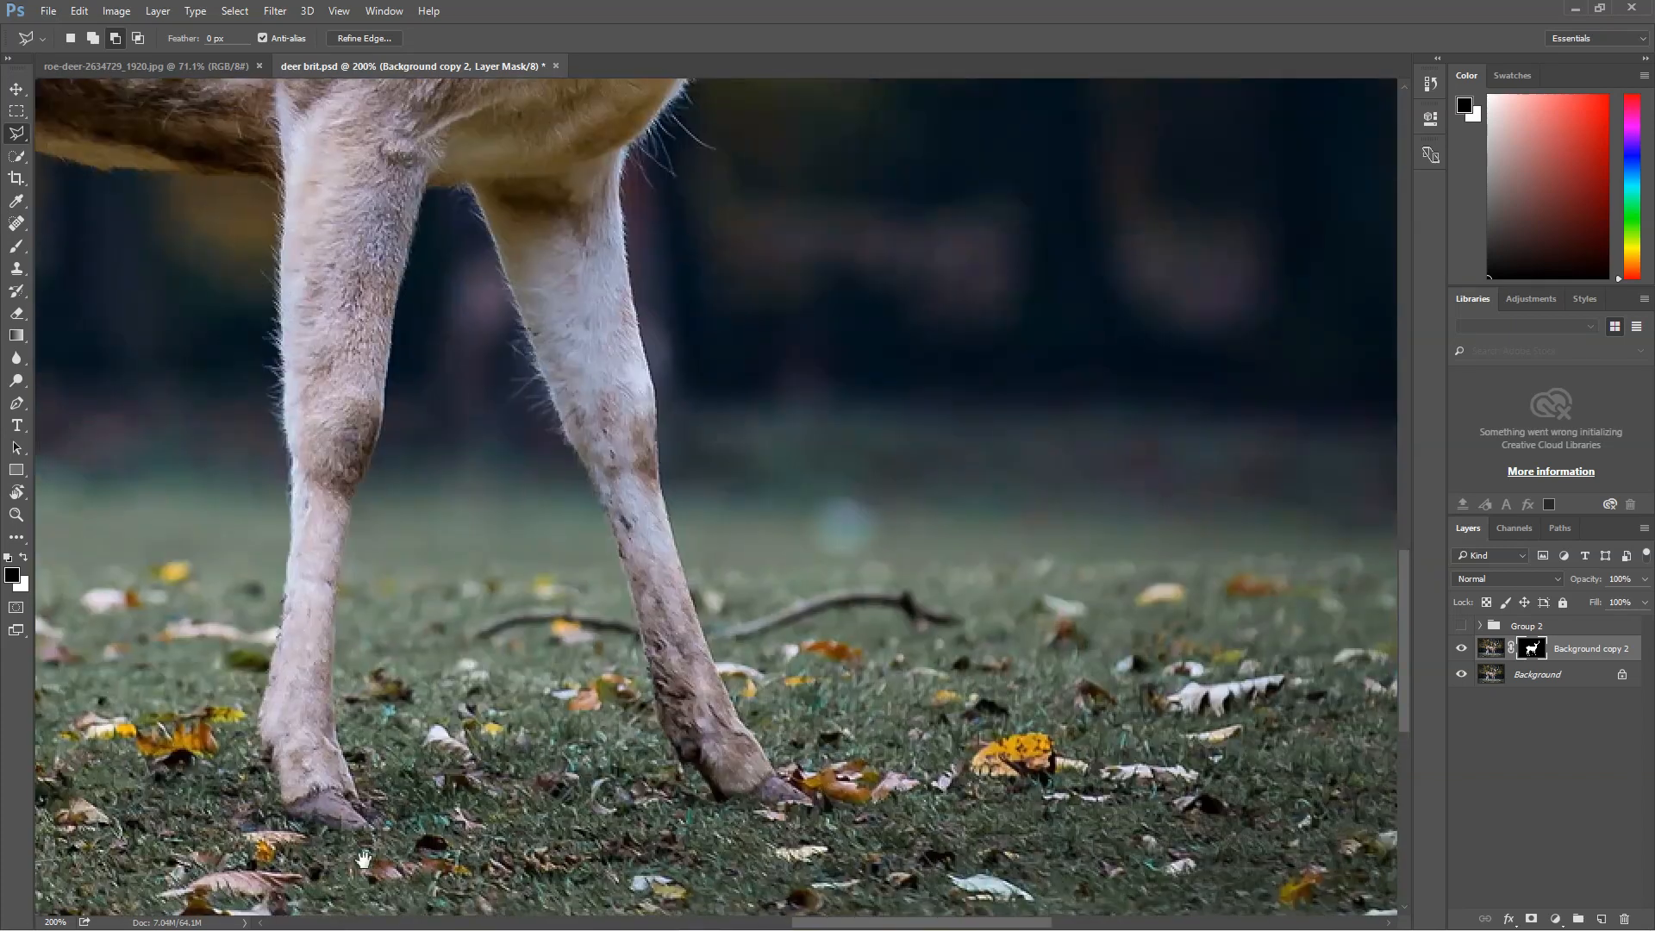
click(1075, 841)
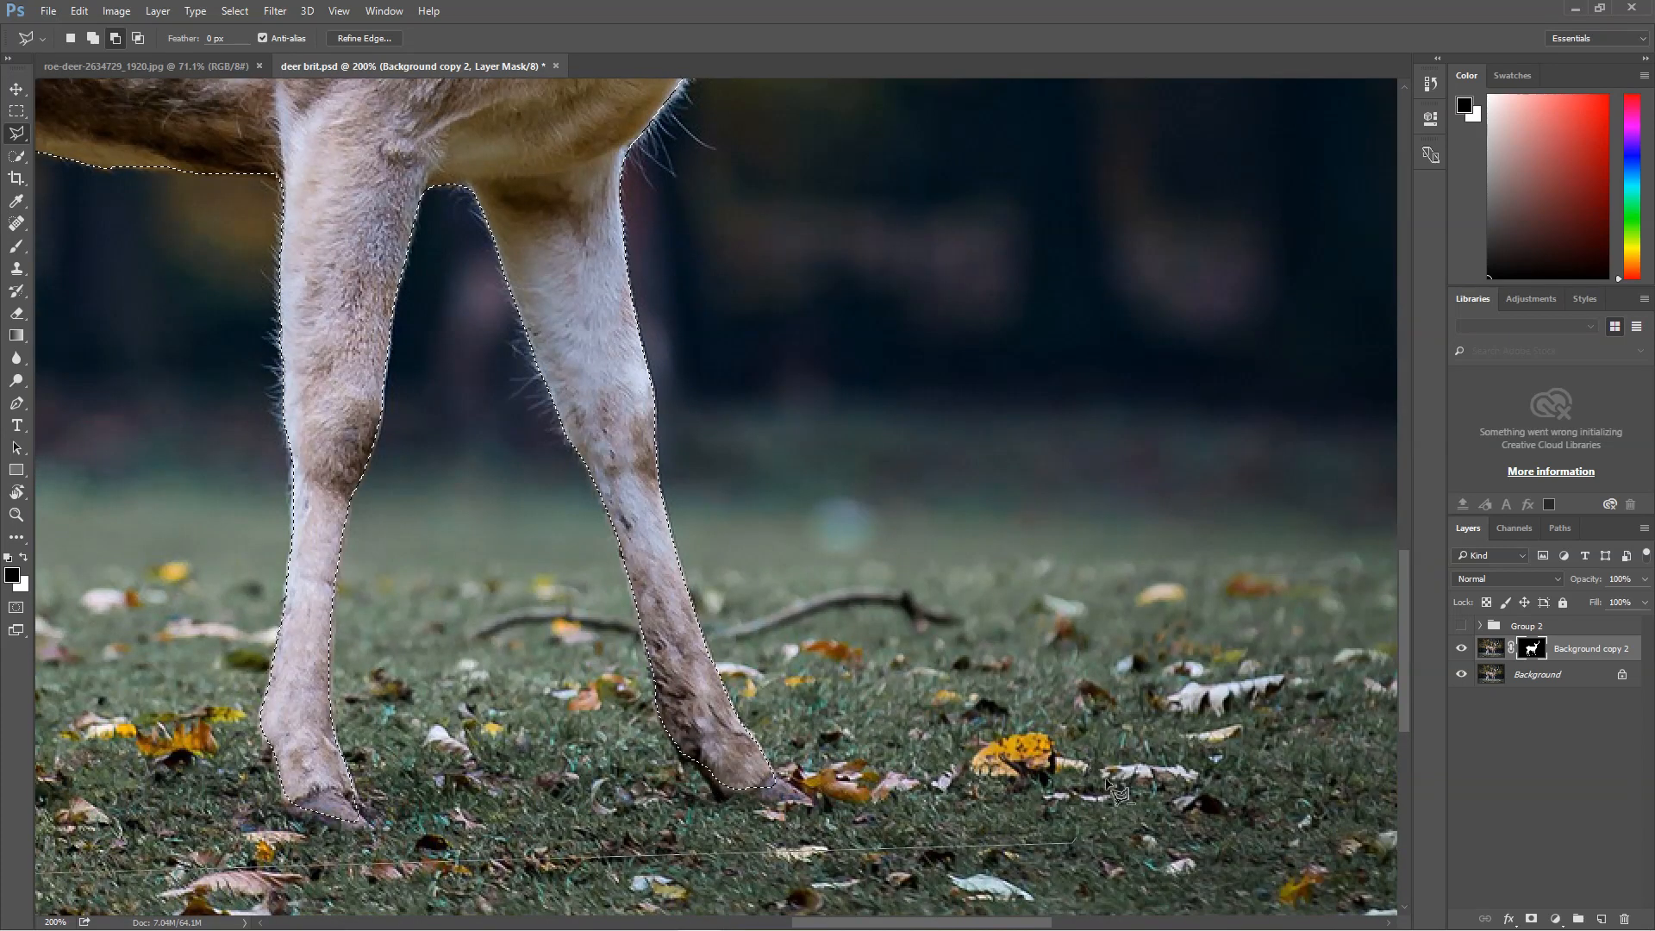
Continue the lasso outline up past the deer's chest and across its forehead, closing it to leave only the antlers selected.
scroll(1116, 380, up, 6)
key(ctrl+0)
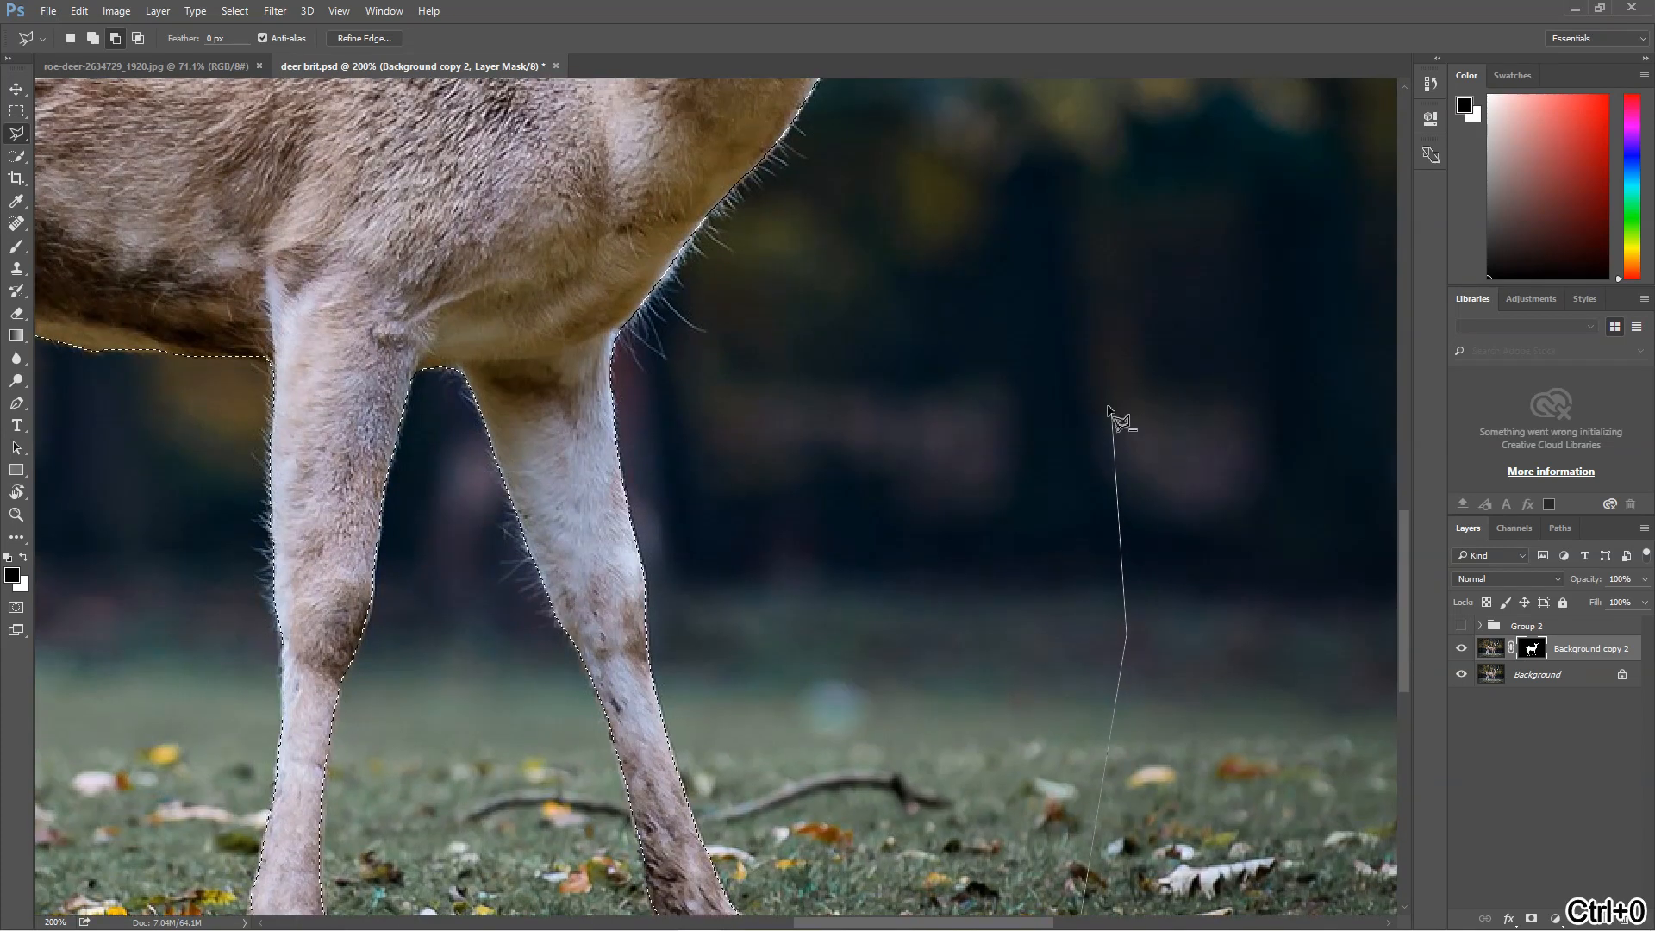
key(space)
drag(1083, 372, 890, 732)
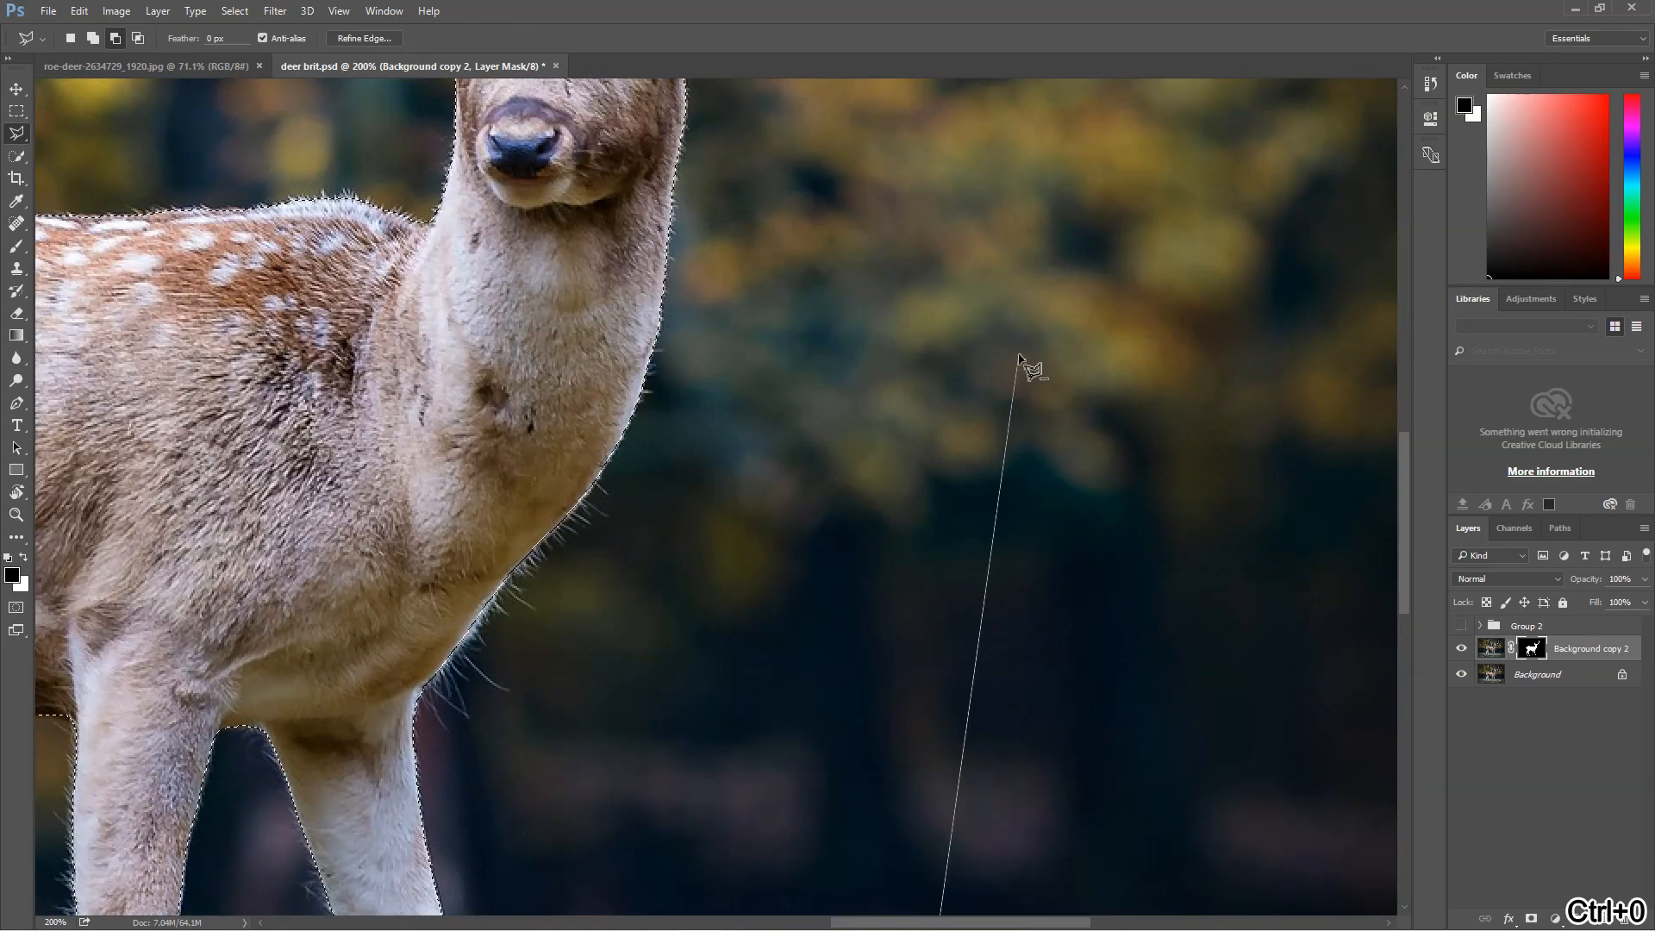
key(space)
drag(983, 232, 977, 613)
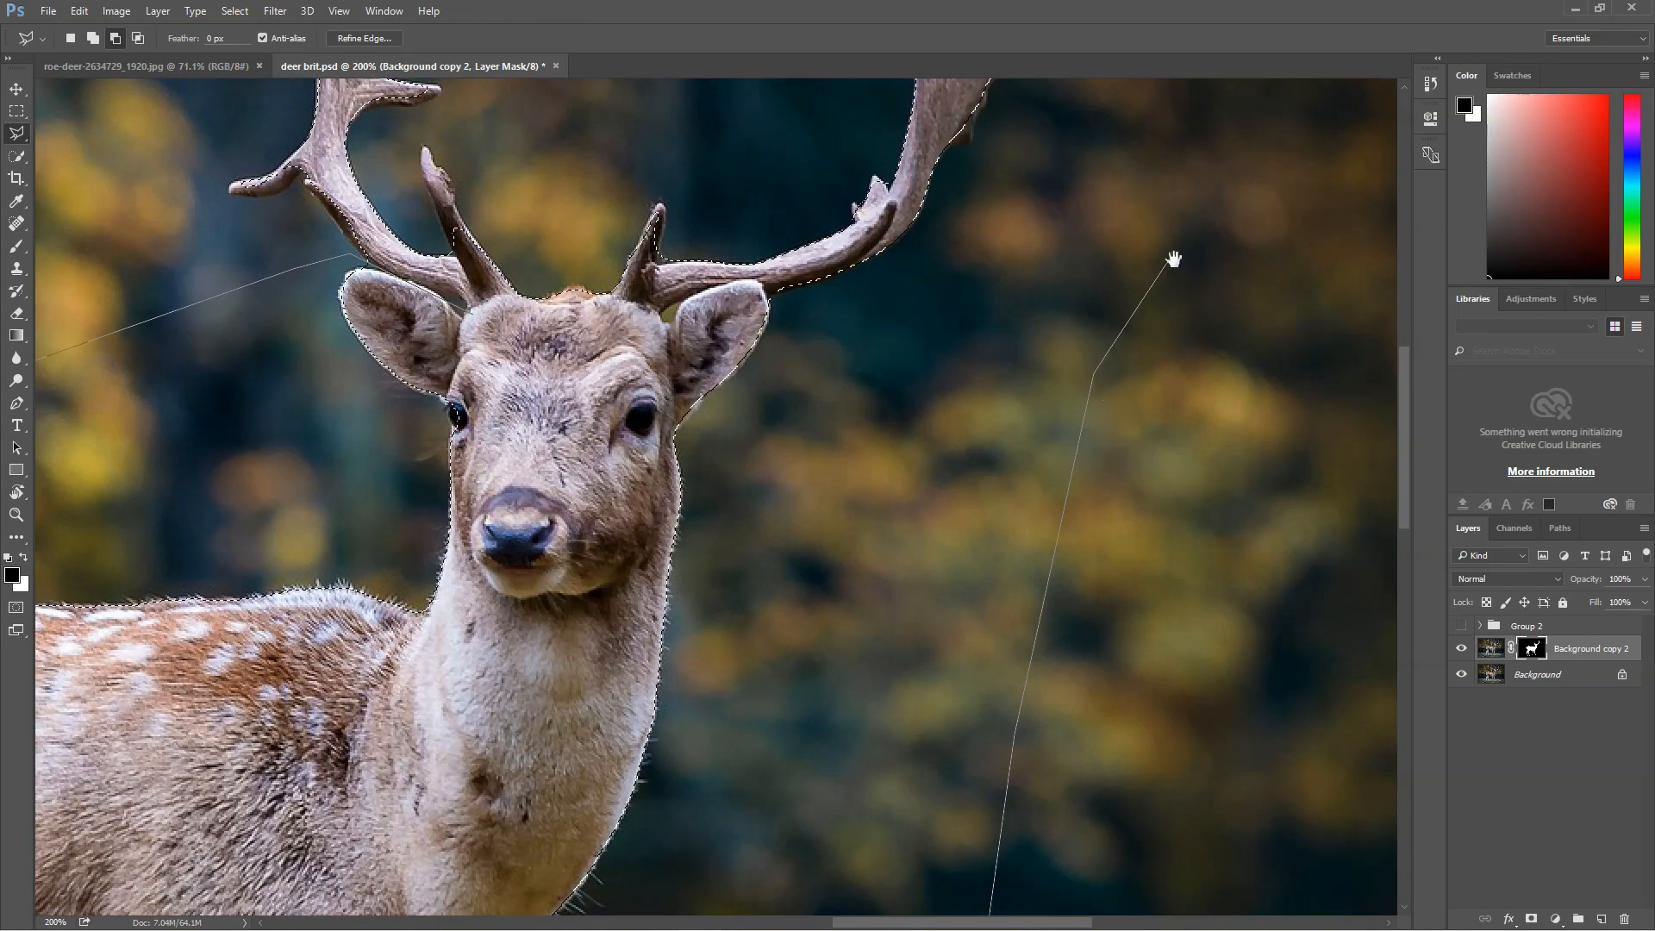
key(space)
drag(1175, 258, 1161, 432)
click(1069, 532)
click(863, 465)
click(778, 468)
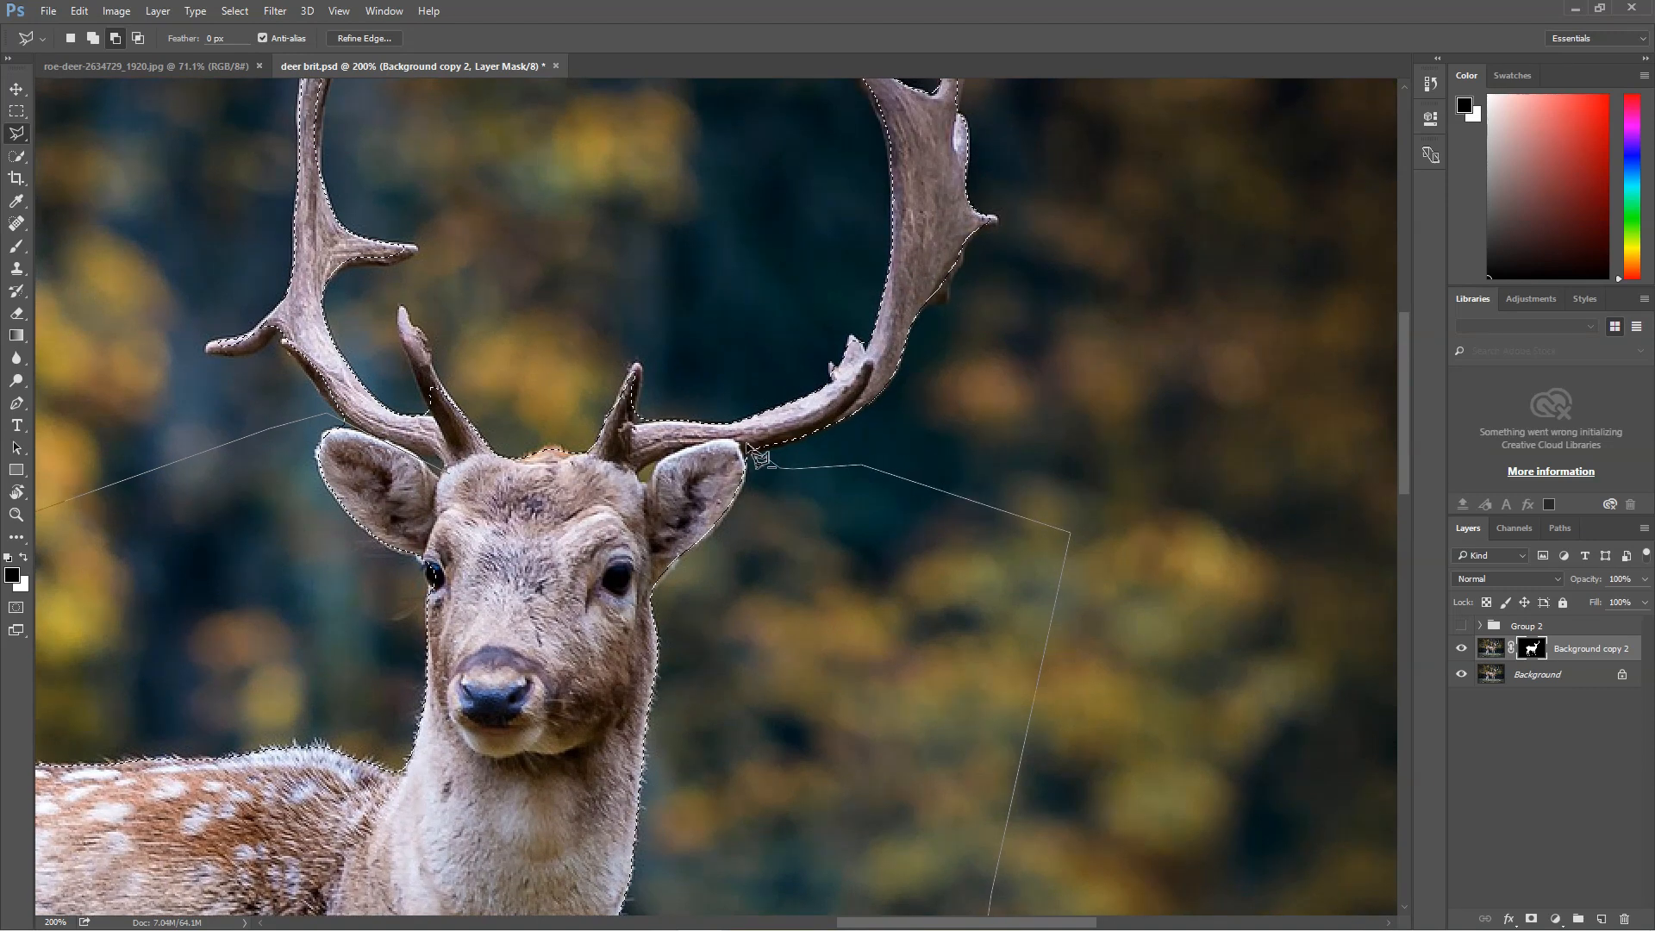
click(623, 470)
double_click(449, 474)
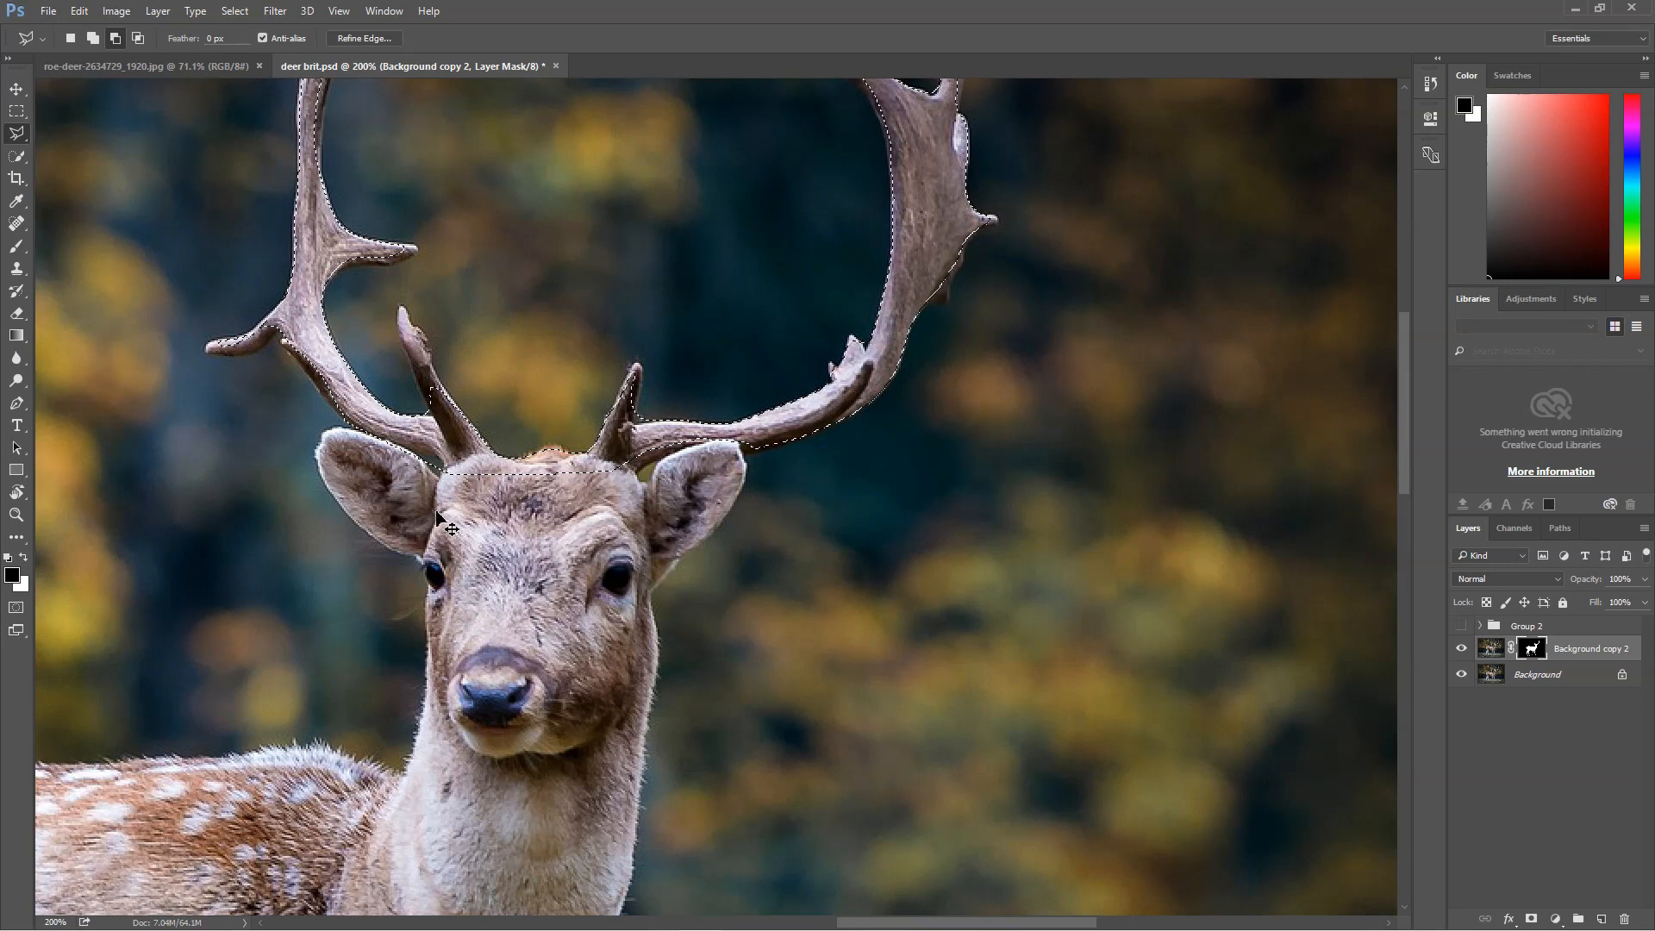
Copy the selected antlers from the Background copy image to a new layer, and hide the Background copy and Background layers.
key(ctrl+0)
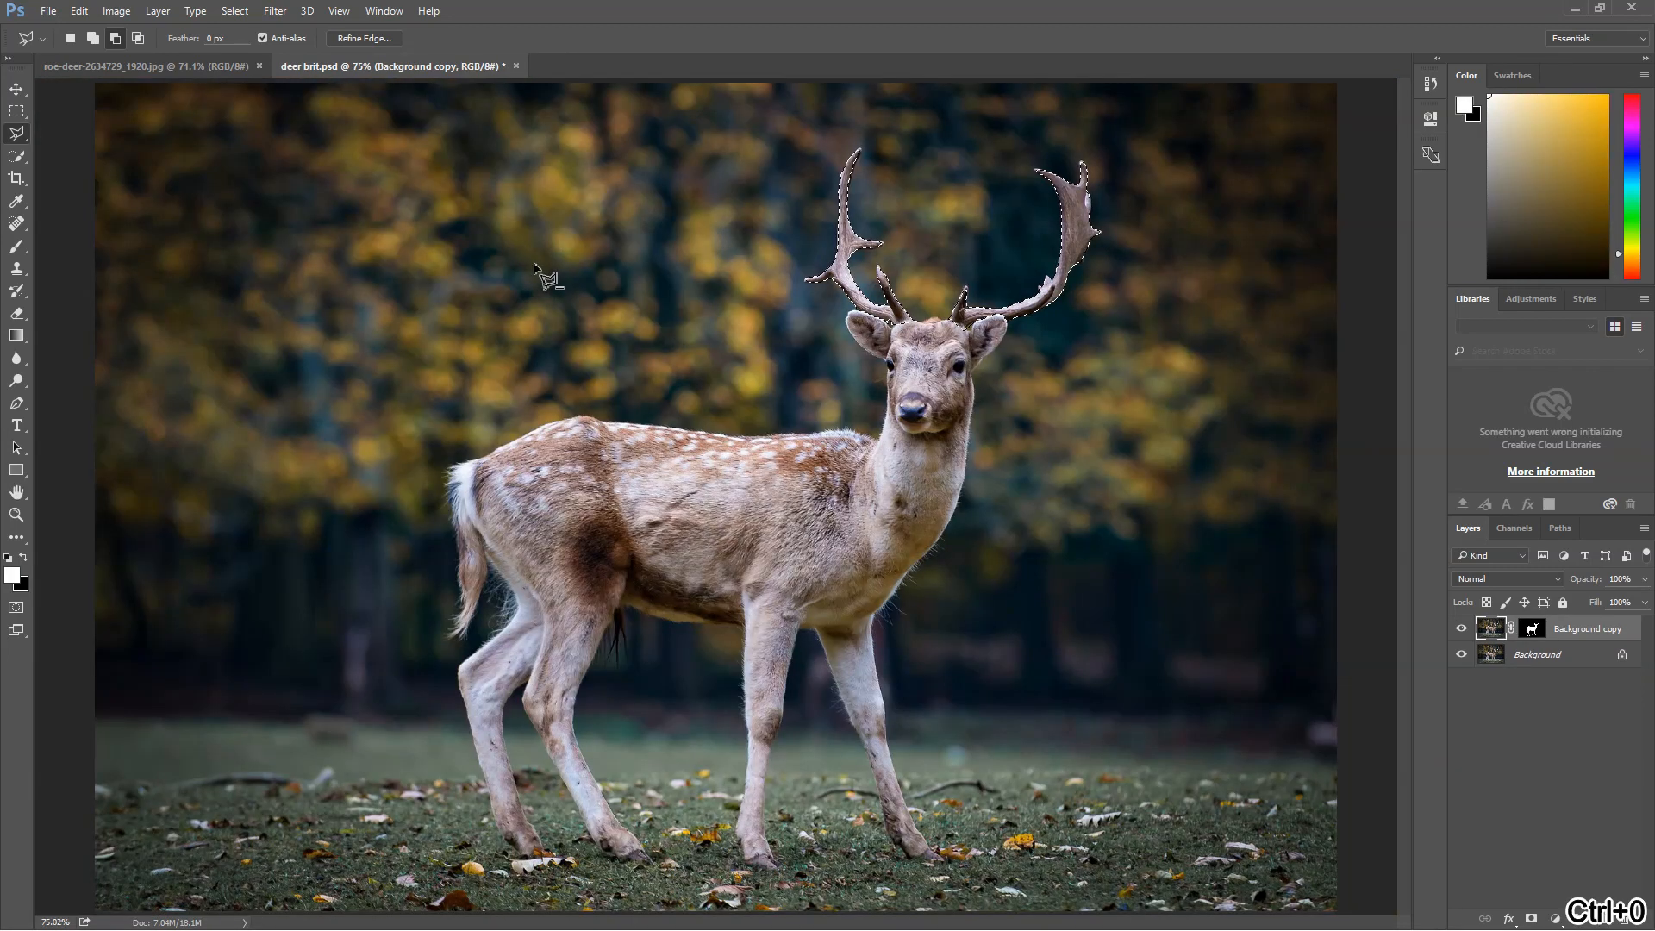
key(v)
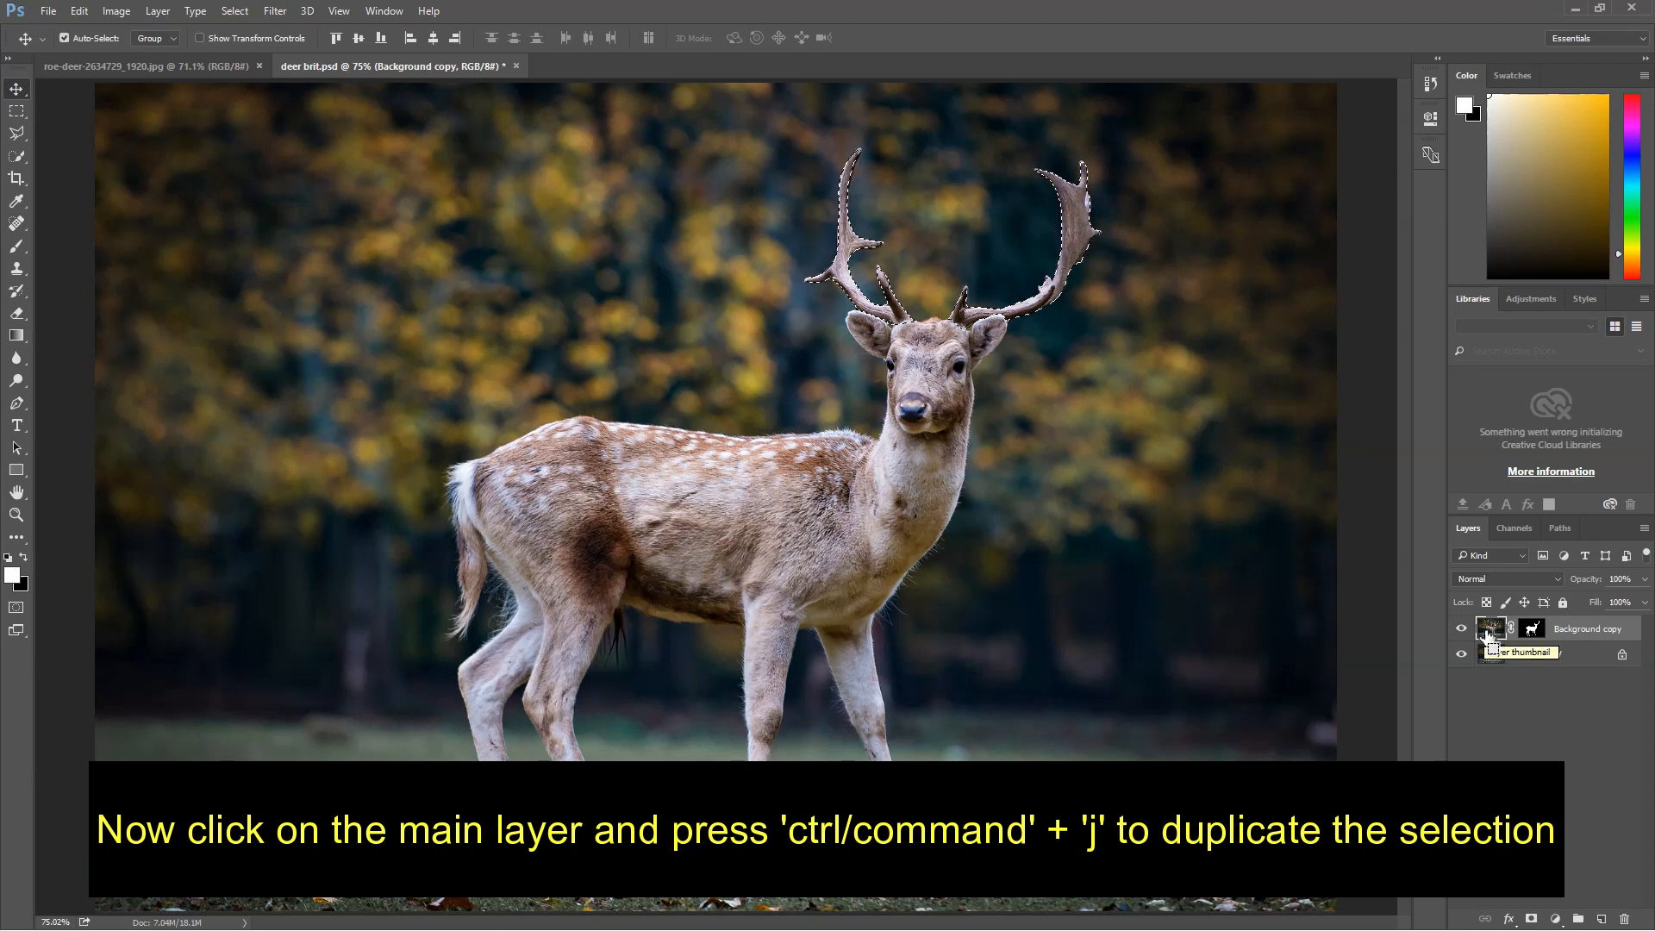
key(ctrl+j)
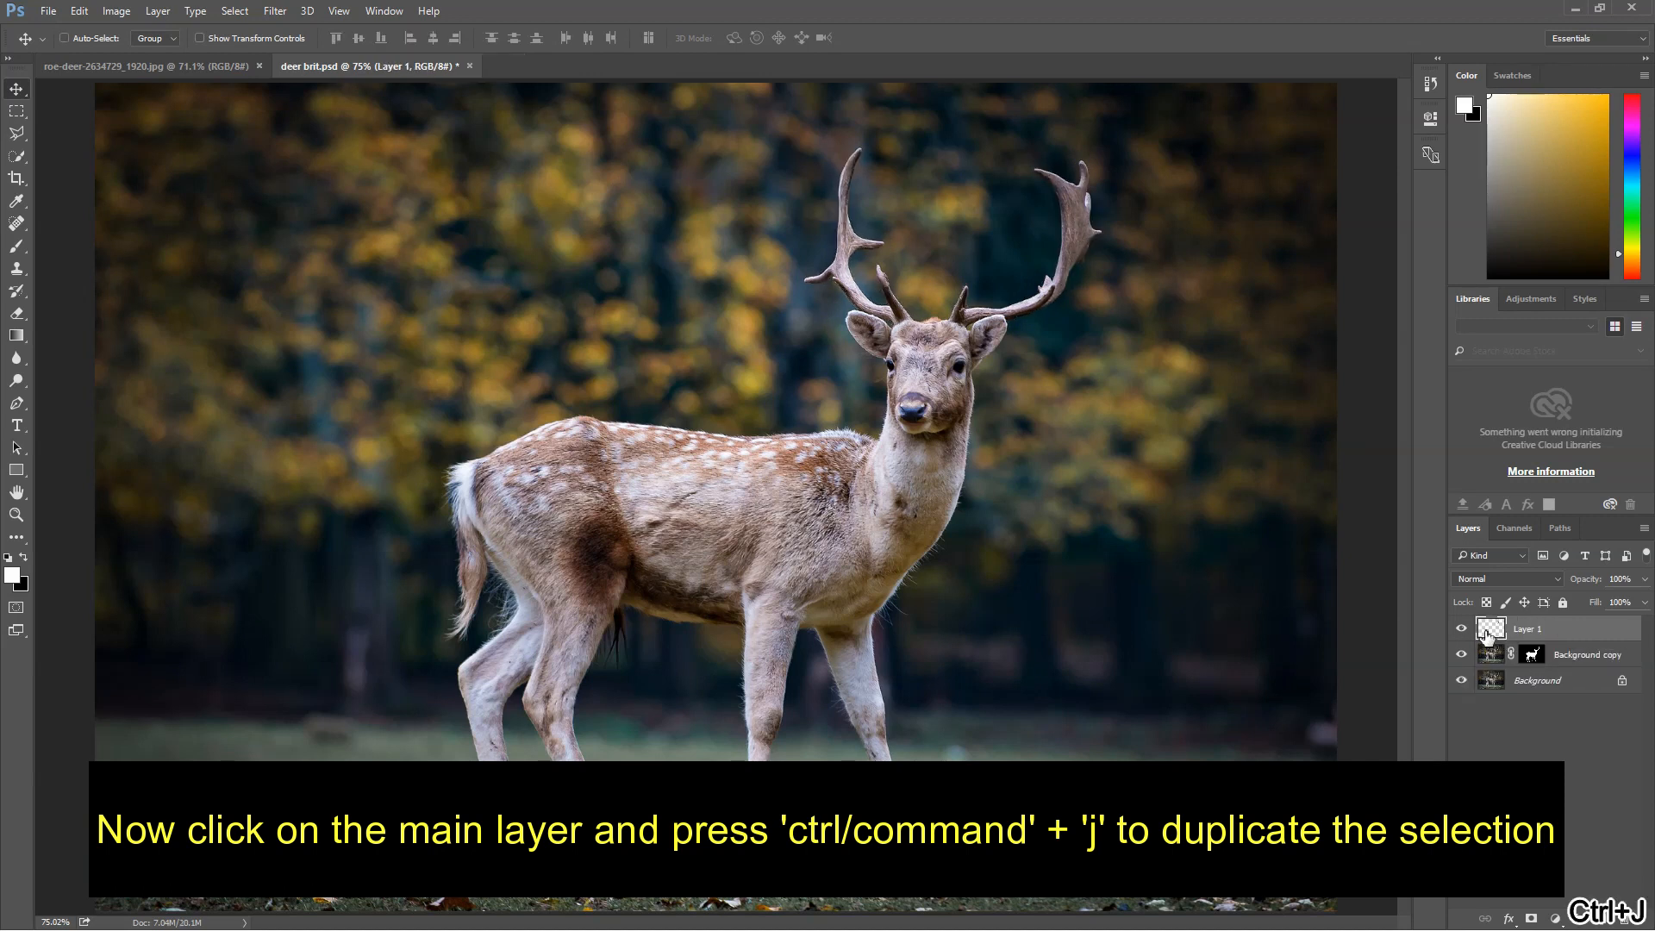
click(1461, 654)
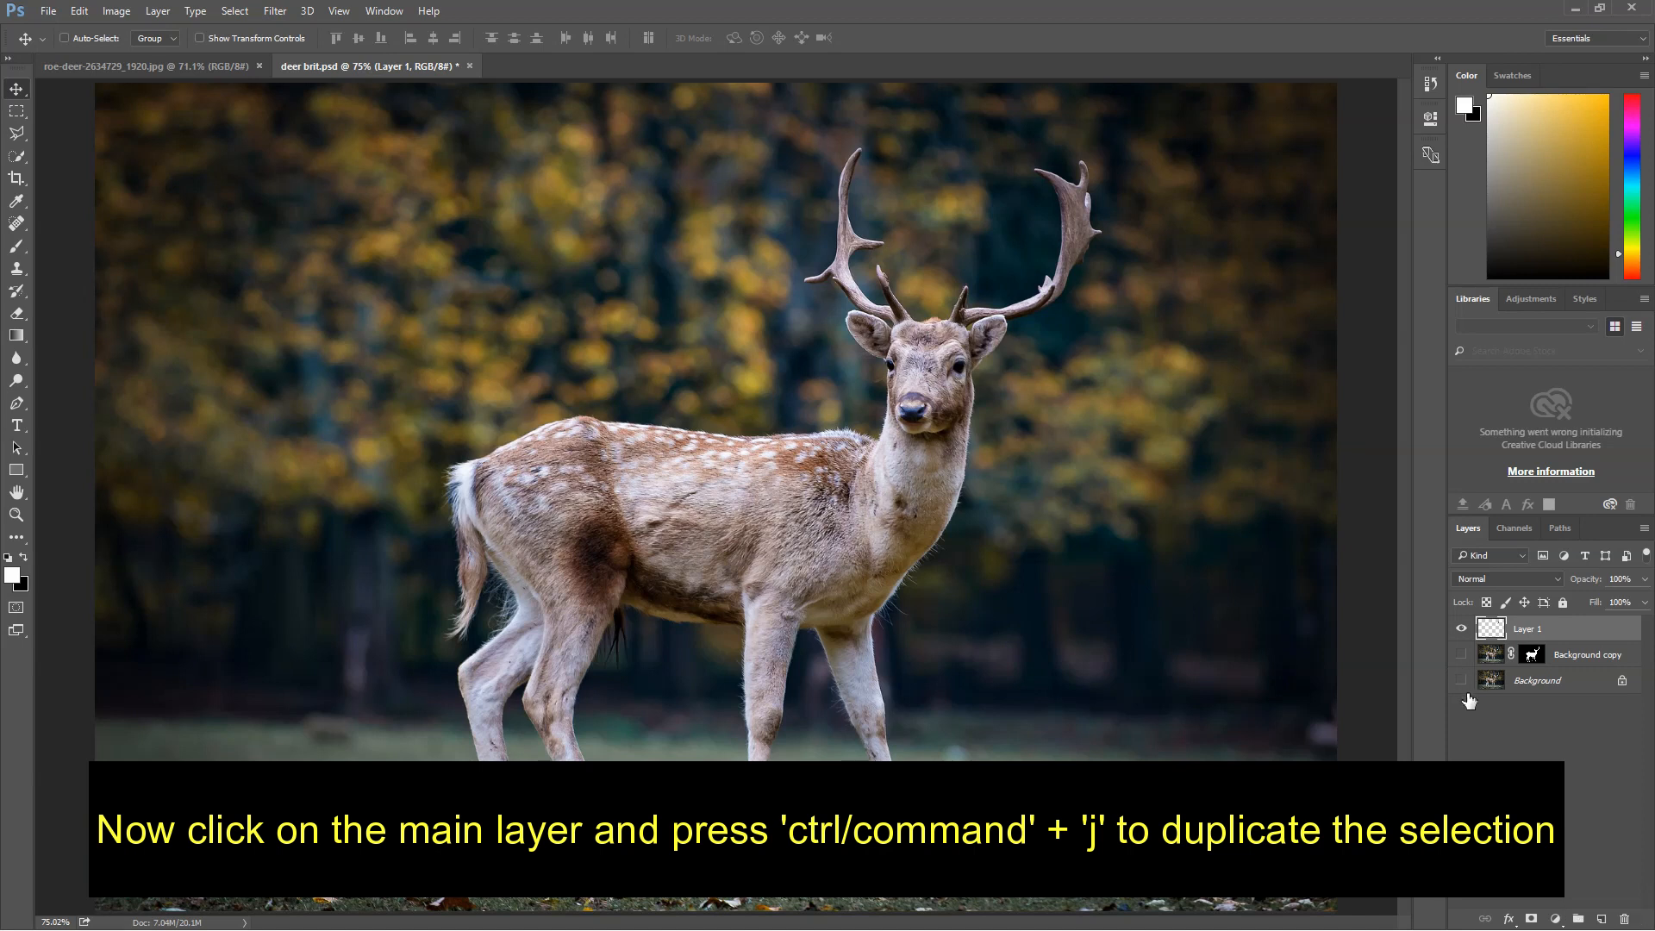
Show the Background and Background copy layers again, and put the antlers layer into a new layer group.
click(1462, 680)
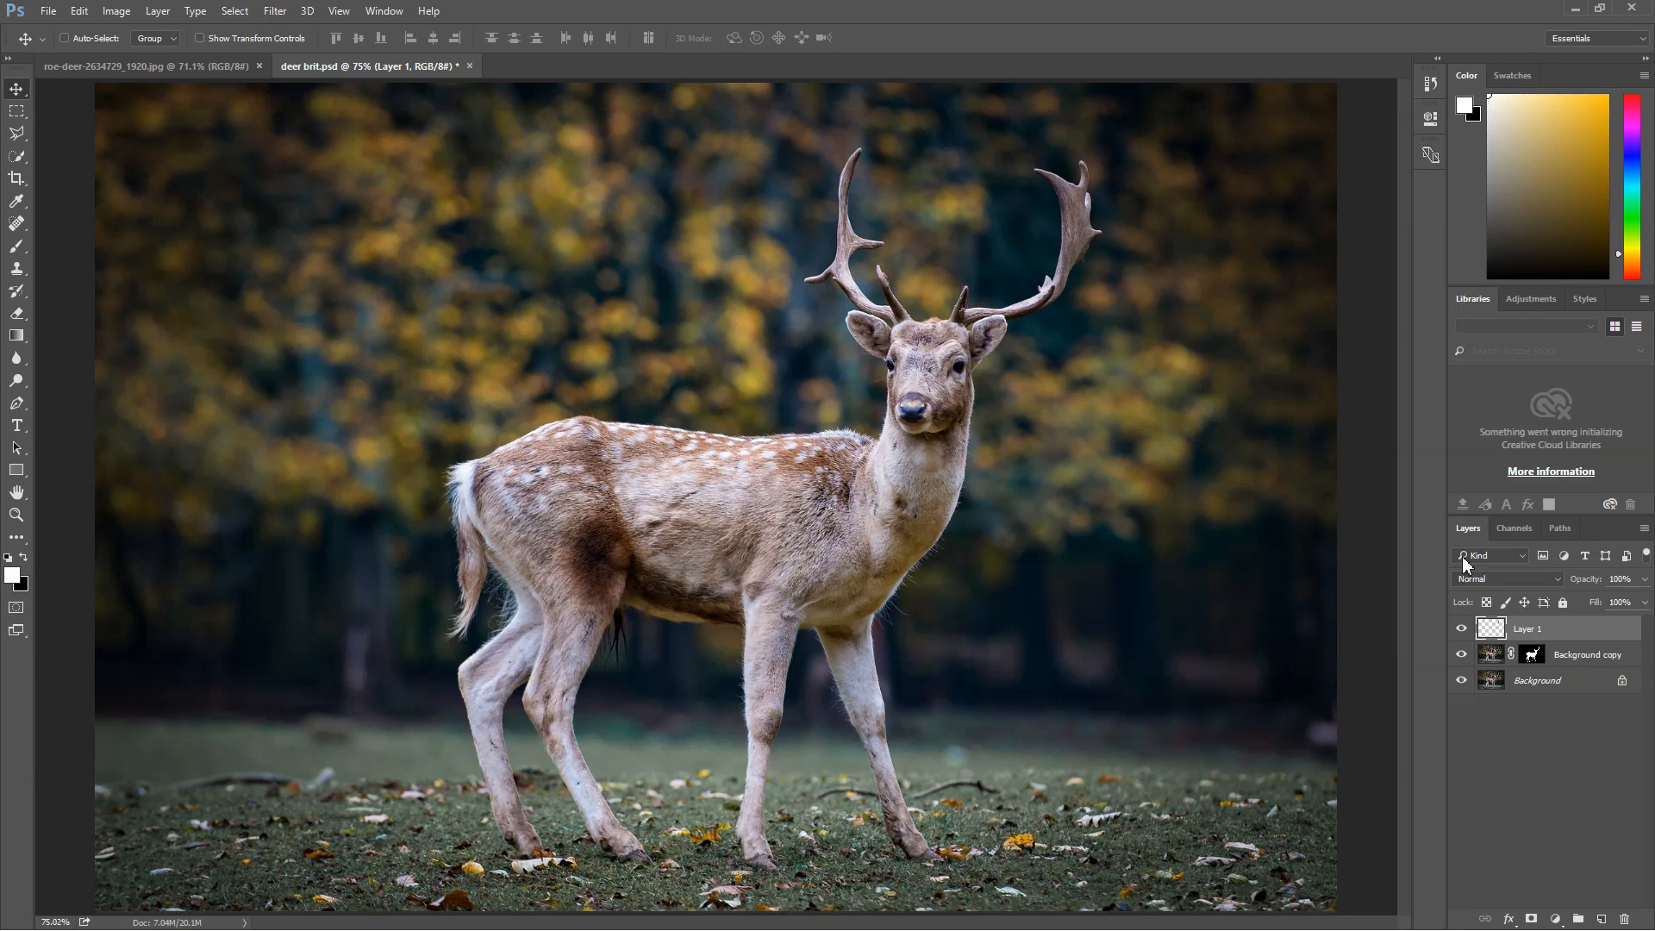
click(1505, 746)
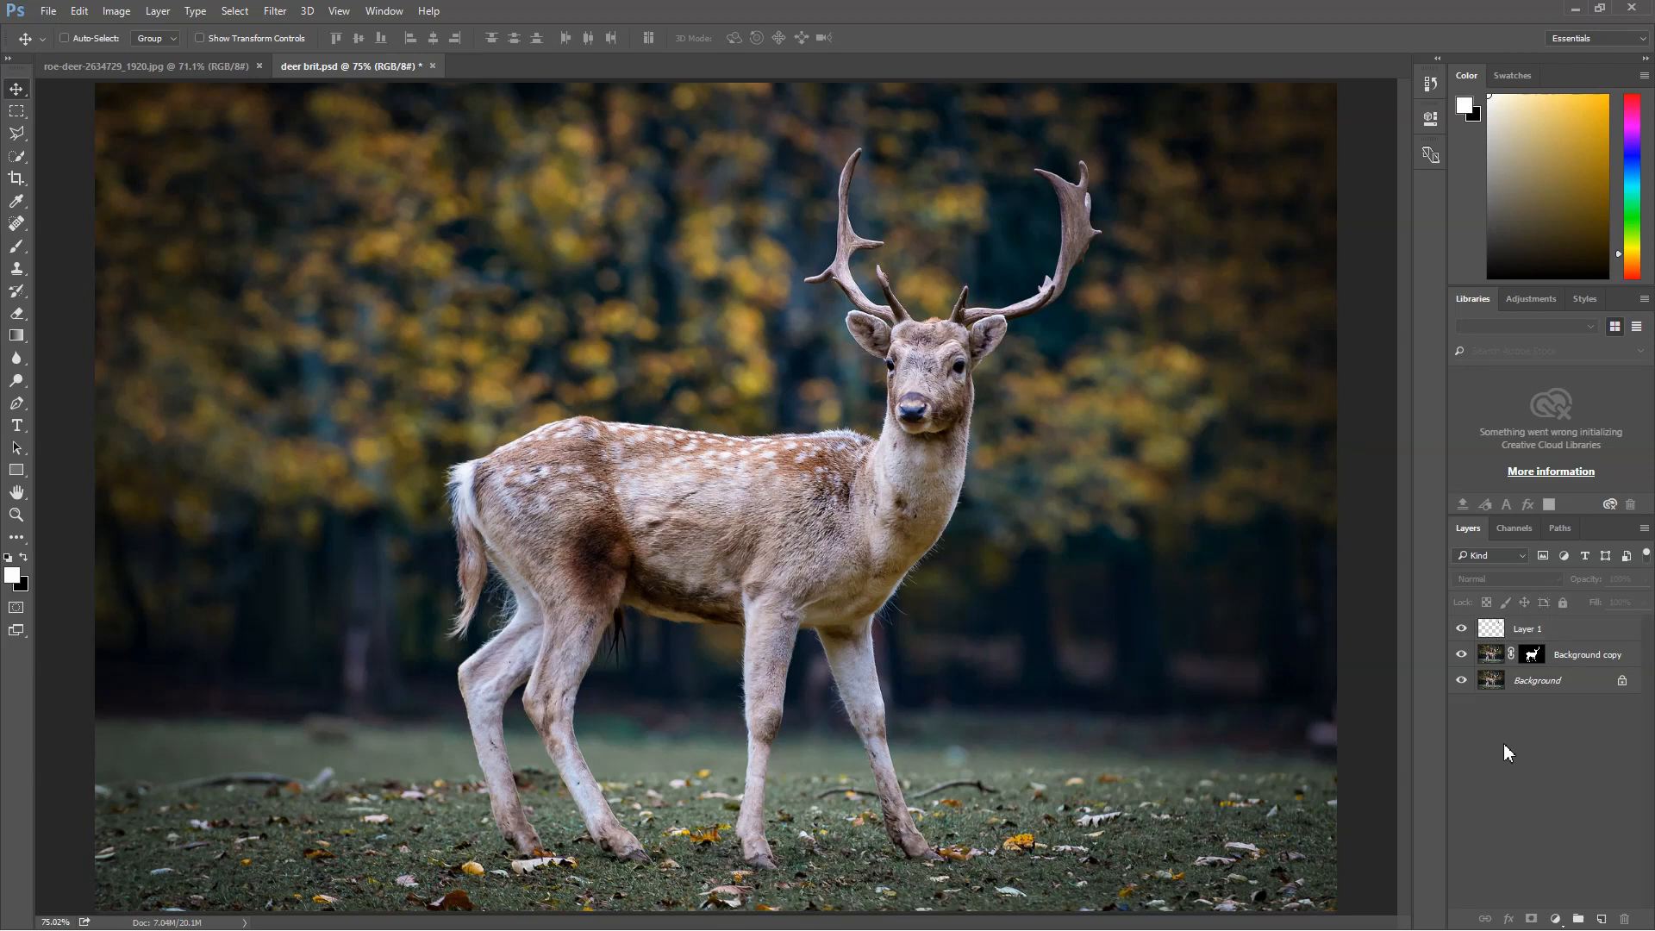
click(1562, 632)
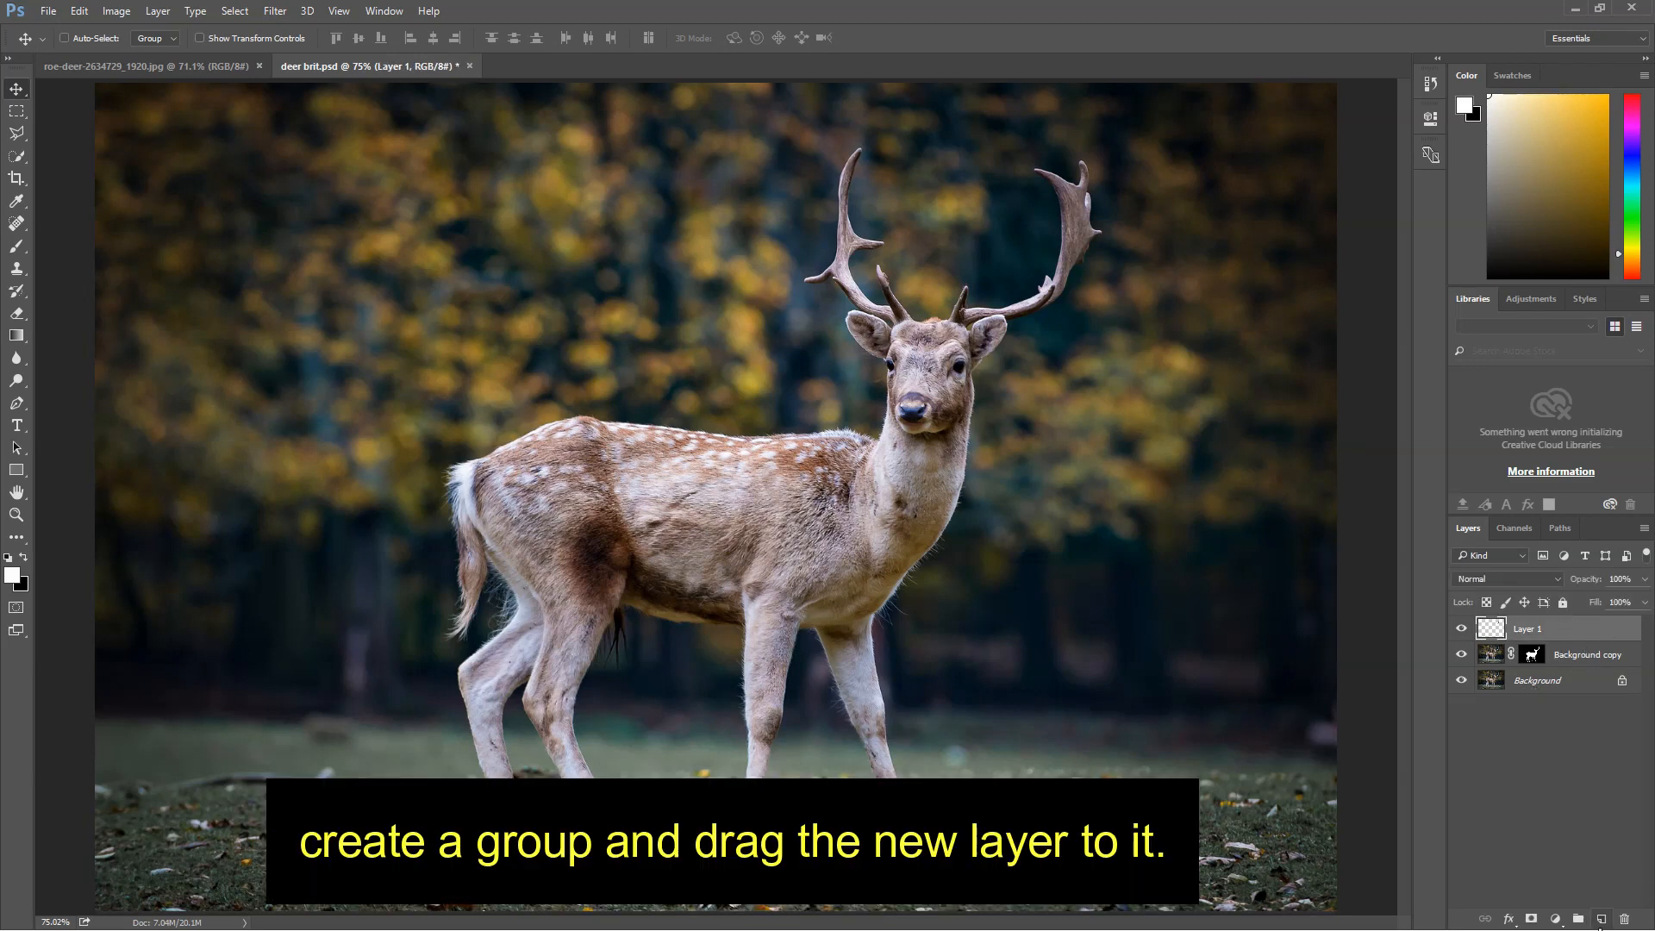
click(1579, 919)
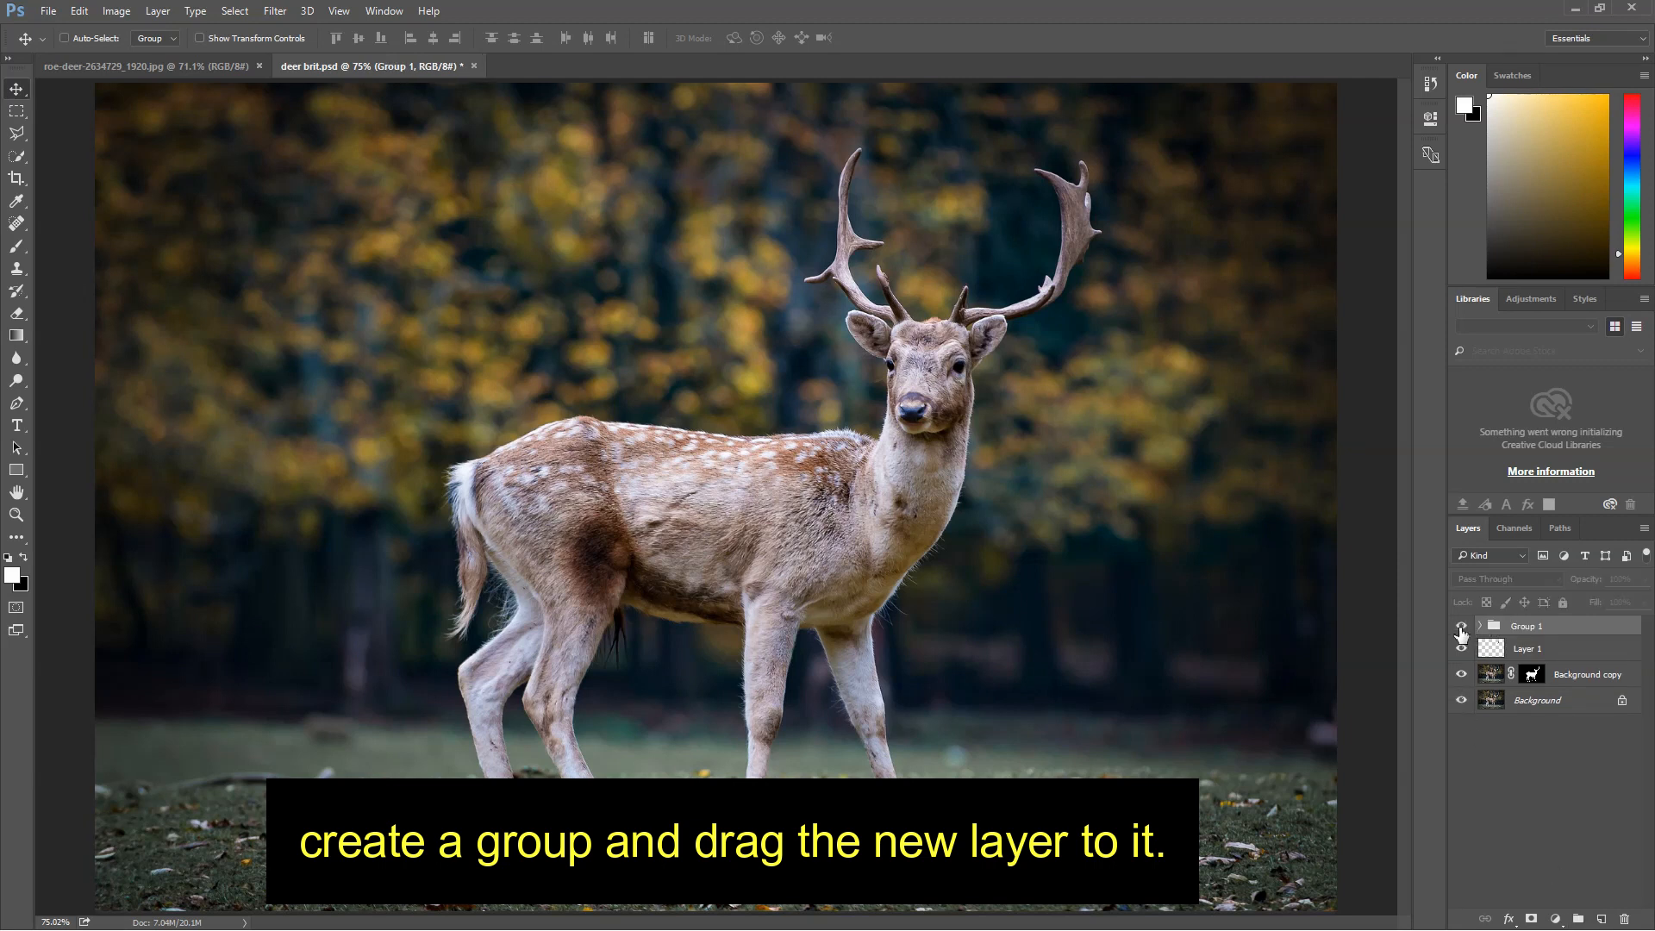
drag(1501, 652, 1526, 627)
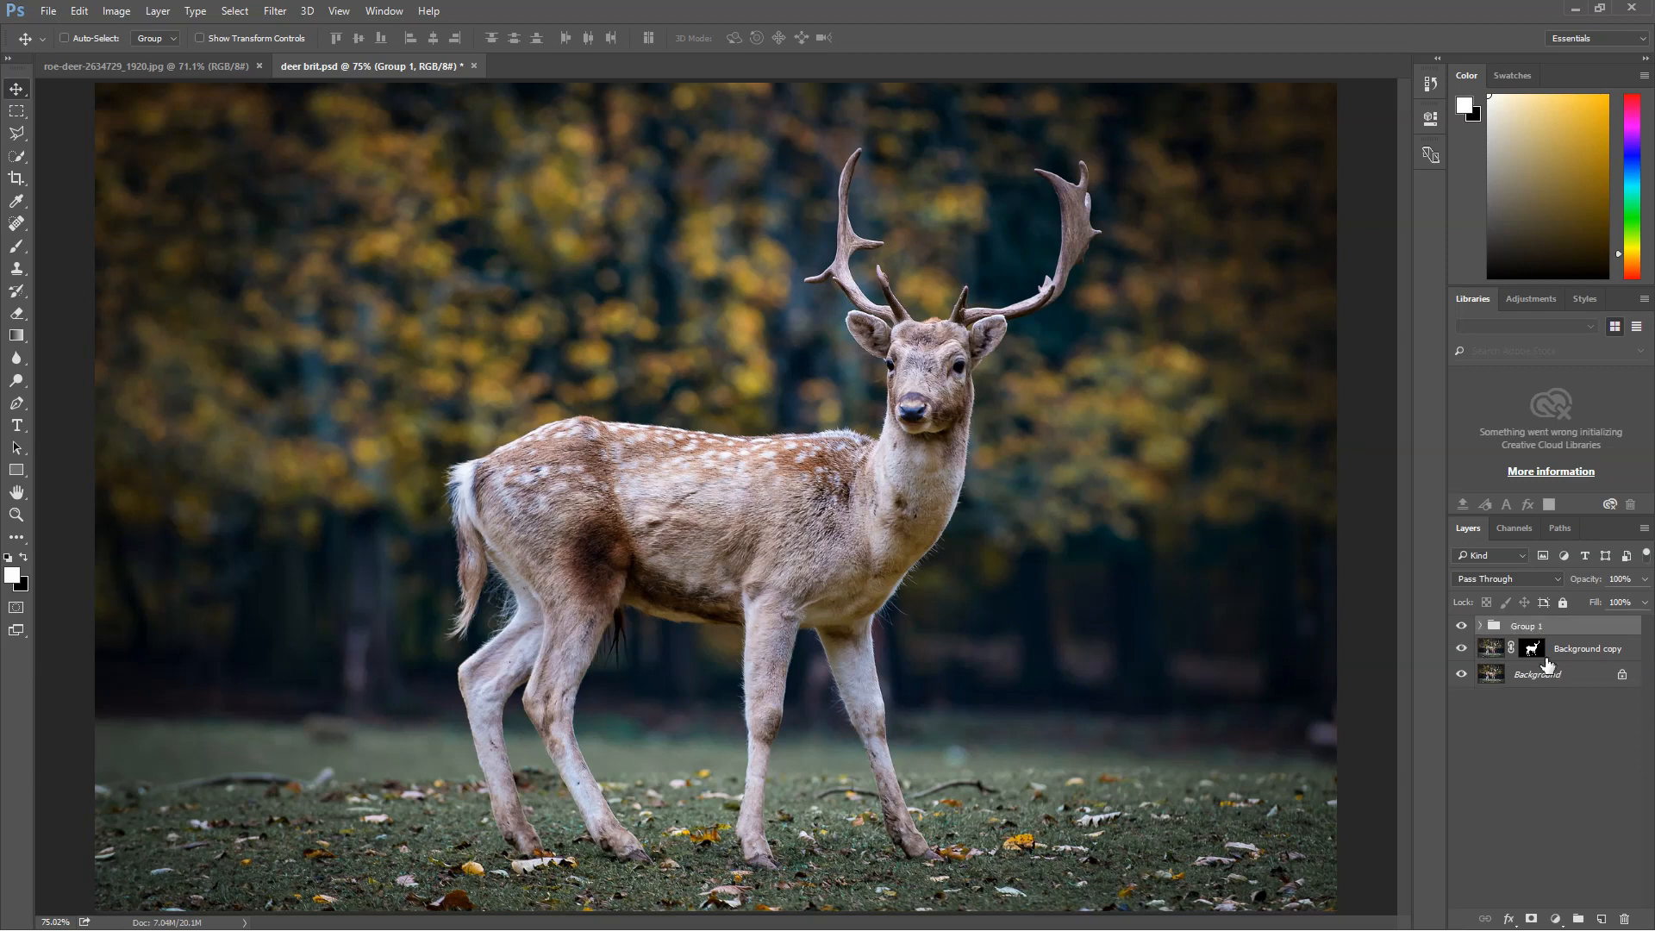
click(1480, 626)
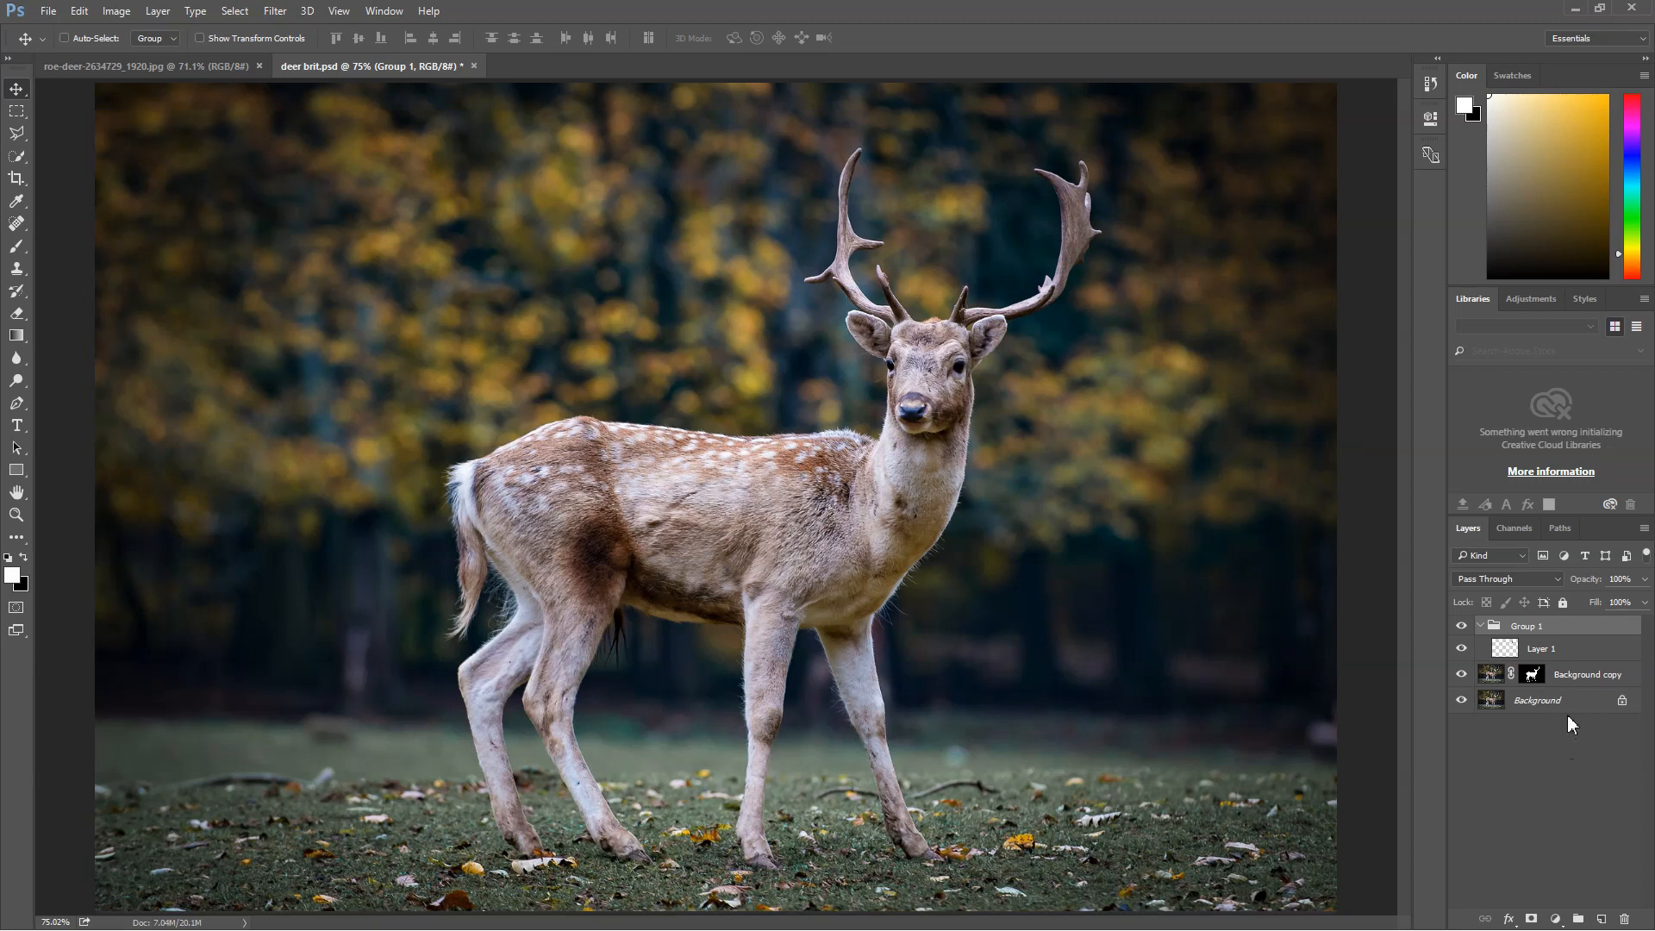
Add a Color Lookup adjustment layer directly above the Background layer using the Moonlight.3DL 3DLUT file.
click(1567, 713)
click(1556, 919)
click(1561, 804)
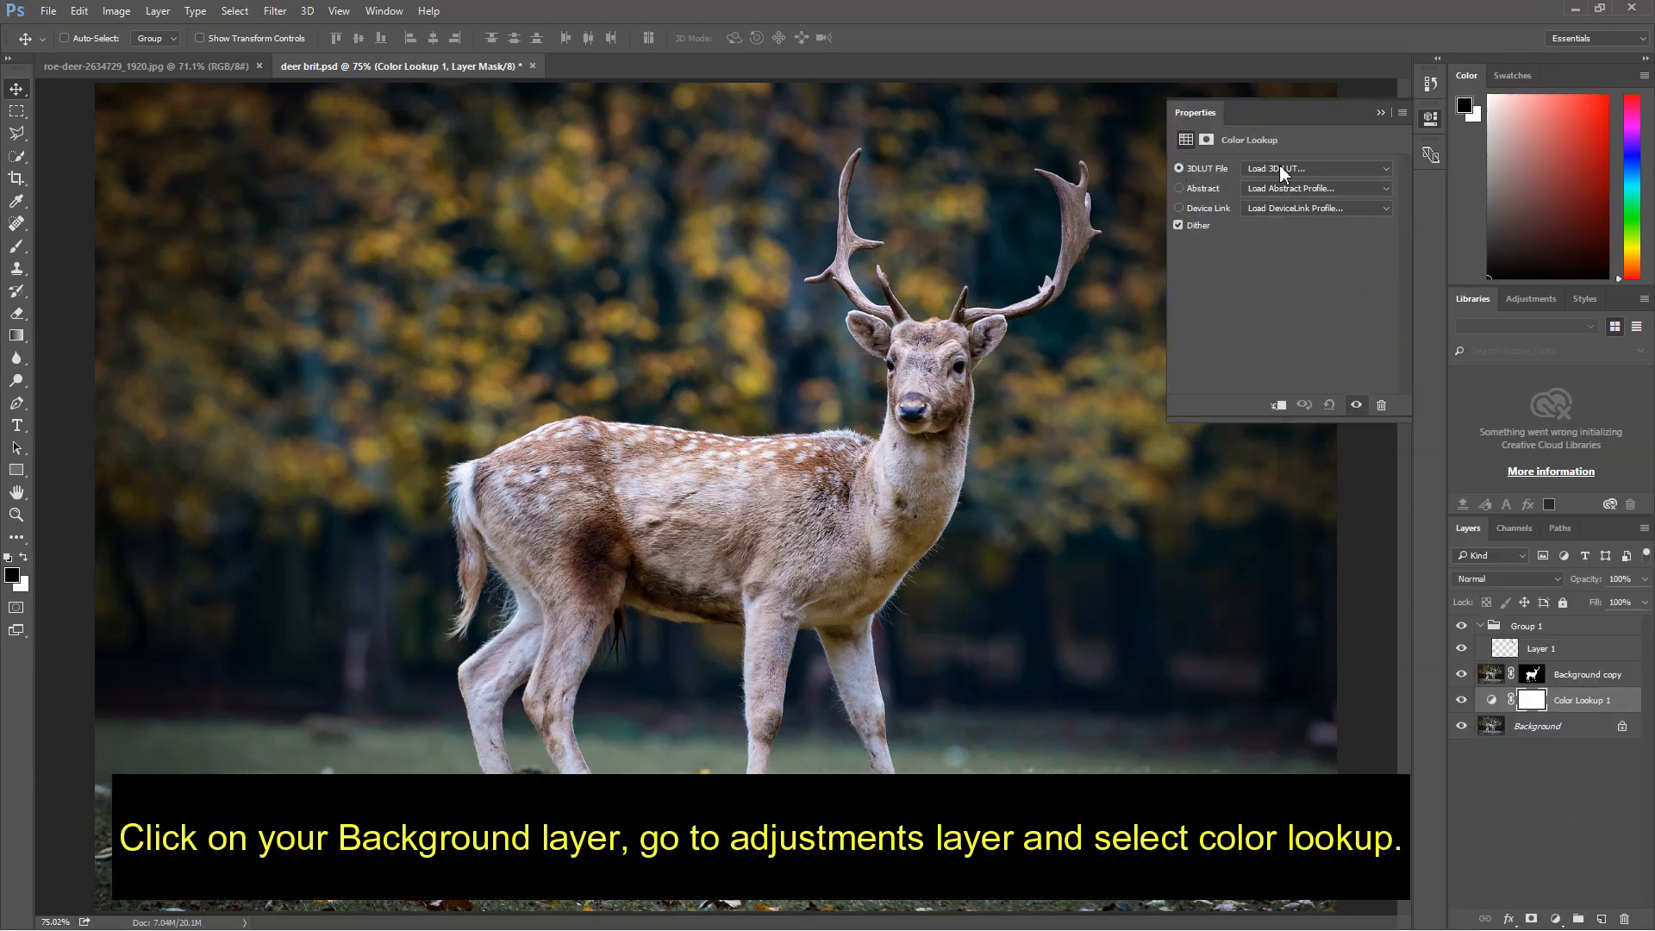
click(1281, 169)
click(1319, 596)
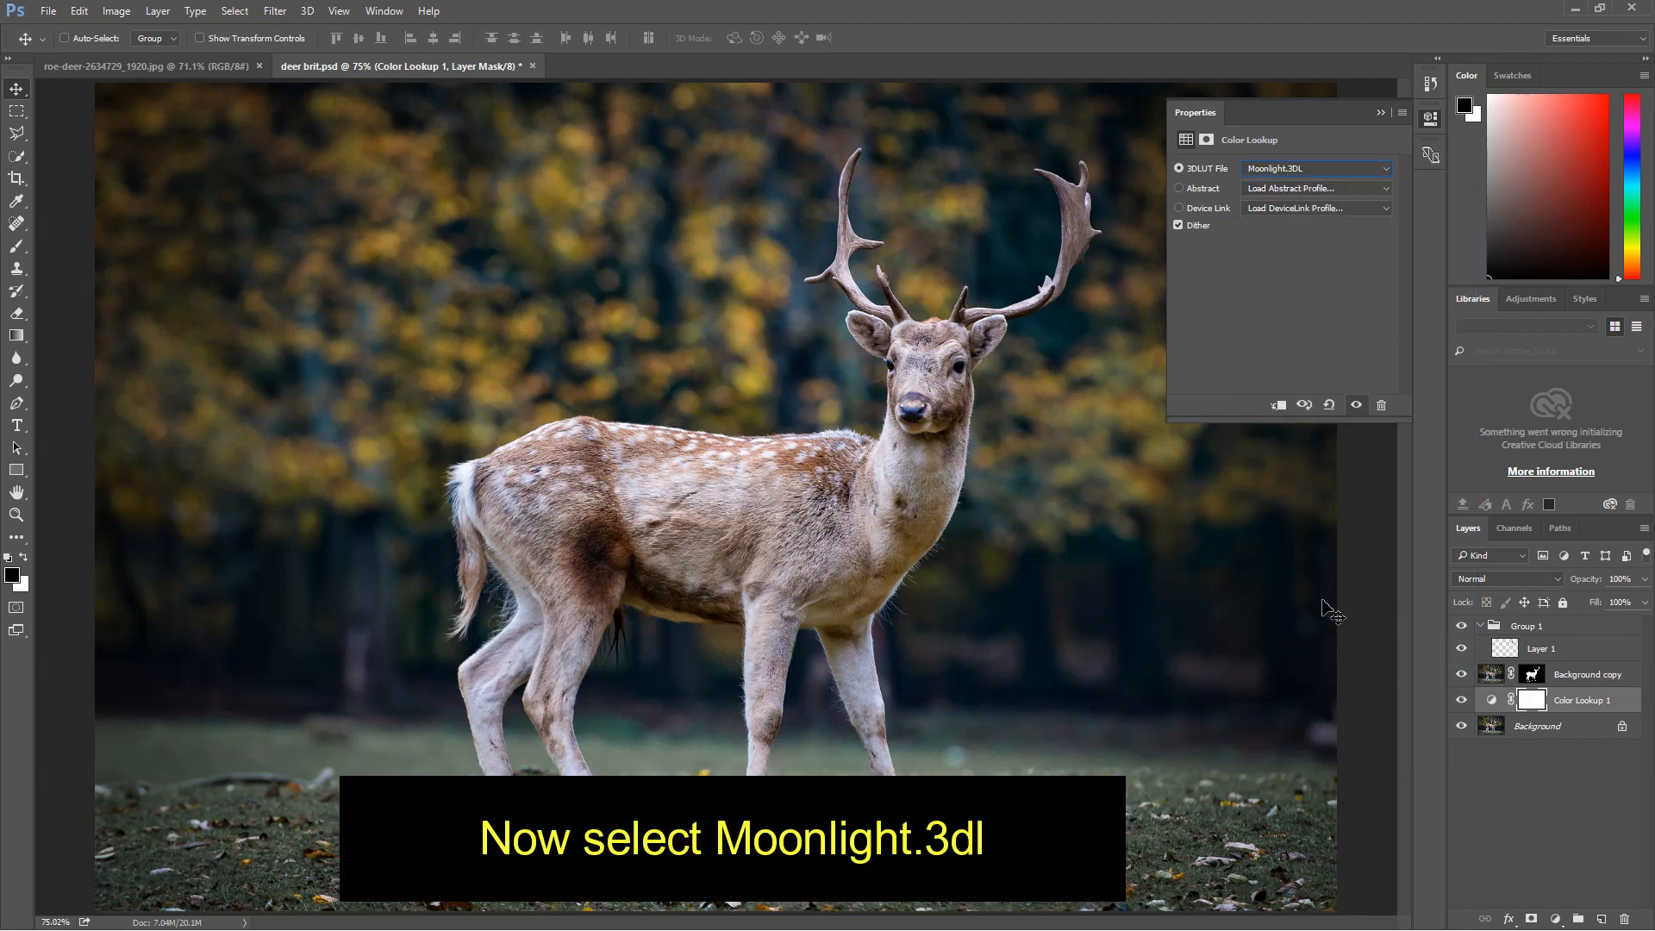
click(1382, 113)
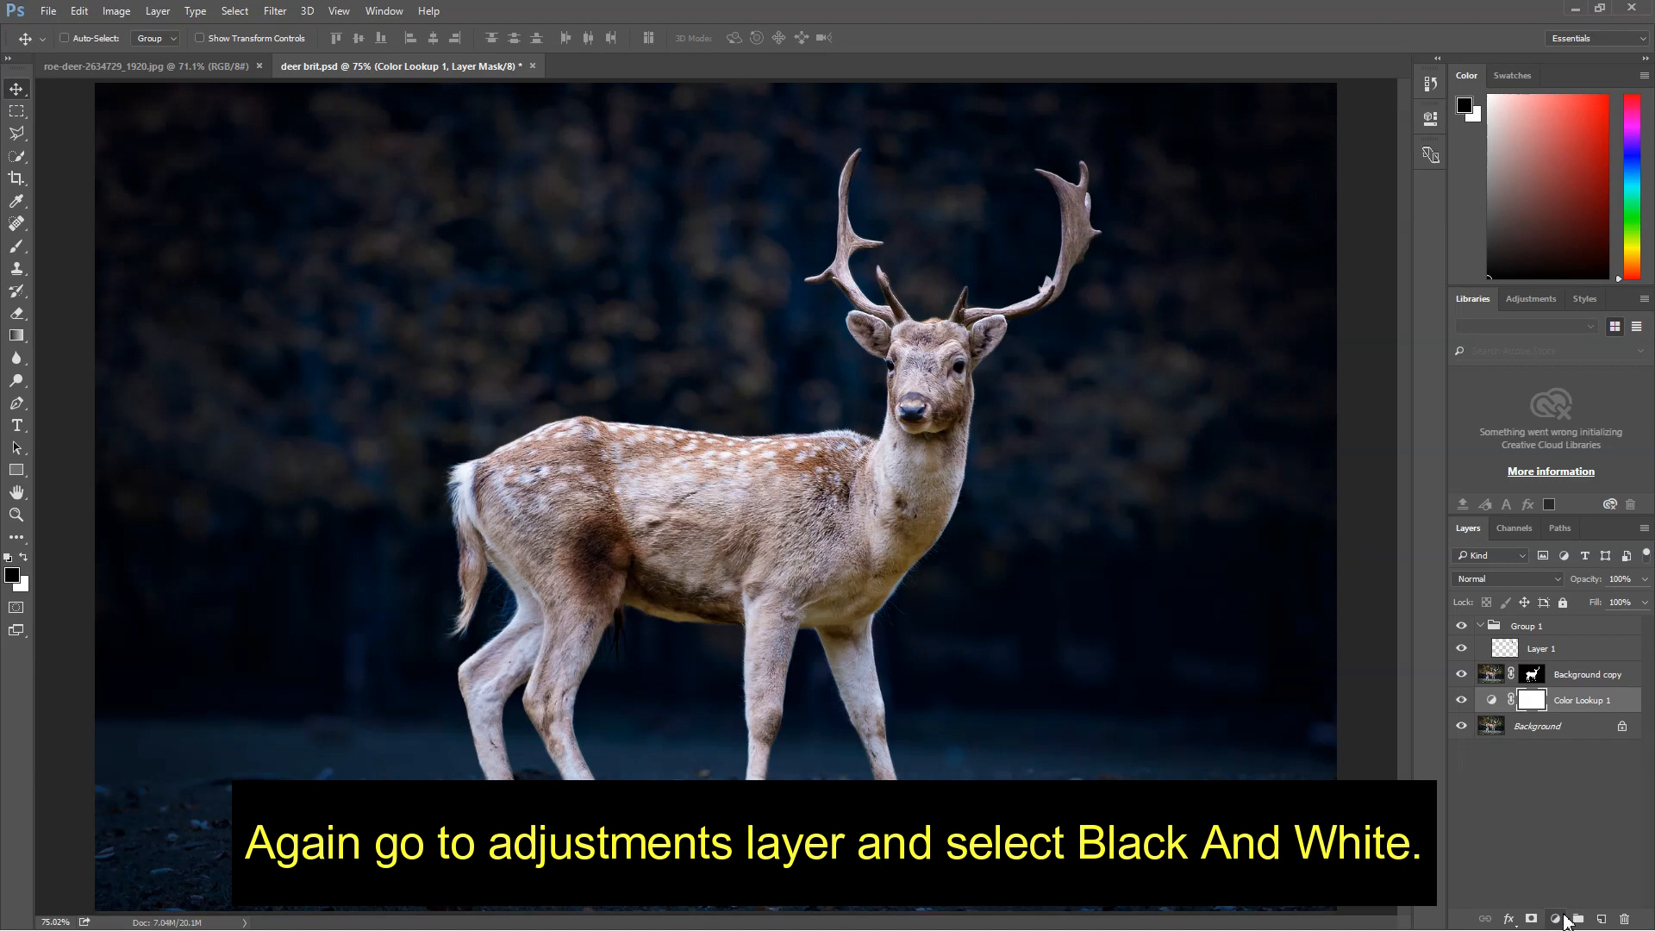
Add a Black & White adjustment layer above the Color Lookup layer and set its opacity to 50%.
click(1558, 919)
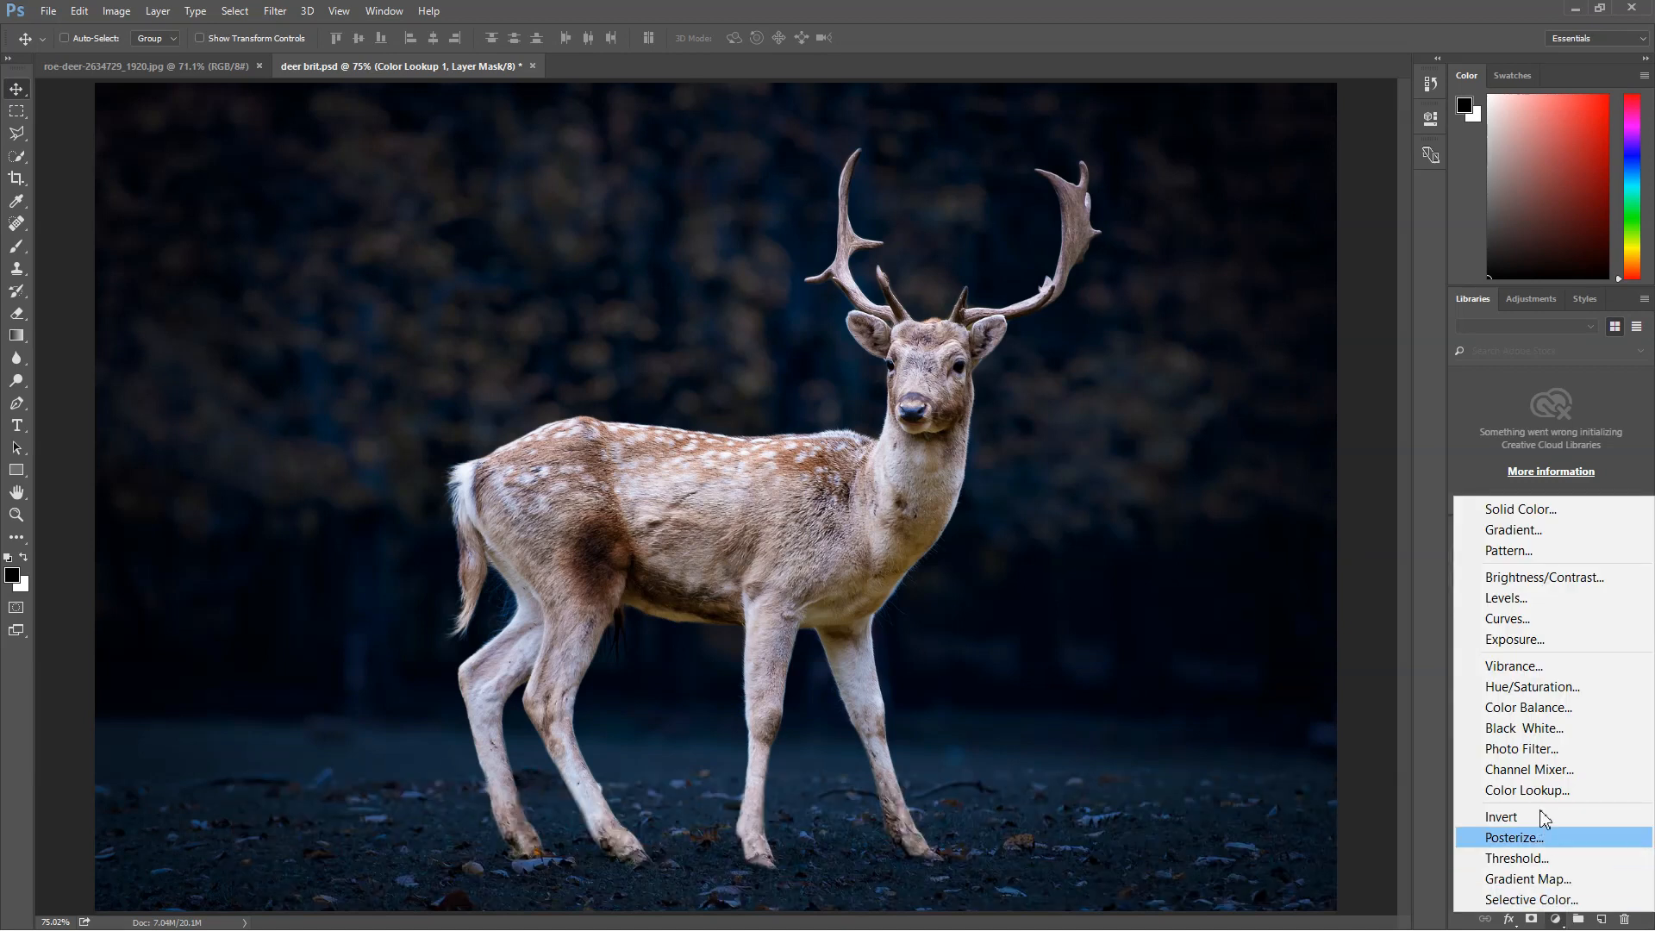
click(1544, 730)
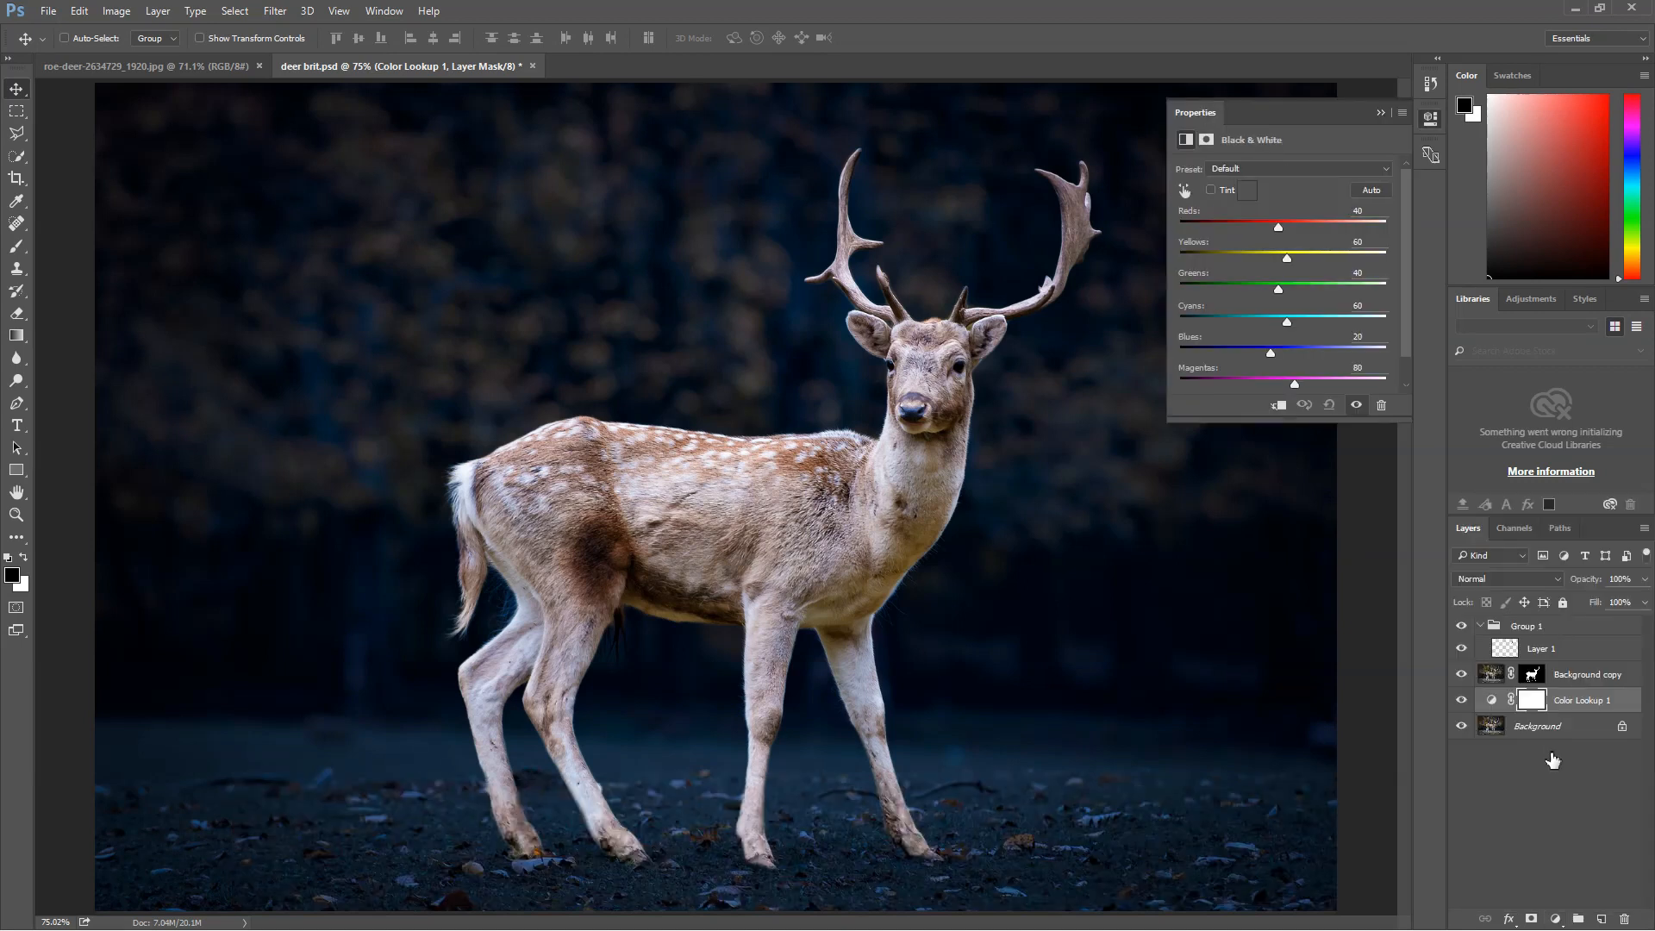
click(1379, 115)
click(1644, 580)
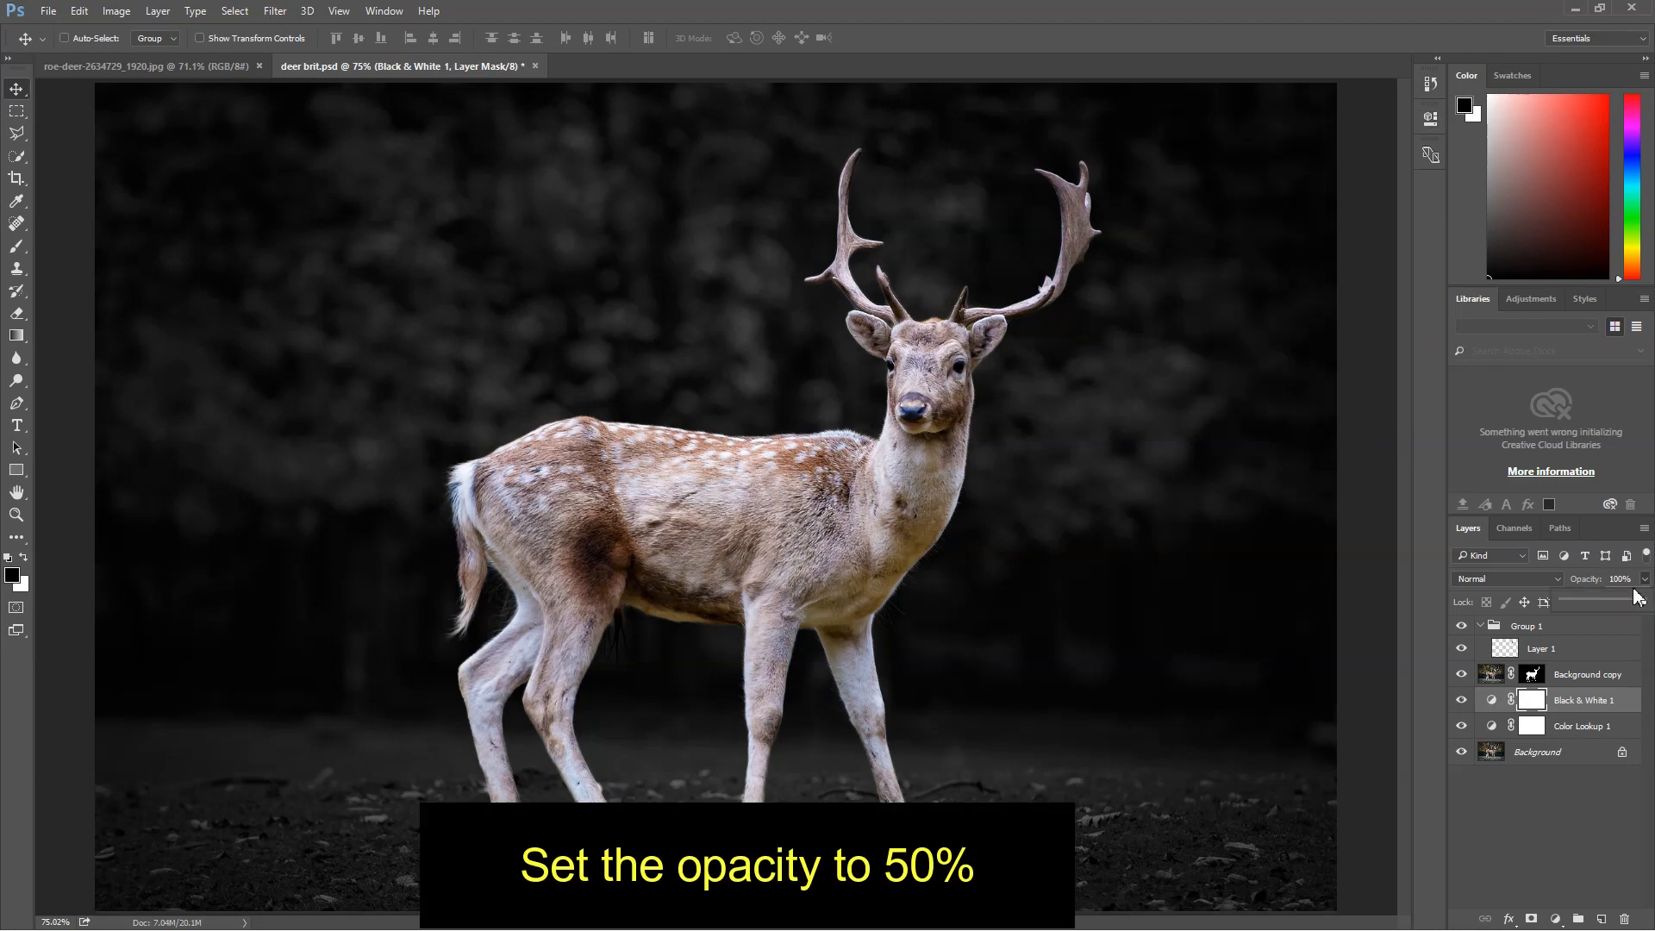
drag(1601, 598, 1604, 598)
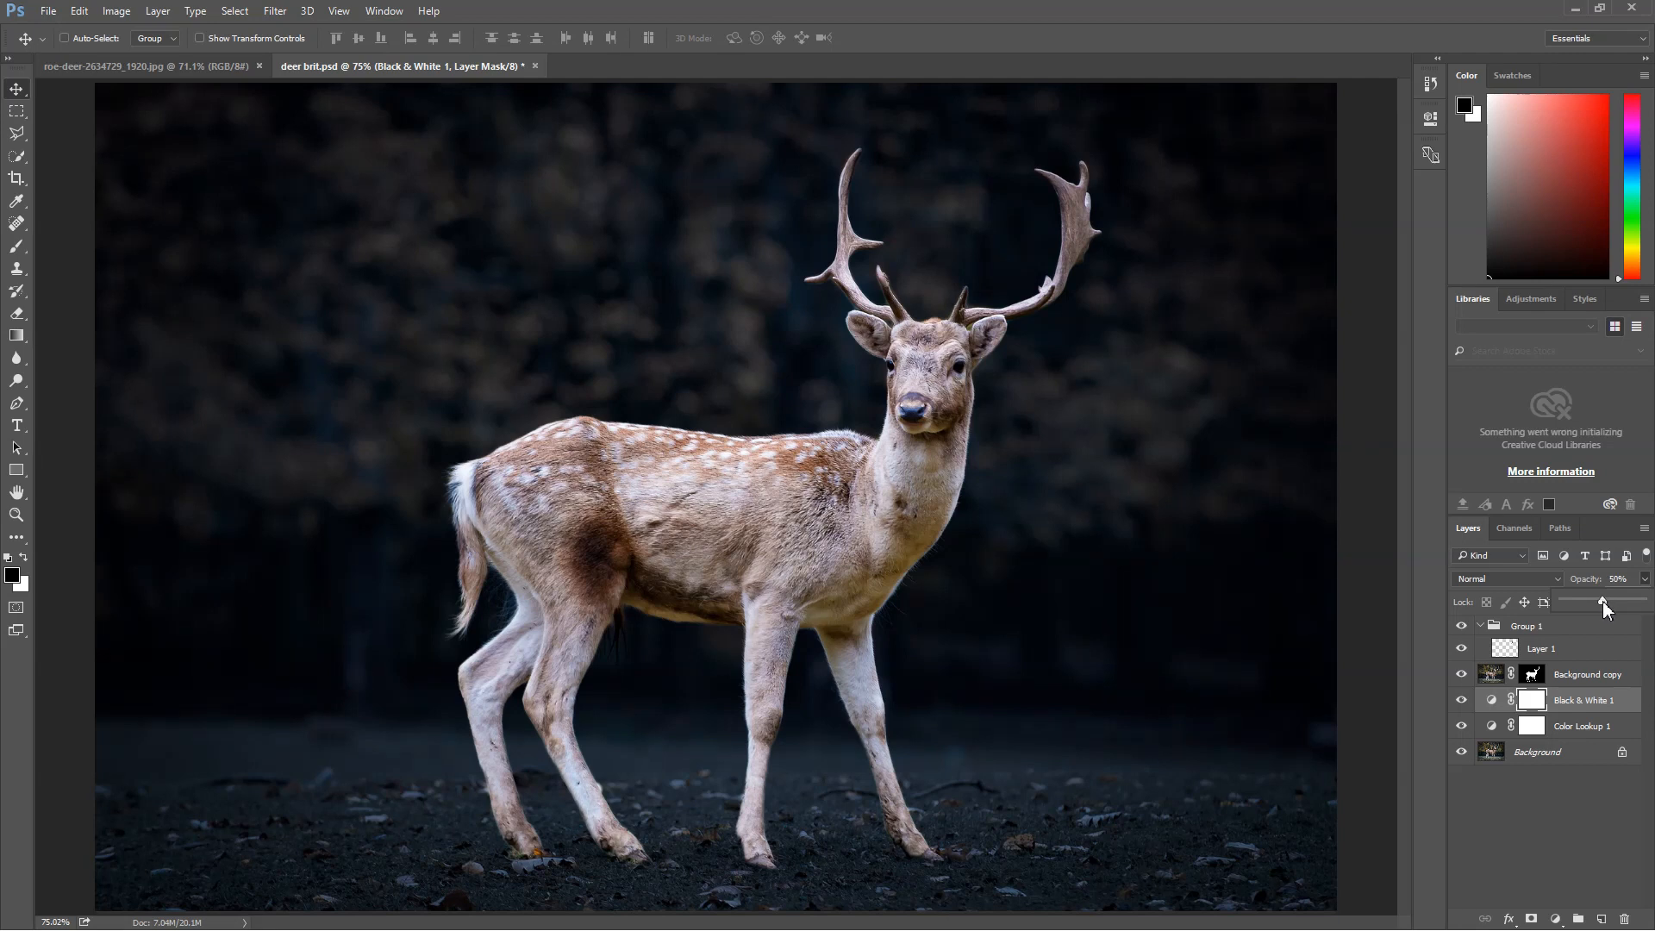
Convert the antlers layer, Layer 1, inside the group to a smart object.
click(1540, 651)
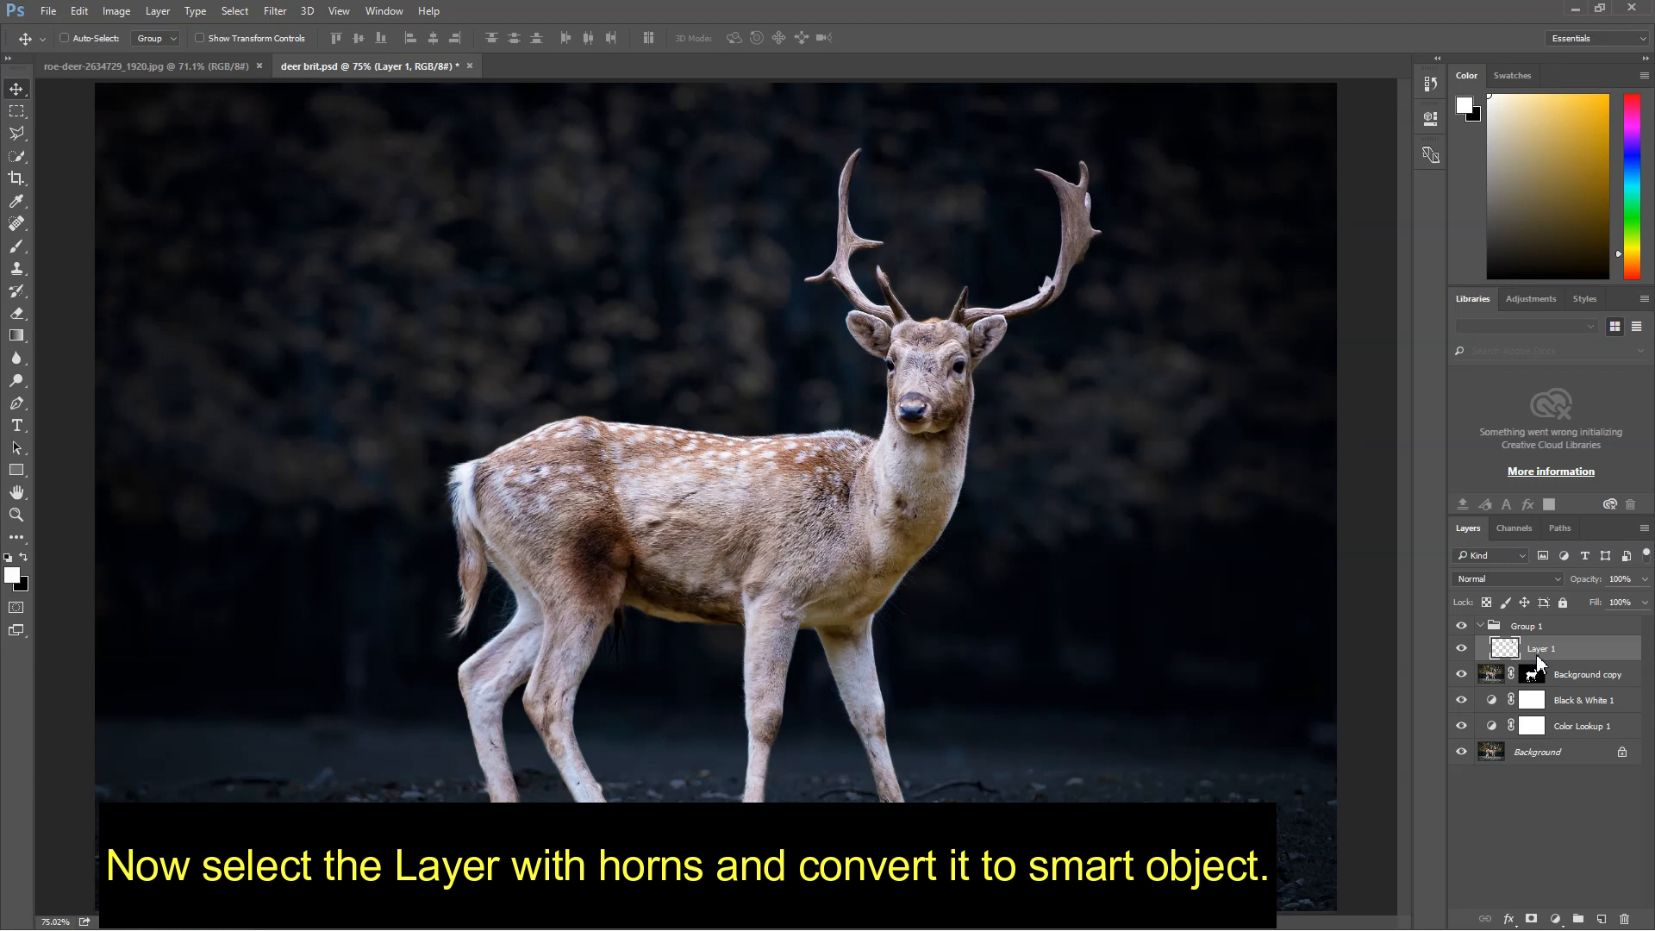
right_click(1540, 660)
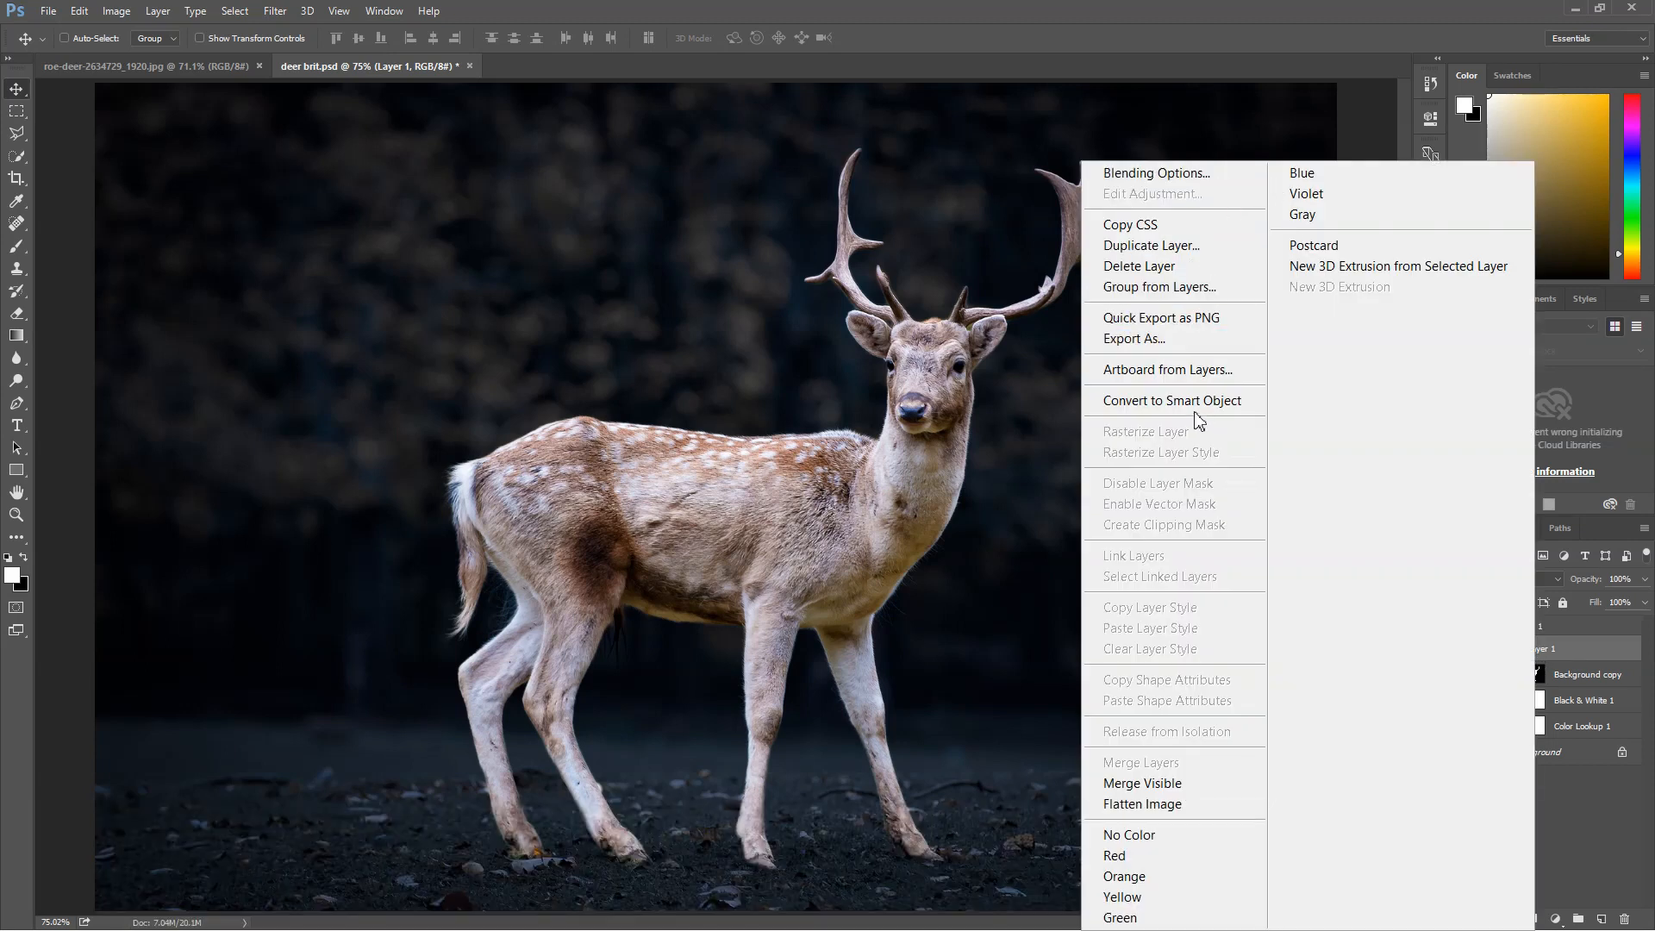
key(ctrl+g)
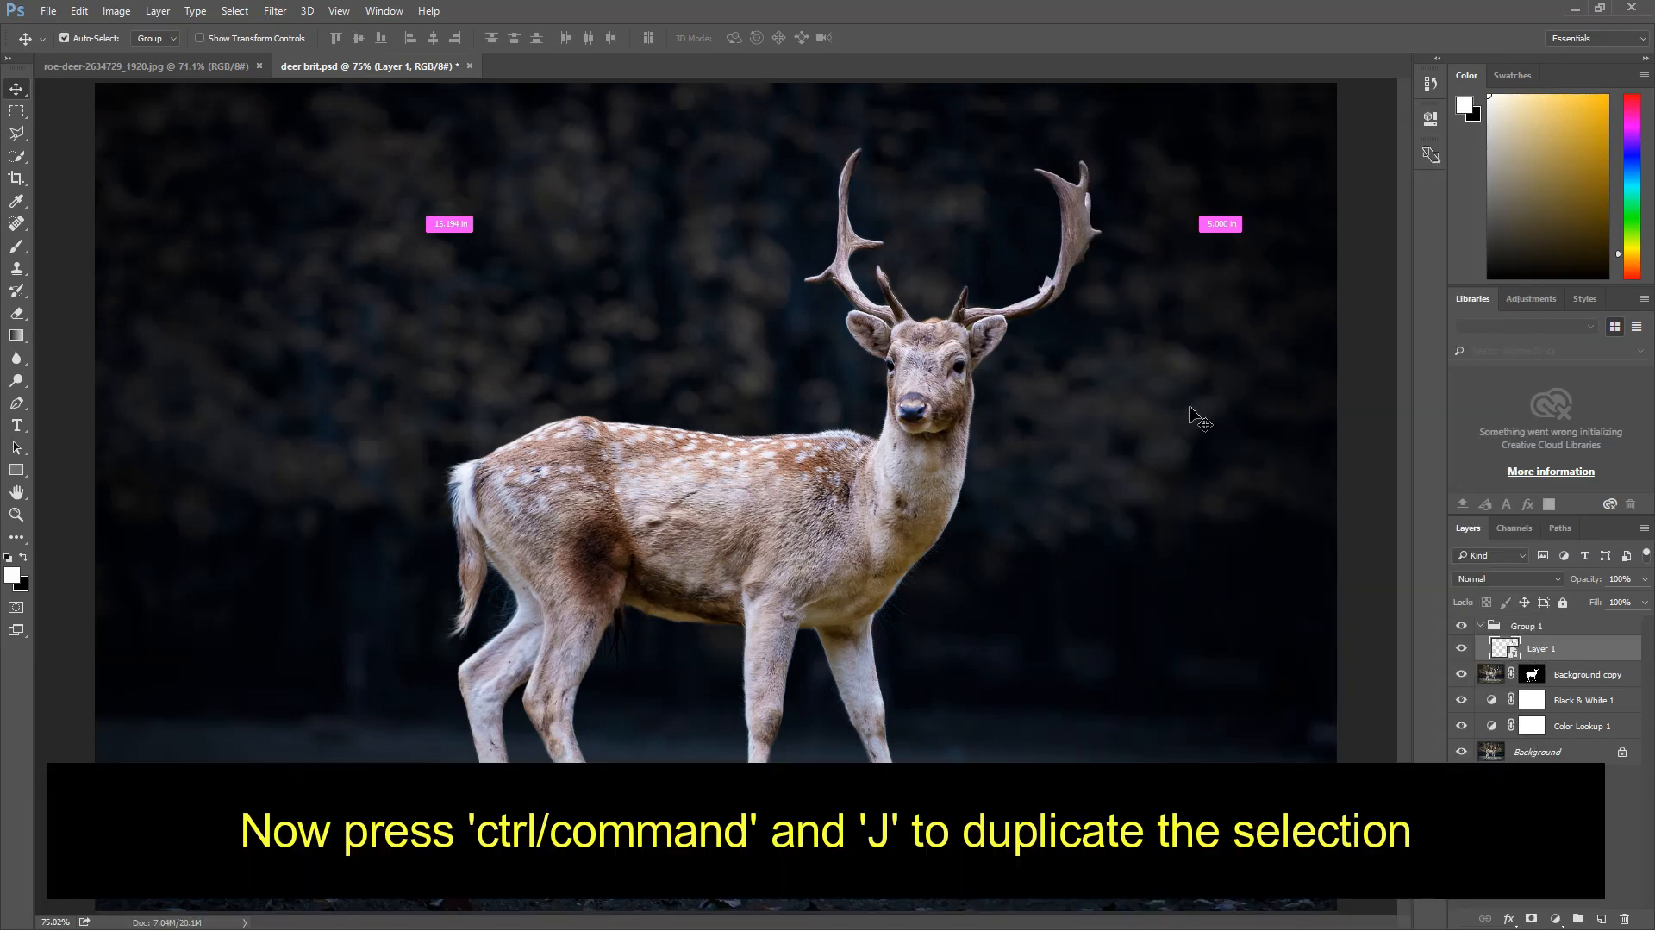
Duplicate the antlers smart object and set the copy's blending mode to Linear Dodge (Add).
key(ctrl+j)
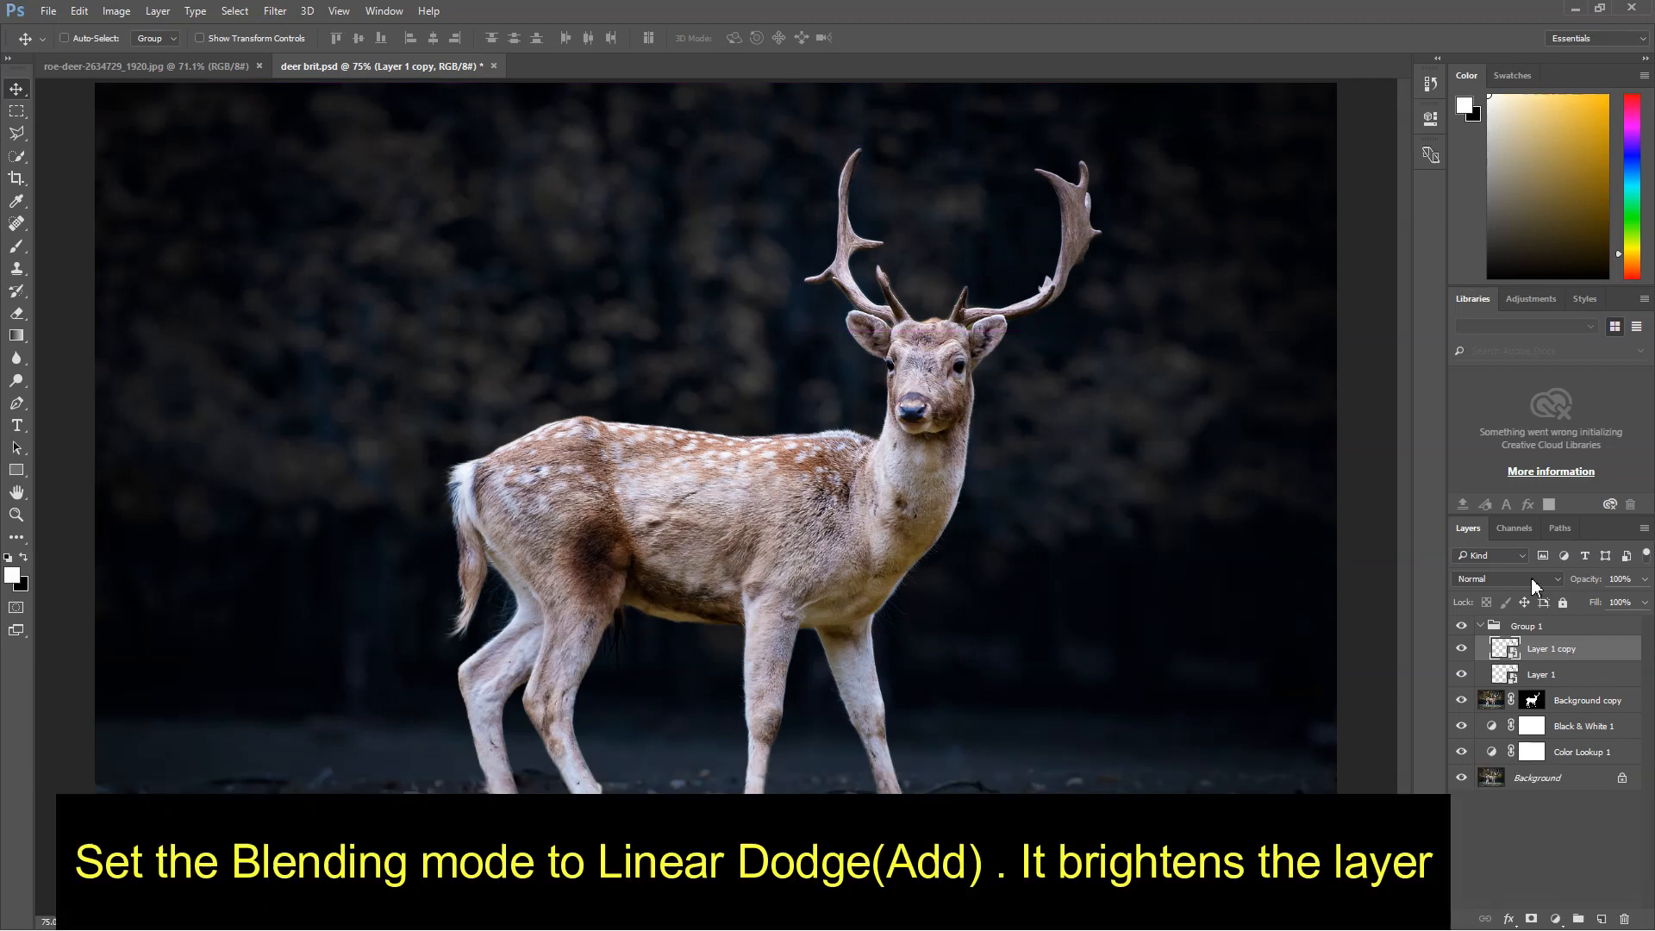
click(1508, 578)
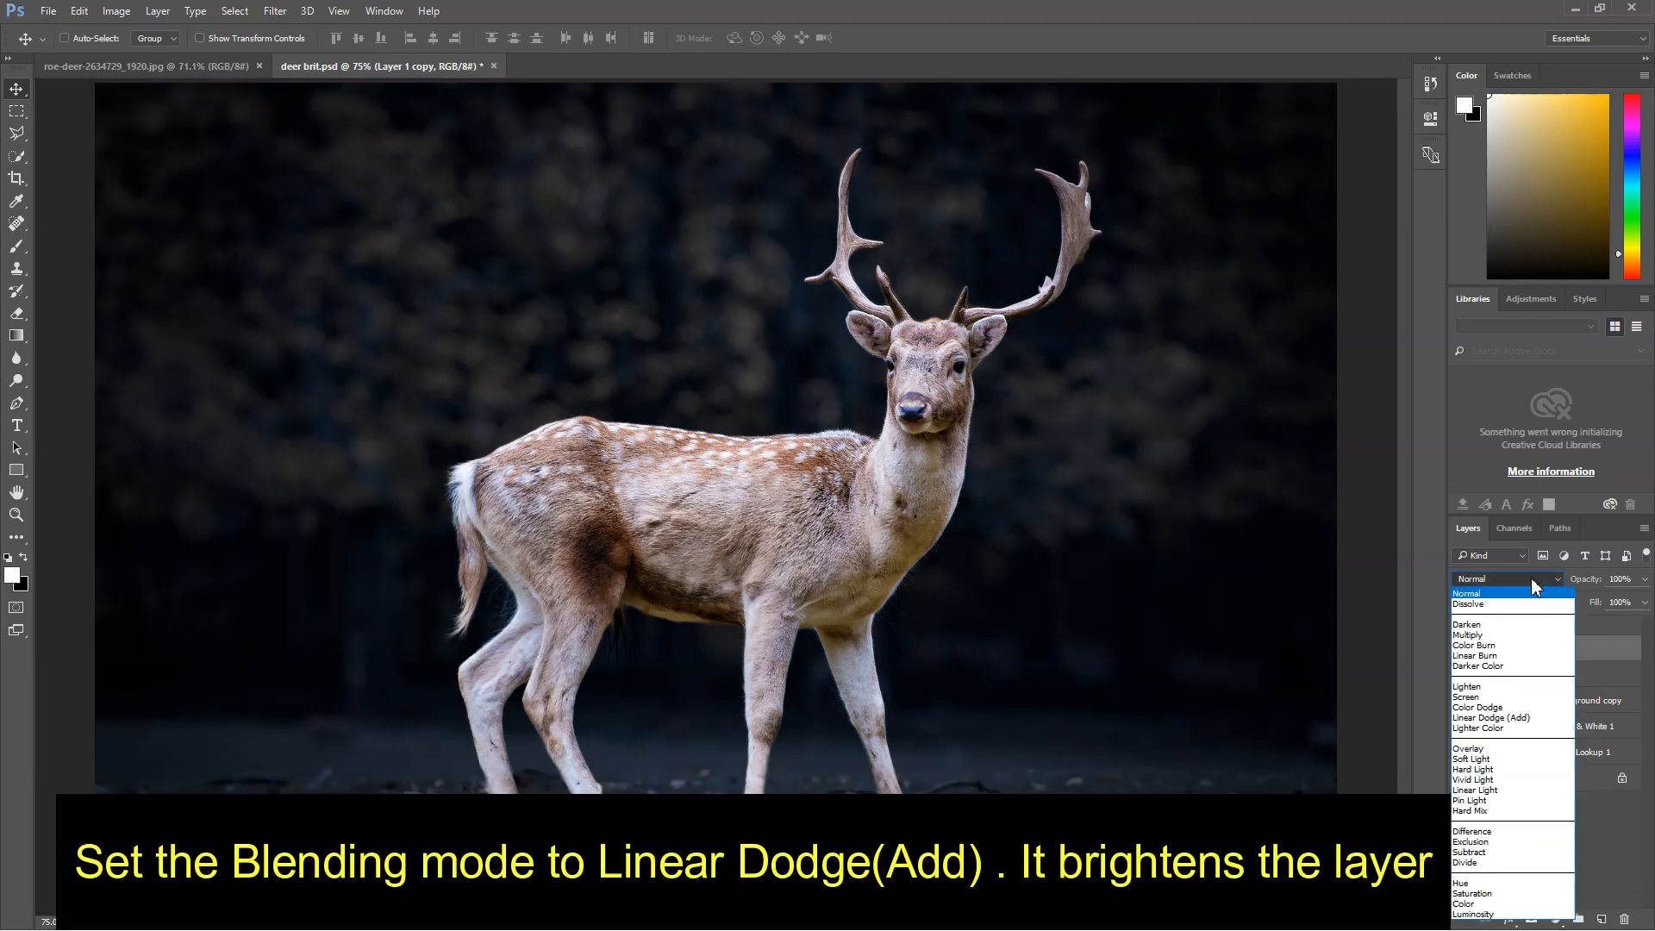
click(1494, 718)
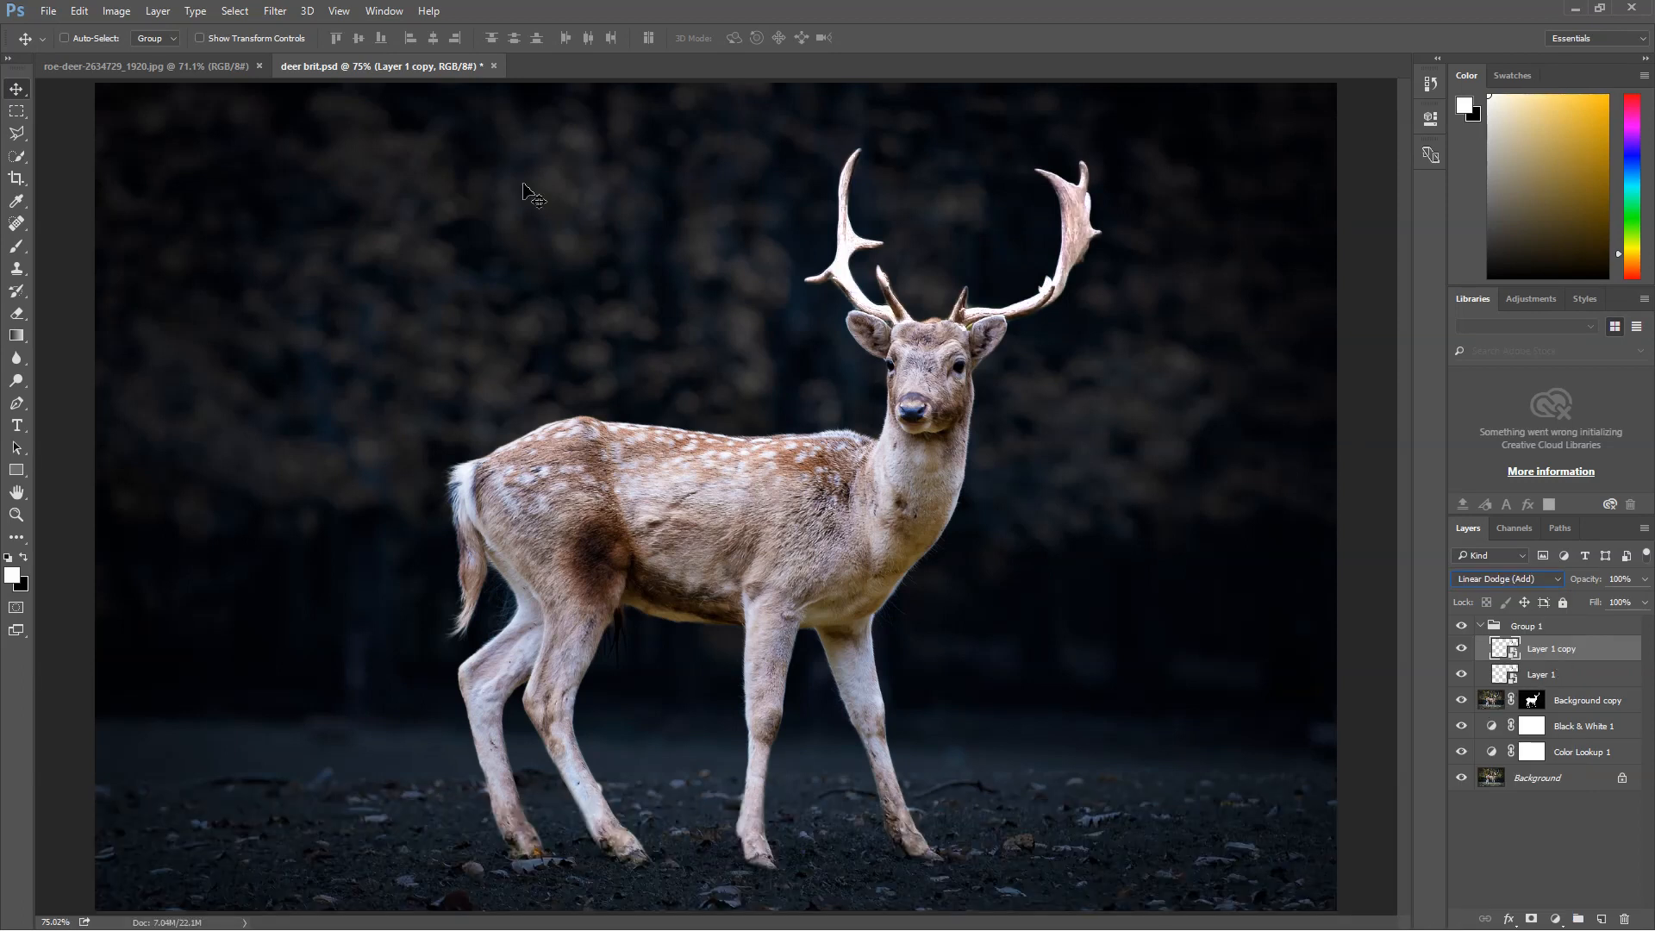
Apply a Gaussian Blur with a 5-pixel radius to Layer 1 copy.
click(276, 12)
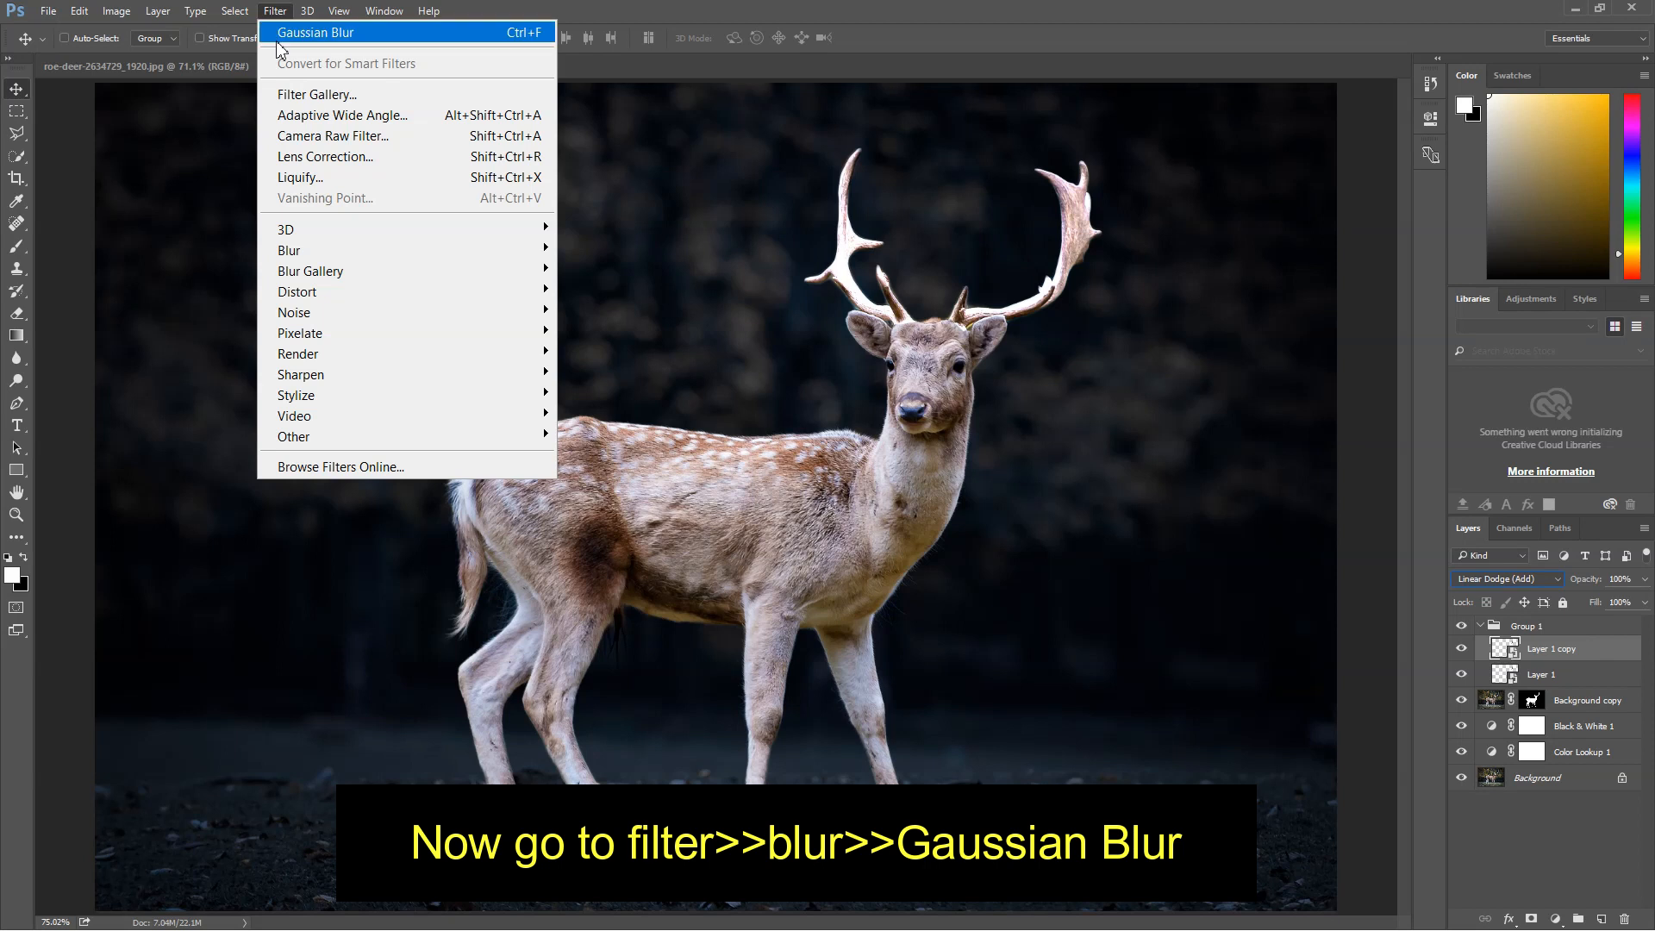
mouse_move(334, 281)
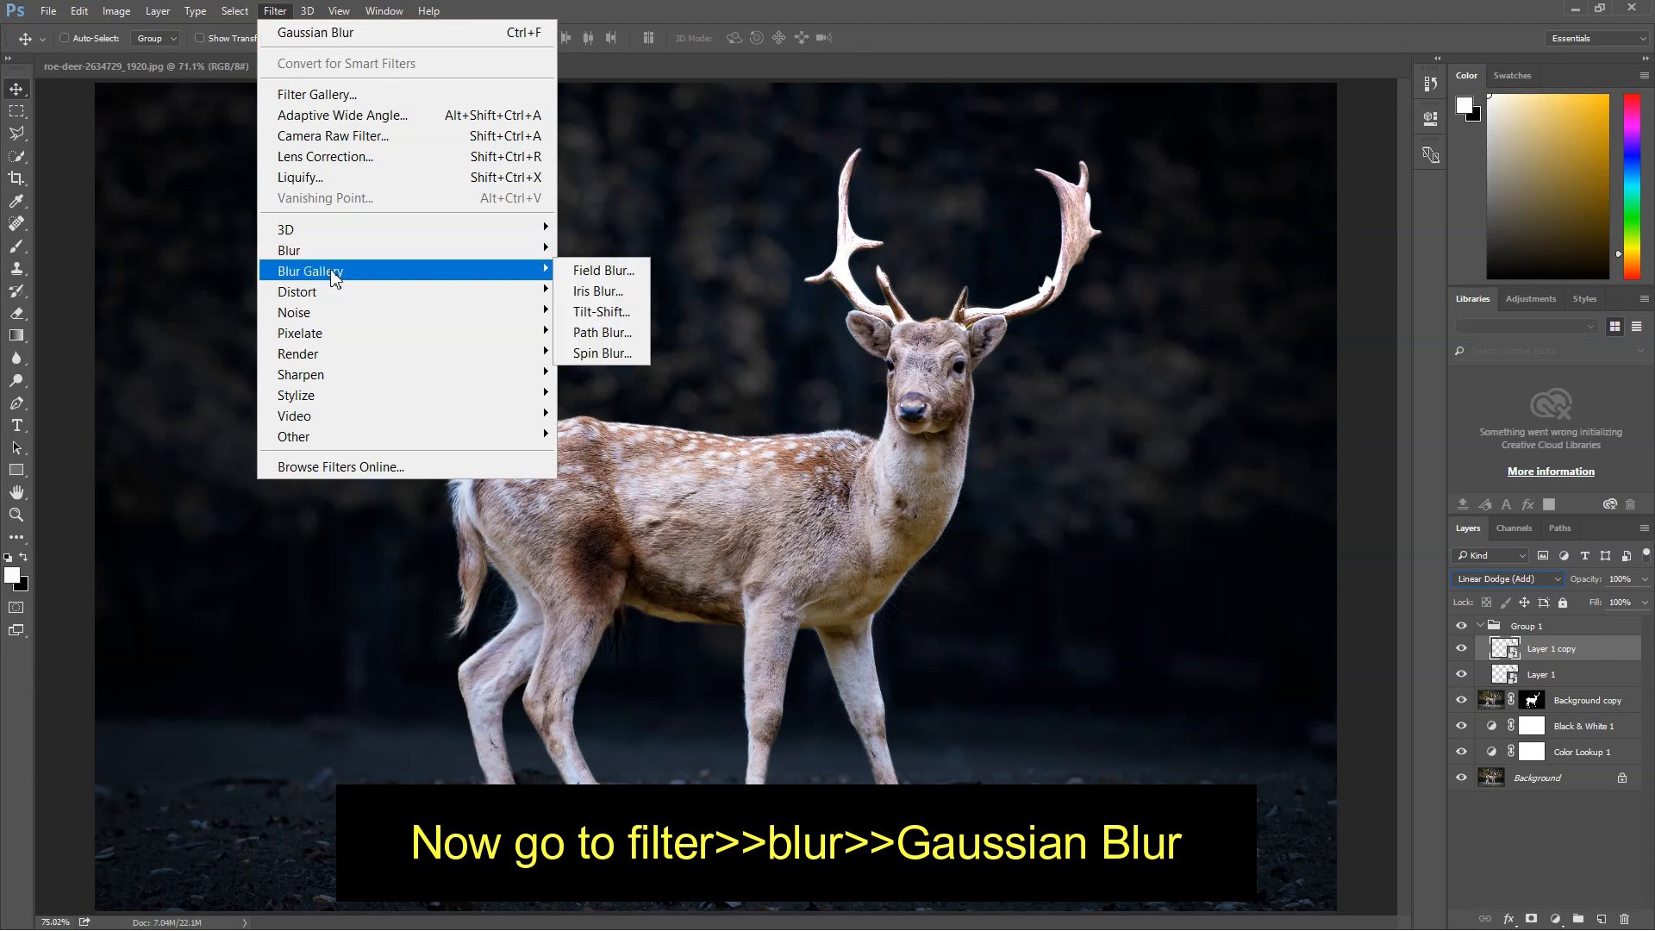
mouse_move(337, 252)
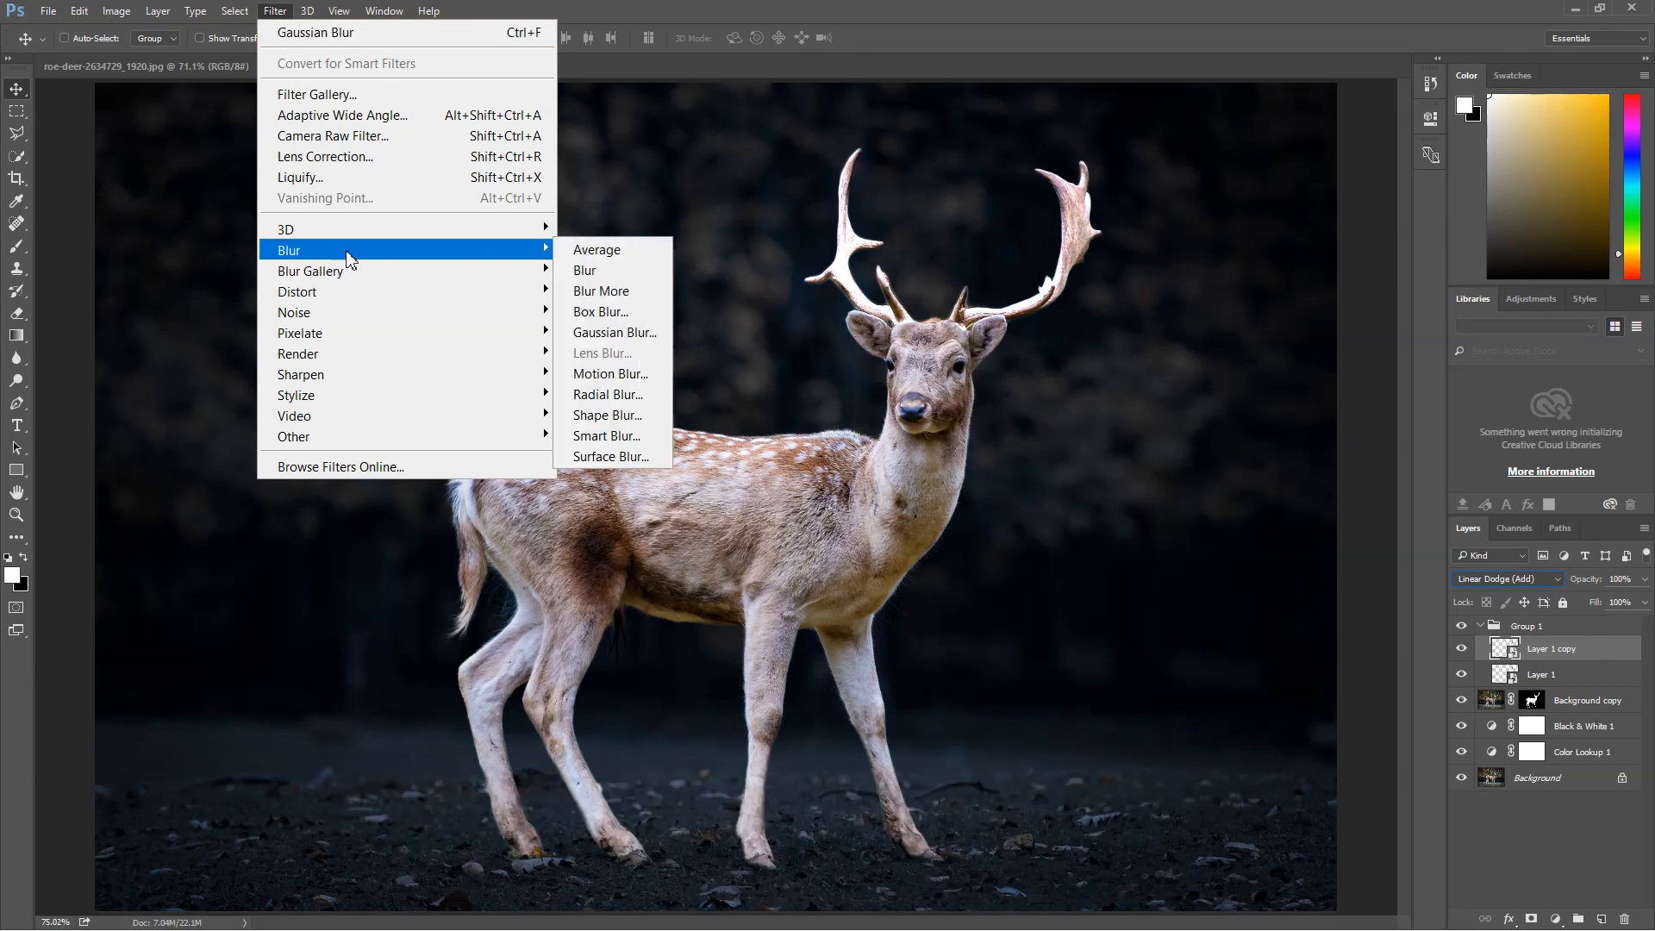
click(619, 334)
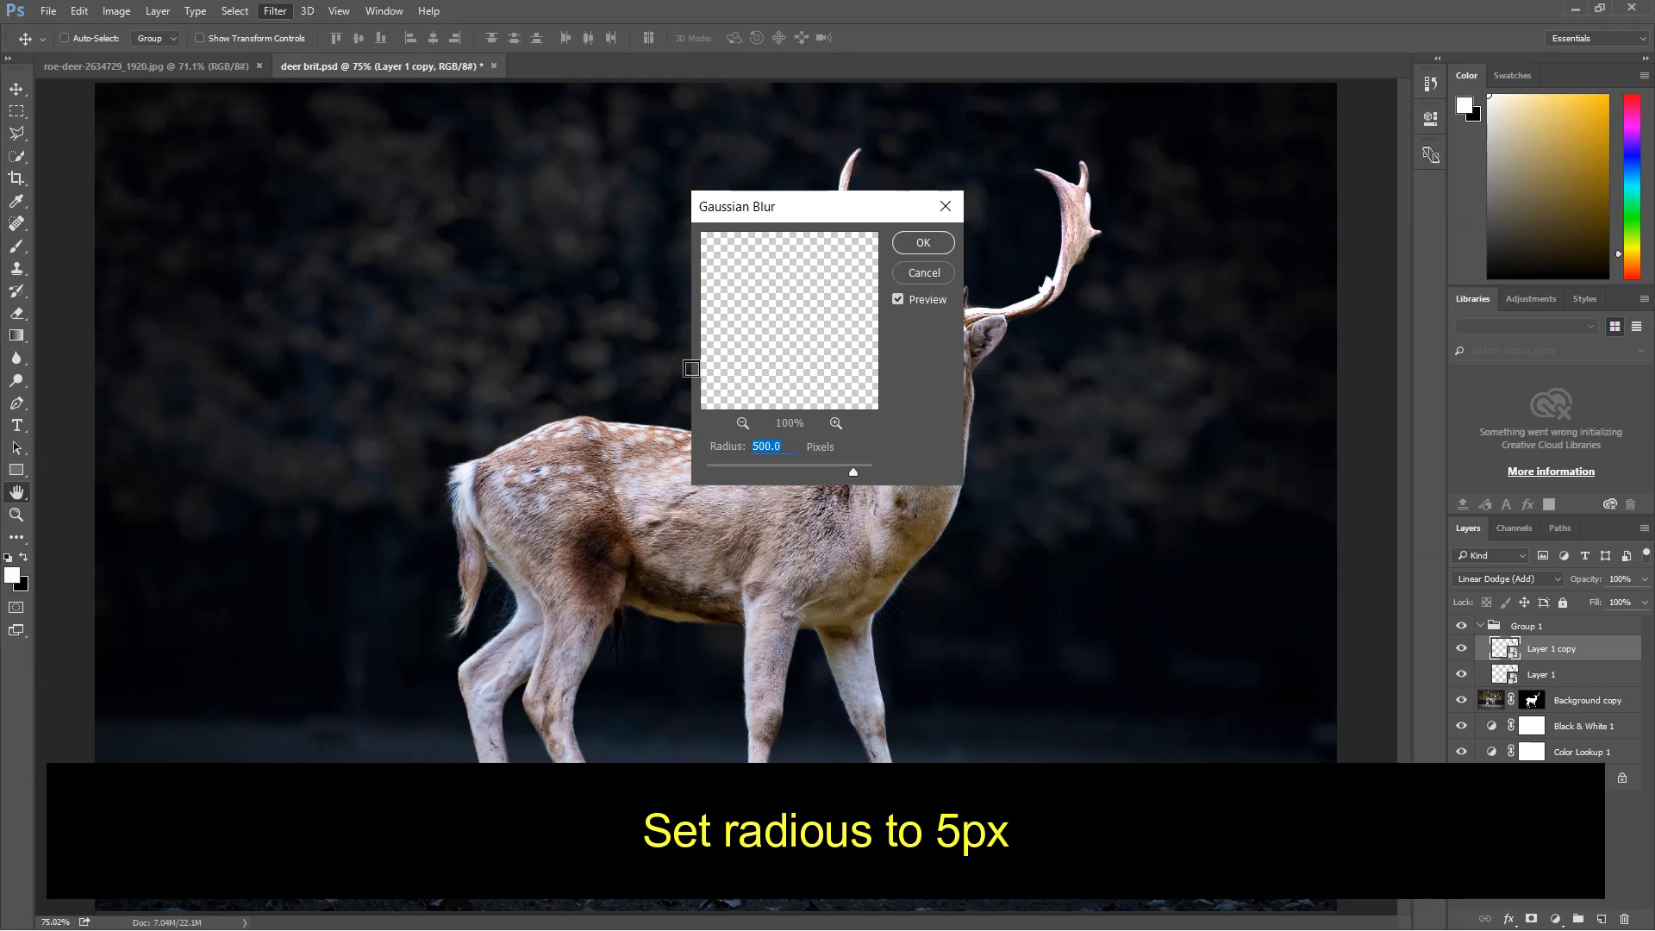
text(5)
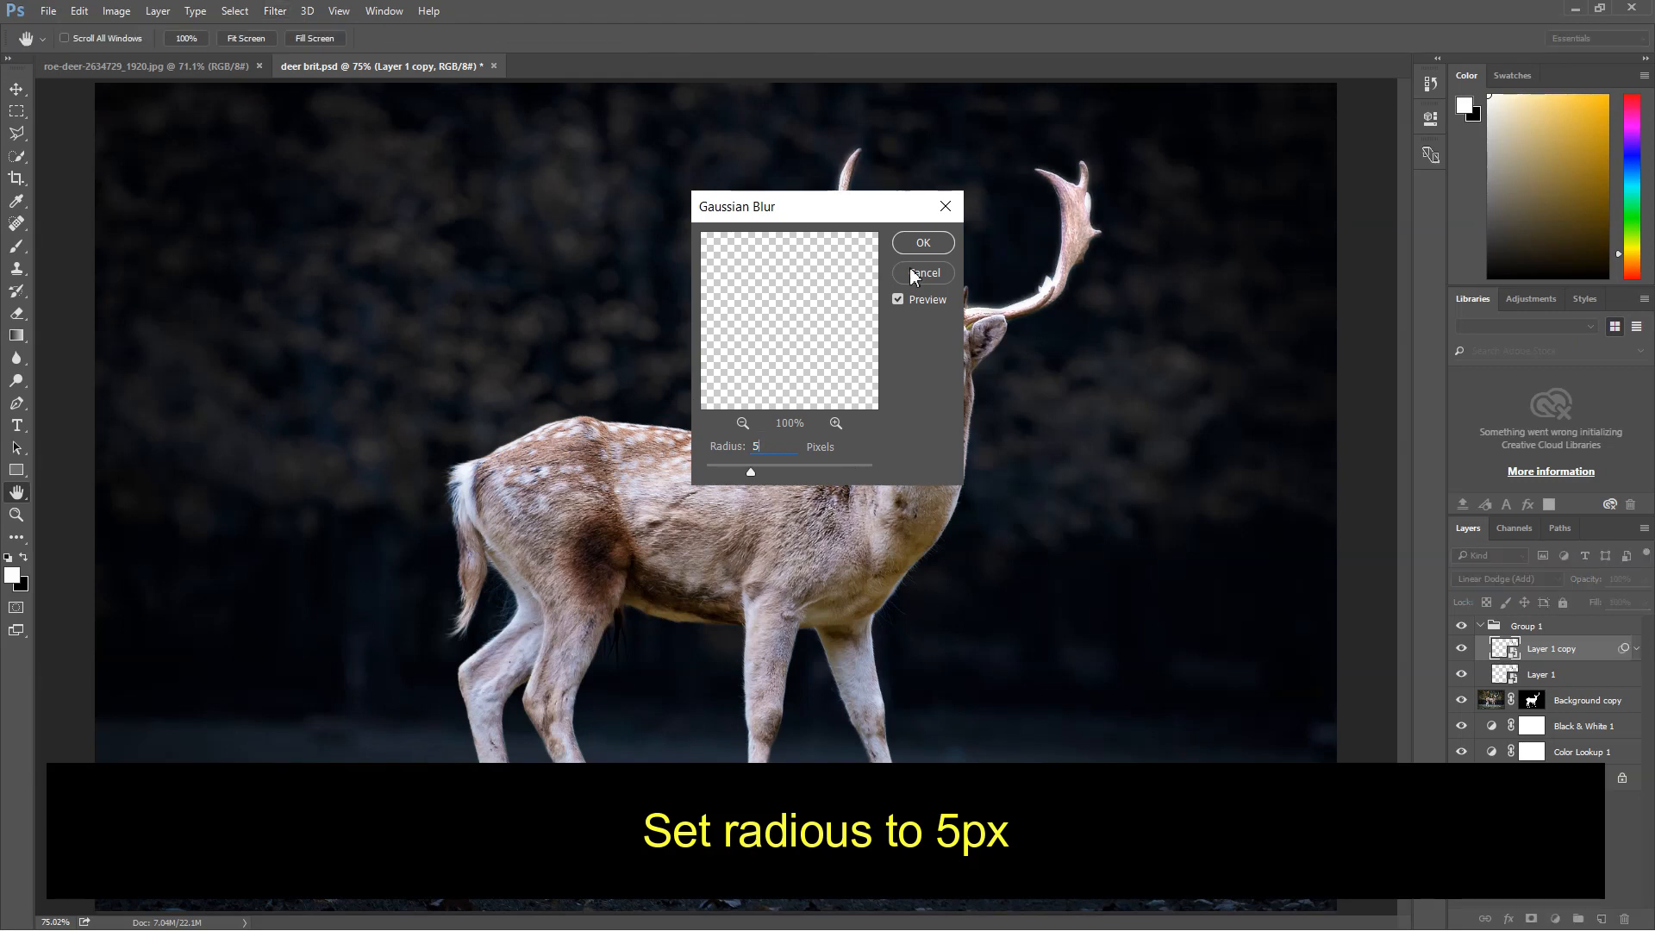
click(924, 243)
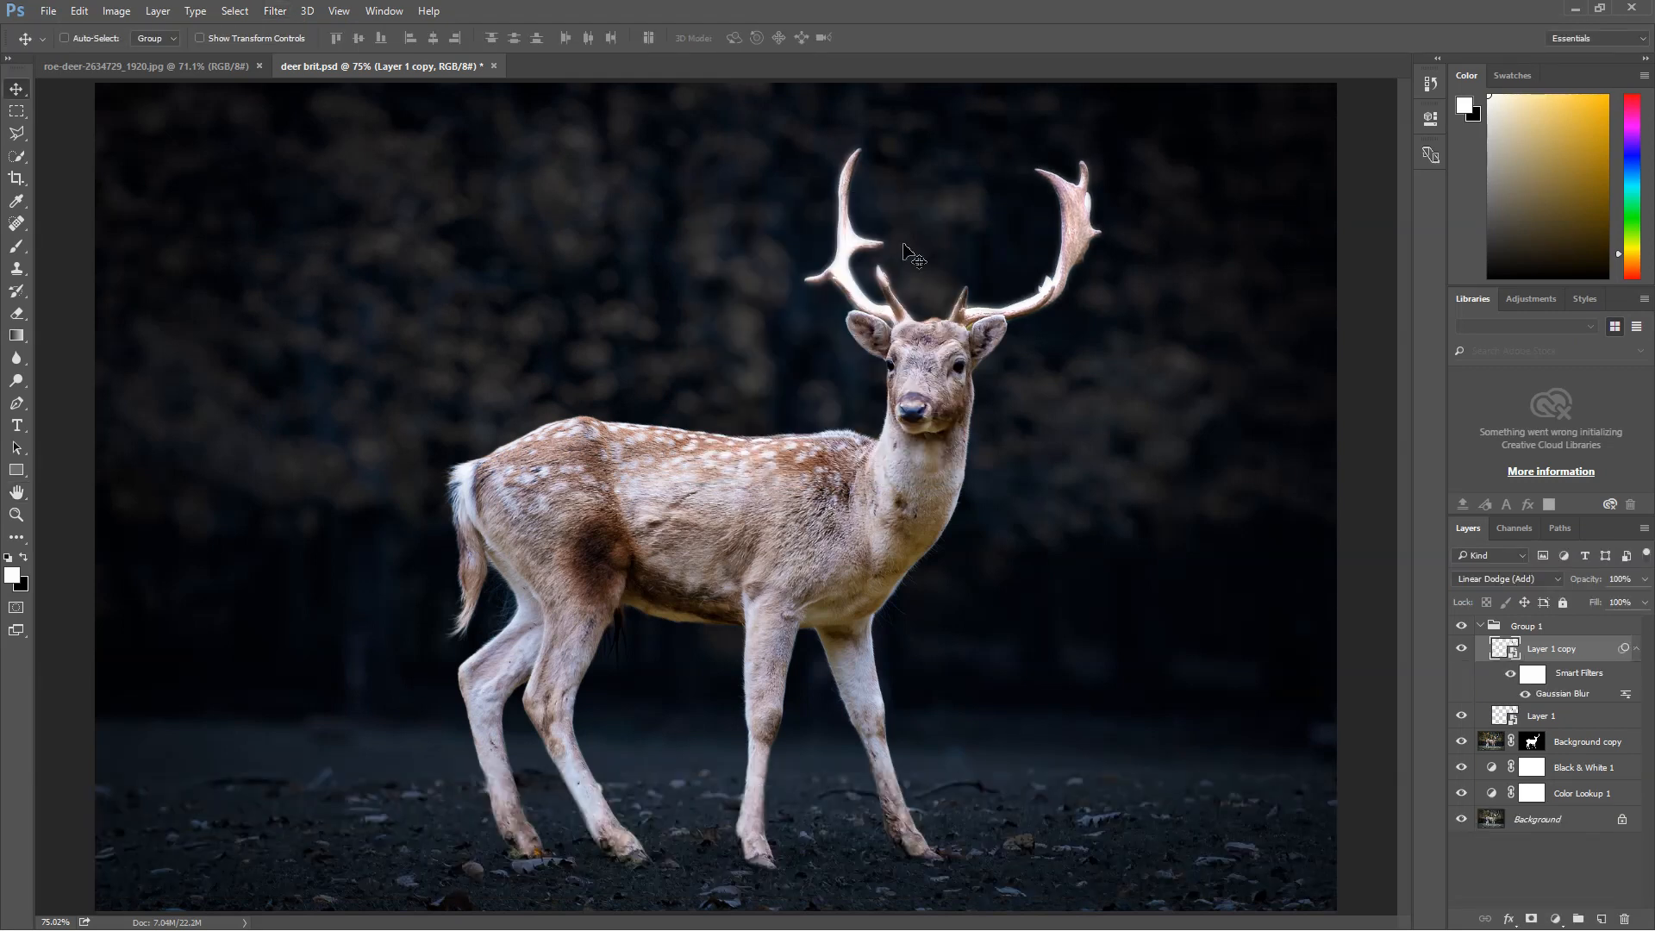
Duplicate the blurred antlers layer and set the new copy's Gaussian Blur radius to 100 pixels.
key(ctrl+j)
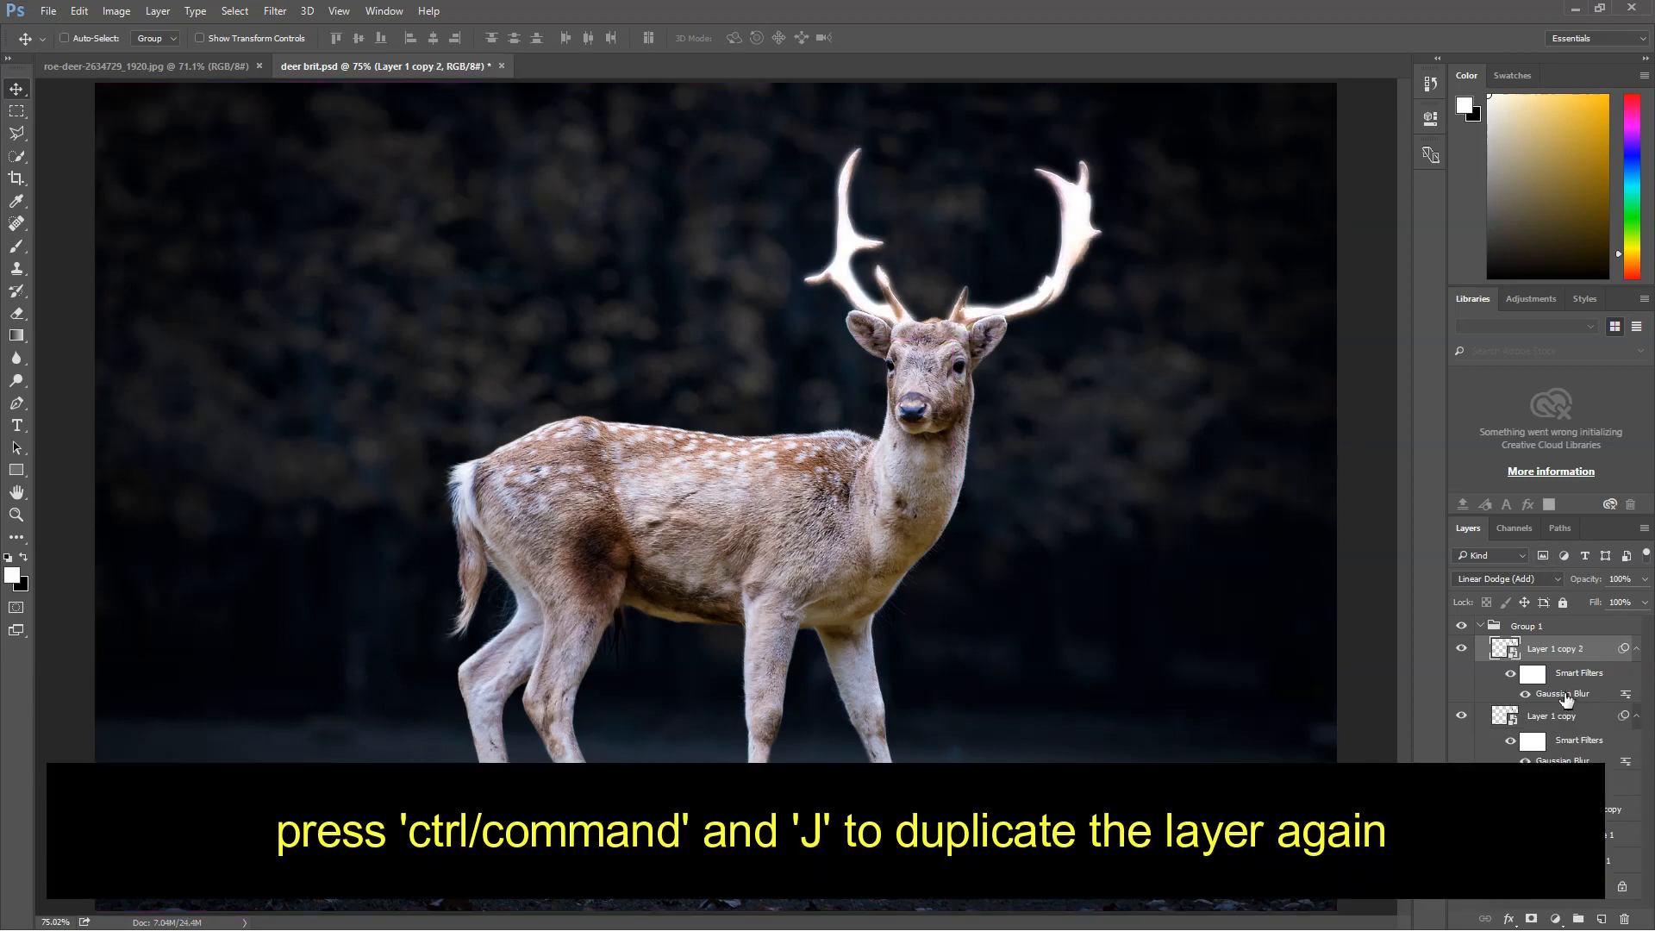
double_click(1563, 694)
text(100)
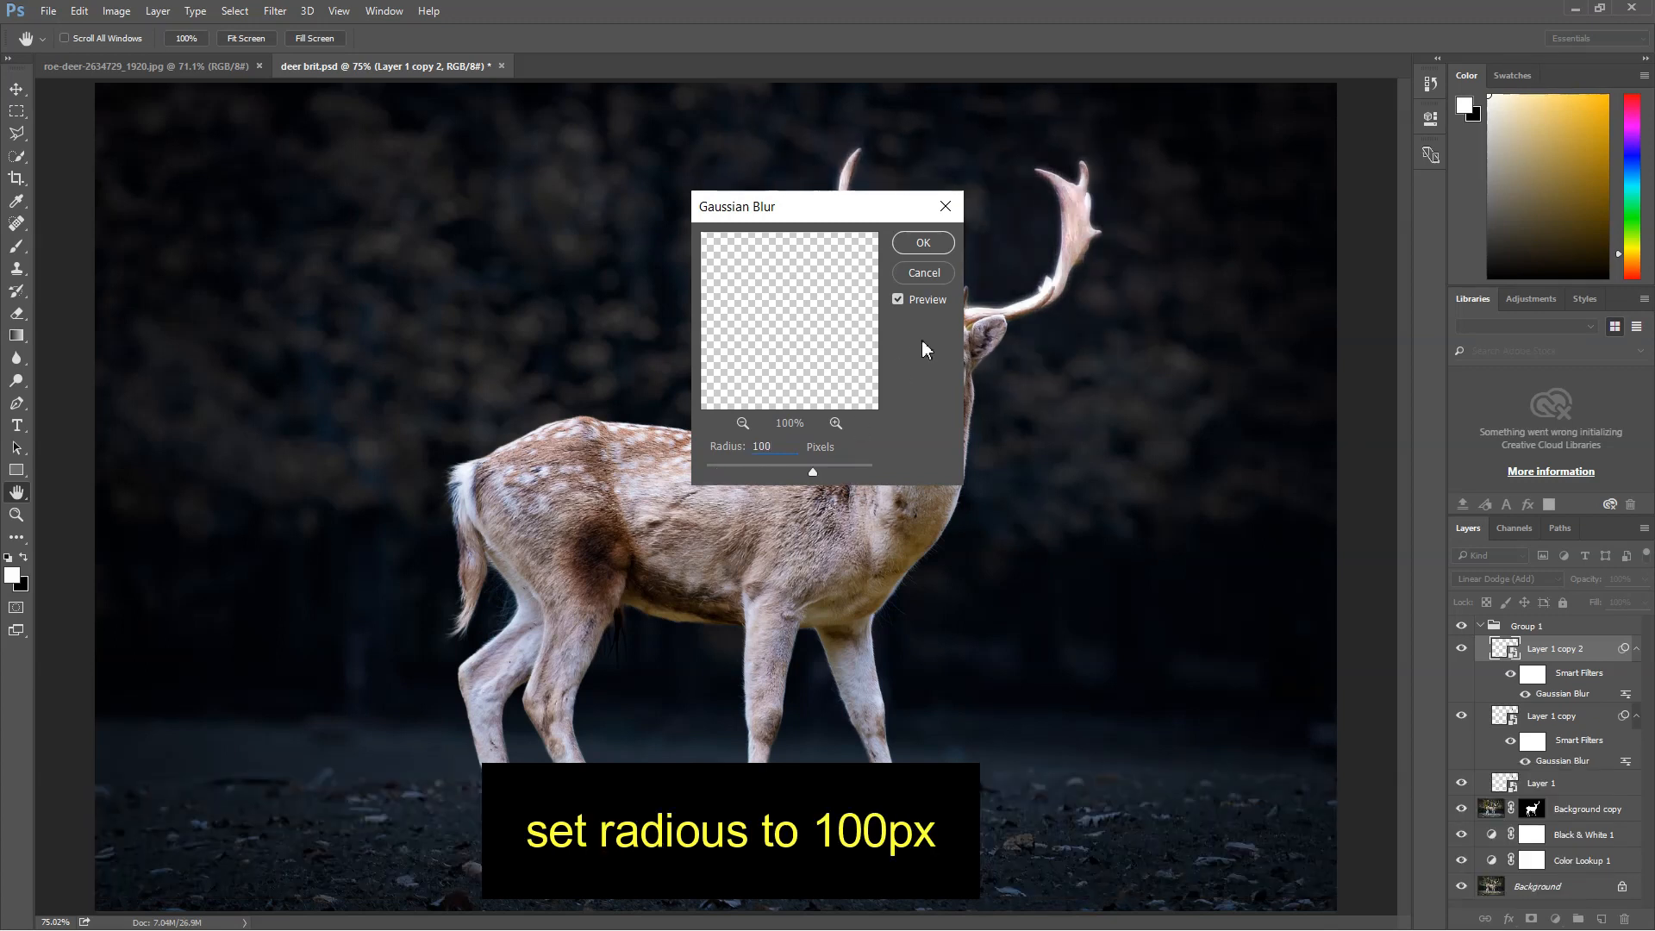
click(928, 245)
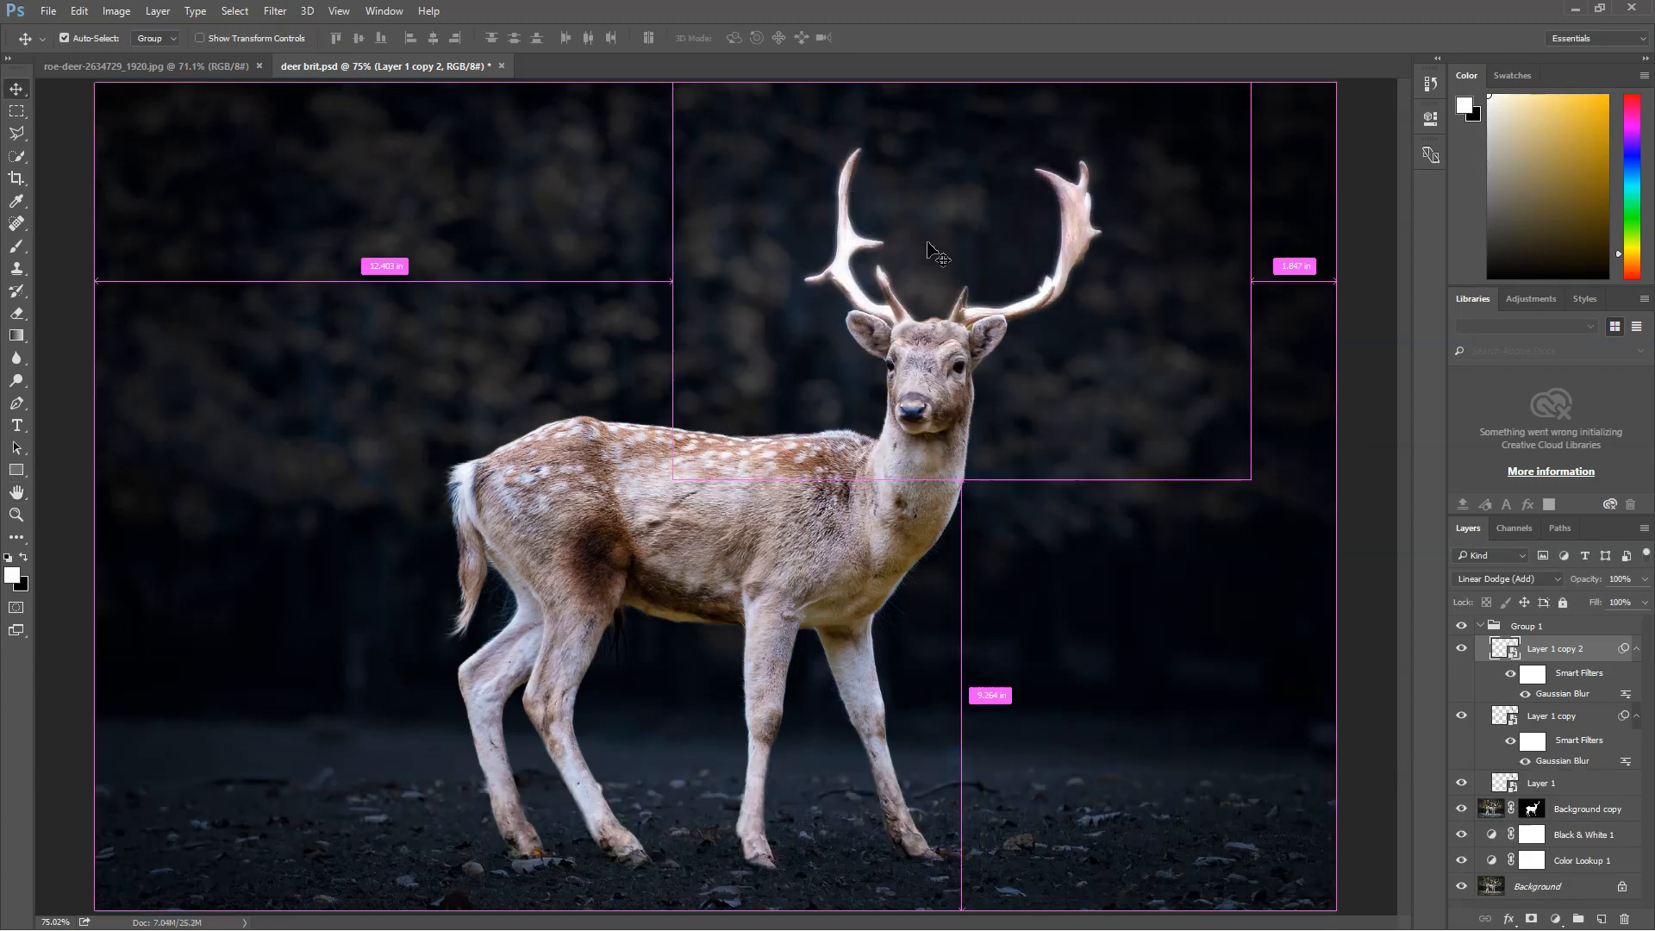
Duplicate Layer 1 copy 2 and set the duplicate's Gaussian Blur radius to 250 pixels.
key(ctrl+j)
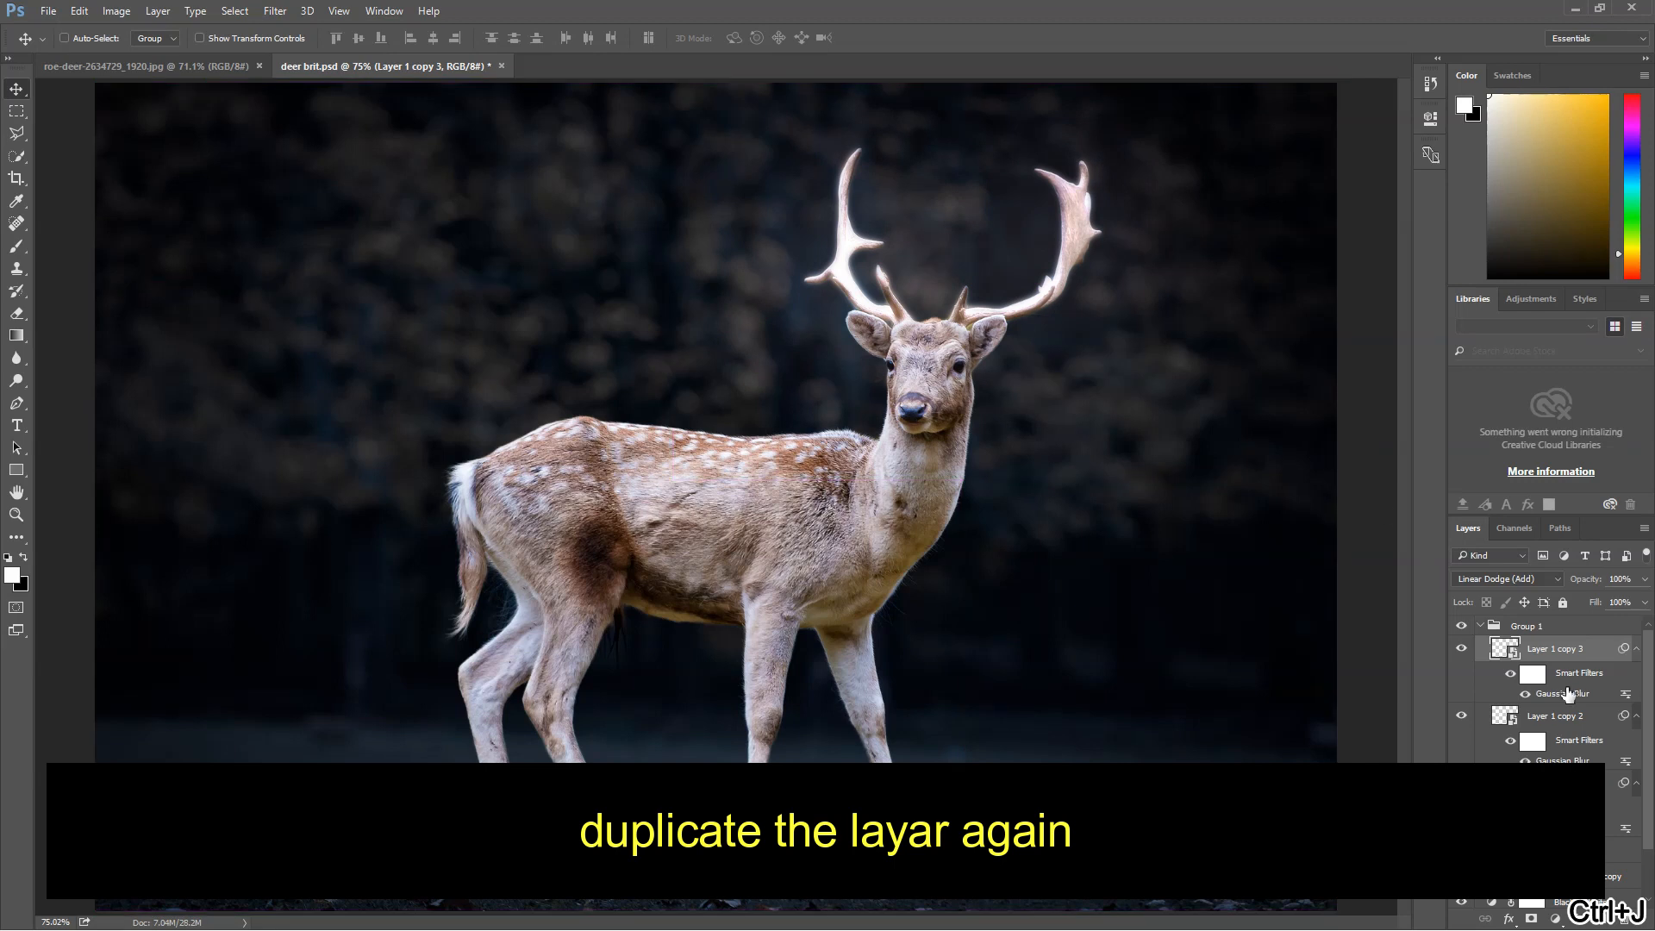
double_click(1563, 694)
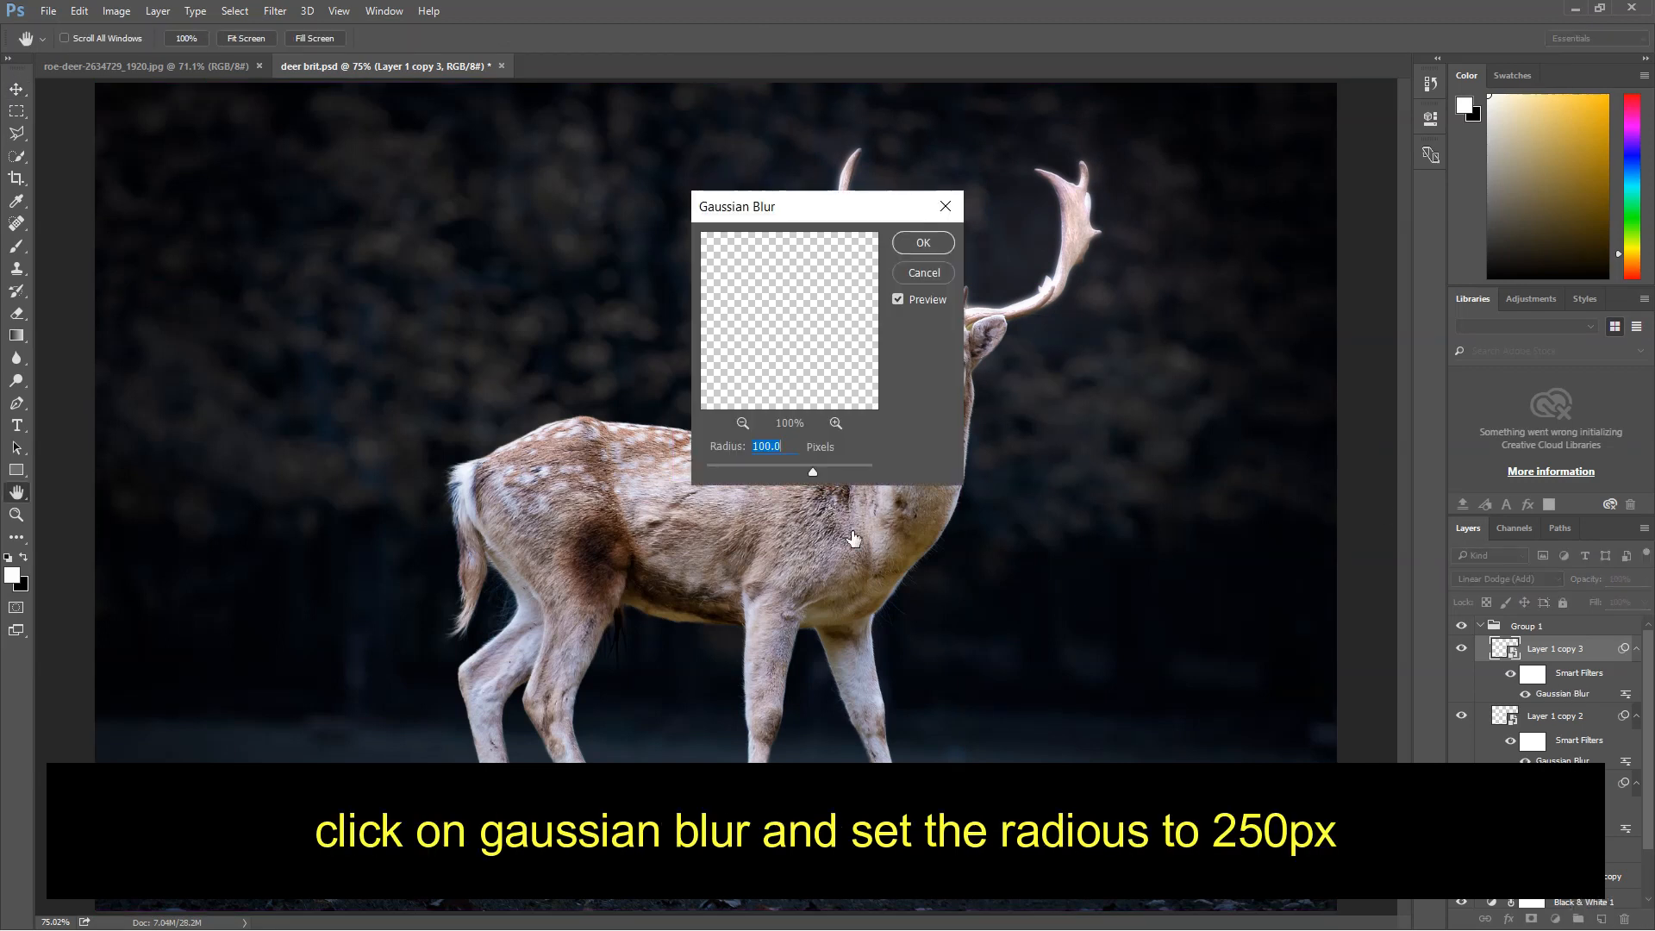
text(250)
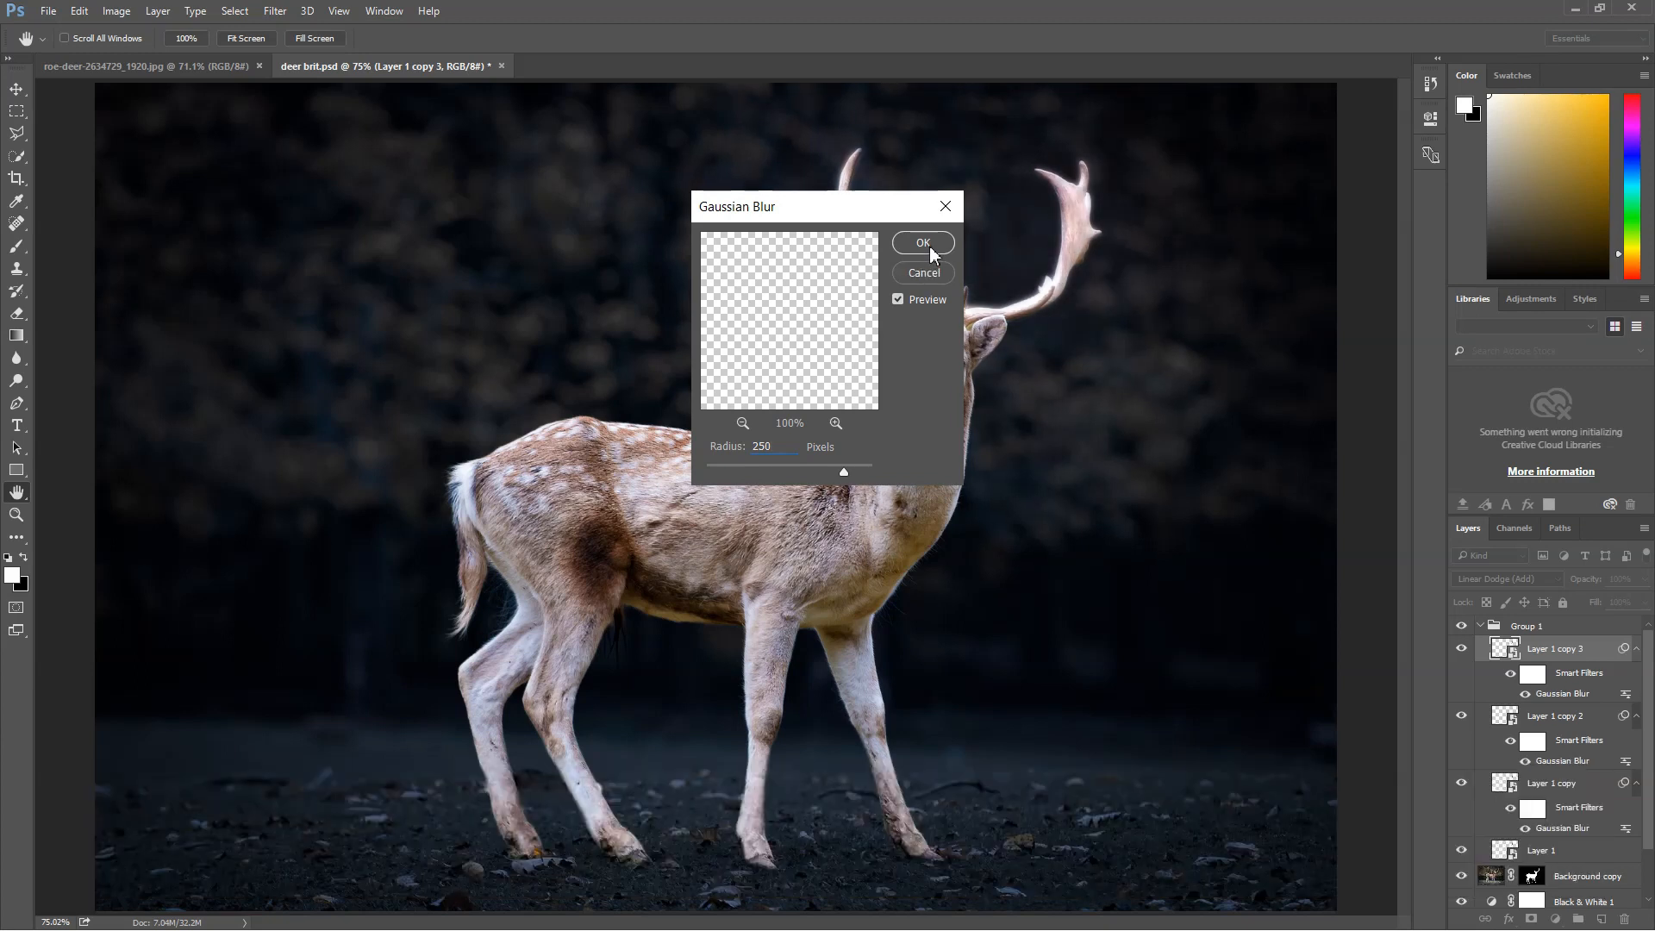
click(924, 244)
Duplicate Layer 1 copy 3 and set the duplicate's Gaussian Blur radius to 500 pixels.
key(ctrl)
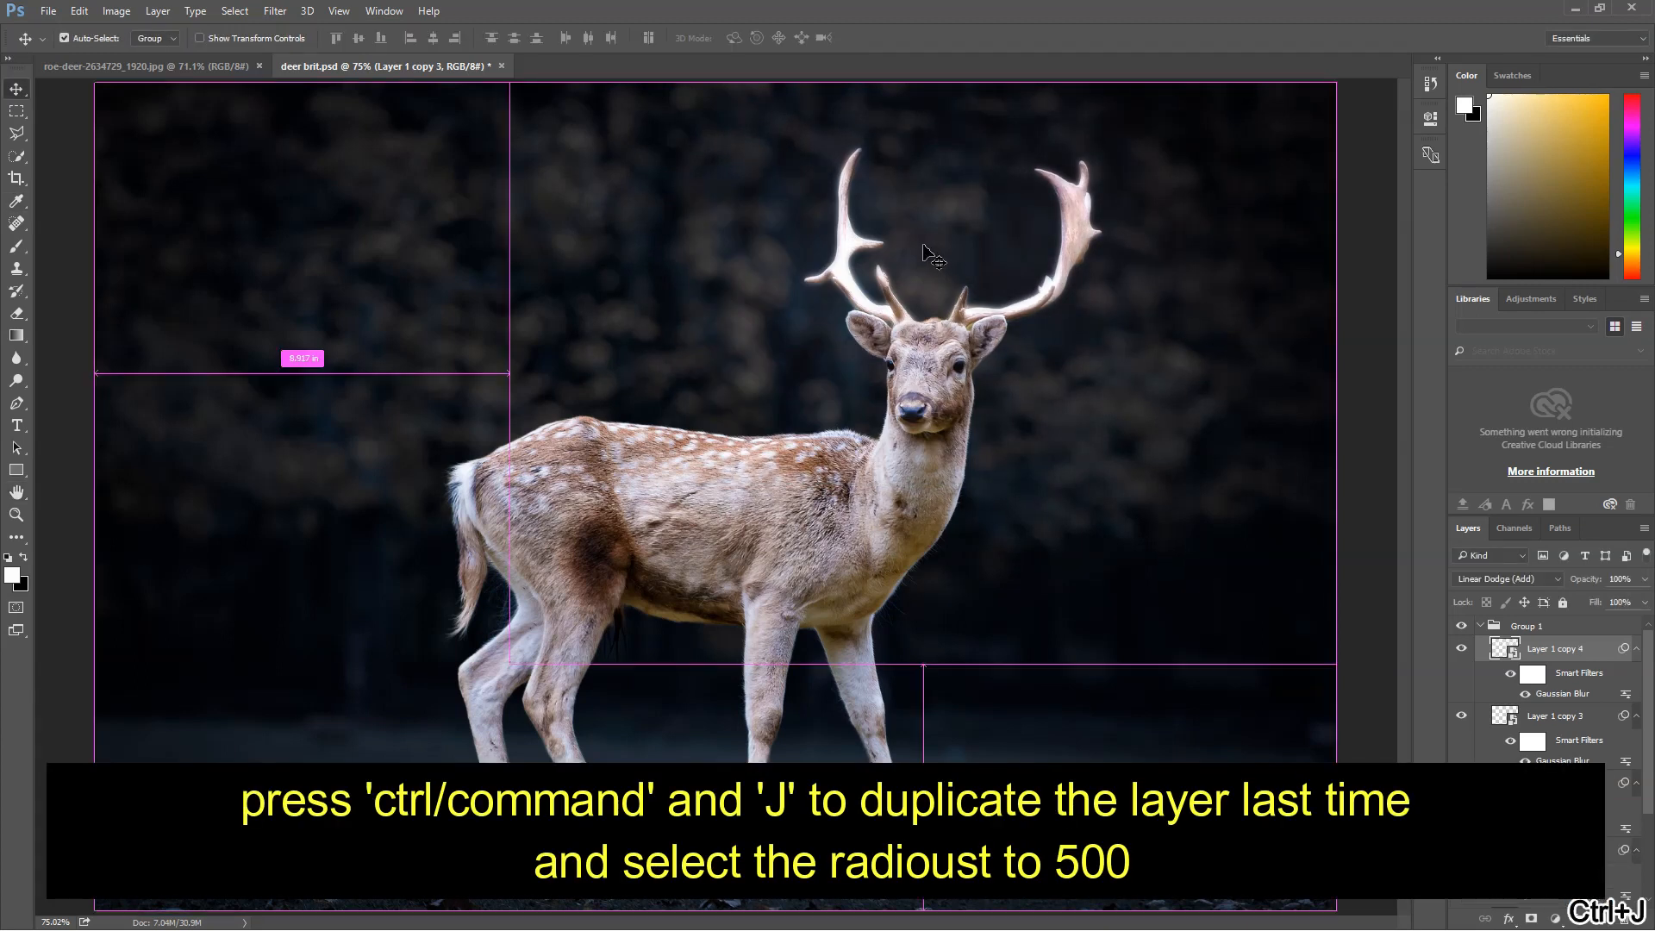
key(ctrl+j)
double_click(1580, 695)
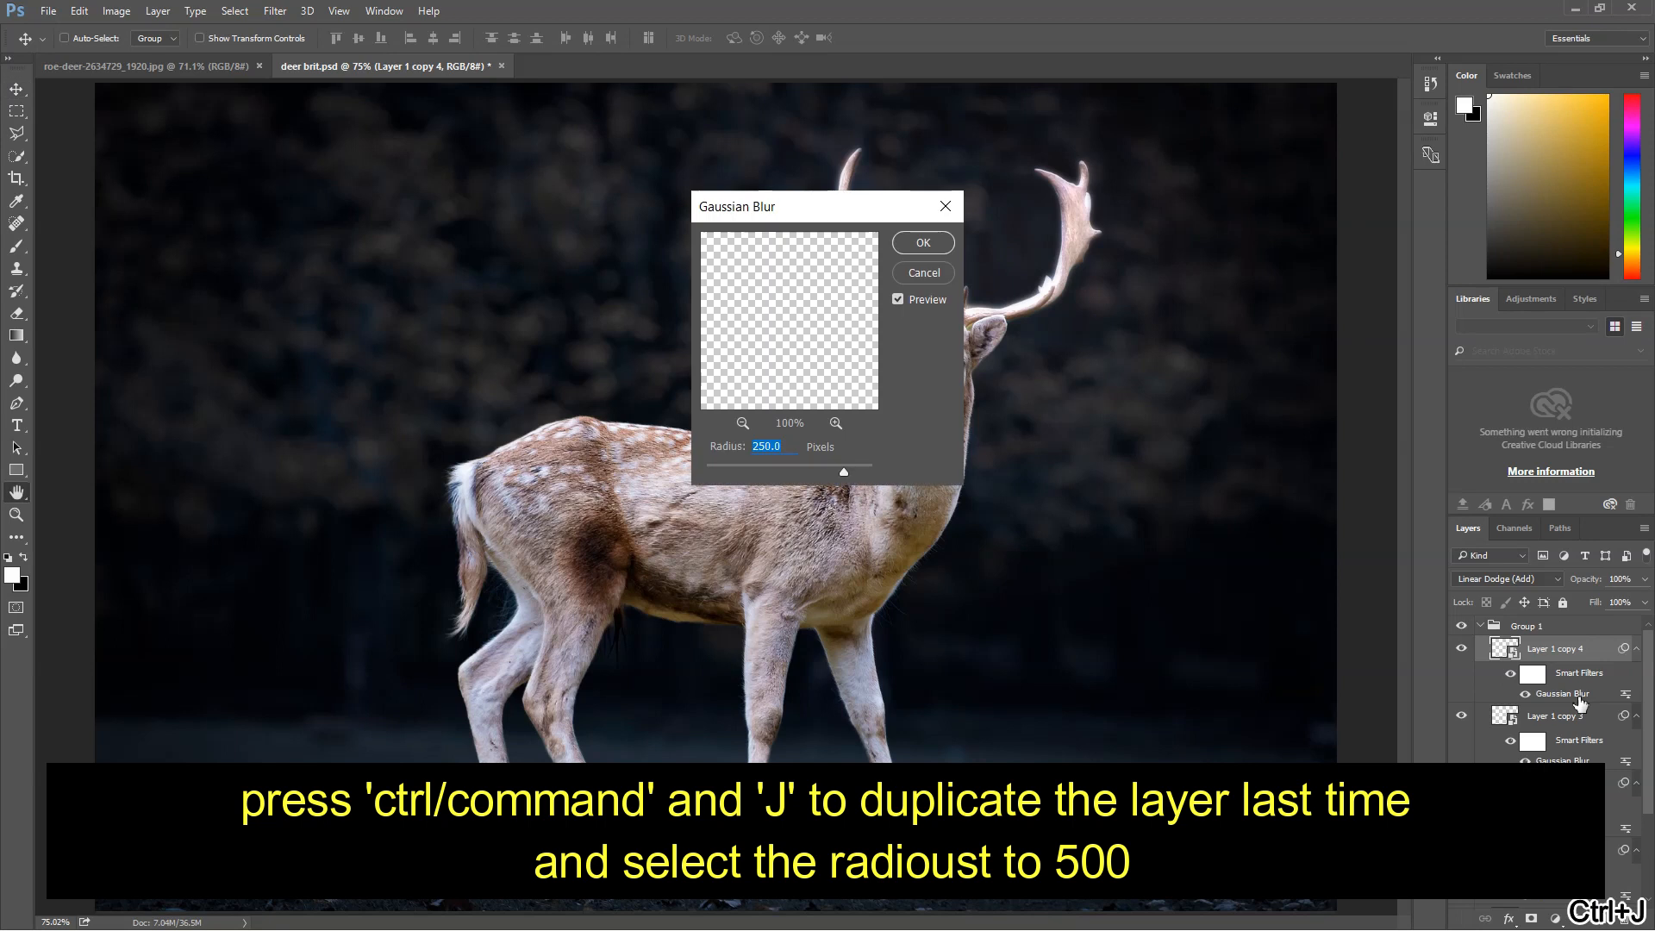
text(500)
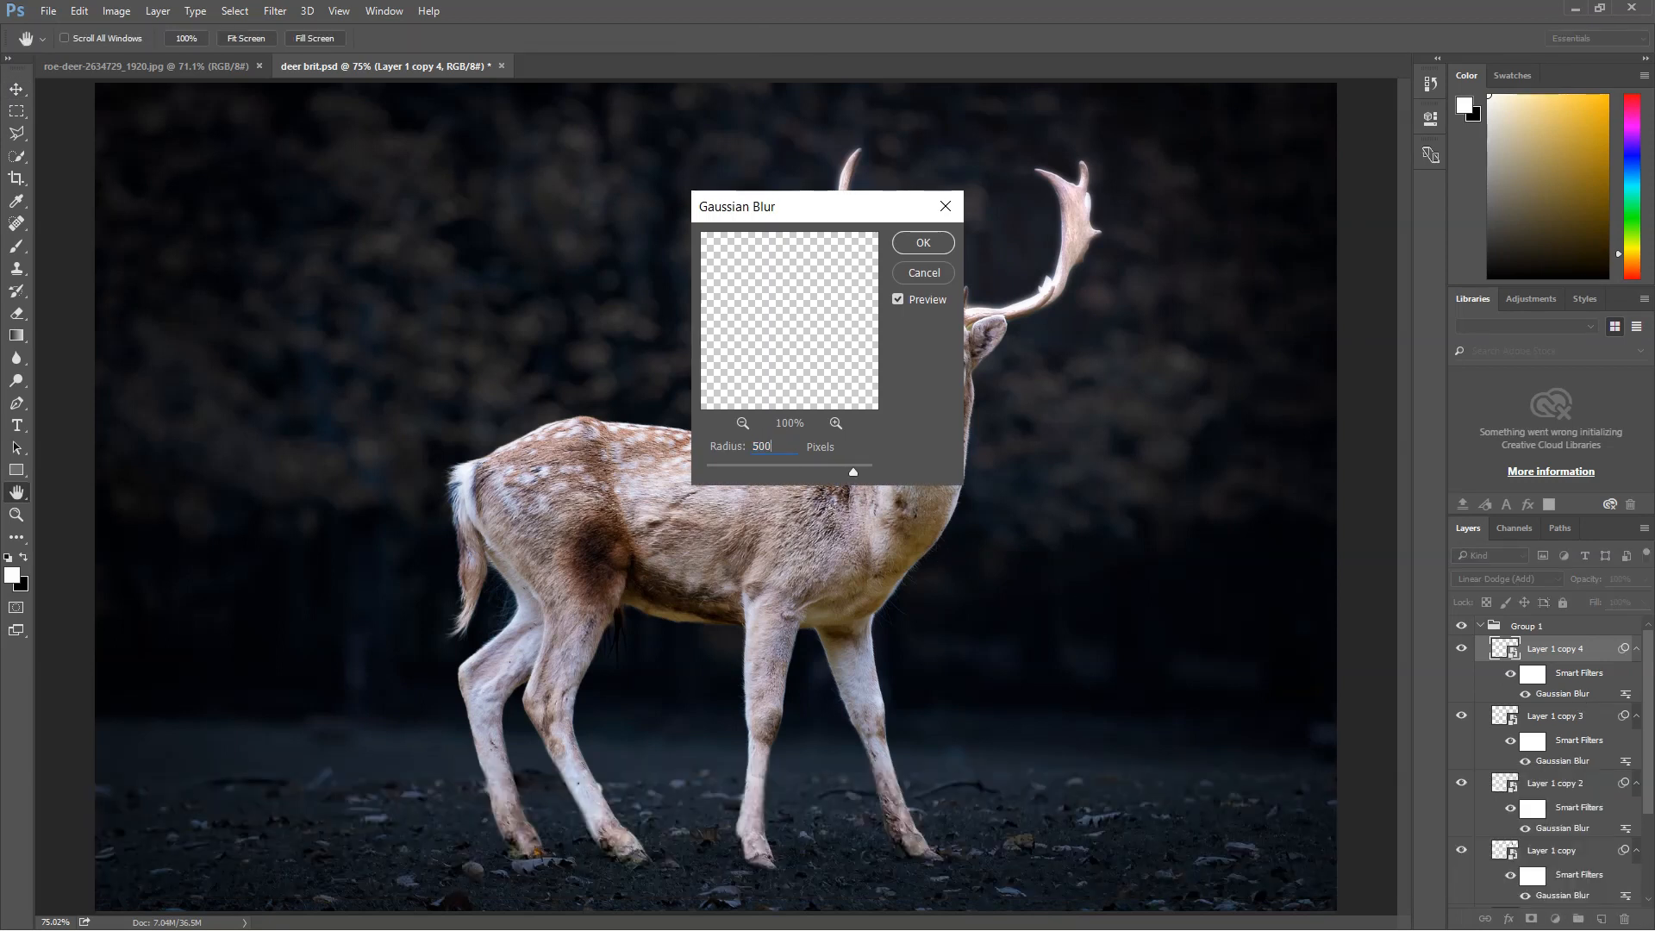
click(921, 245)
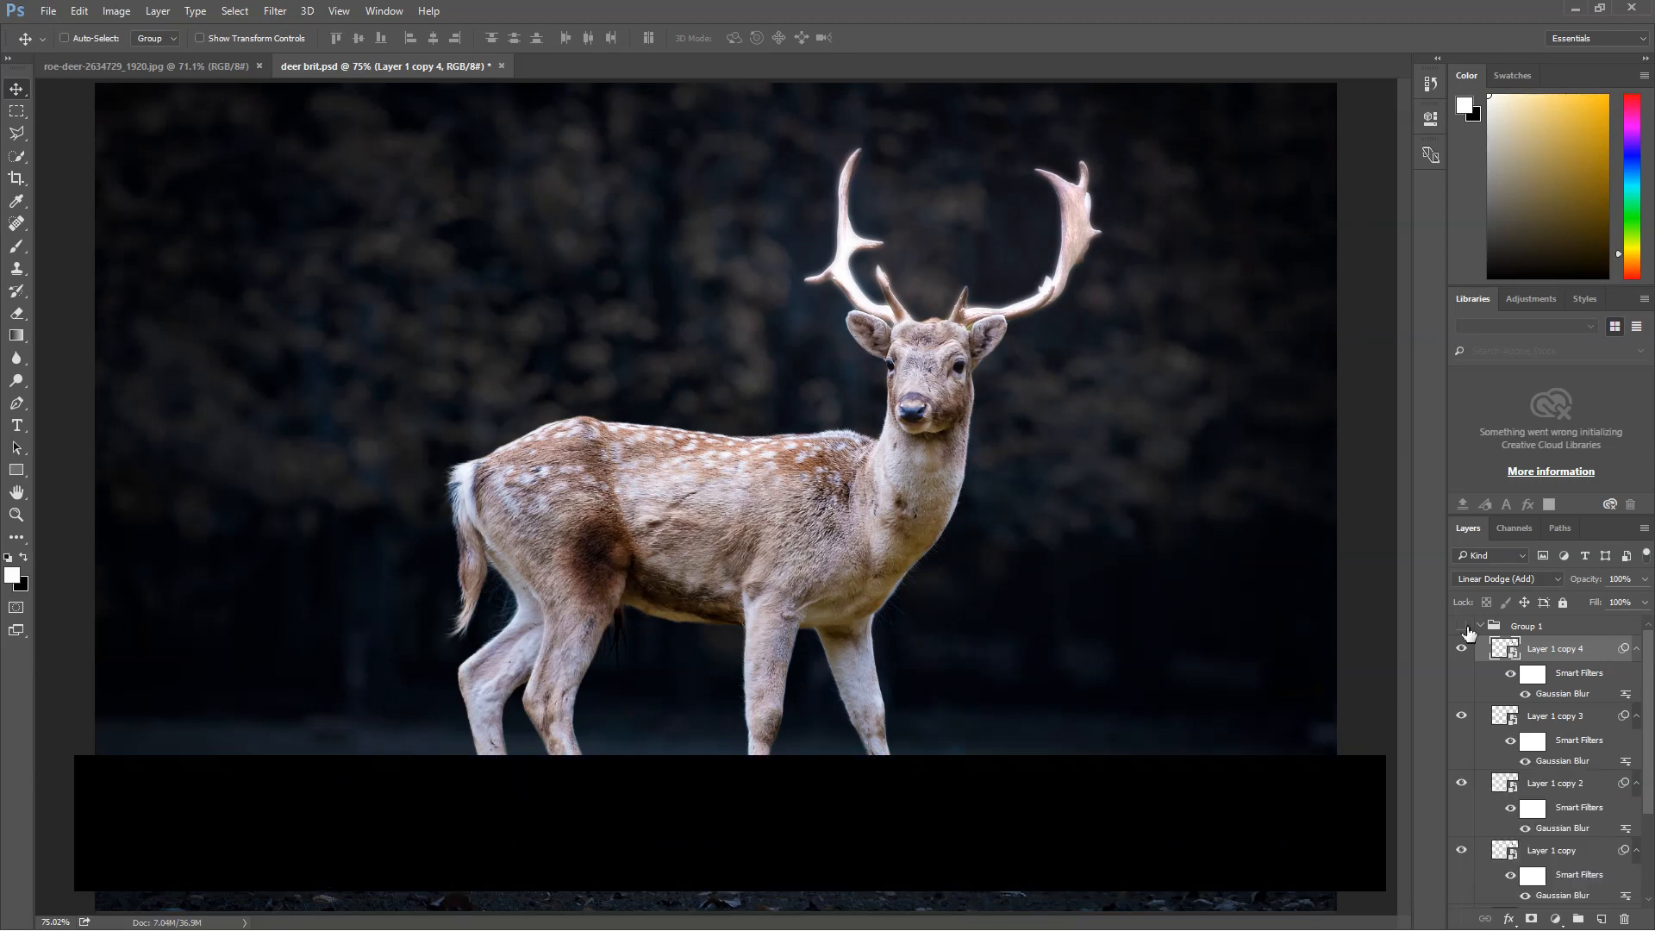
Add a Hue/Saturation adjustment layer above Group 1 and clip it to the group.
click(1463, 627)
click(1466, 629)
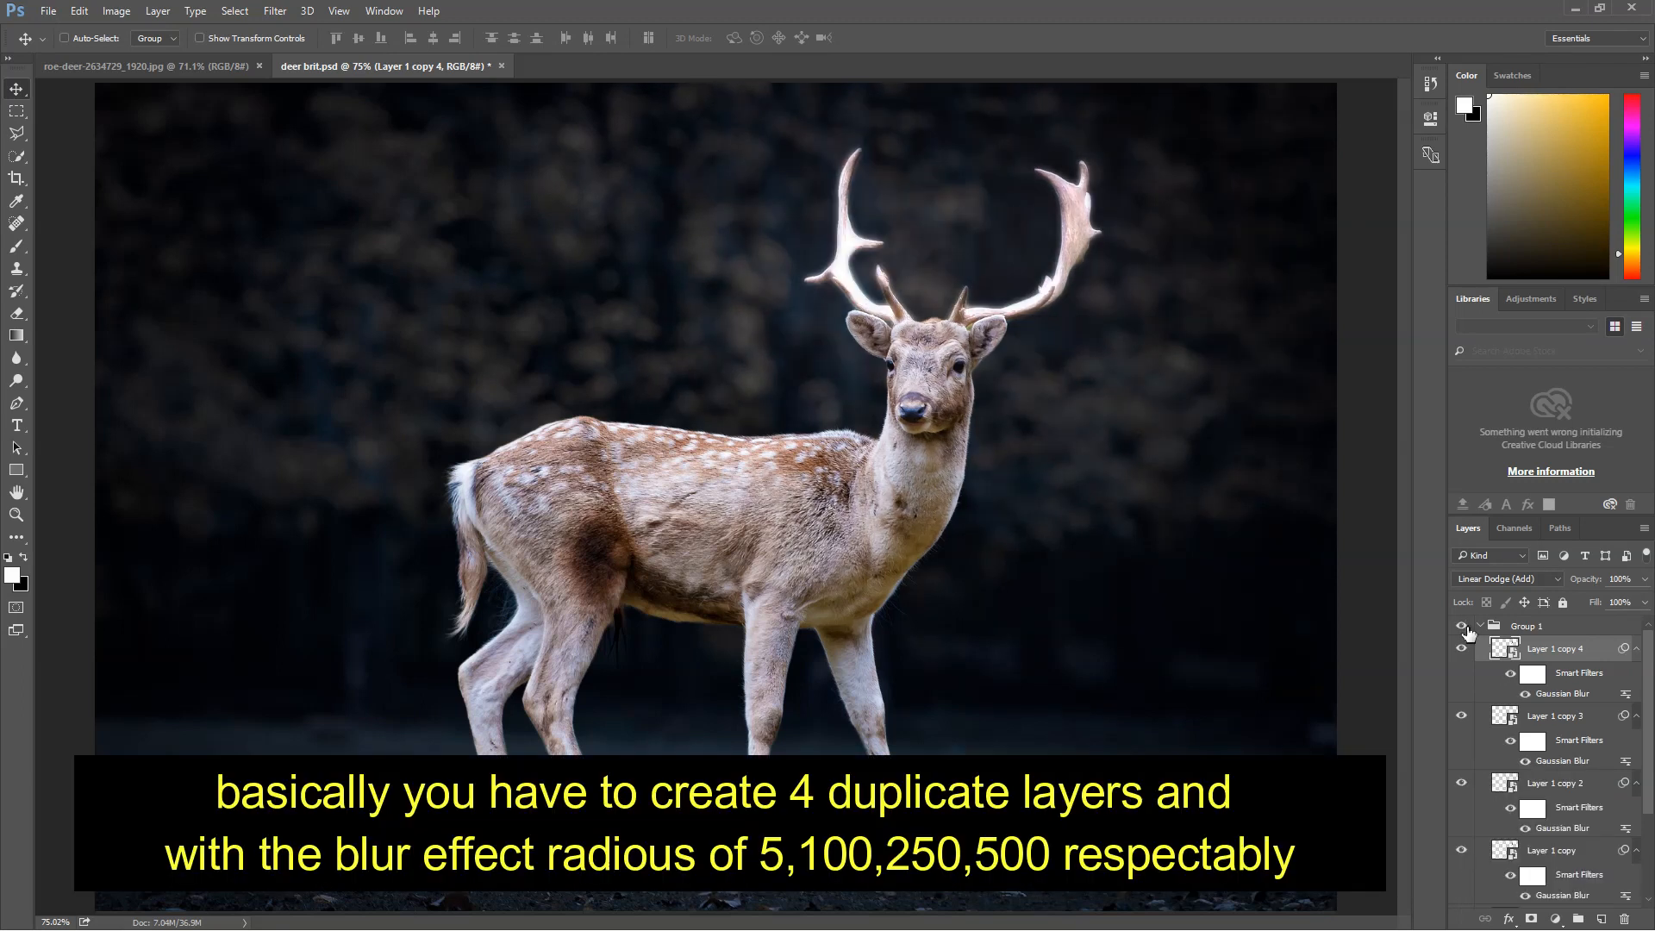
click(1565, 626)
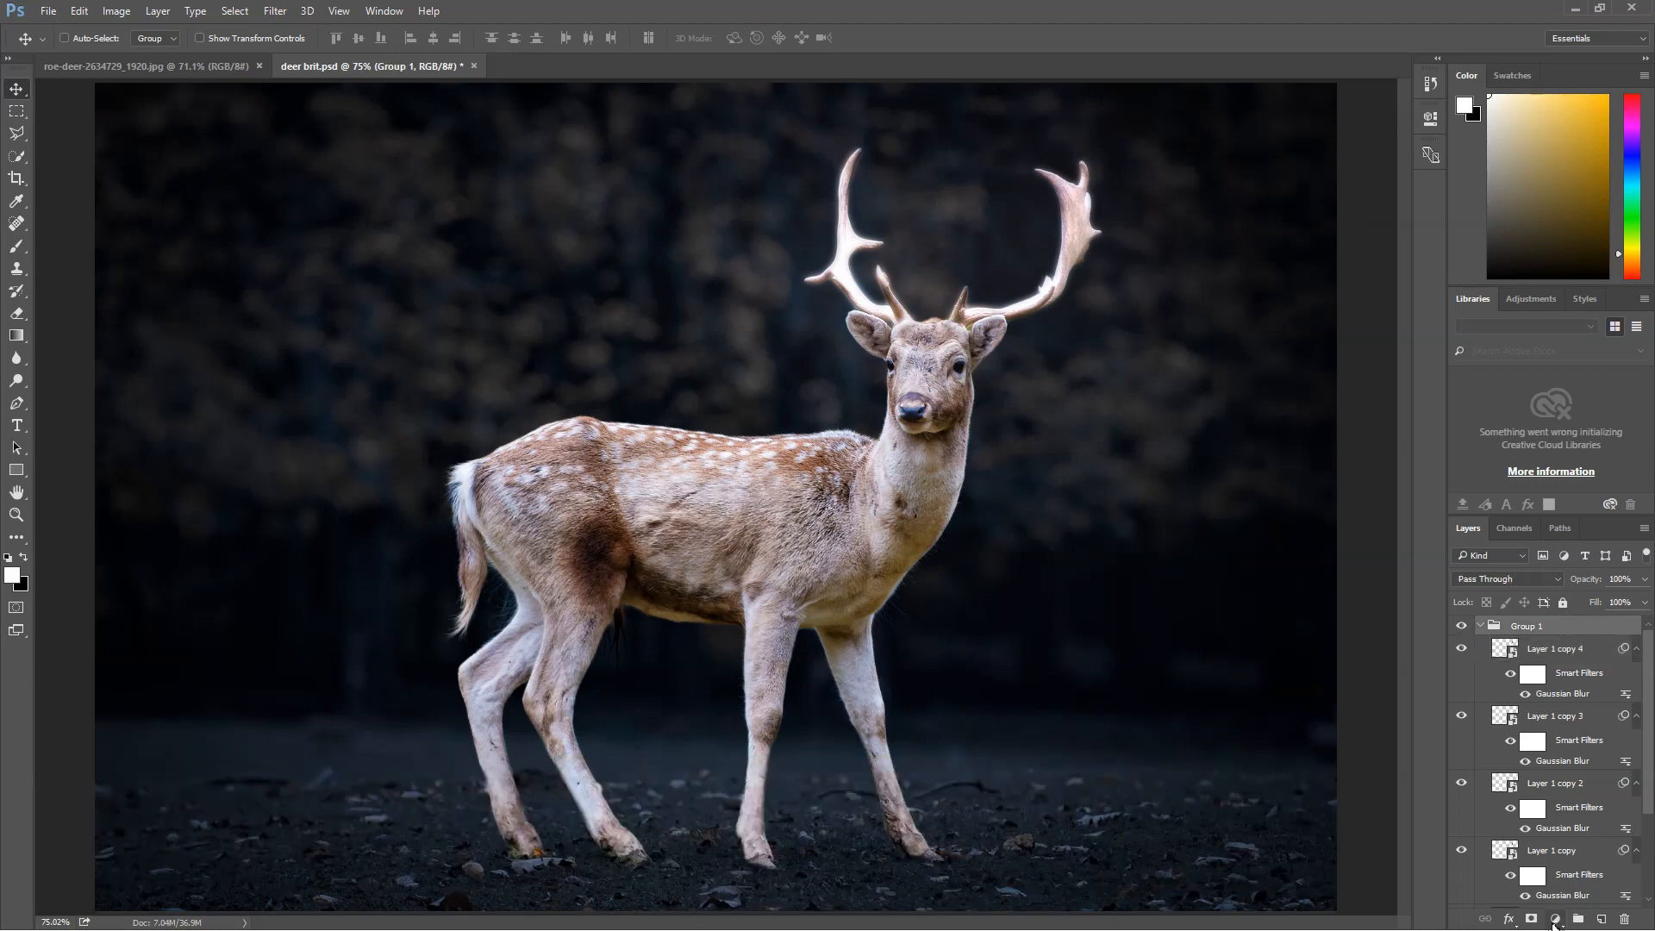
click(1556, 920)
click(1543, 696)
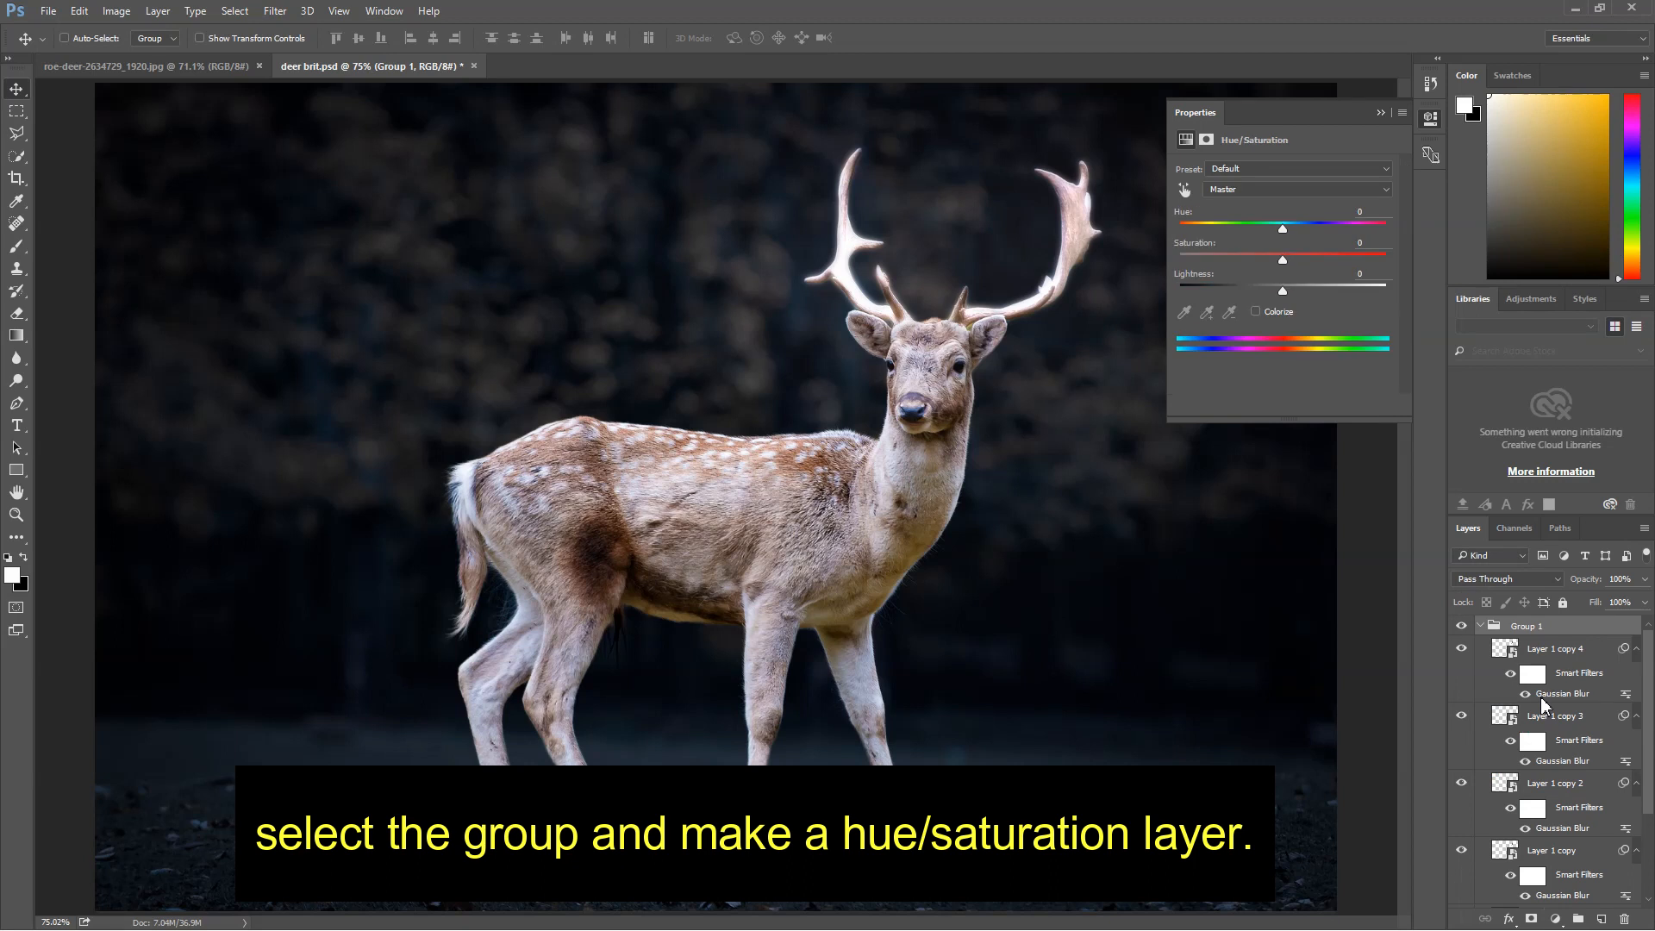
mouse_move(1597, 657)
mouse_down()
mouse_move(1594, 616)
mouse_move(1592, 643)
mouse_up()
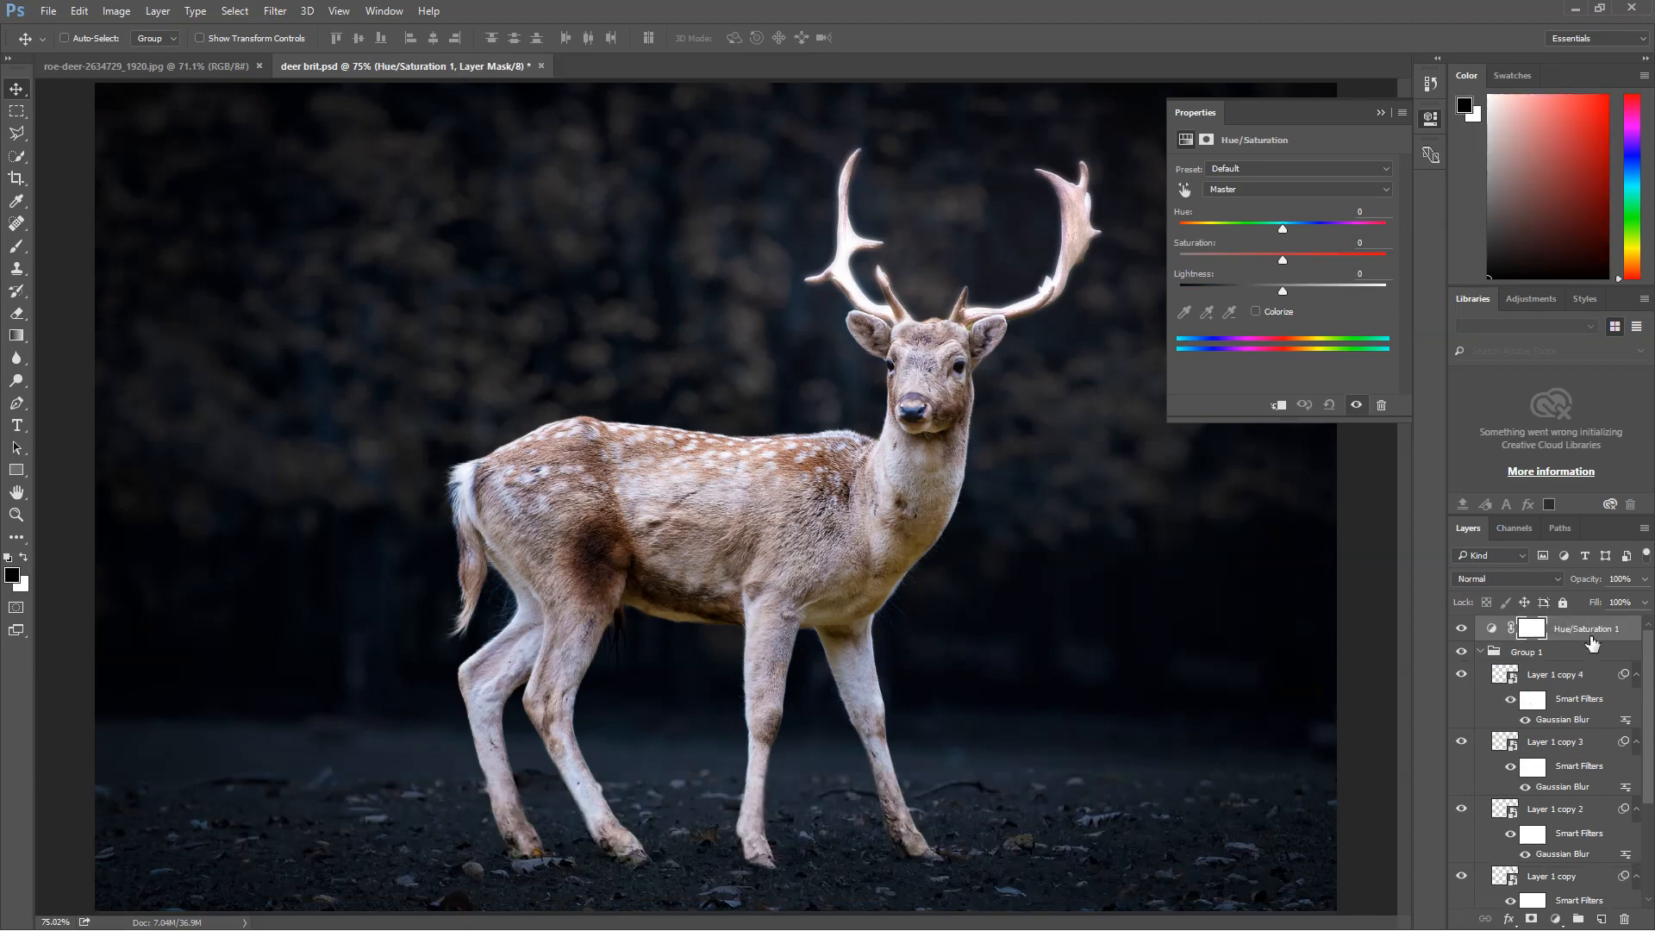
click(1281, 405)
Colorize the antler glow green in the Hue/Saturation adjustment, with Hue 110, Saturation 79 and Lightness -2.
click(1255, 311)
drag(1232, 257, 1358, 261)
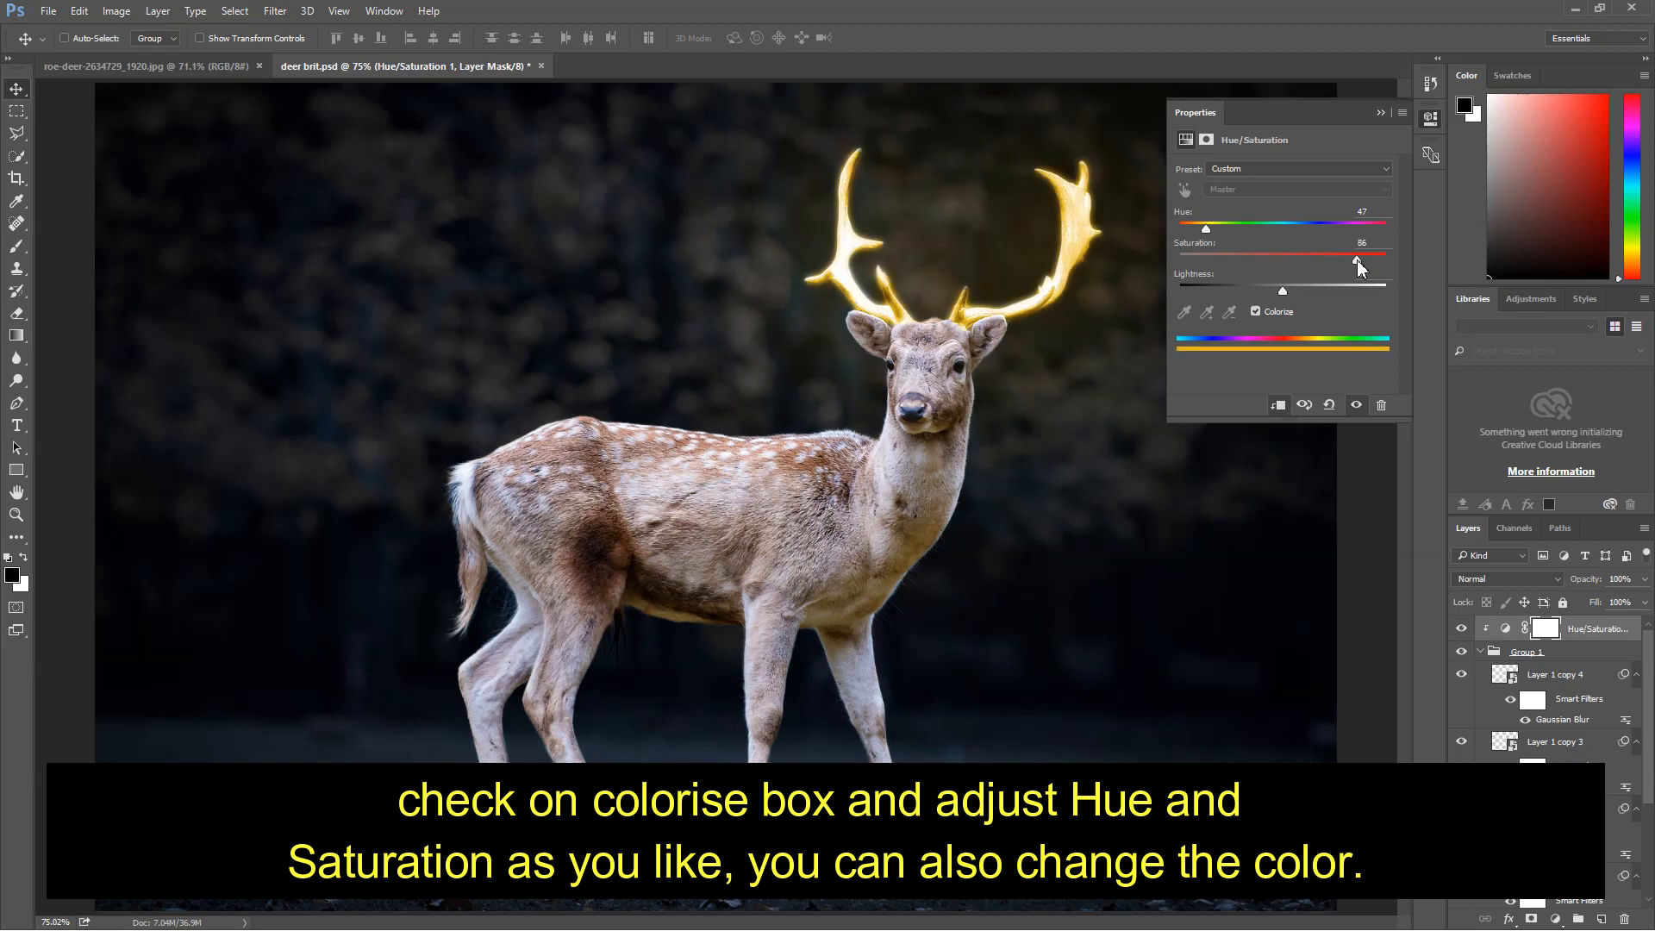
drag(1361, 257, 1363, 257)
drag(1223, 233, 1258, 230)
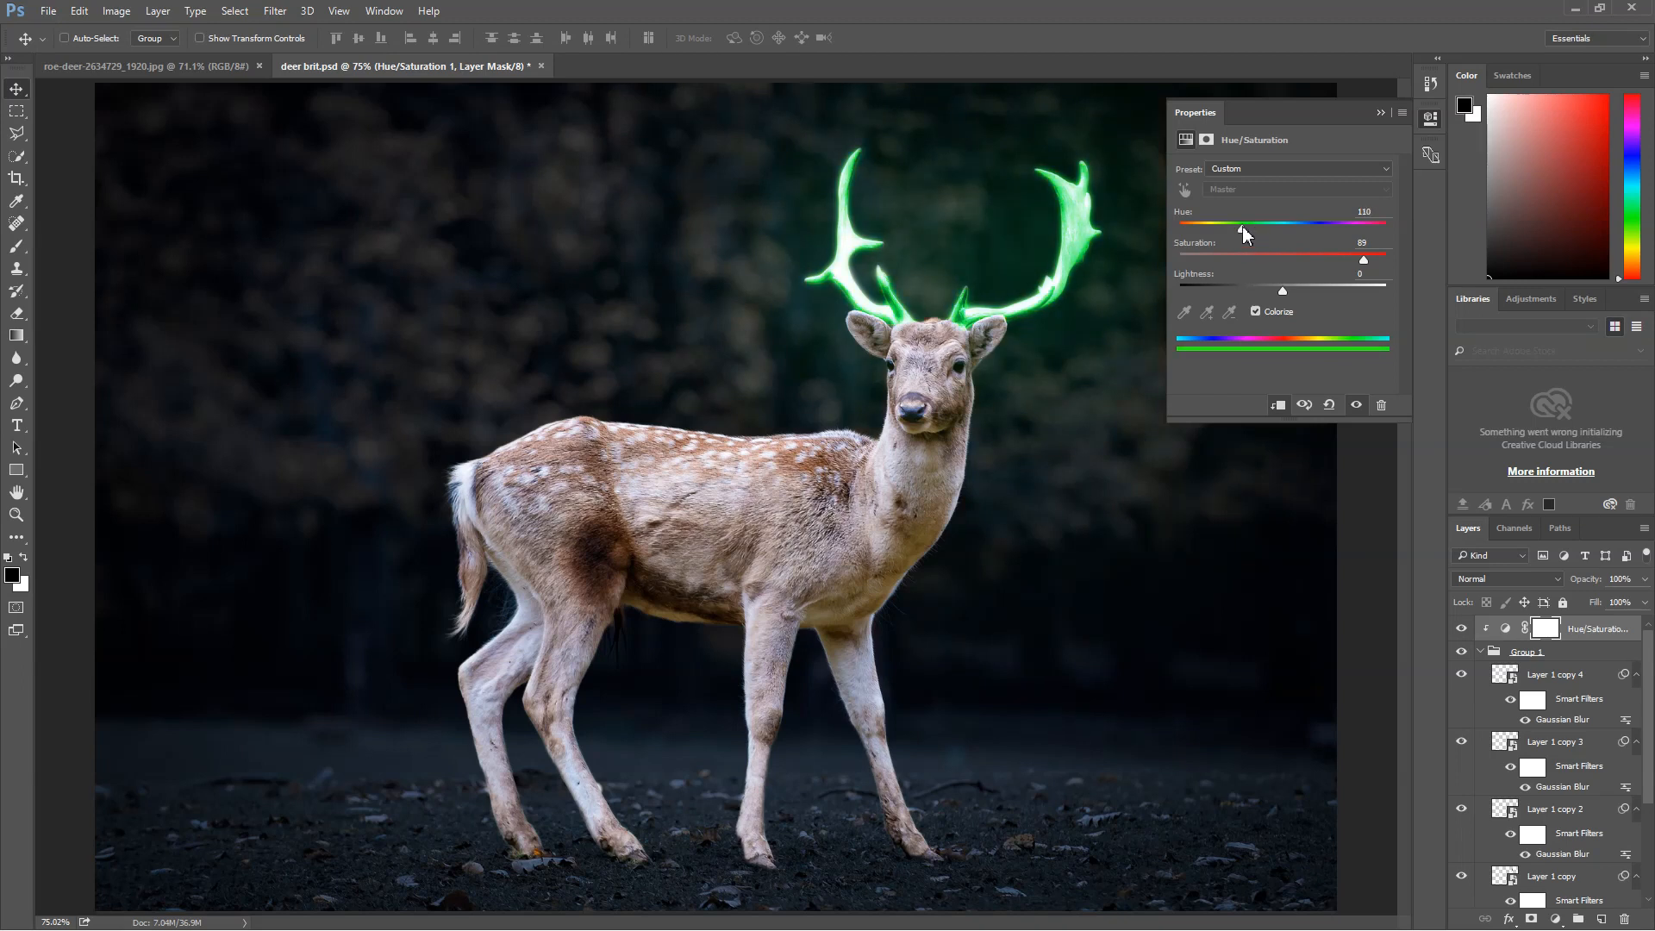
drag(1301, 297, 1320, 292)
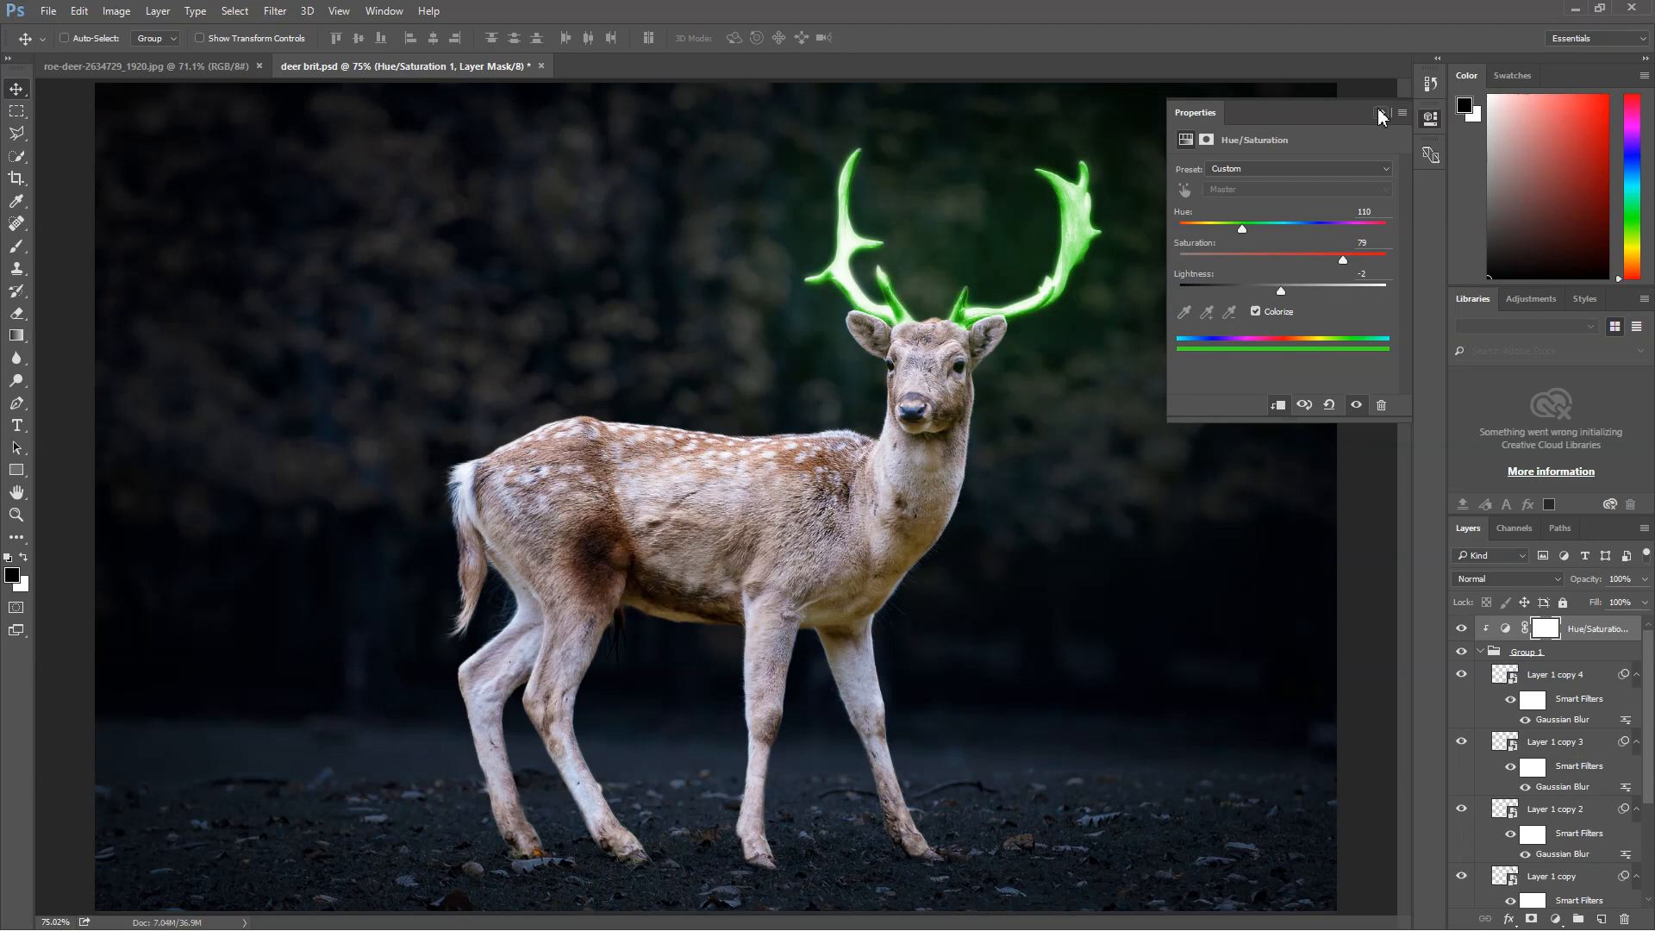
click(1380, 113)
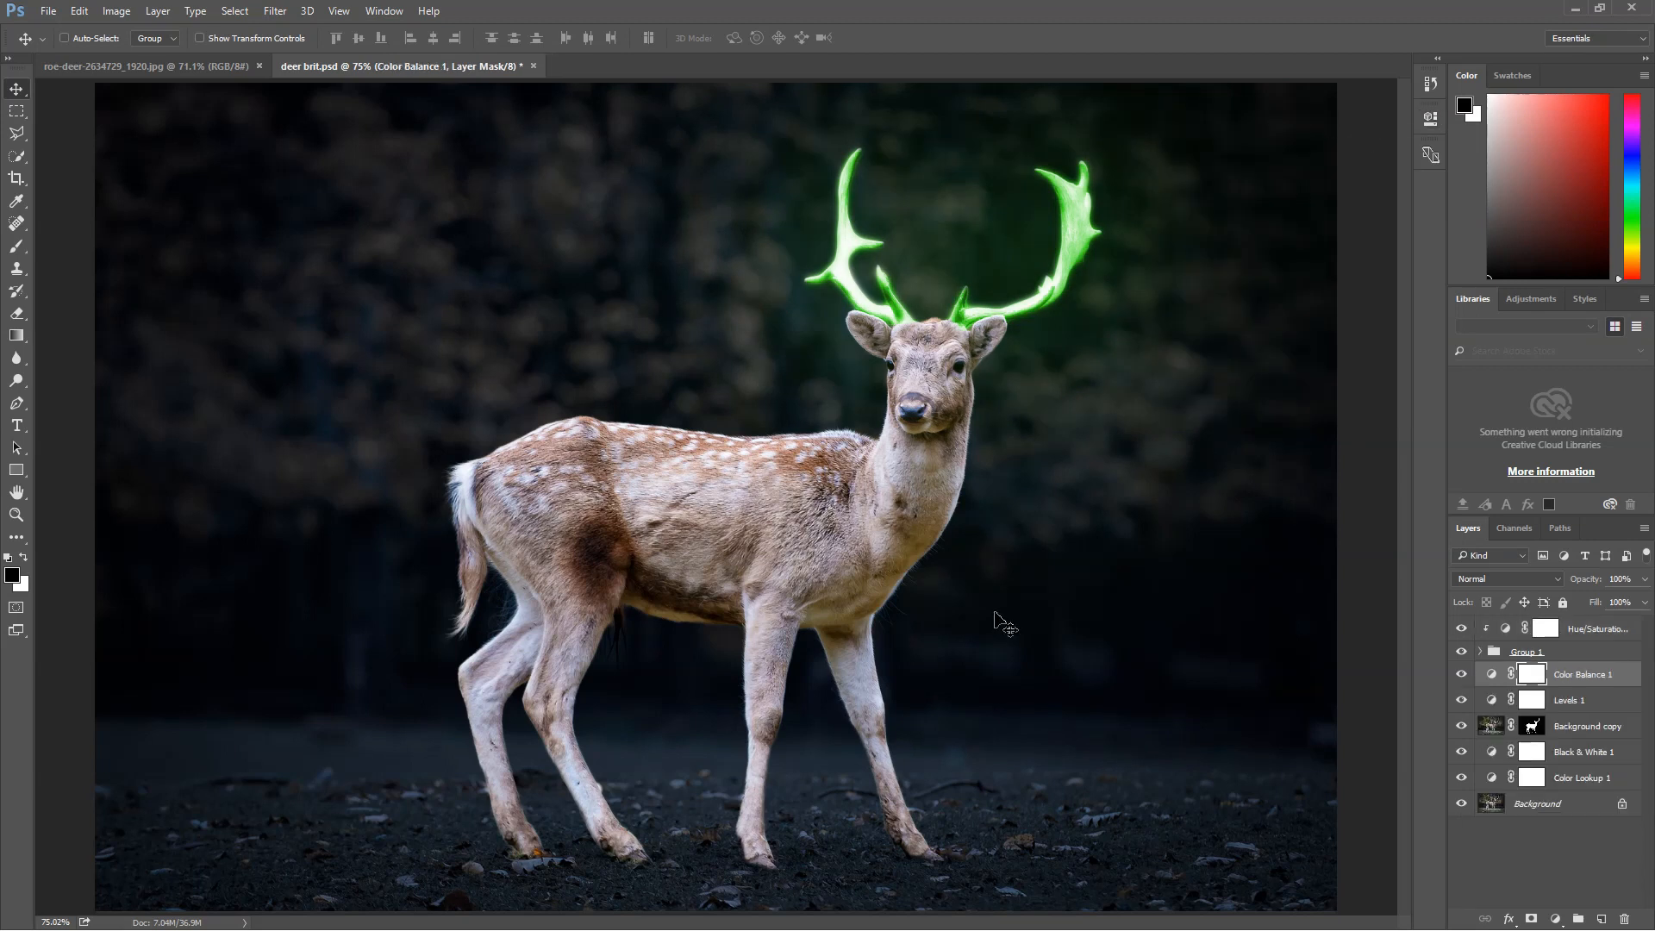
Add a Curves adjustment layer clipped to Background copy and pull the RGB curve's midpoint down to darken the deer.
click(1557, 920)
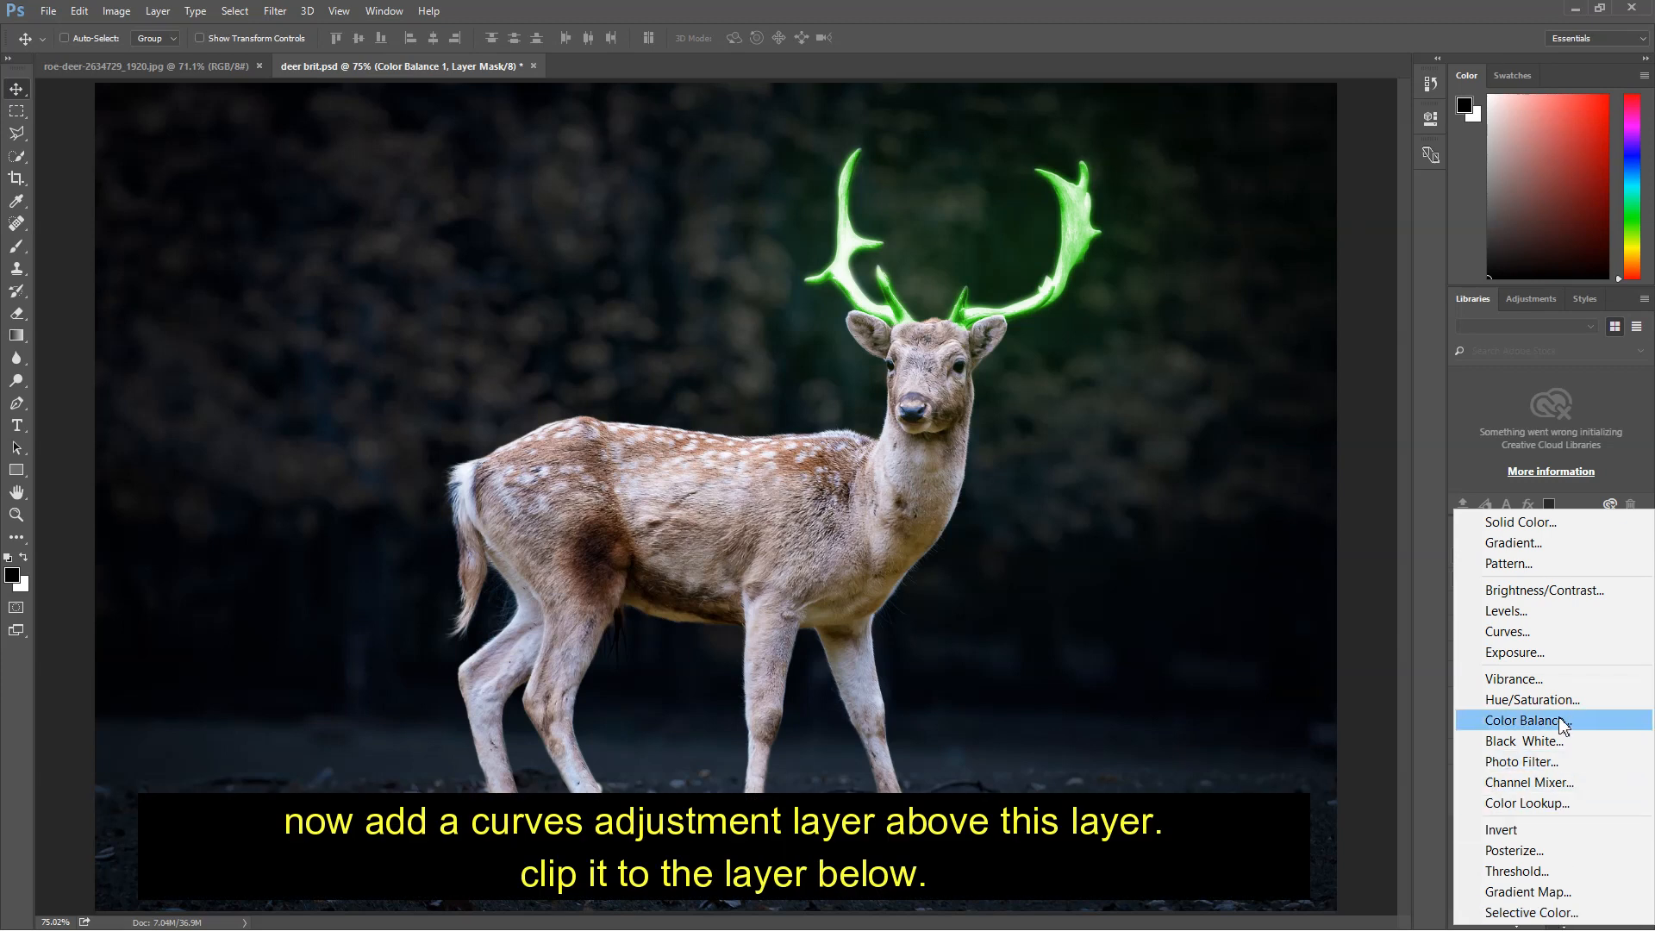
click(1557, 632)
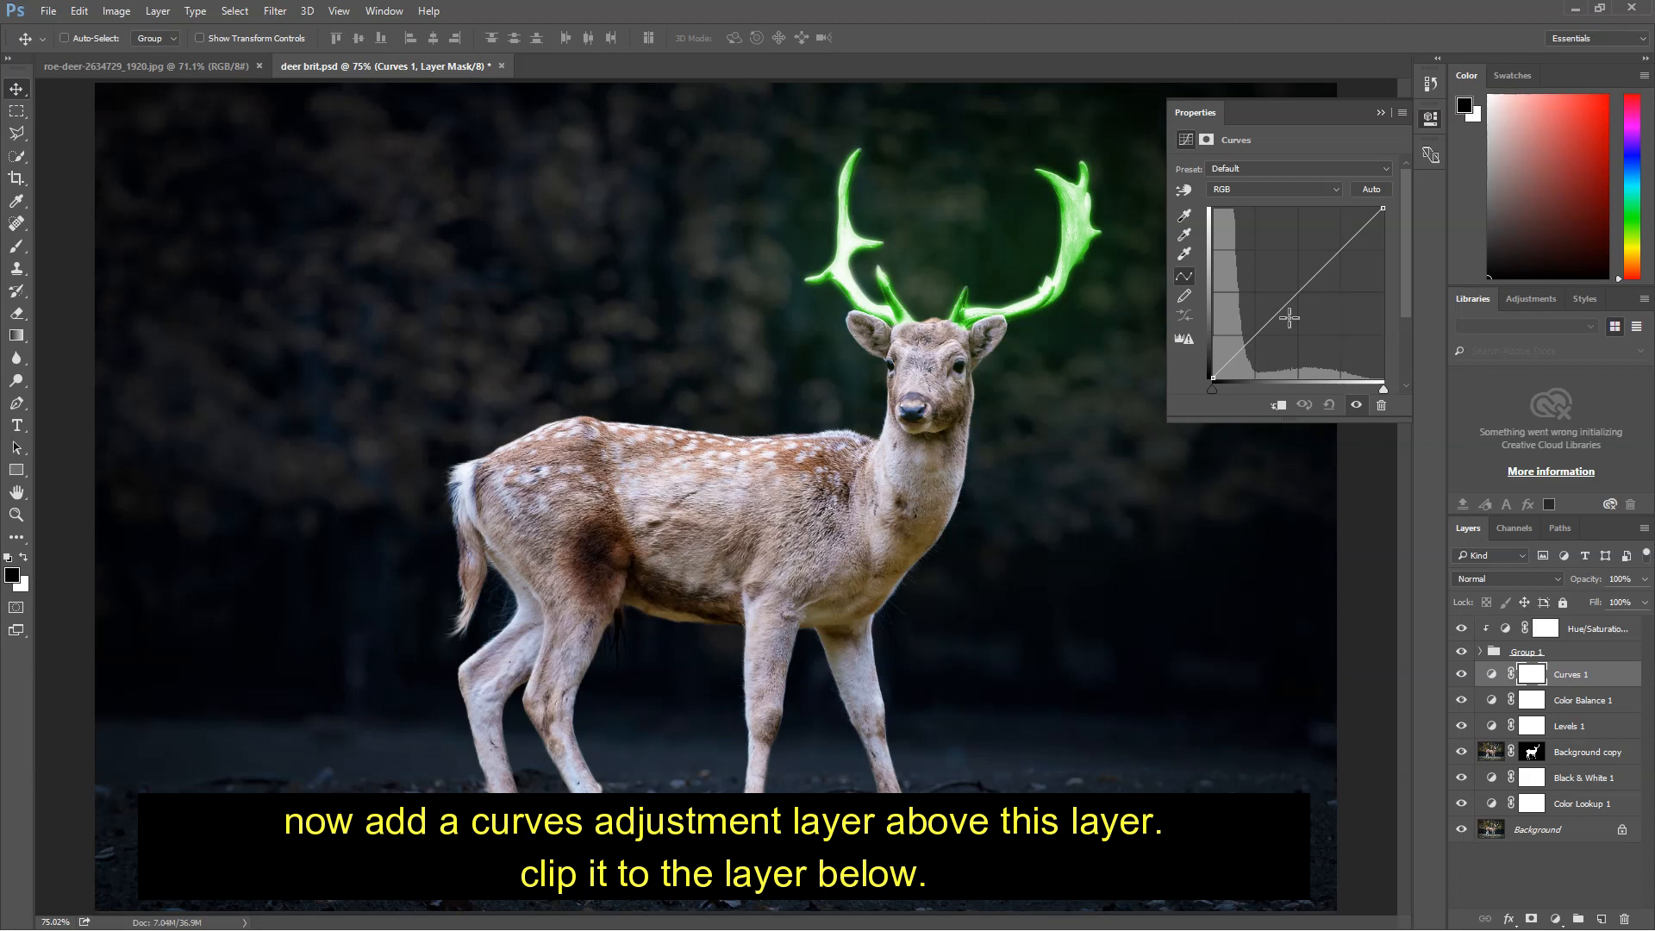
drag(1274, 321, 1285, 341)
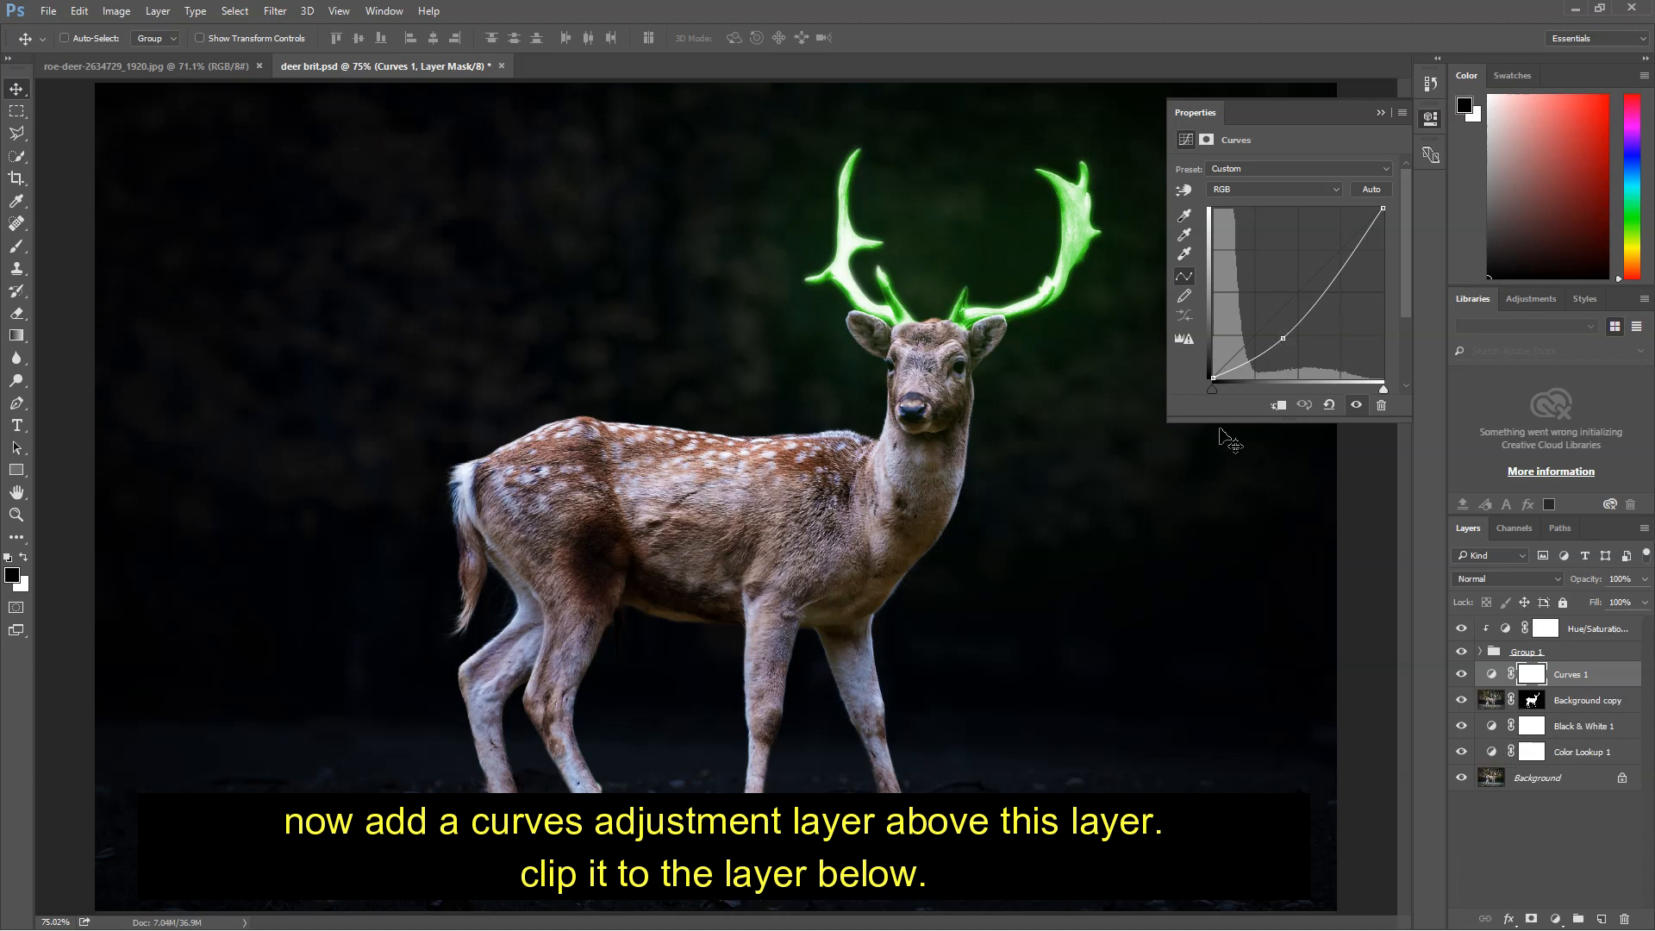
click(1278, 407)
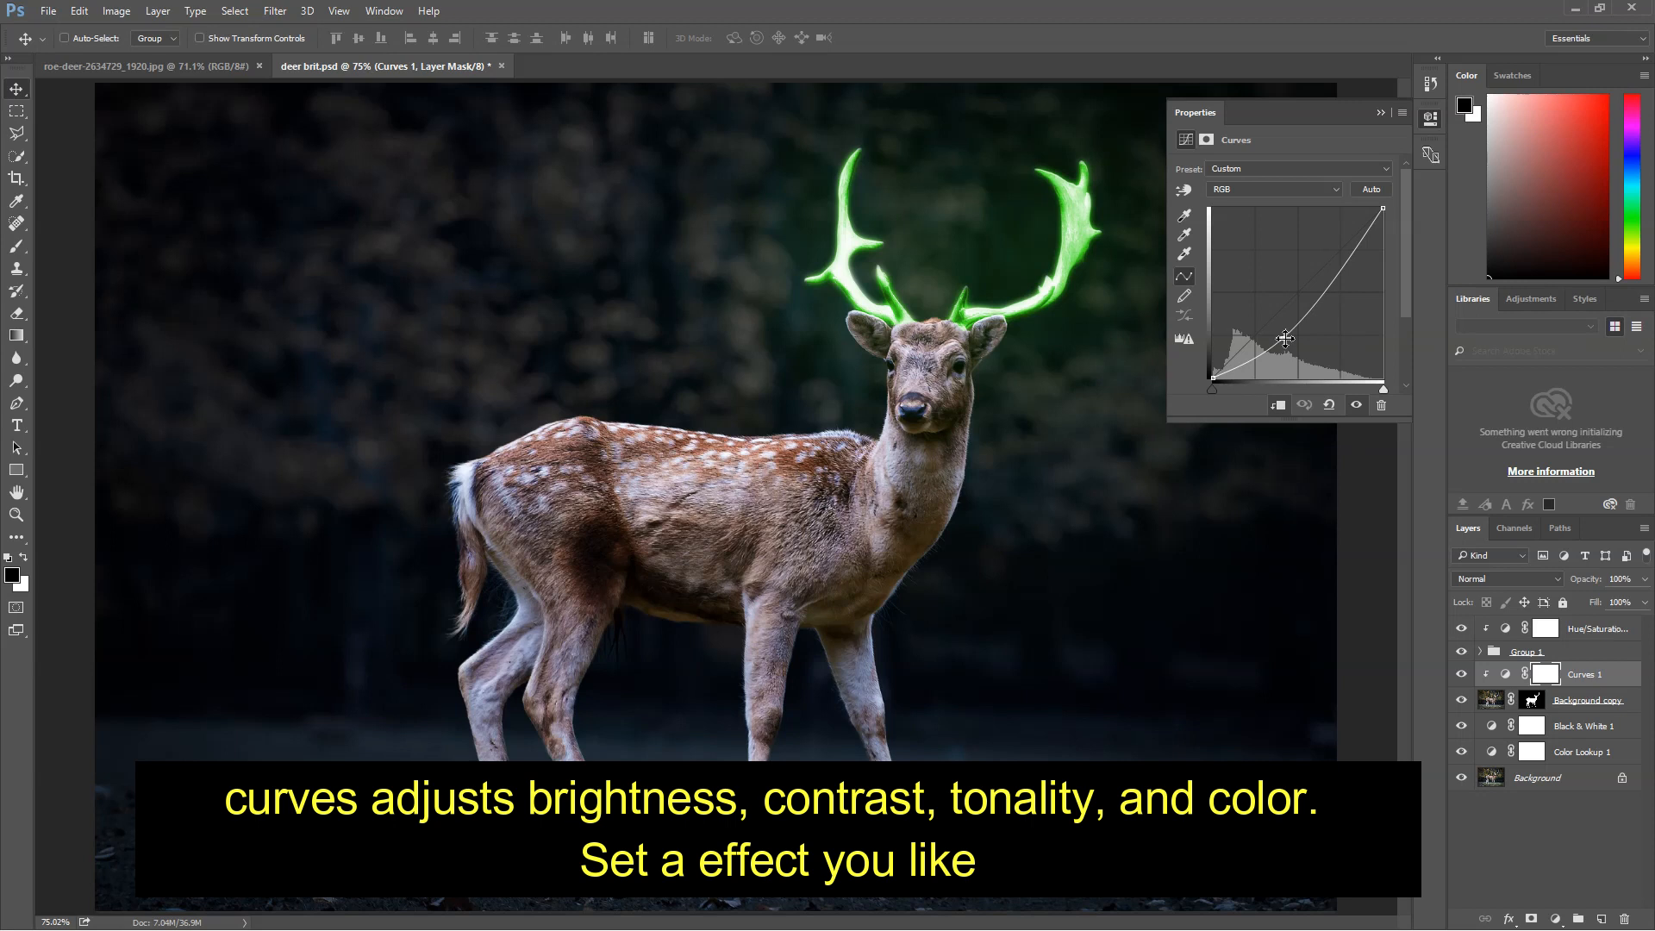
drag(1284, 338, 1289, 342)
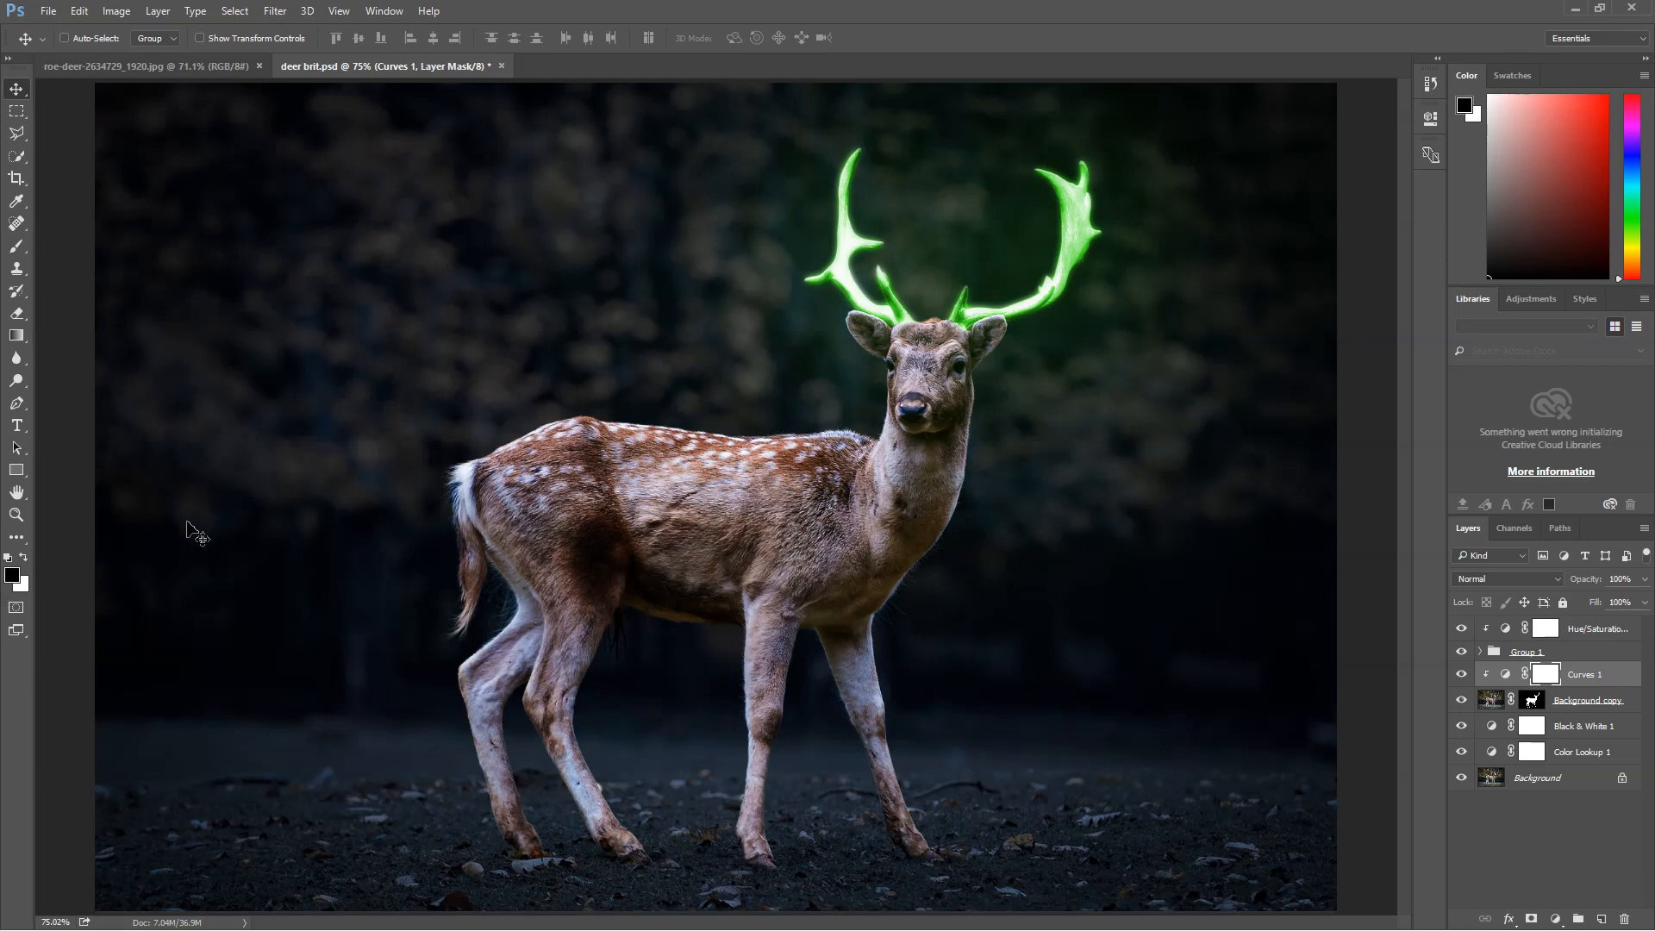
Paint black on the Curves 1 mask along the deer's back with a soft brush at 47% opacity and 30% flow.
key(b)
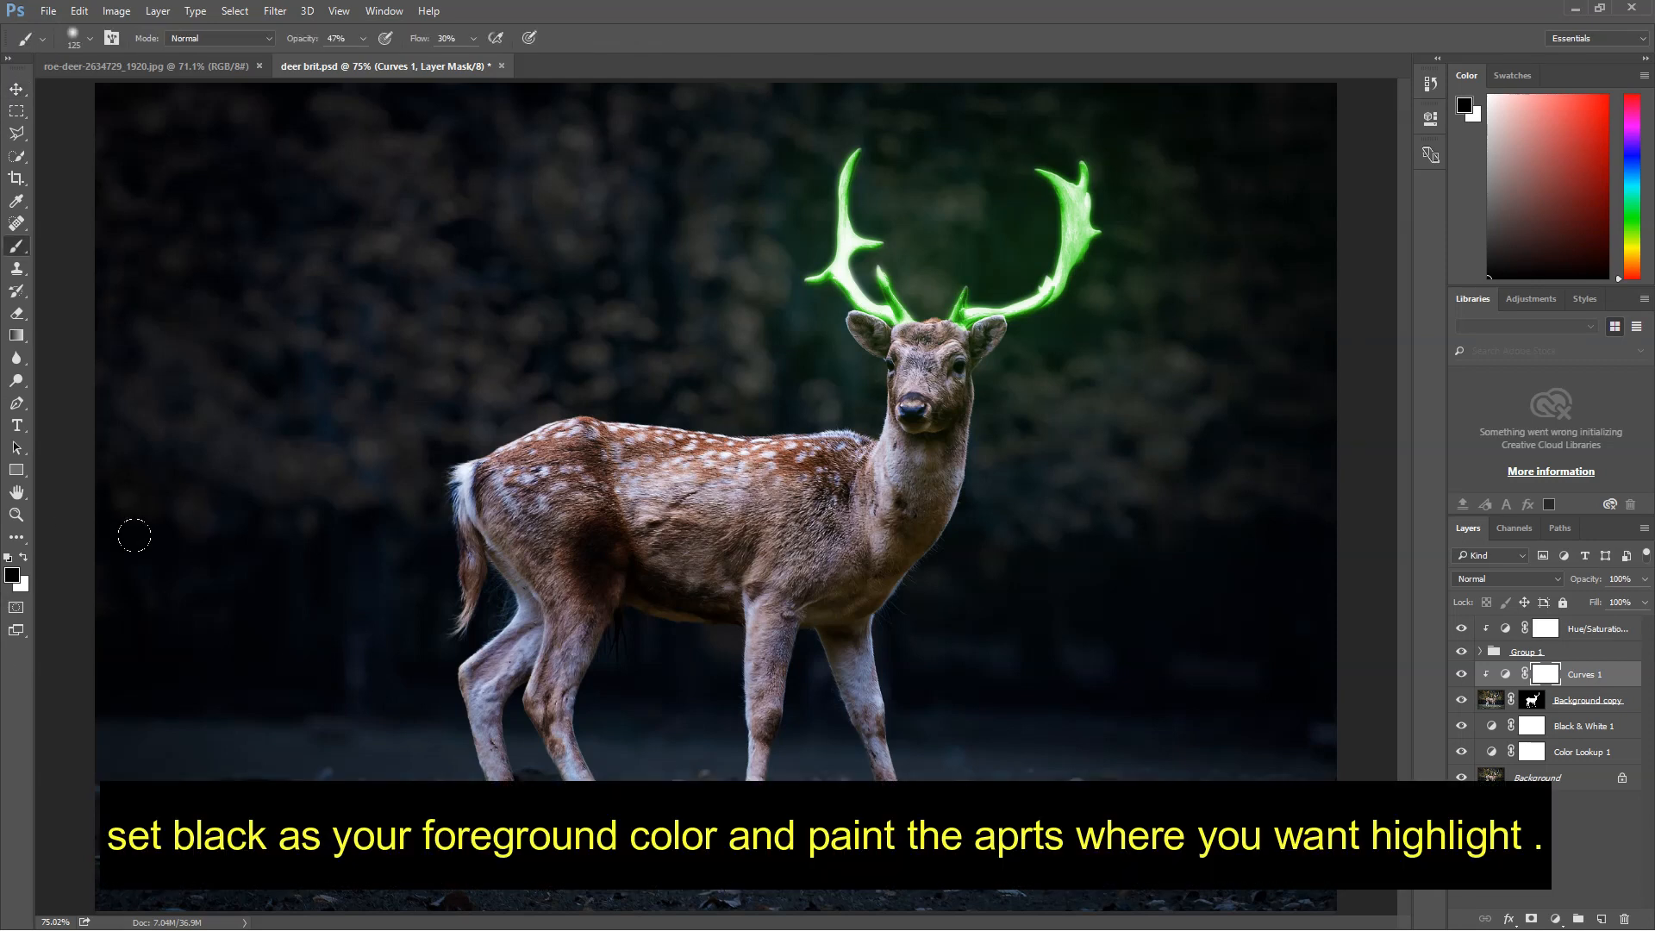
key(ctrl+plus)
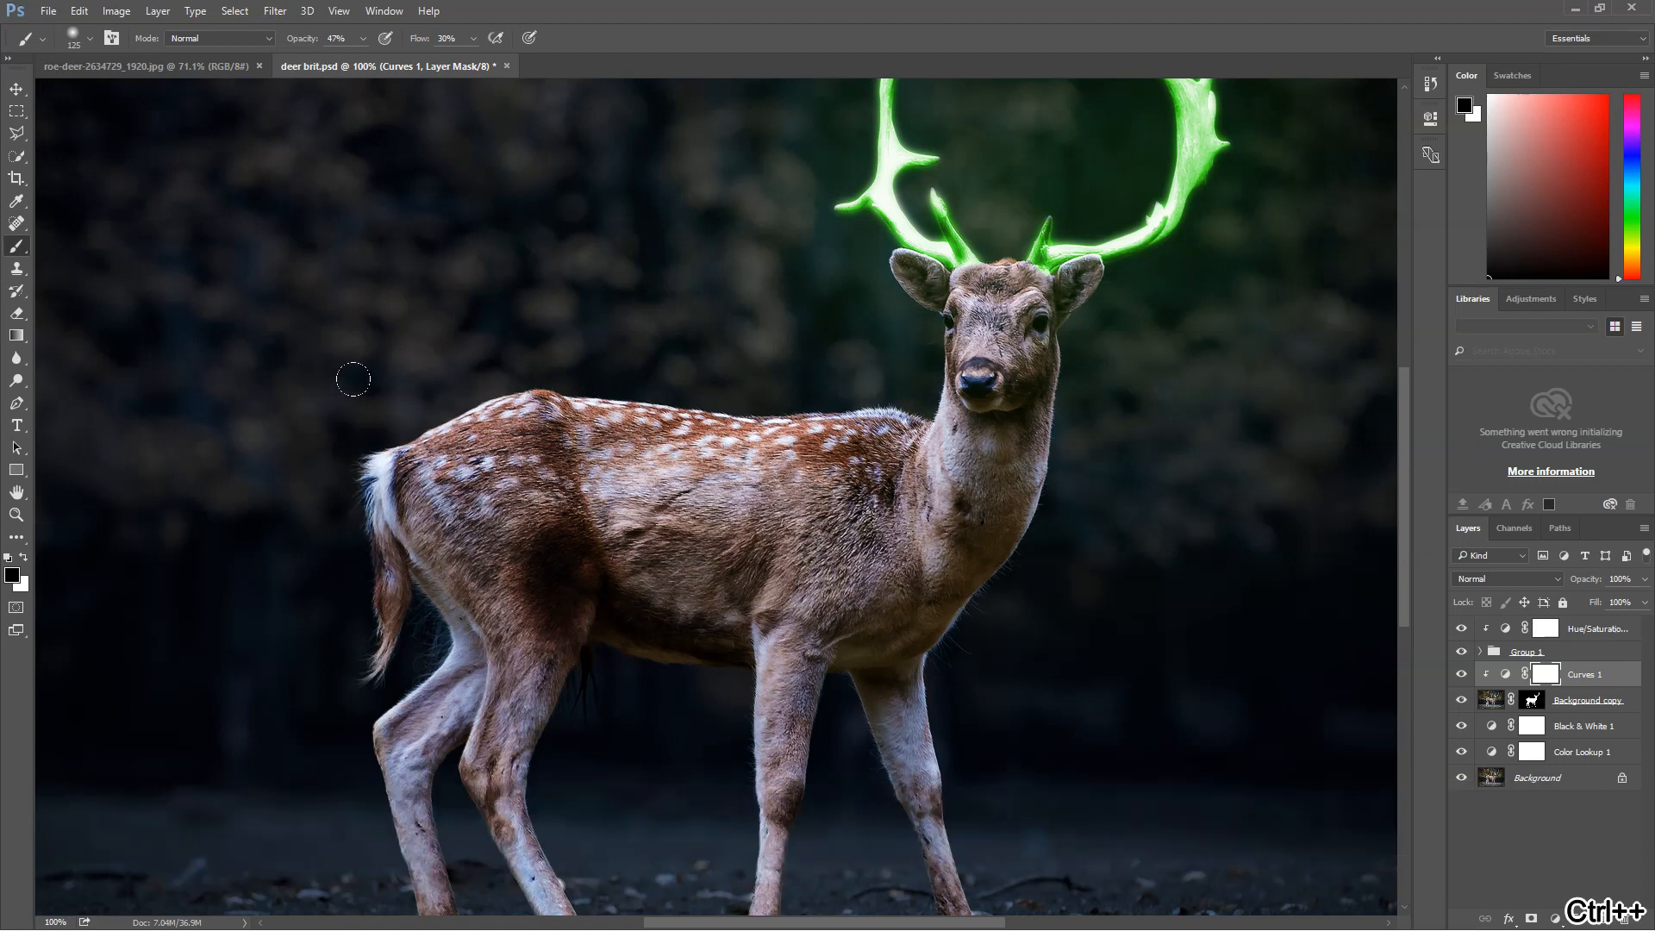
mouse_move(463, 395)
mouse_down()
mouse_move(539, 378)
mouse_move(763, 404)
mouse_move(882, 391)
mouse_up()
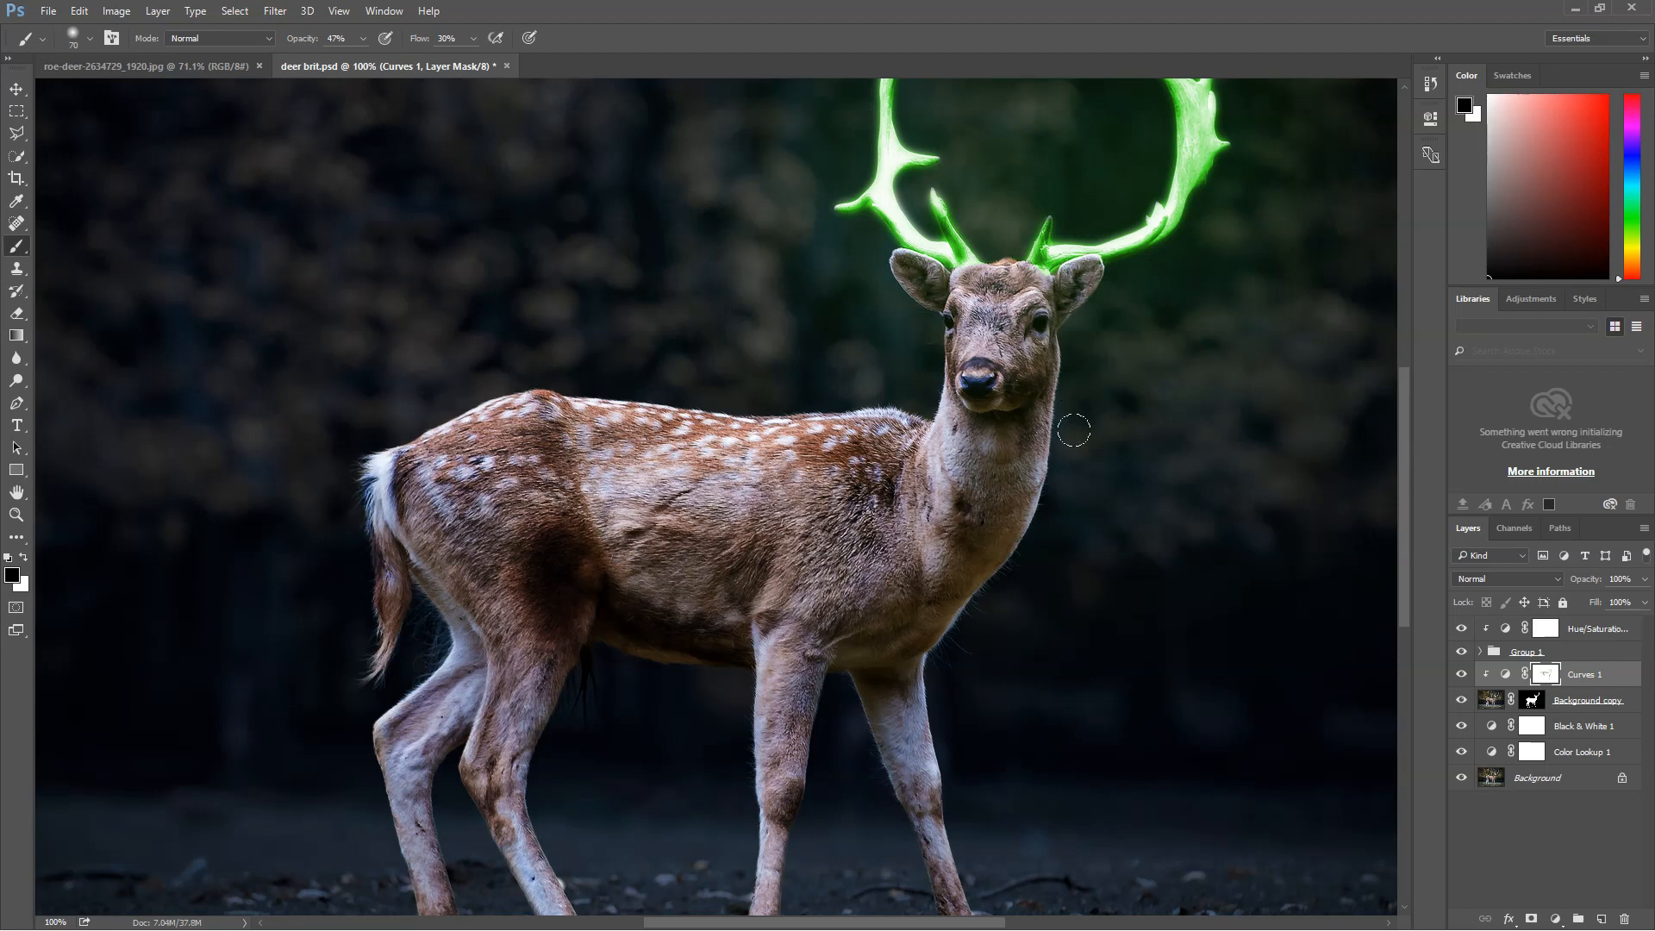
Duplicate the Hue/Saturation 1 layer, move the copy between Group 1 and Curves 1, and clip it to the deer.
click(1621, 638)
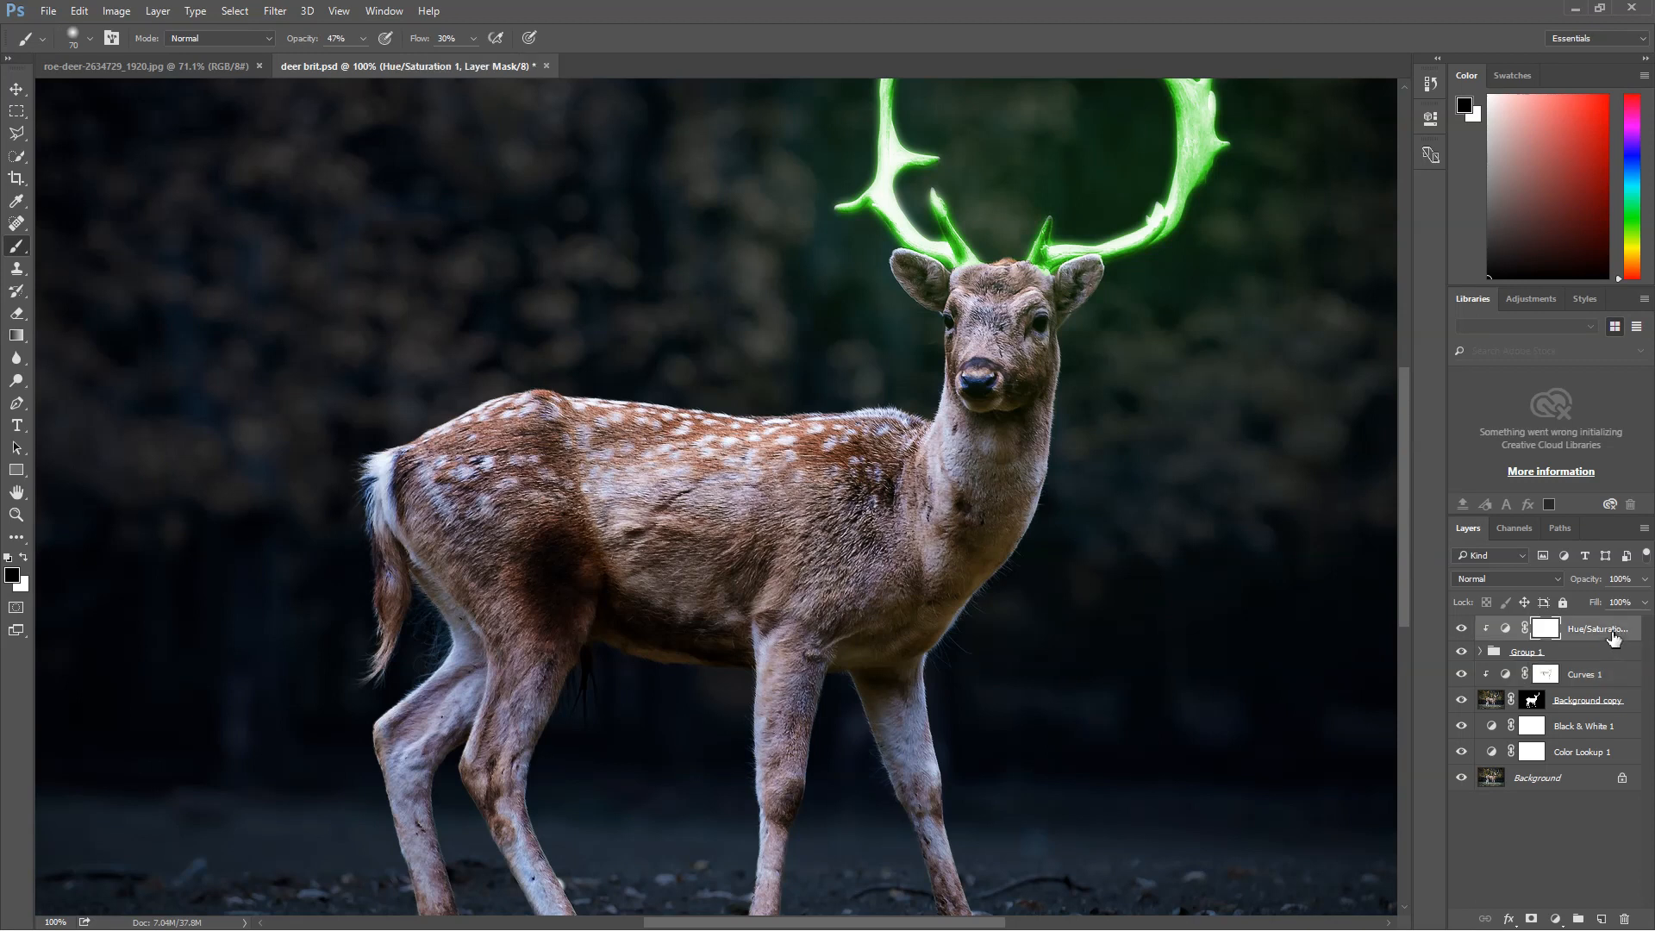
key(ctrl+j)
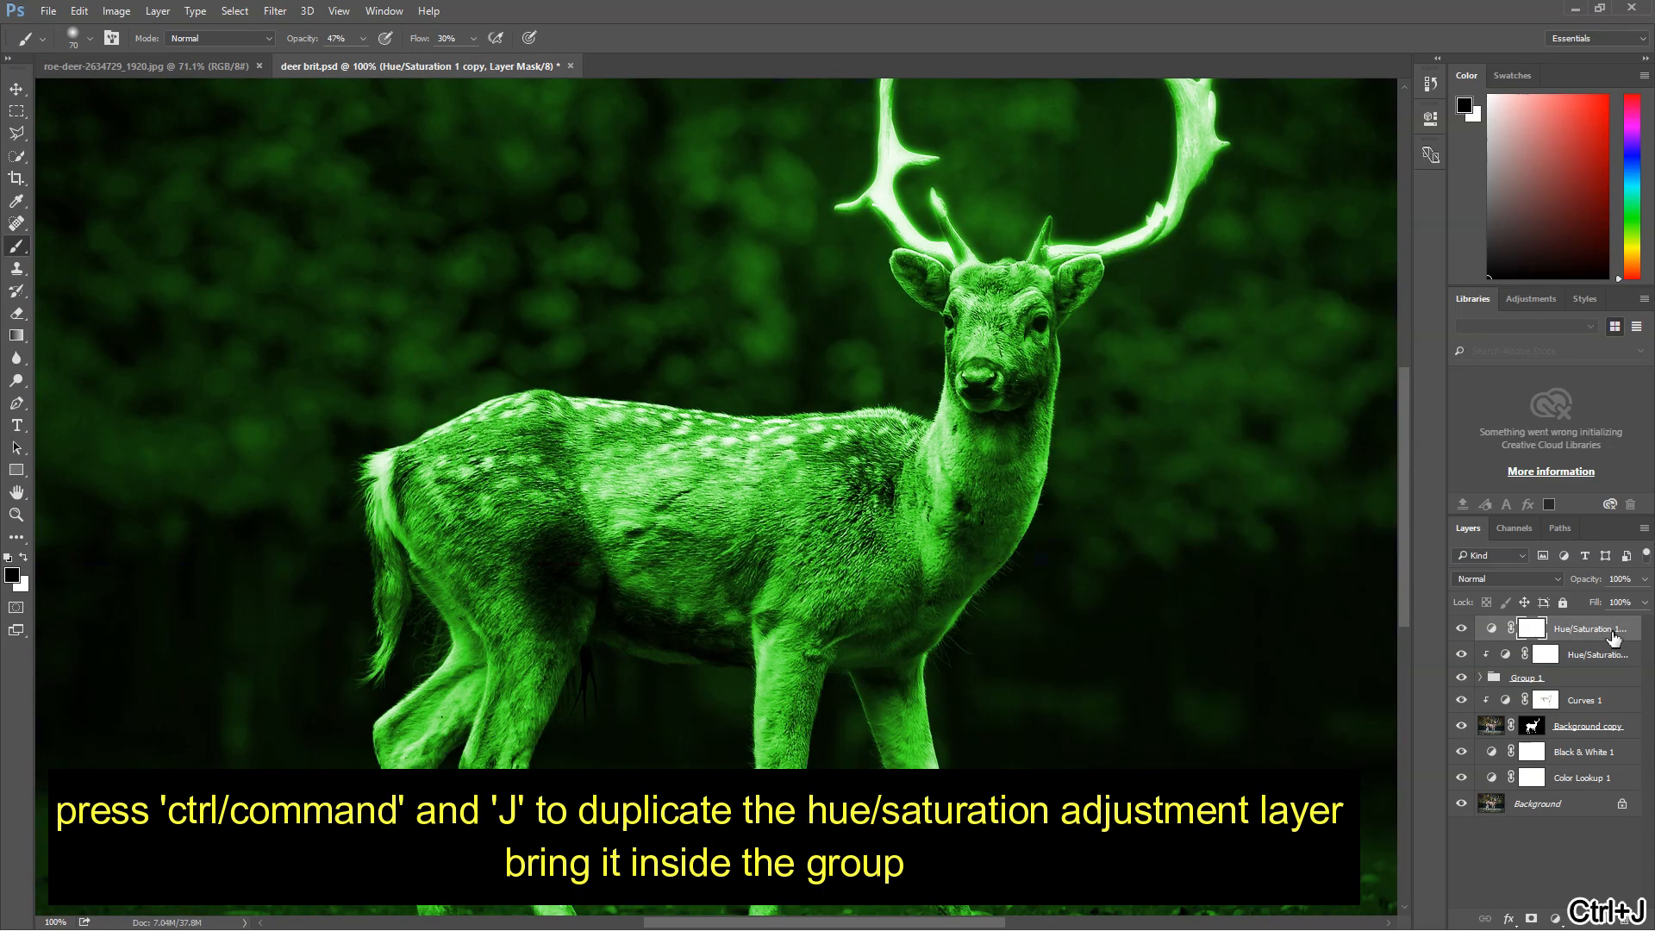
drag(1614, 638, 1602, 700)
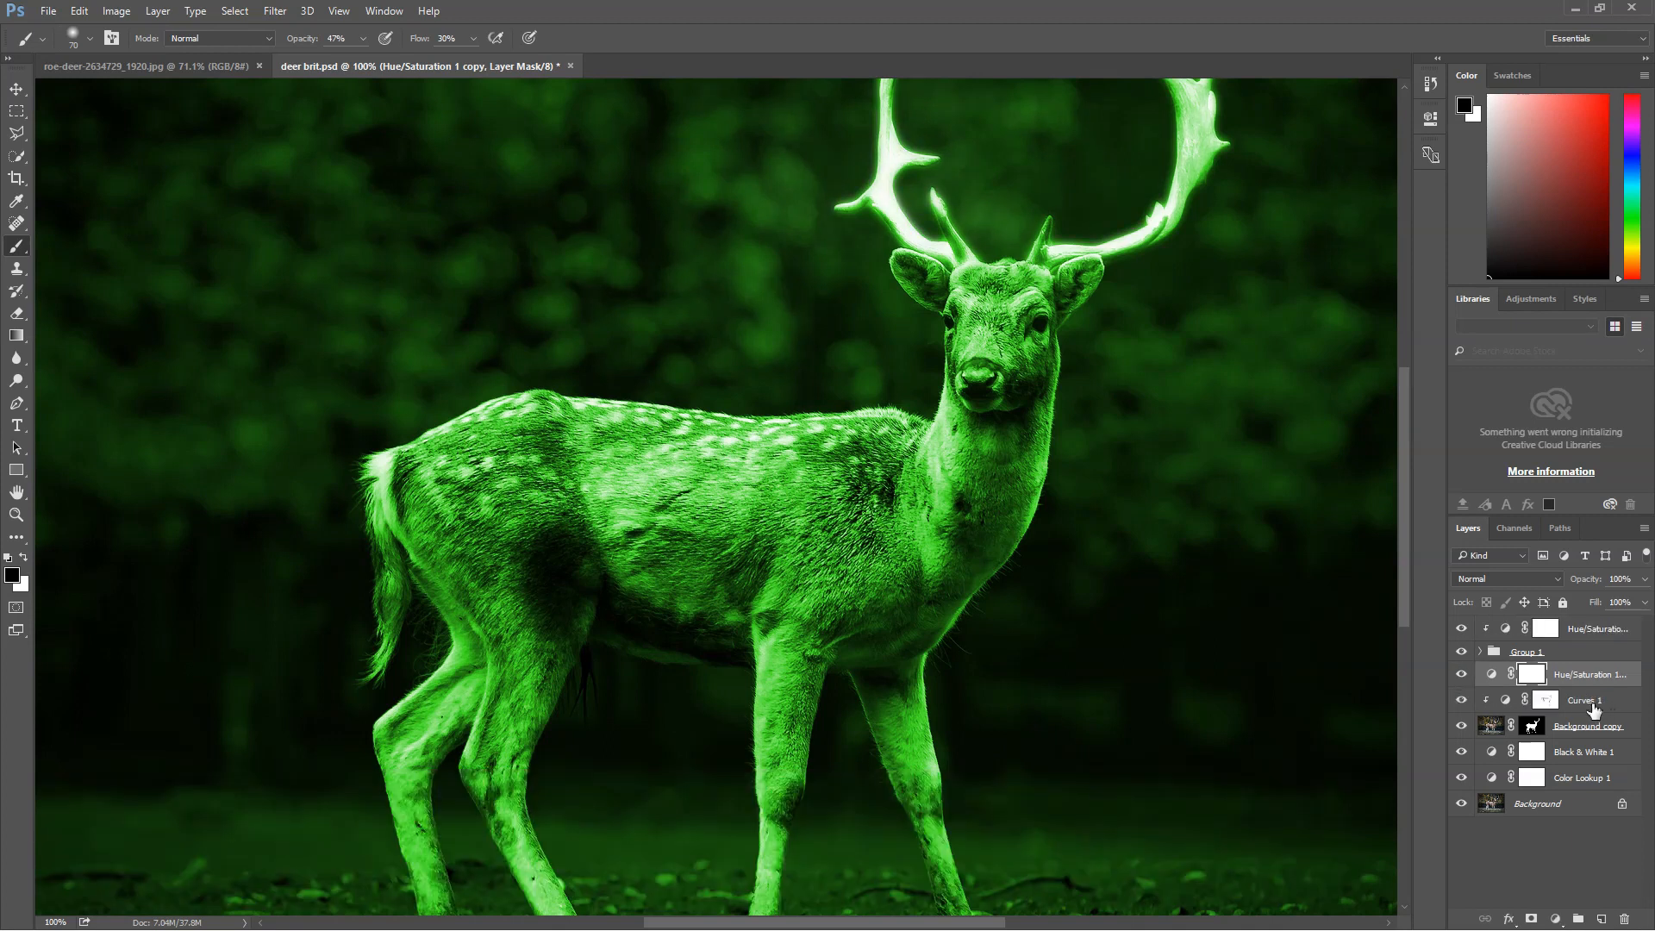
double_click(1491, 674)
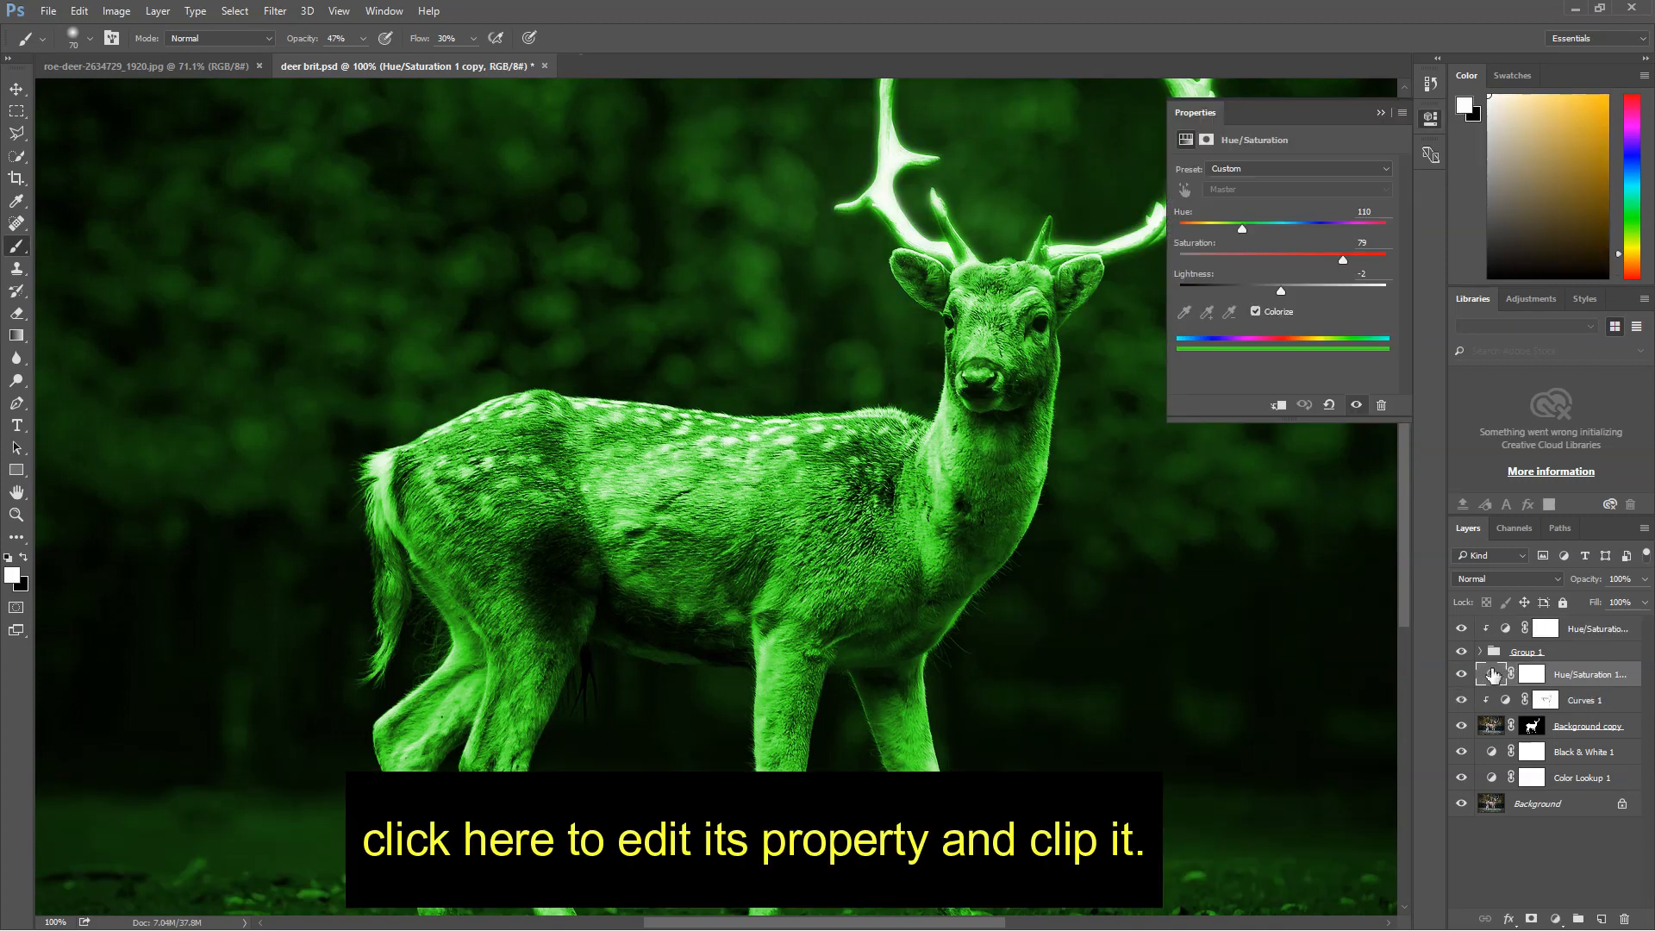
click(1279, 405)
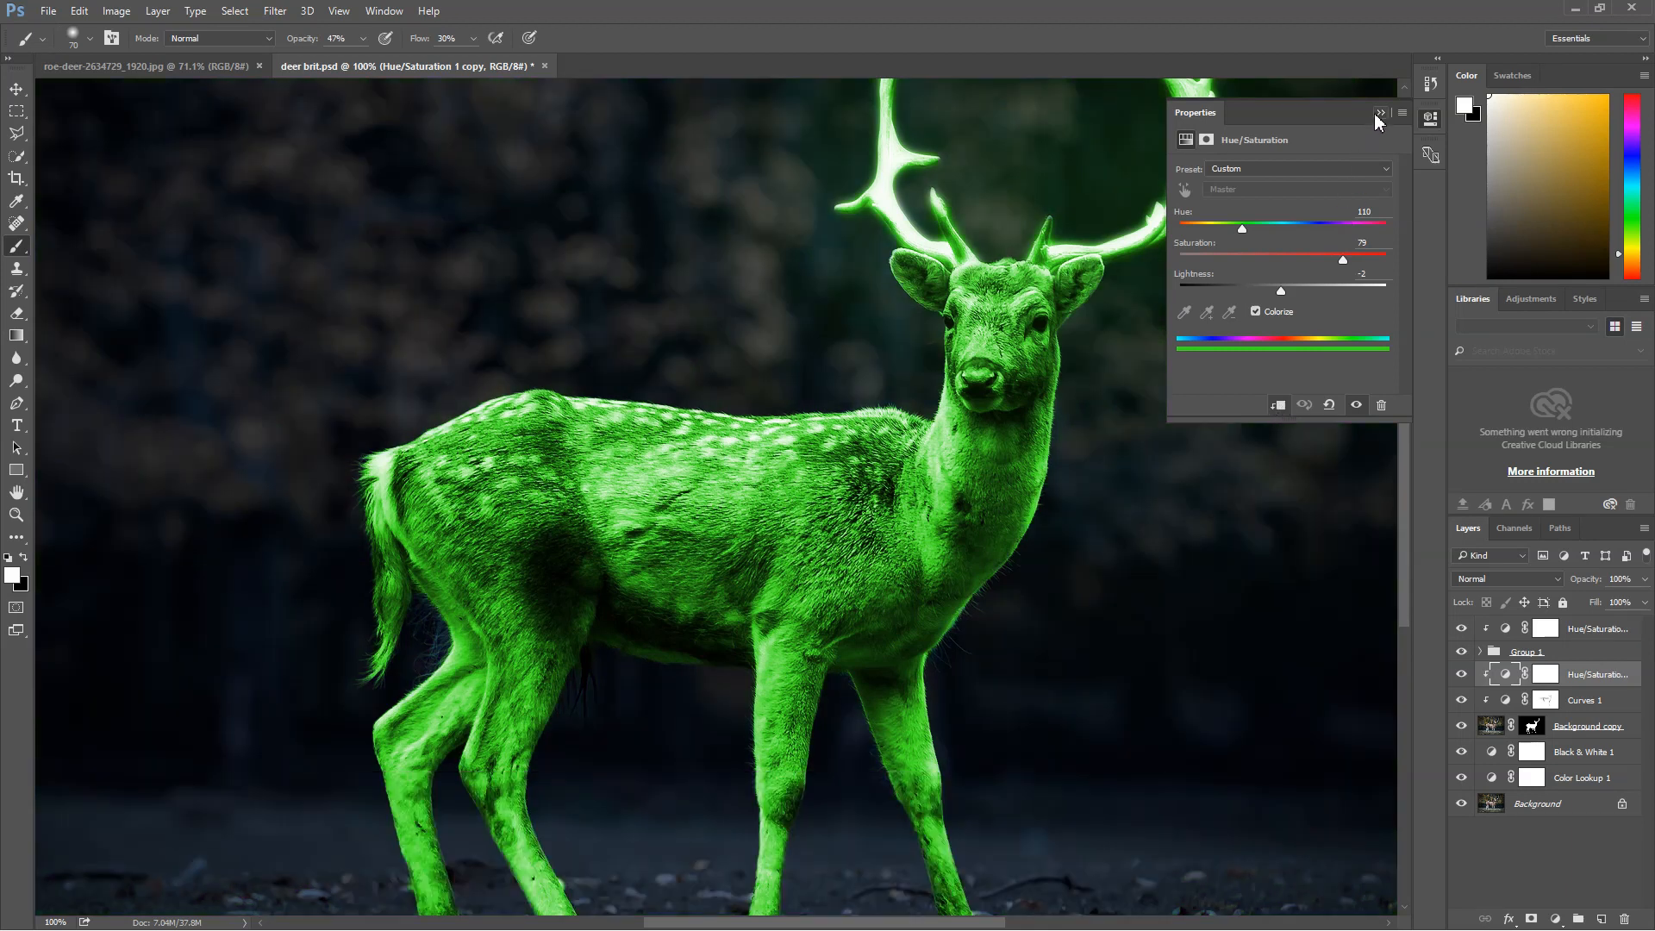
Invert the Hue/Saturation copy's layer mask to black.
click(1546, 675)
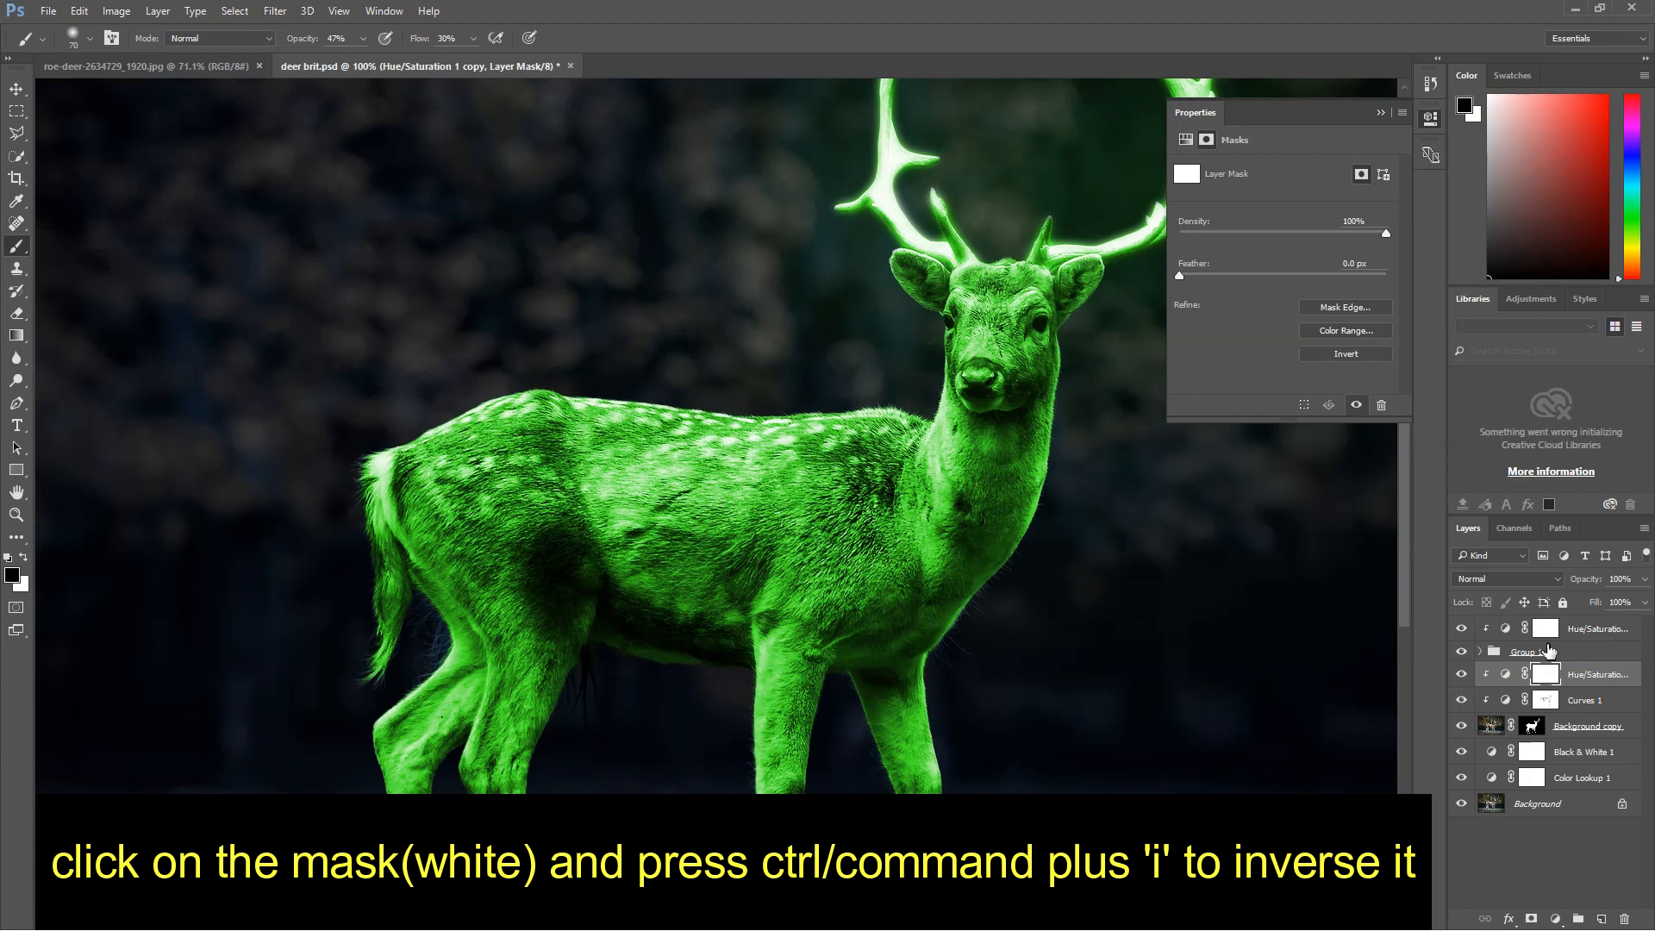
key(ctrl+i)
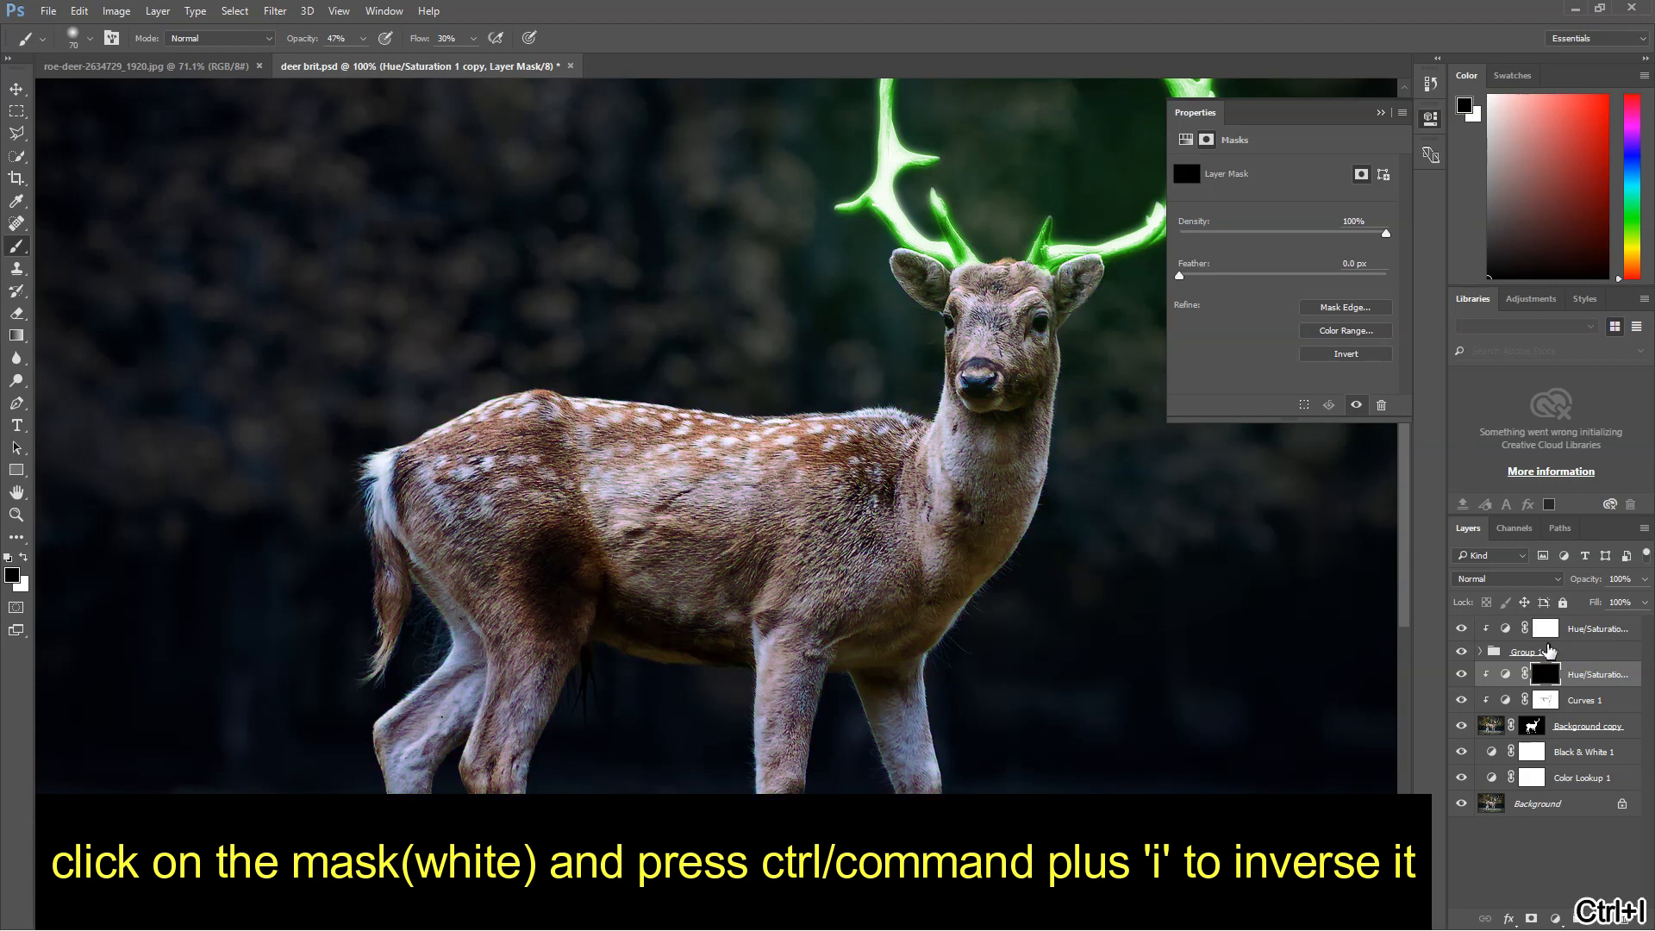
click(1381, 113)
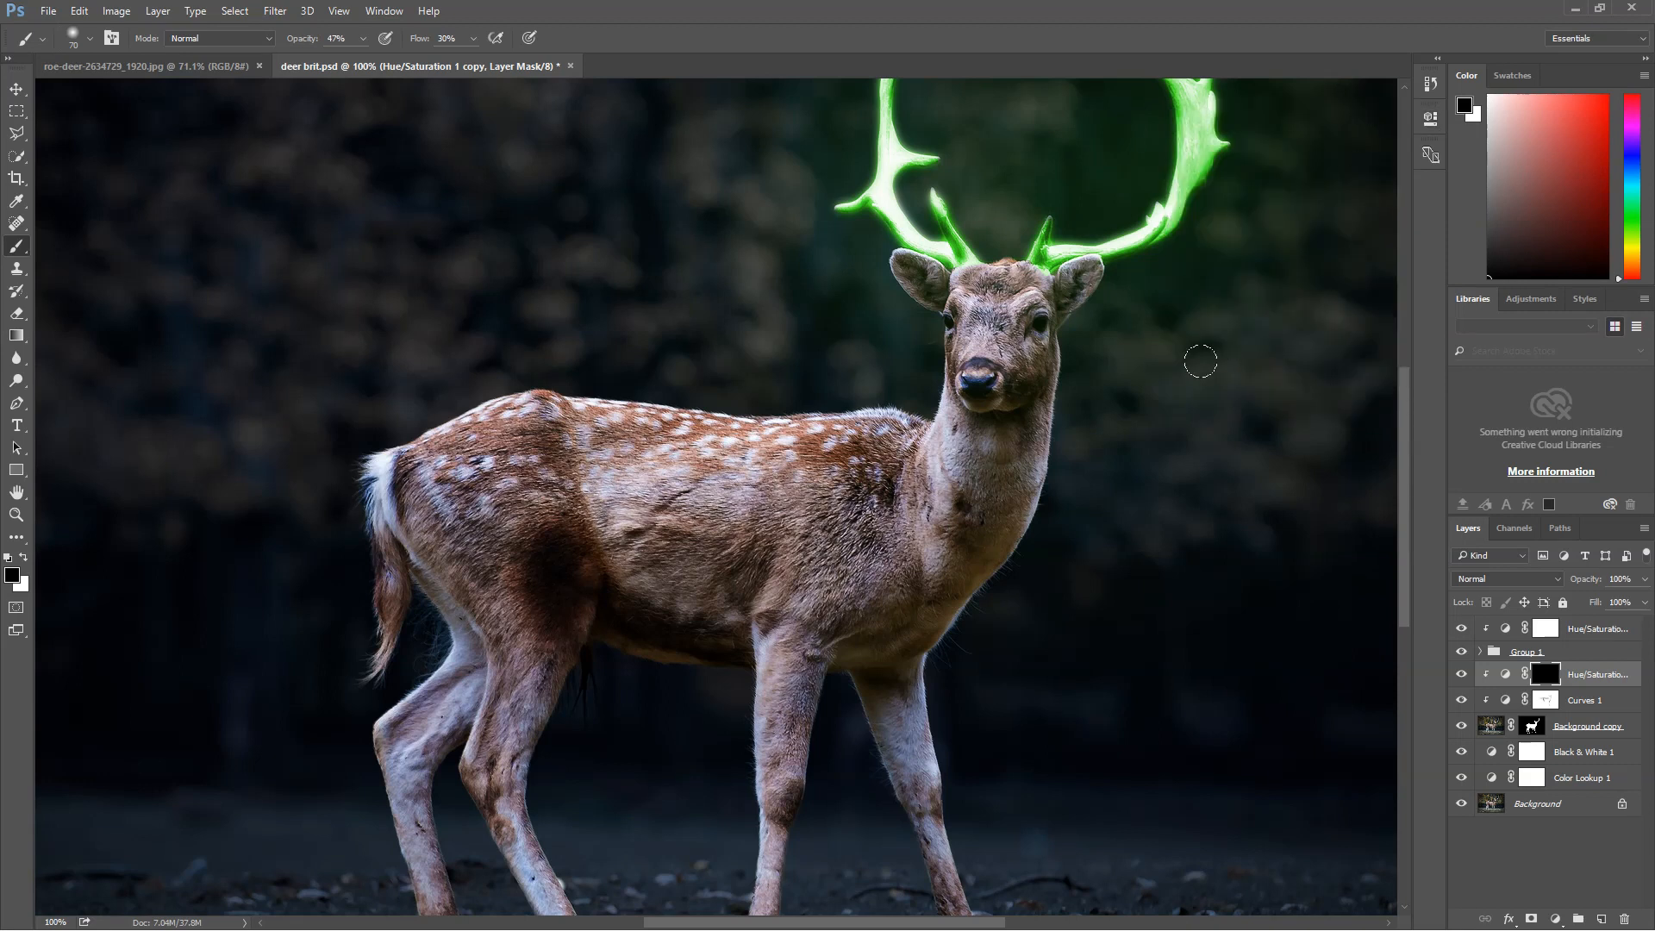
Paint white on the Hue/Saturation copy's mask along the deer's back and down its flank with a 125-pixel soft brush.
key(ctrl+0)
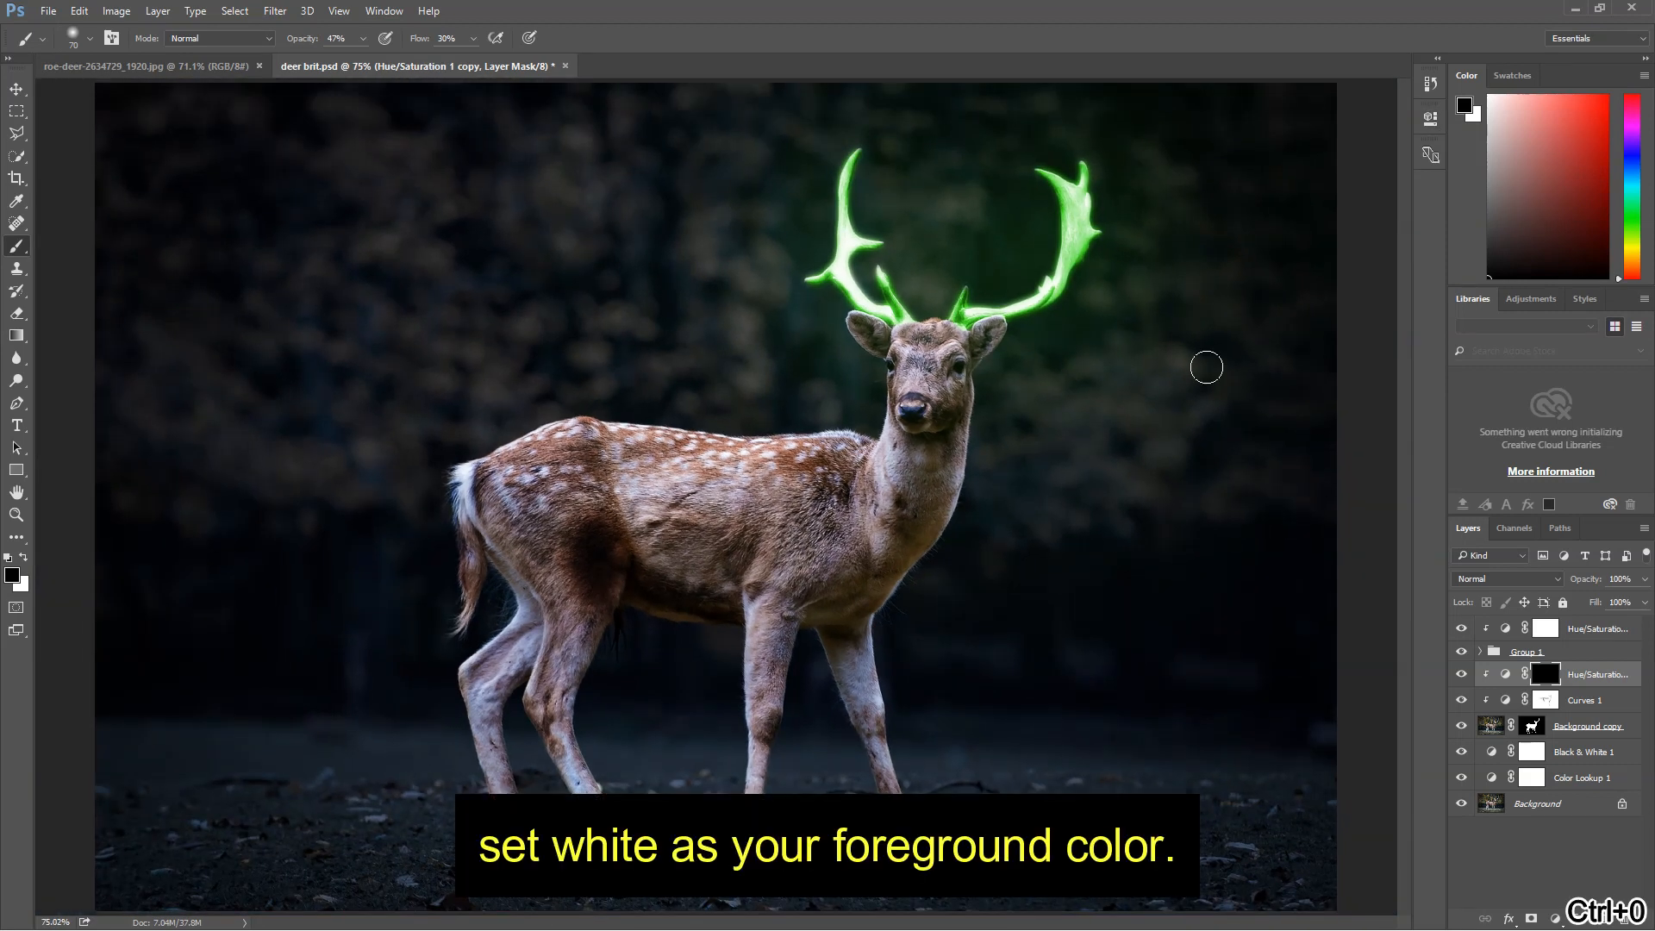
click(24, 558)
key(bracketright)
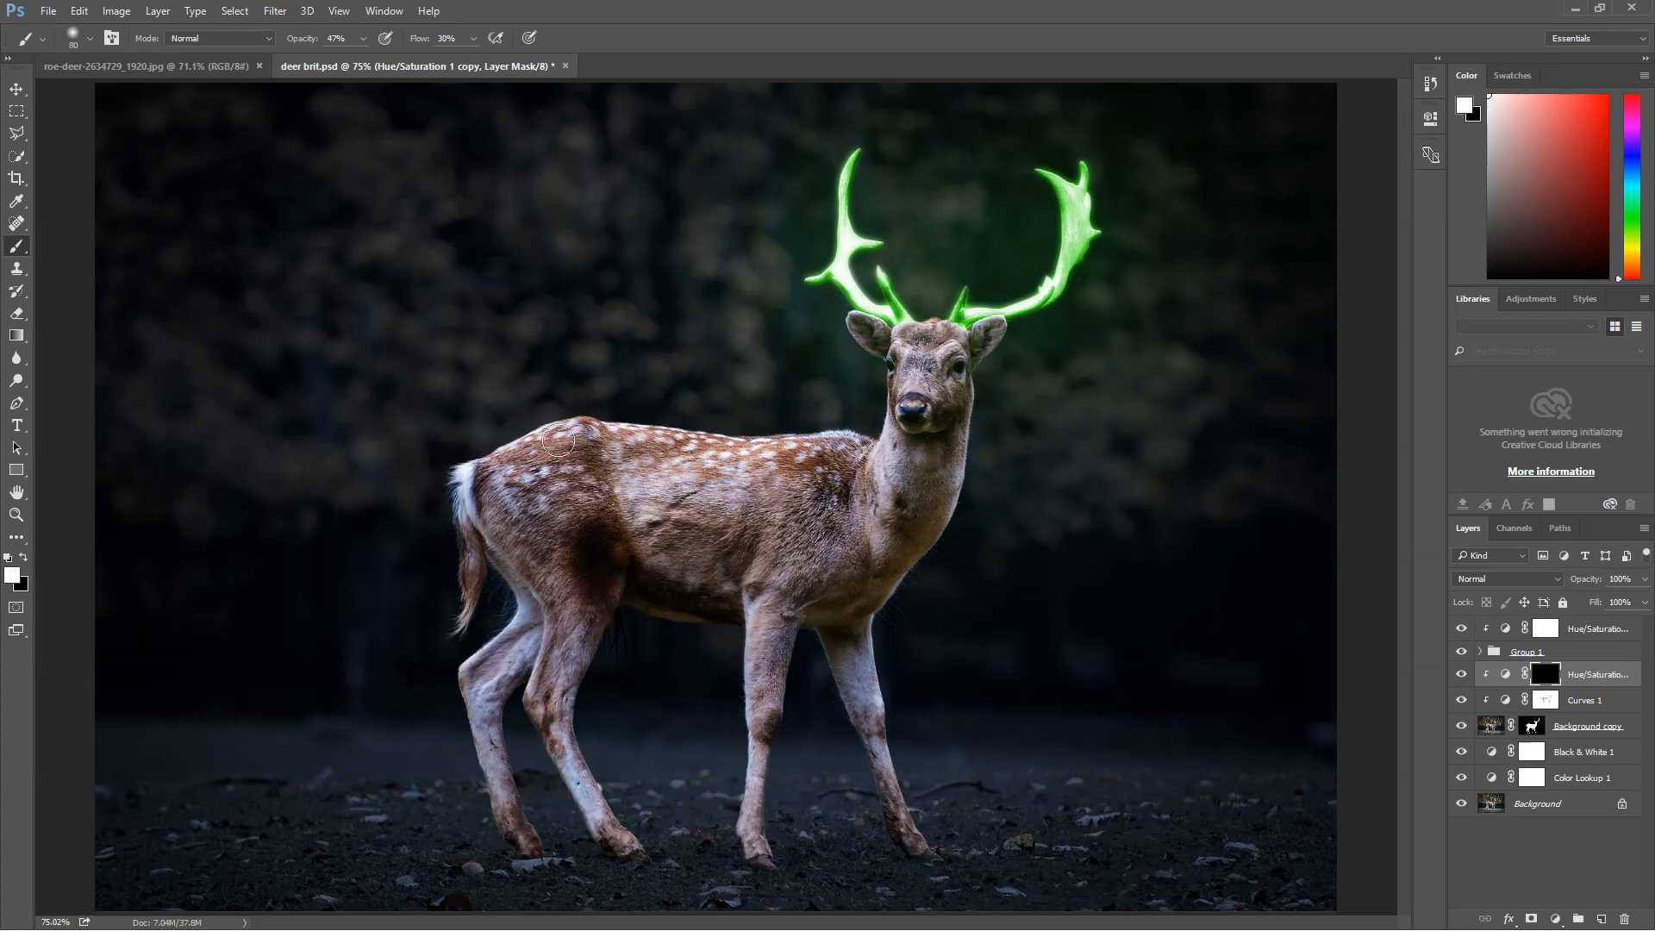
key(bracketright)
key(bracketright)
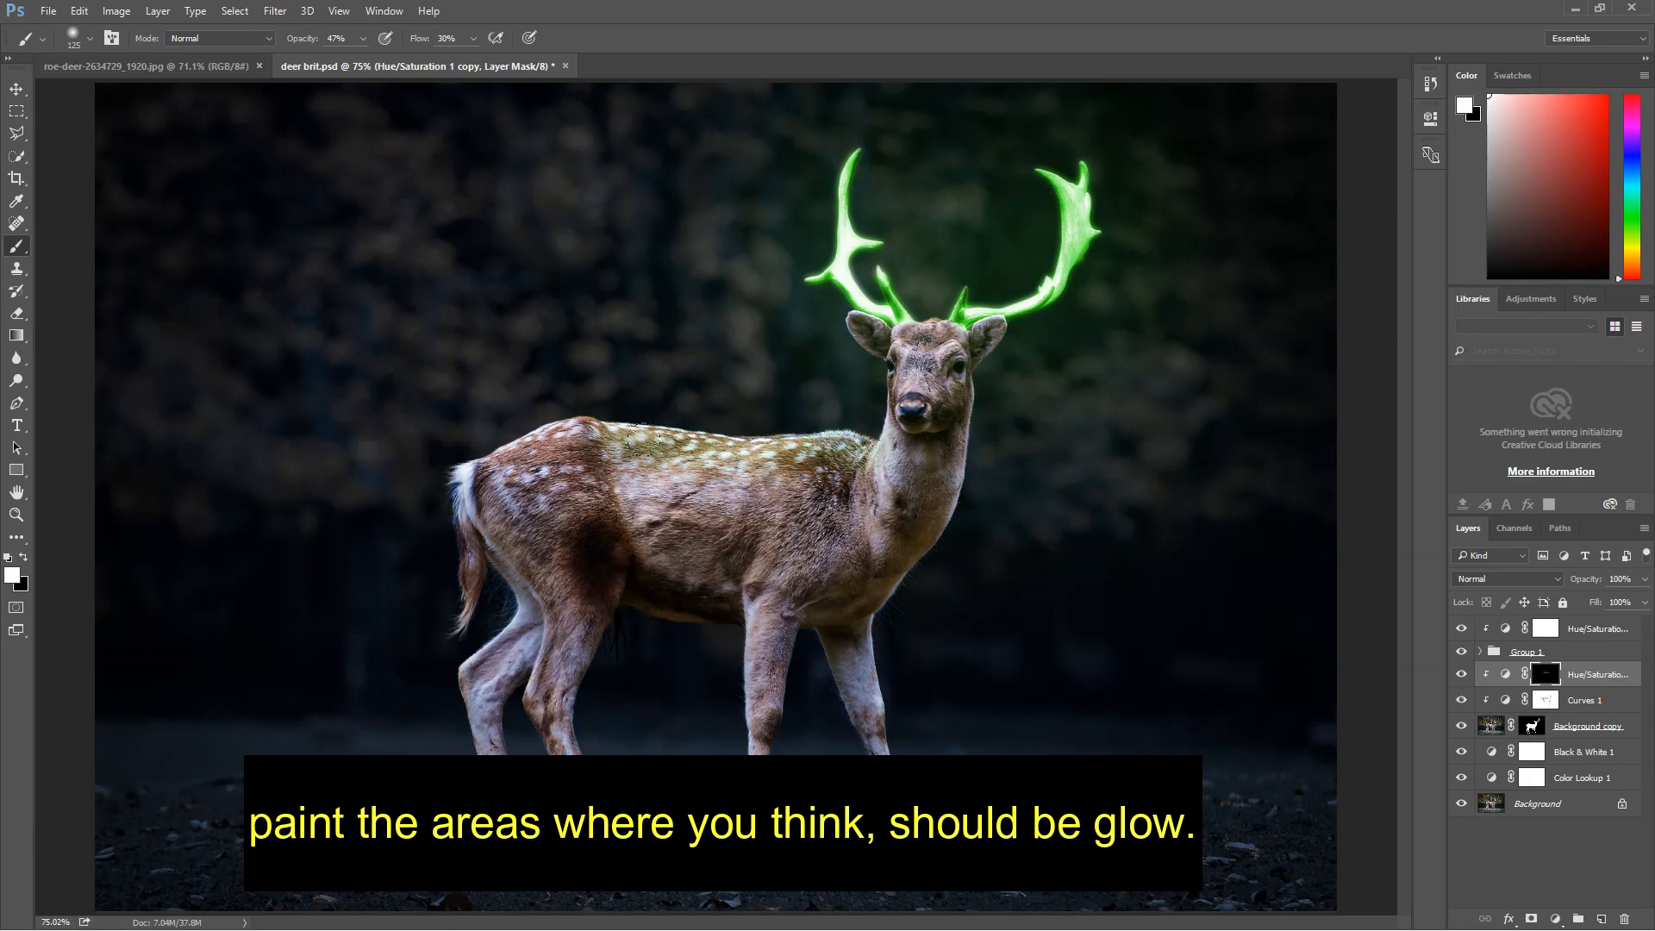
drag(643, 437, 693, 434)
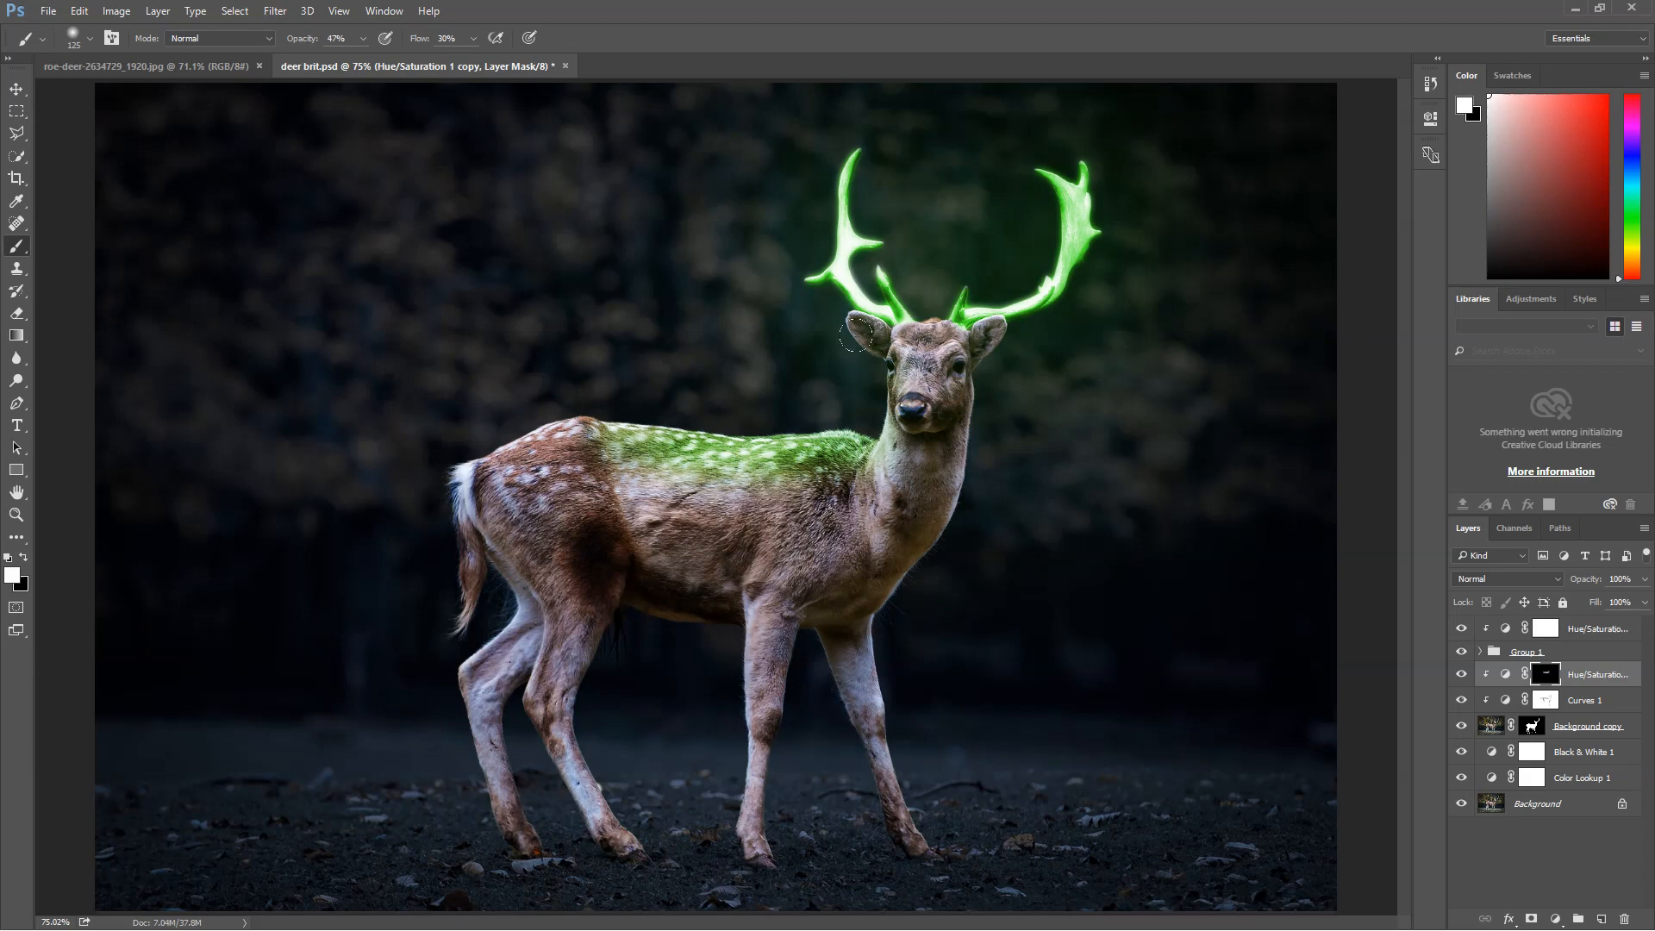
mouse_move(604, 476)
mouse_down()
mouse_move(569, 406)
mouse_move(589, 696)
mouse_move(634, 548)
mouse_up()
Paint white on the mask over the deer's upper rump, forehead, throat and leg edges, raising the brush to 58% opacity and 47% flow.
key(ctrl+plus)
key(ctrl+plus)
key(bracketright)
key(bracketright)
drag(661, 351, 674, 530)
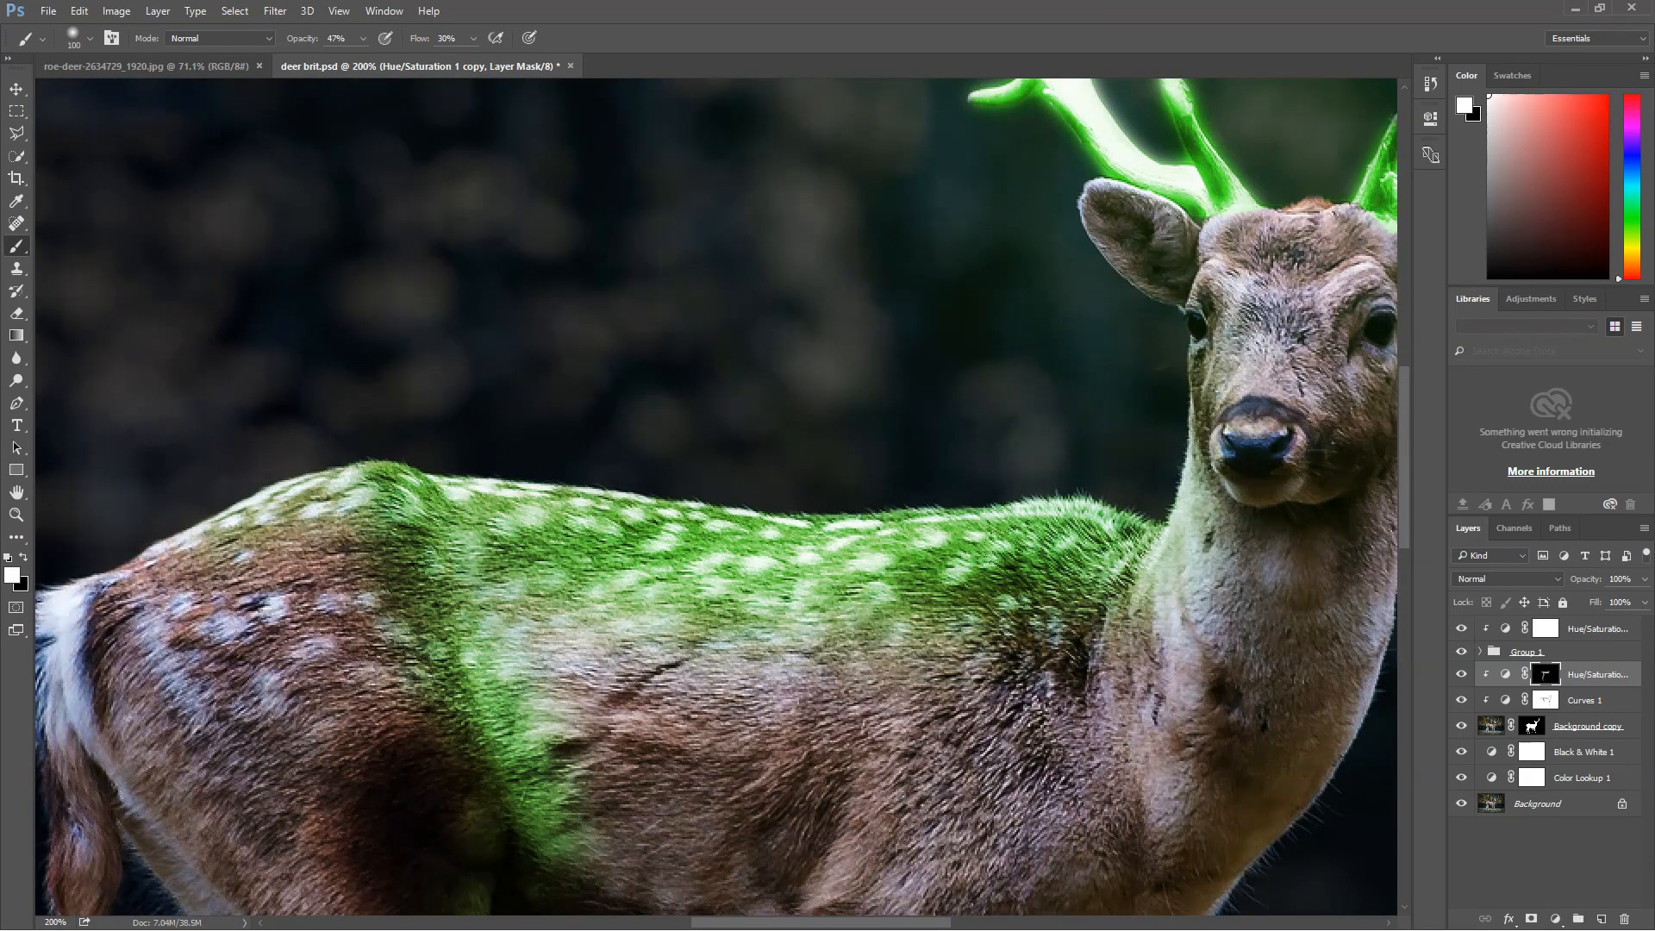
drag(1138, 139, 878, 351)
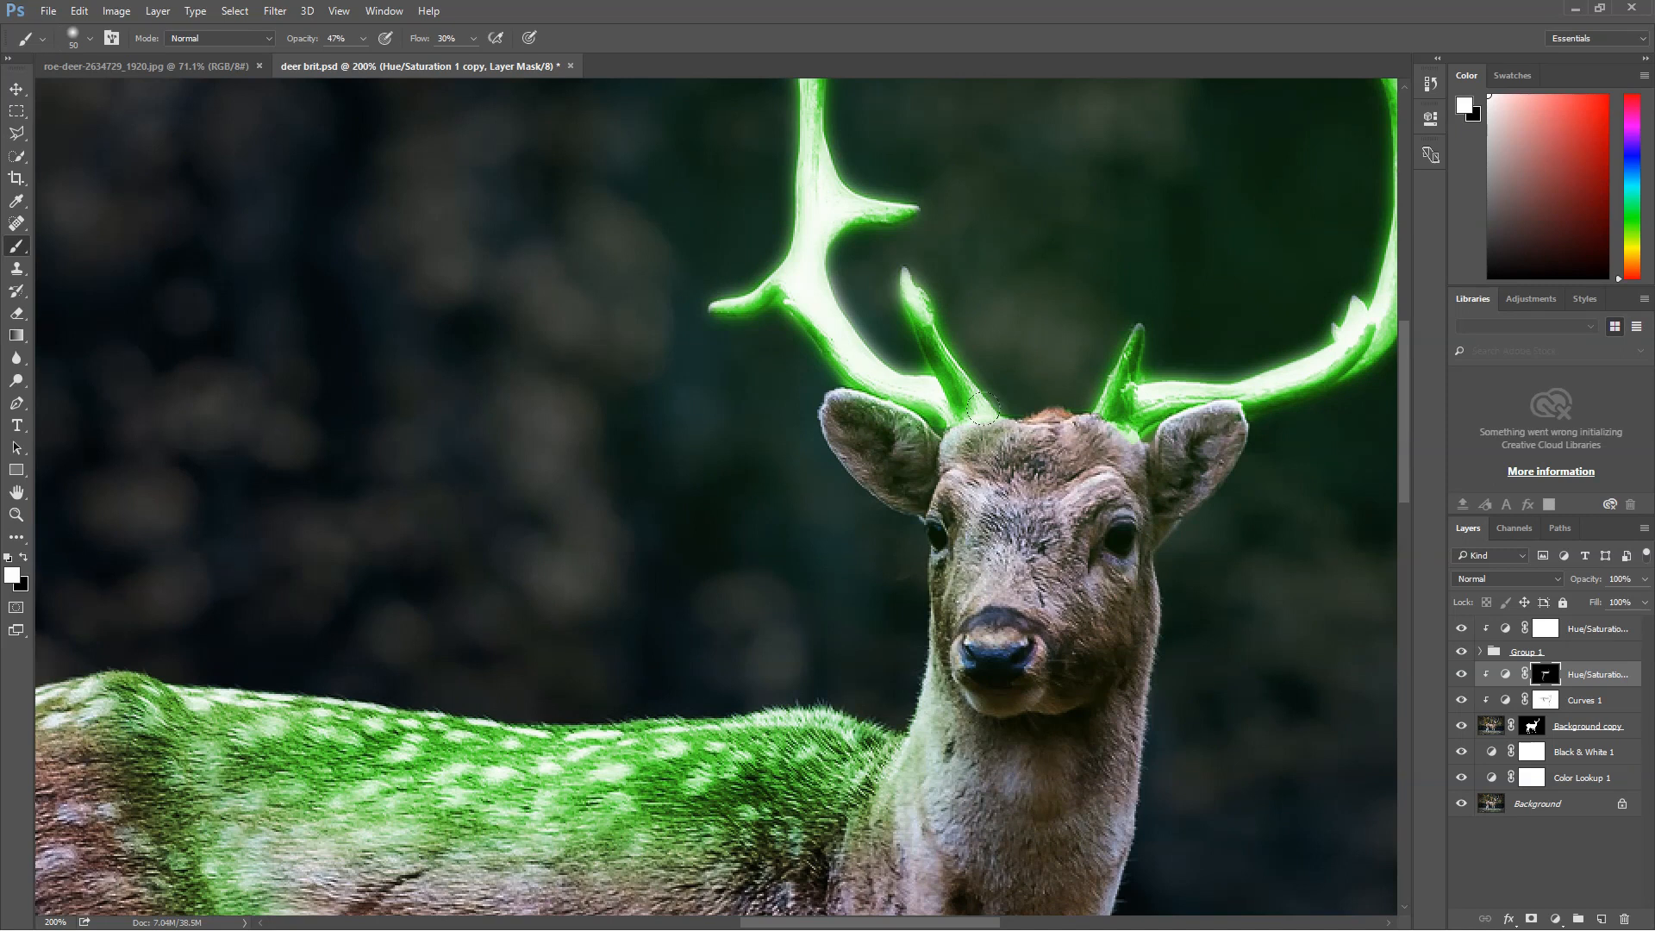
drag(1032, 546, 921, 225)
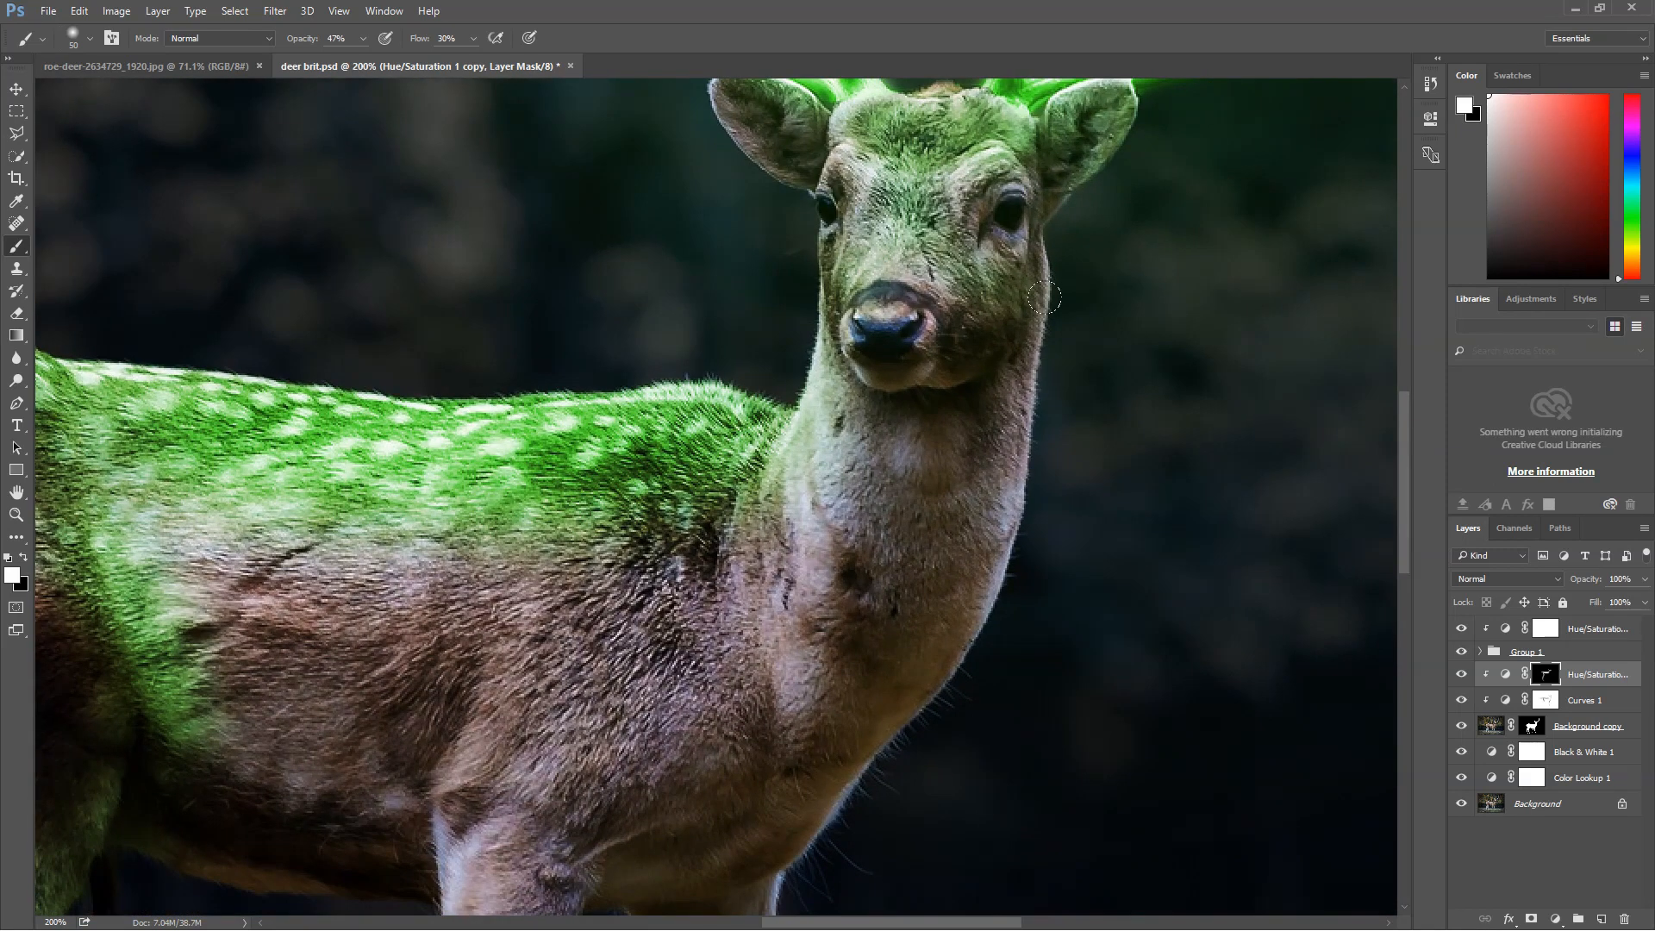
scroll(1073, 249, down, 6)
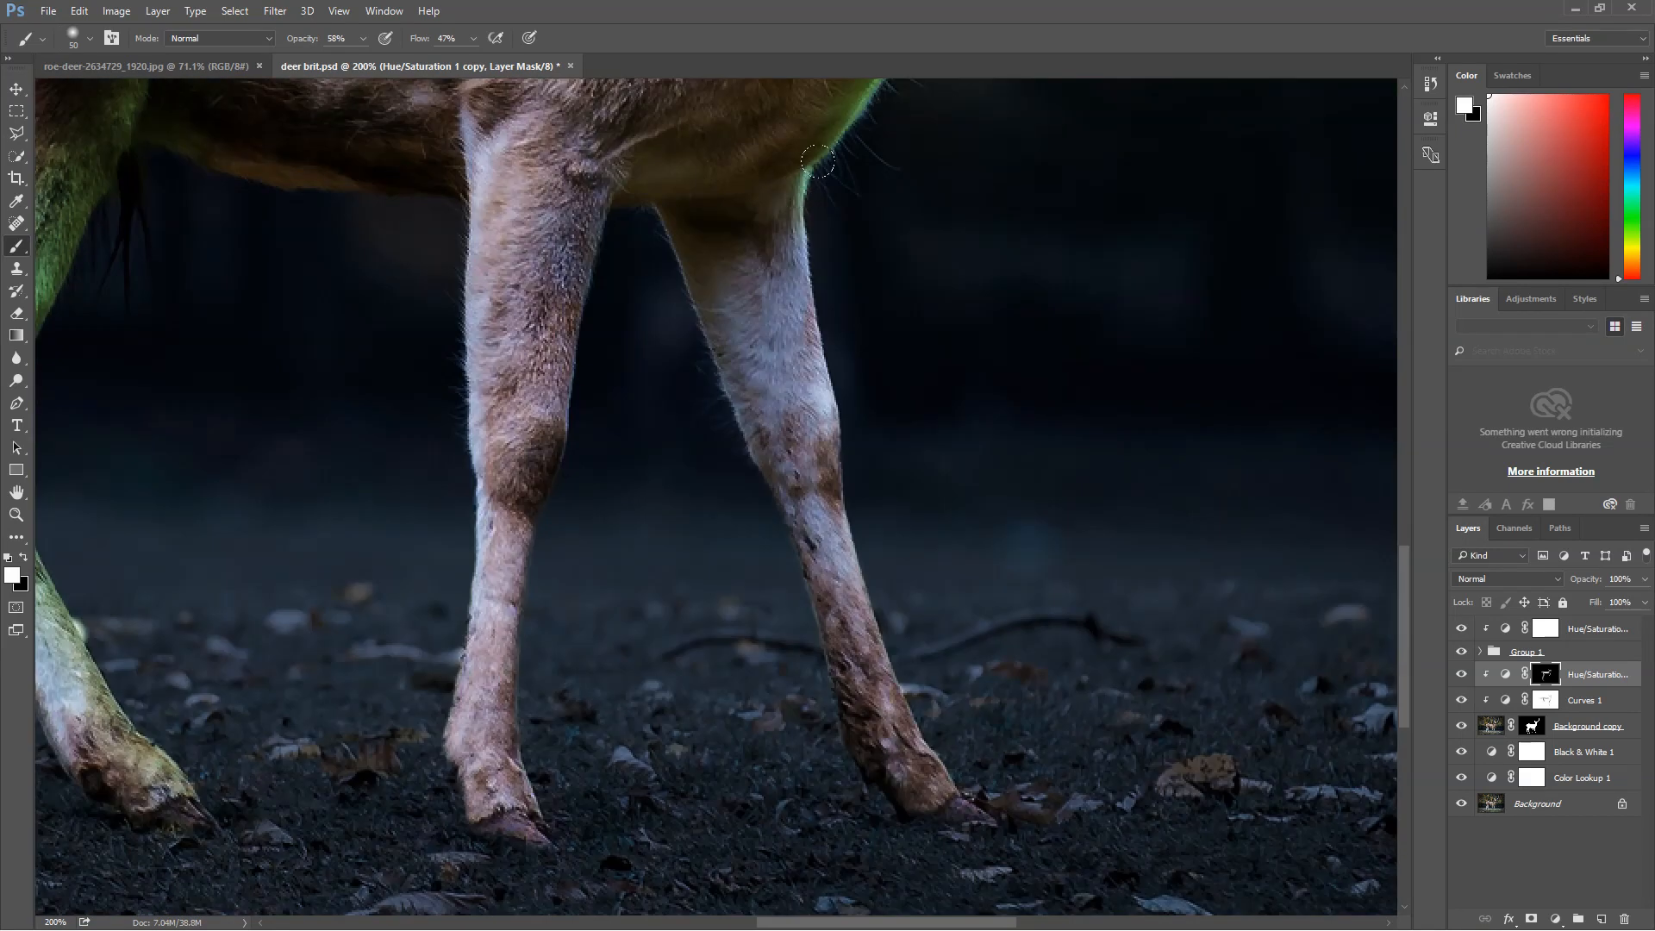
Refine the green light on the mask with black and white brush strokes and set the Hue/Saturation copy's opacity to 92%.
key(ctrl+0)
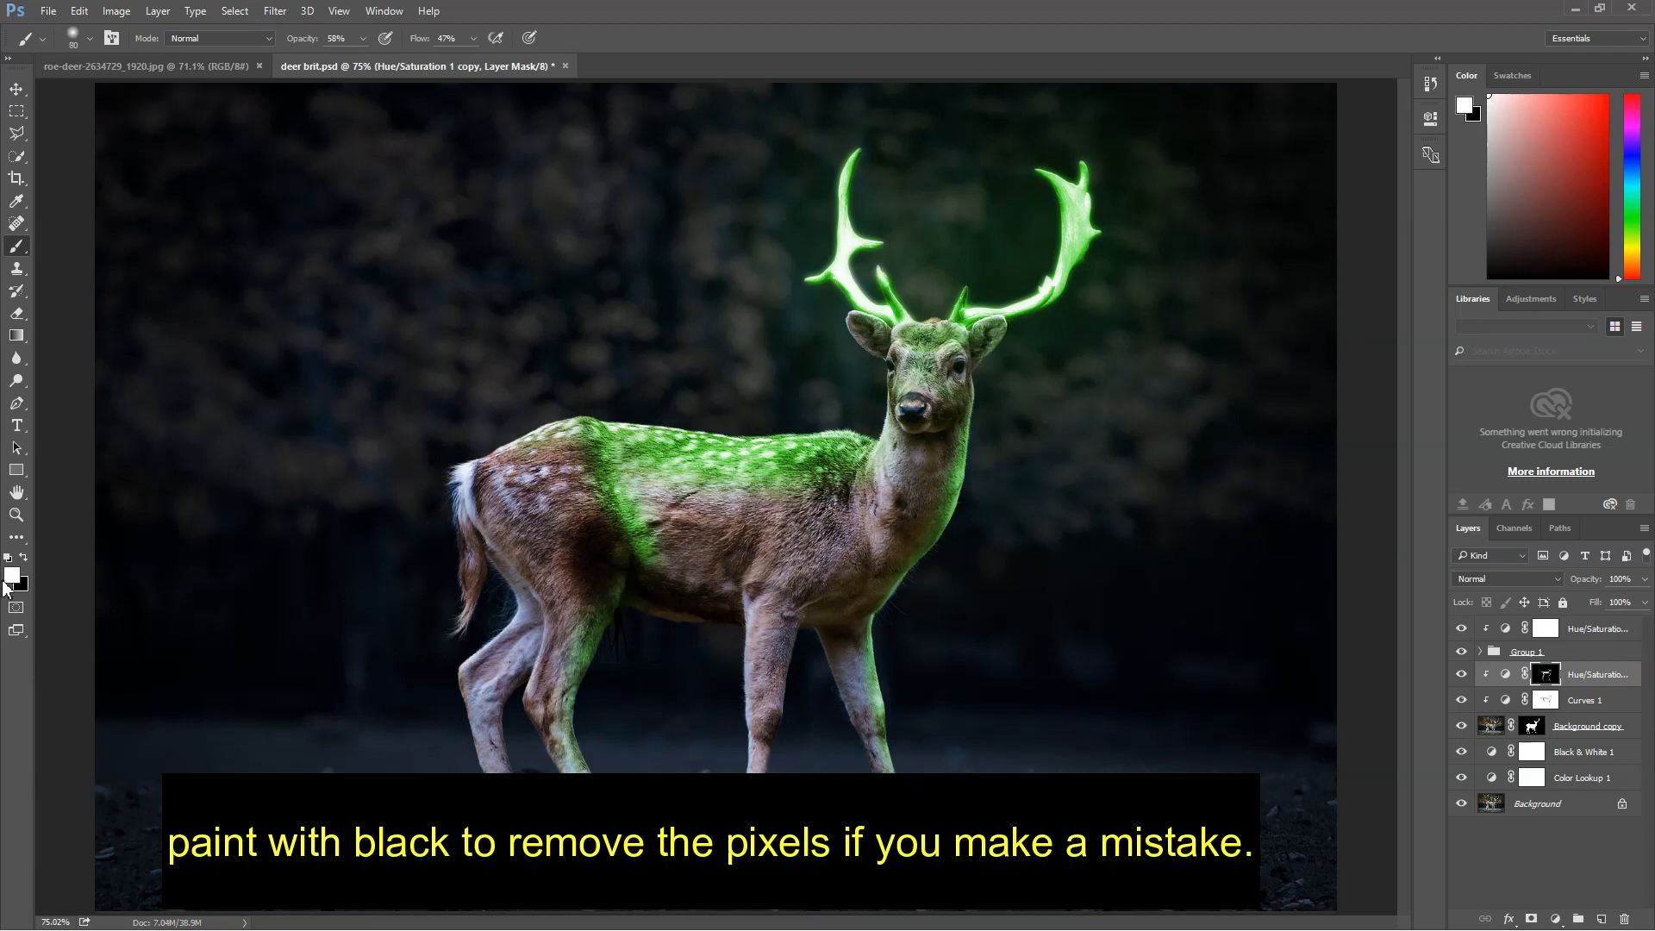
click(23, 559)
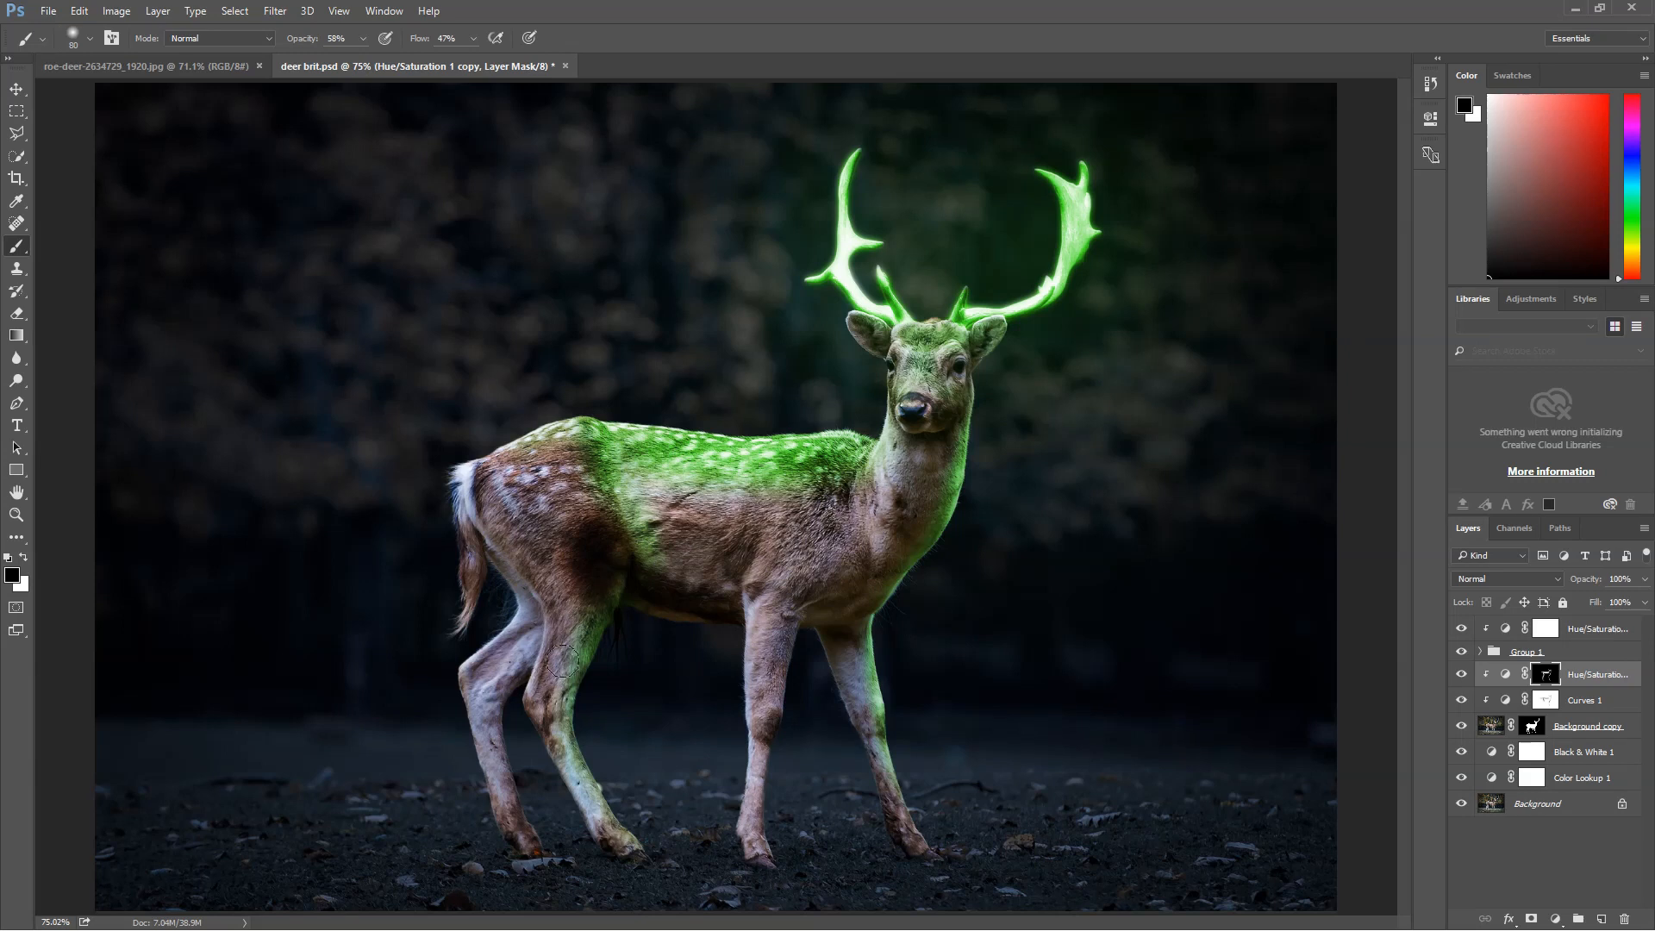
key(x)
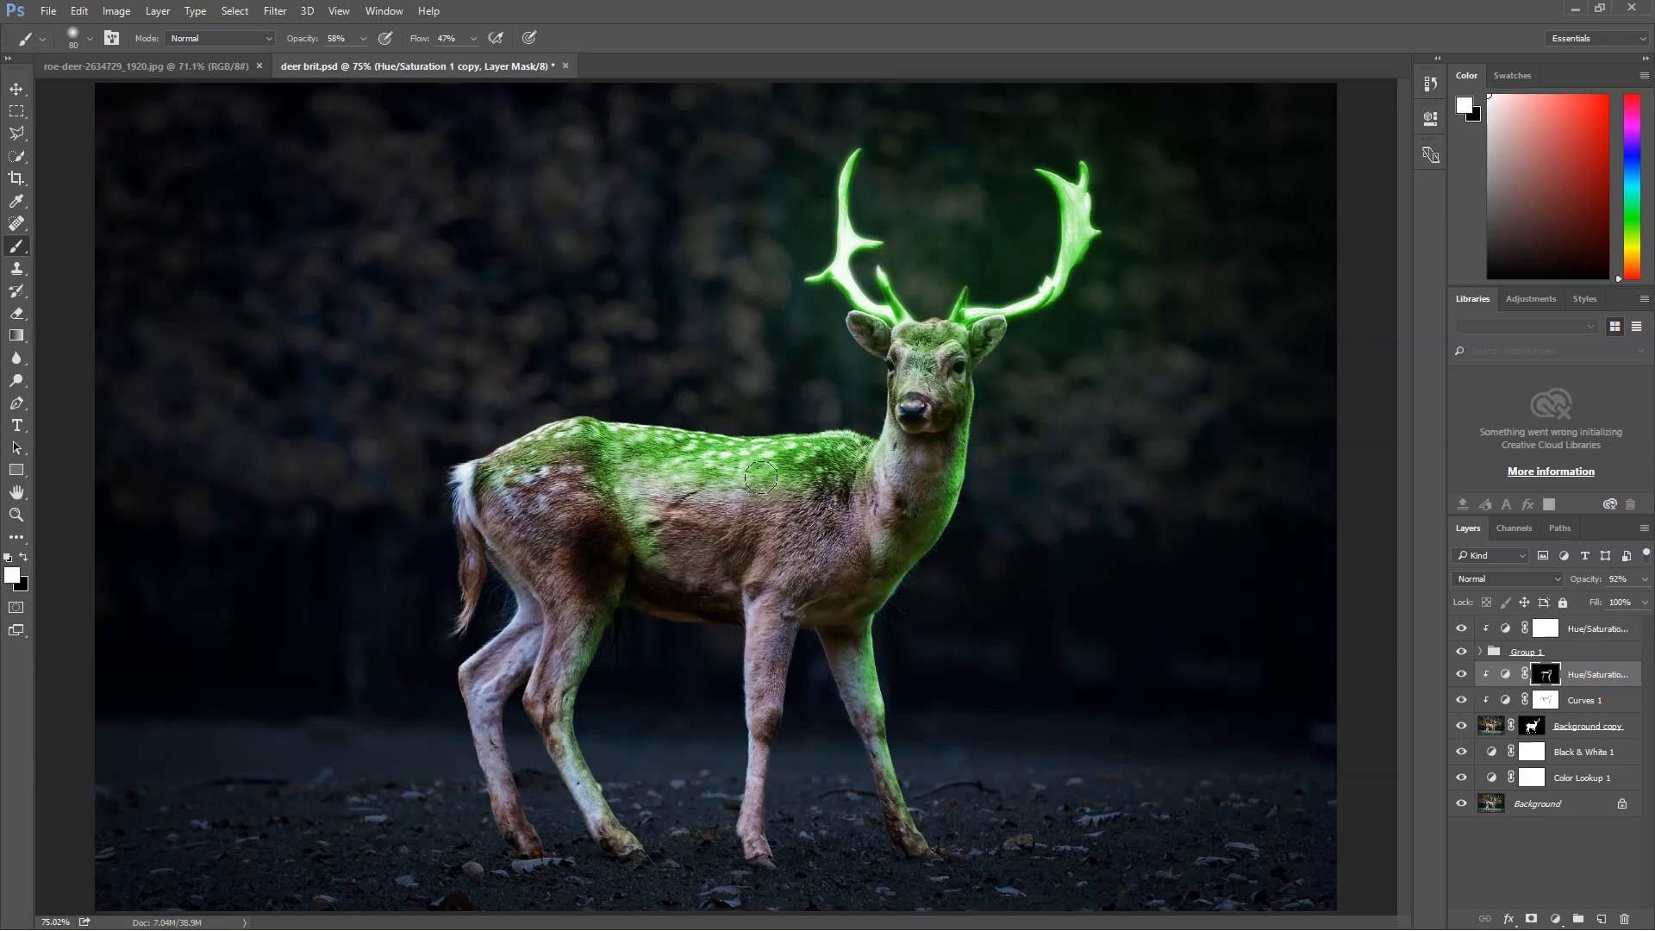
Open the starry sky image milky-way-2695569_1920.jpg from the ps raw folder.
key(x)
click(49, 10)
click(59, 54)
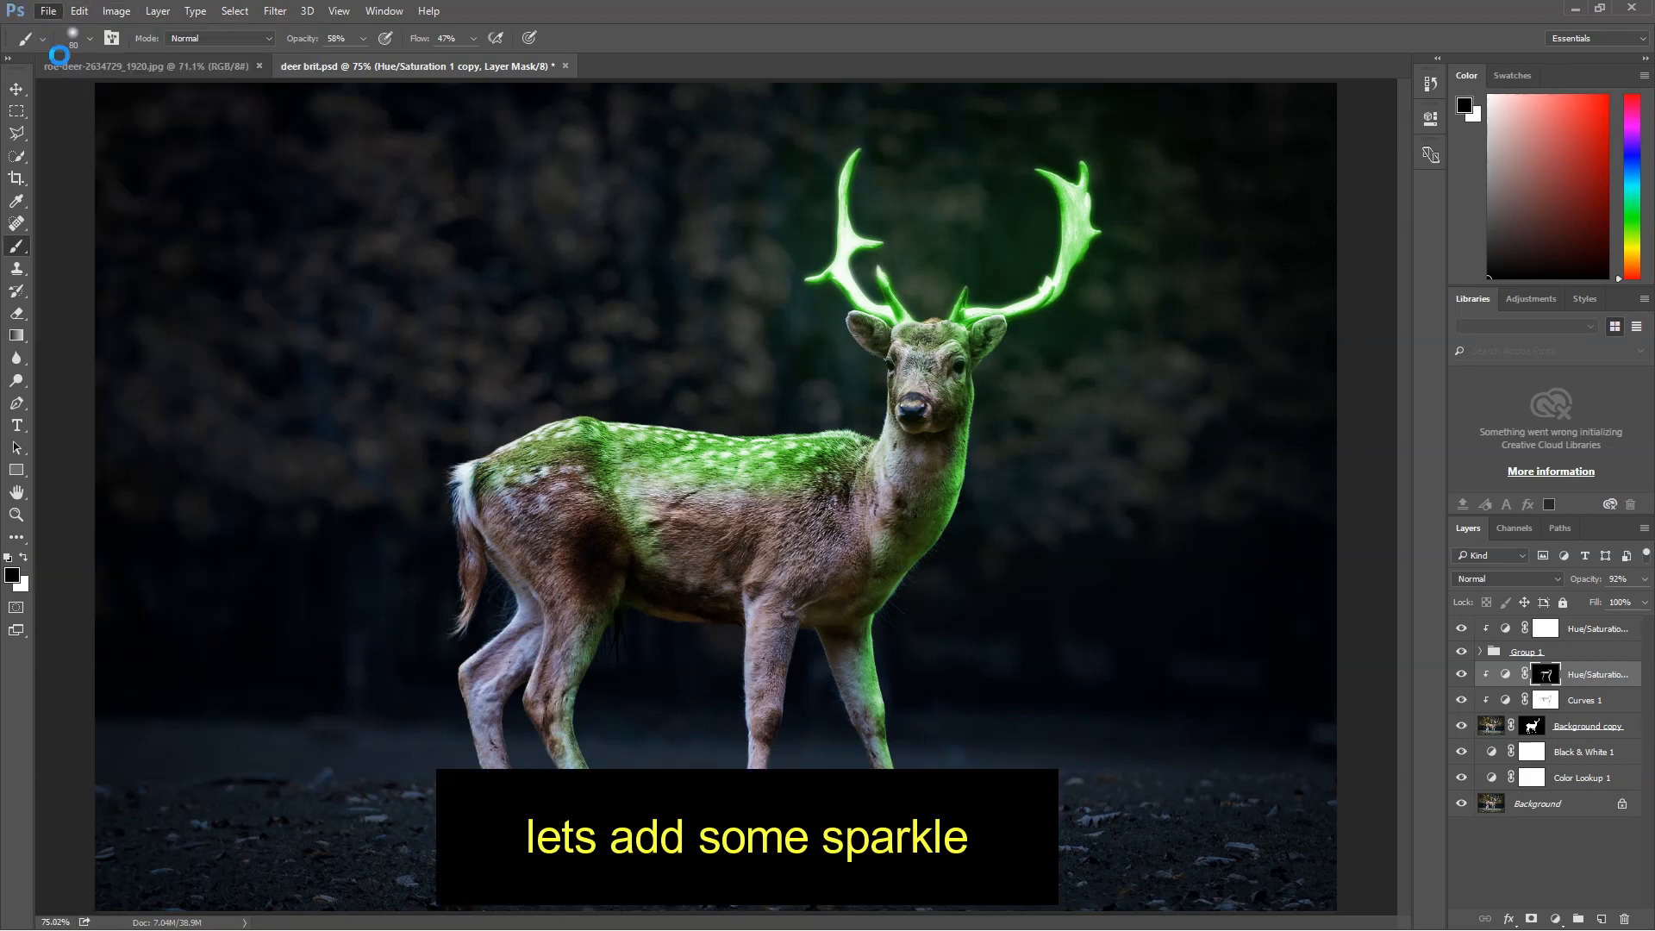
click(292, 330)
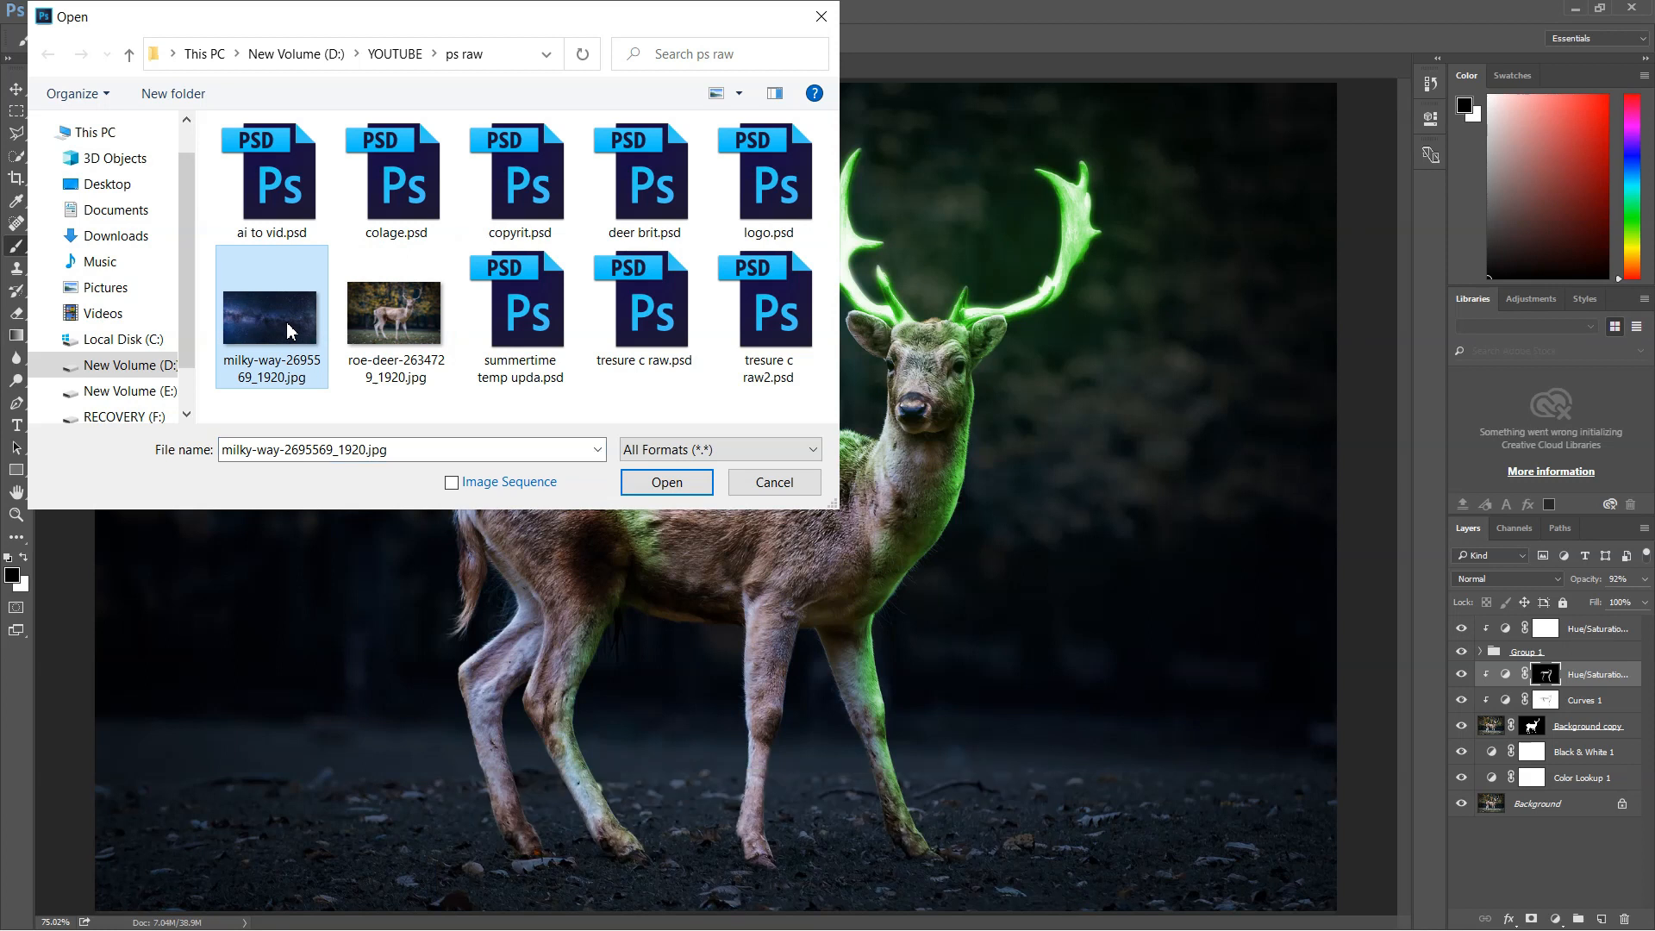
double_click(292, 330)
Bring the Milky Way image into deer brit.psd as the topmost layer and position it over the deer.
key(v)
drag(550, 393, 747, 579)
drag(798, 472, 753, 352)
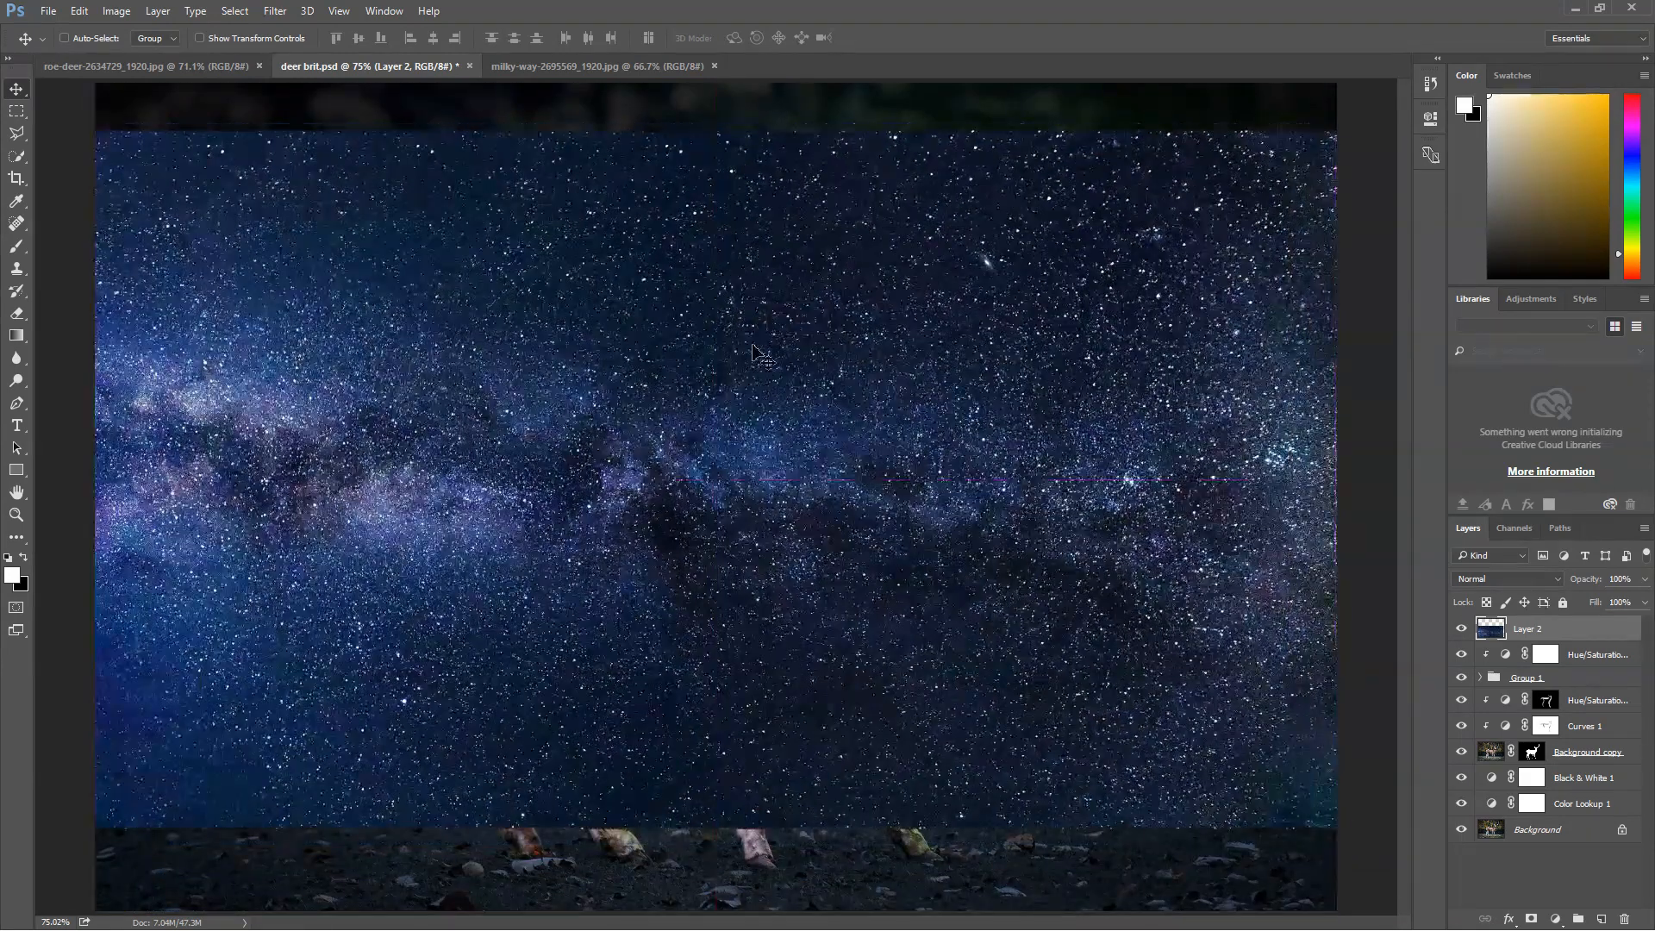
Scale the Milky Way layer proportionally to about 130% with Free Transform so that it covers the whole canvas.
key(ctrl+t)
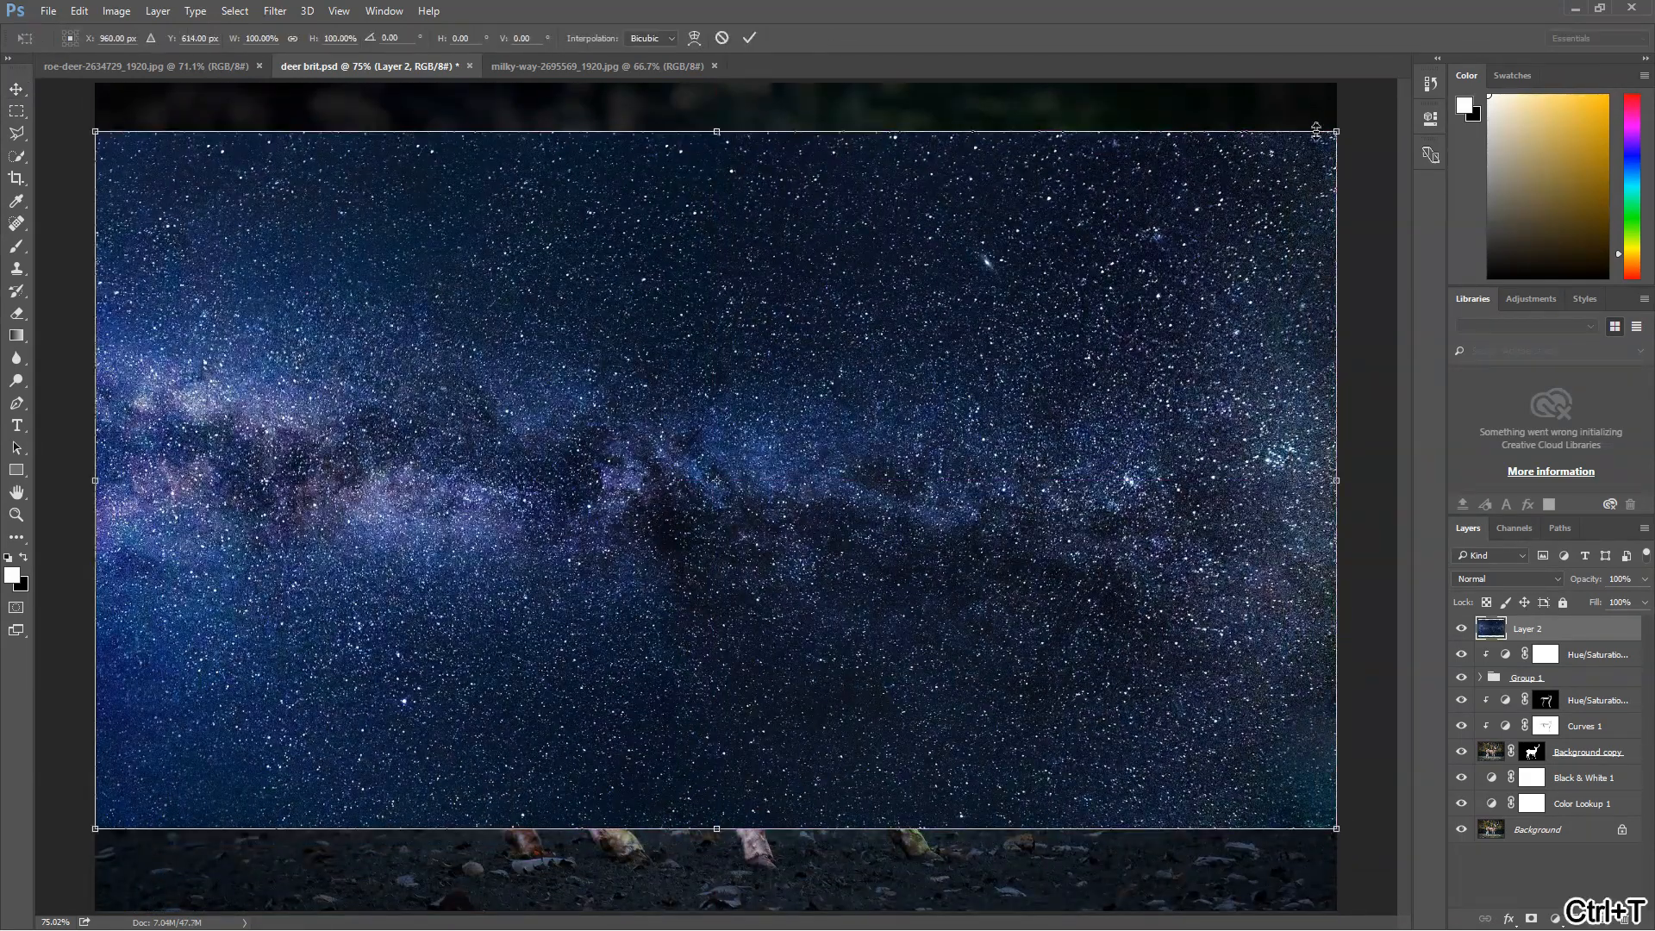
drag(1338, 132, 1573, 13)
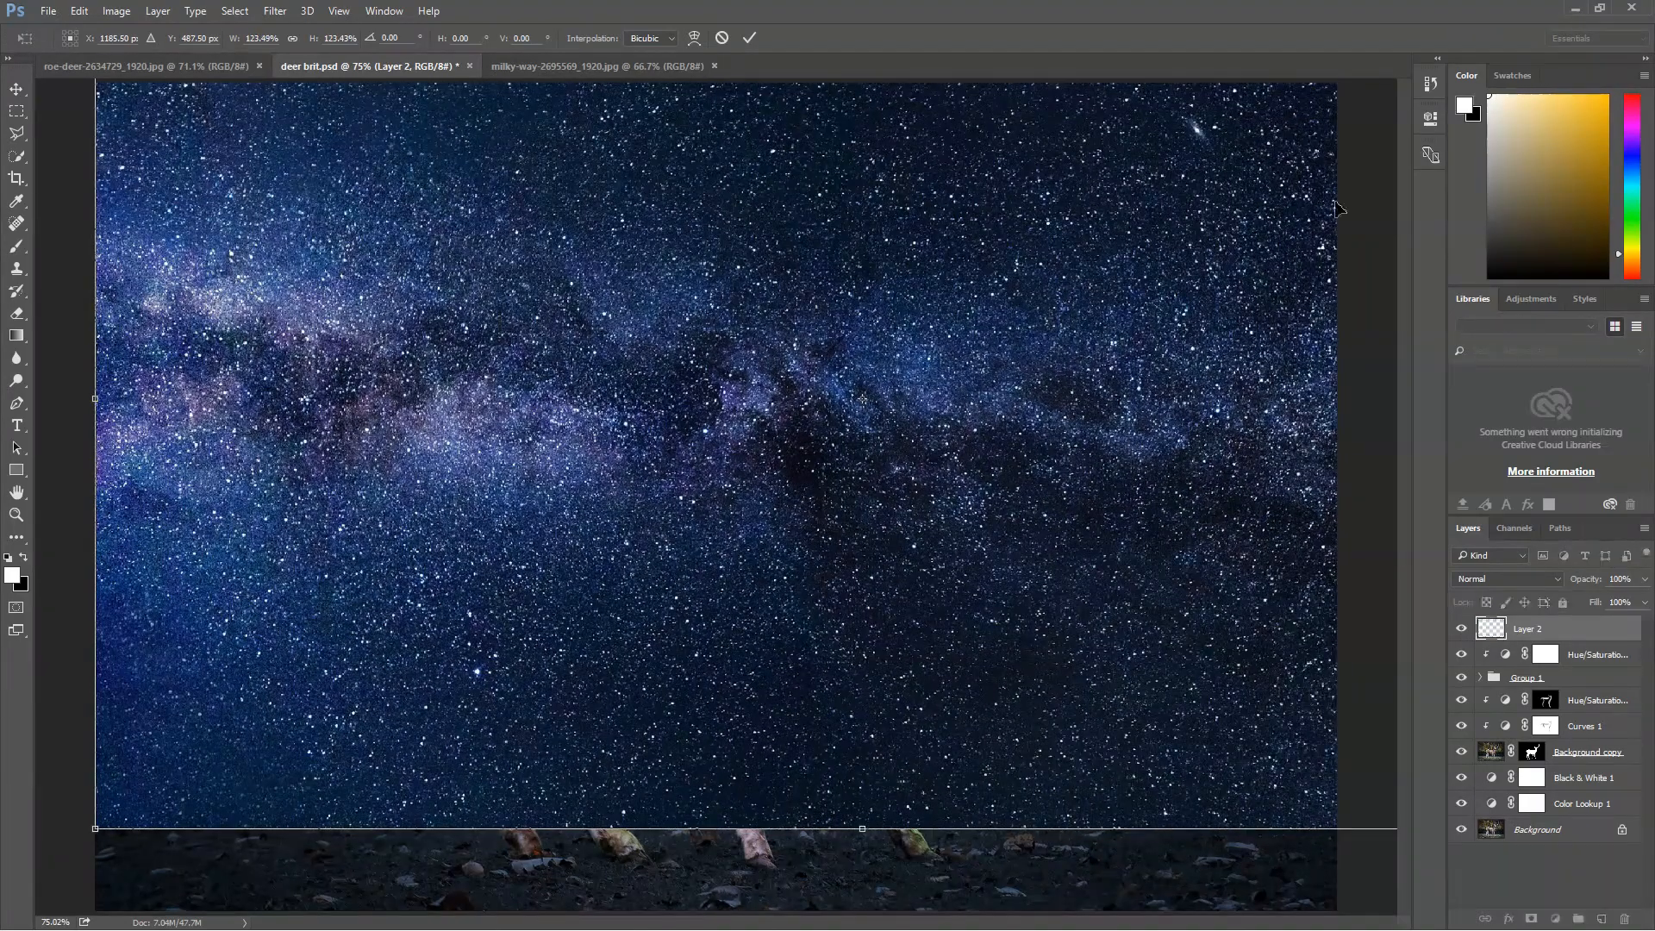
drag(945, 283, 677, 390)
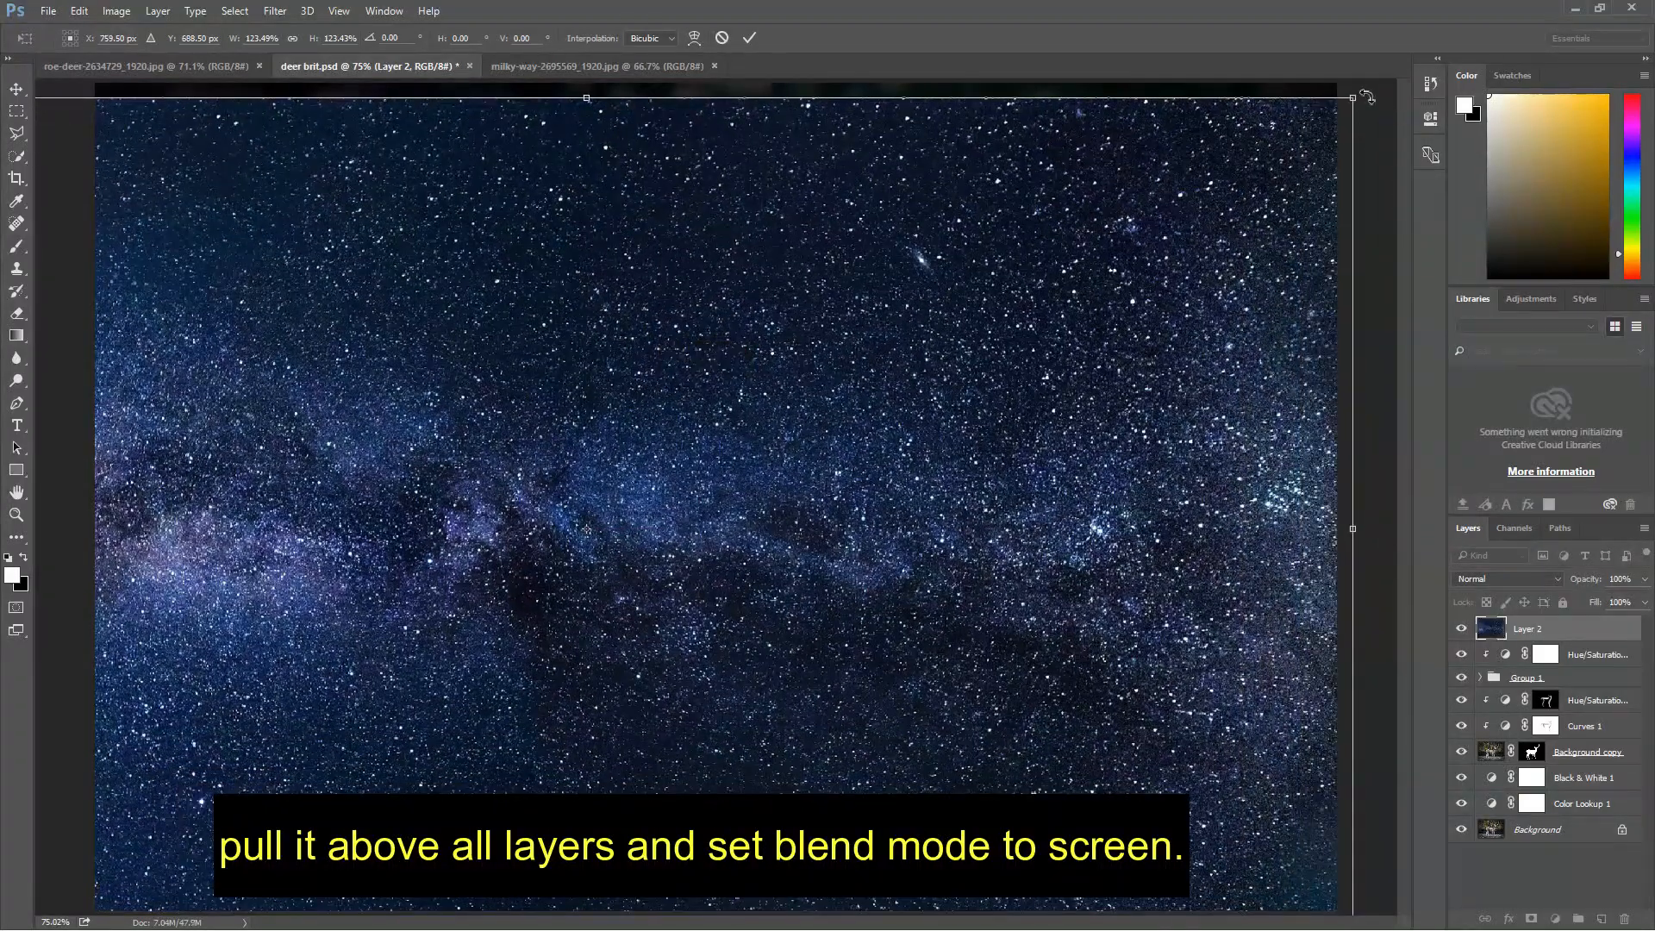
drag(1358, 95, 1436, 38)
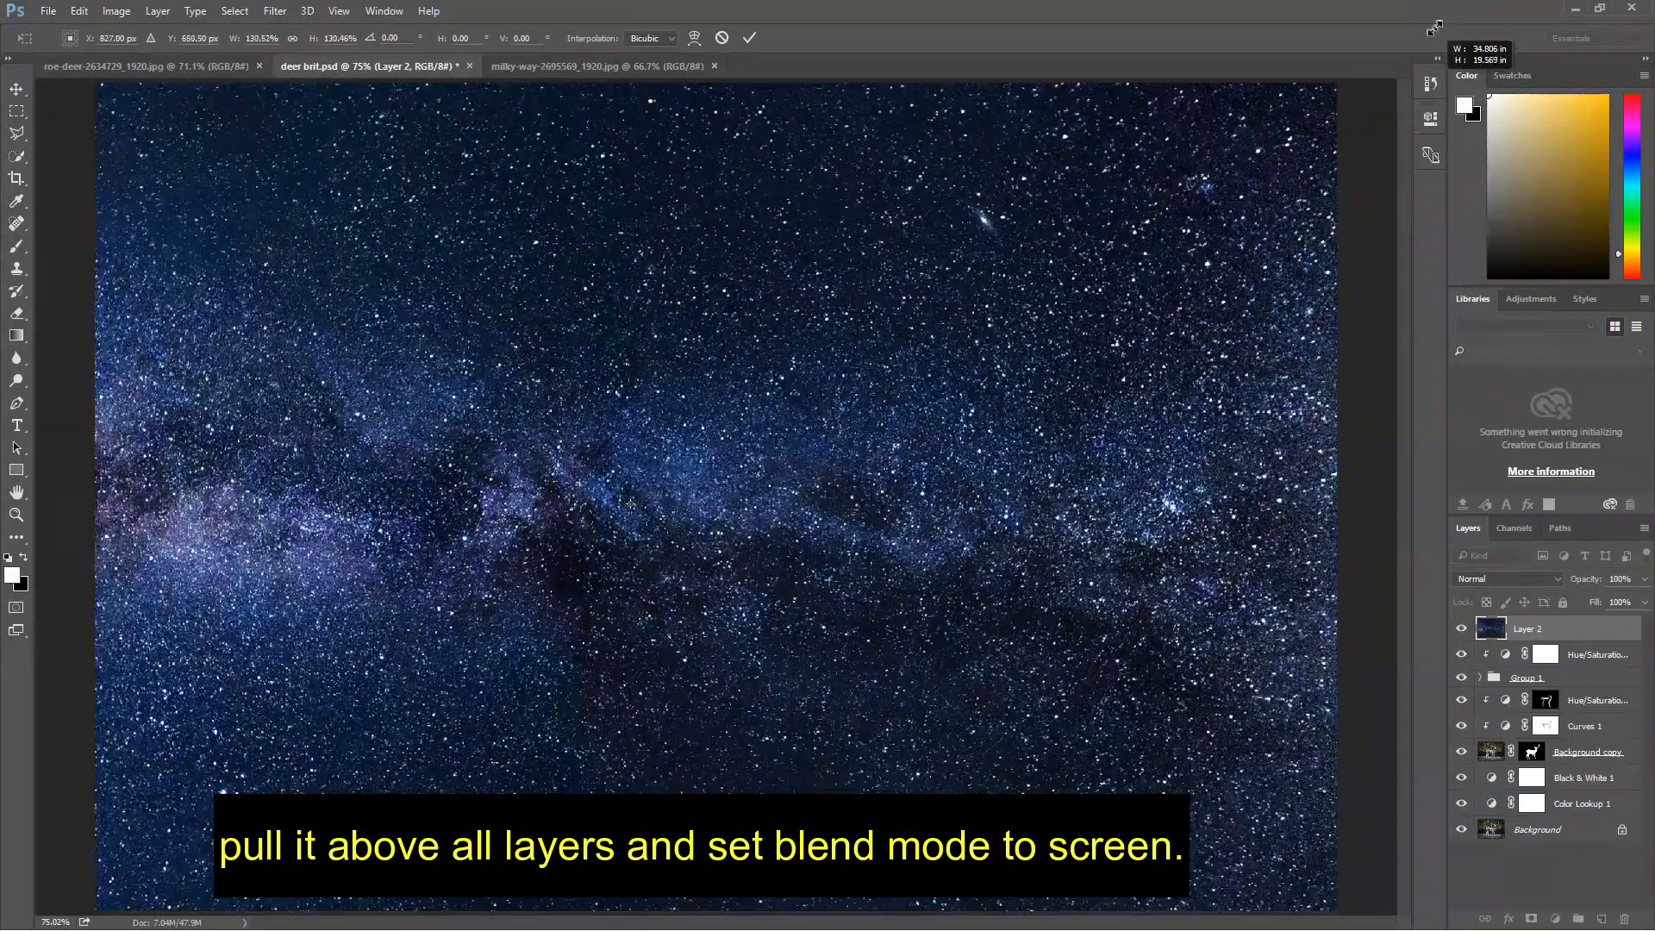
Set the Milky Way layer's blend mode to Screen, shift it slightly left and down, and apply the transform.
click(1518, 581)
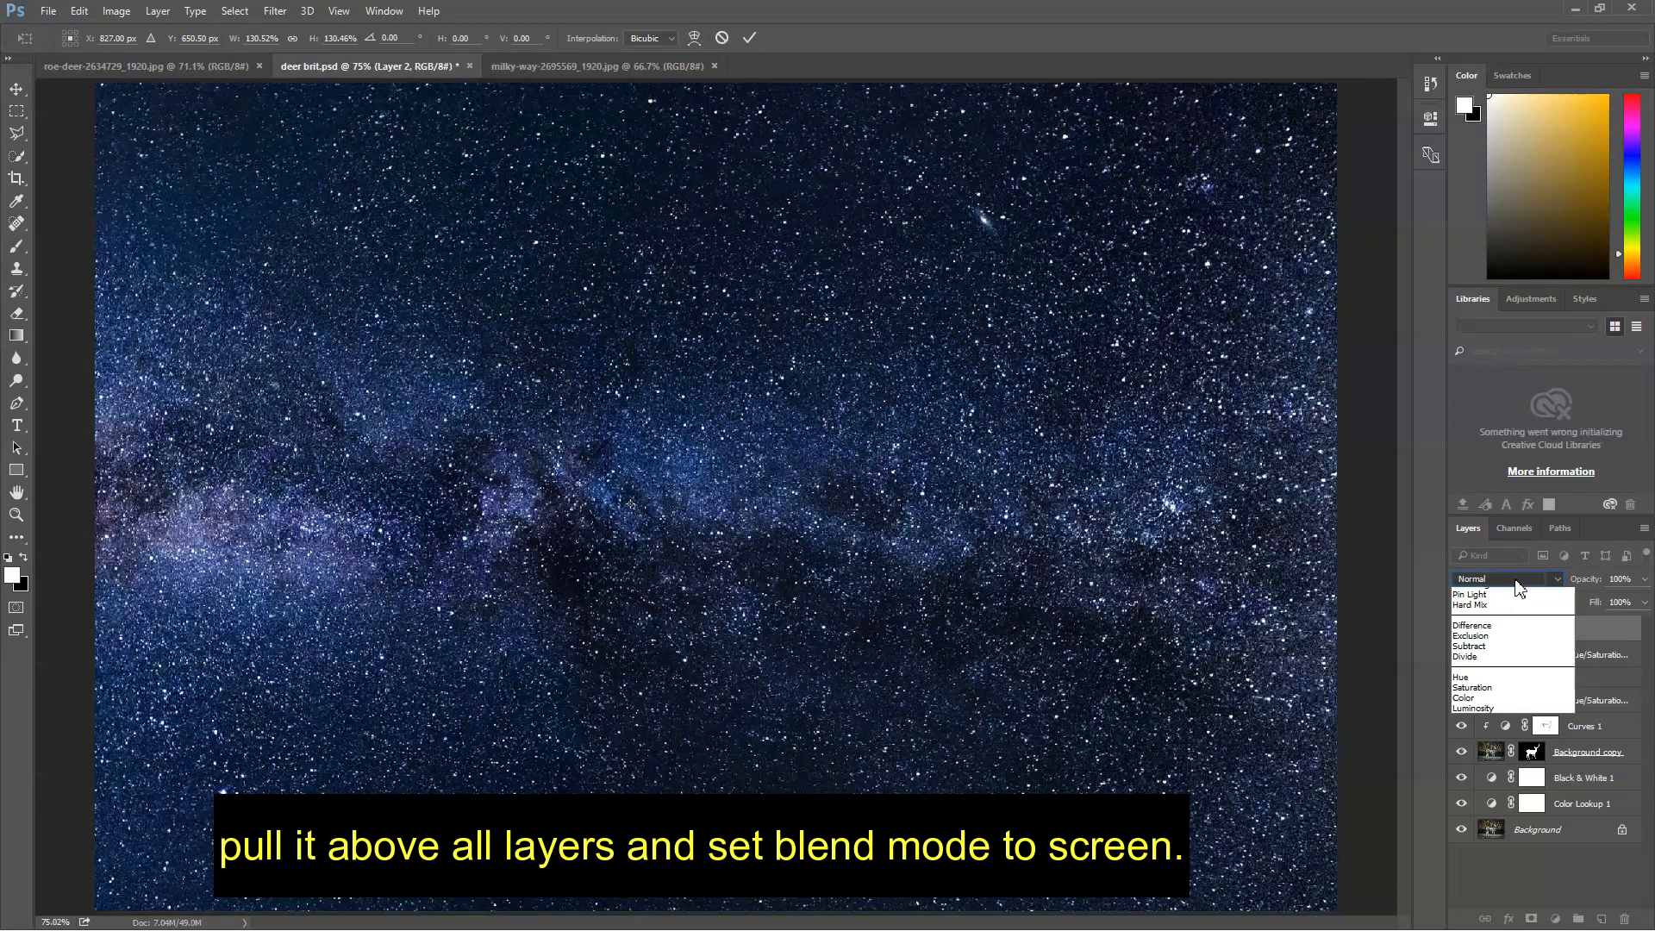
click(1490, 696)
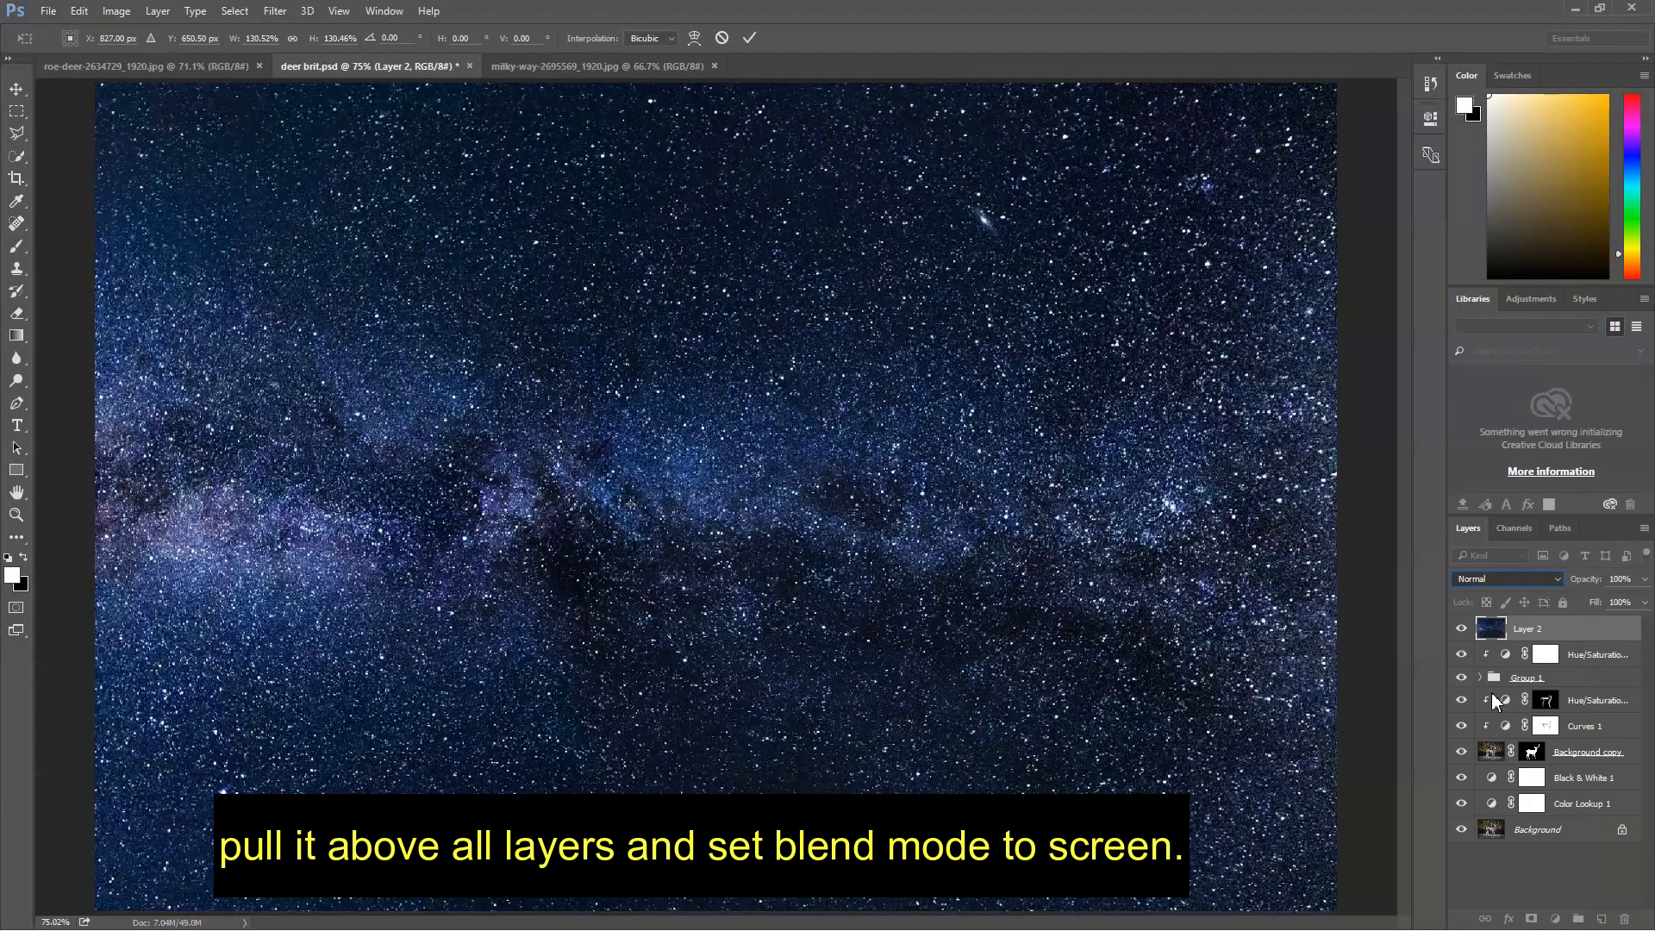
drag(1119, 363, 1078, 387)
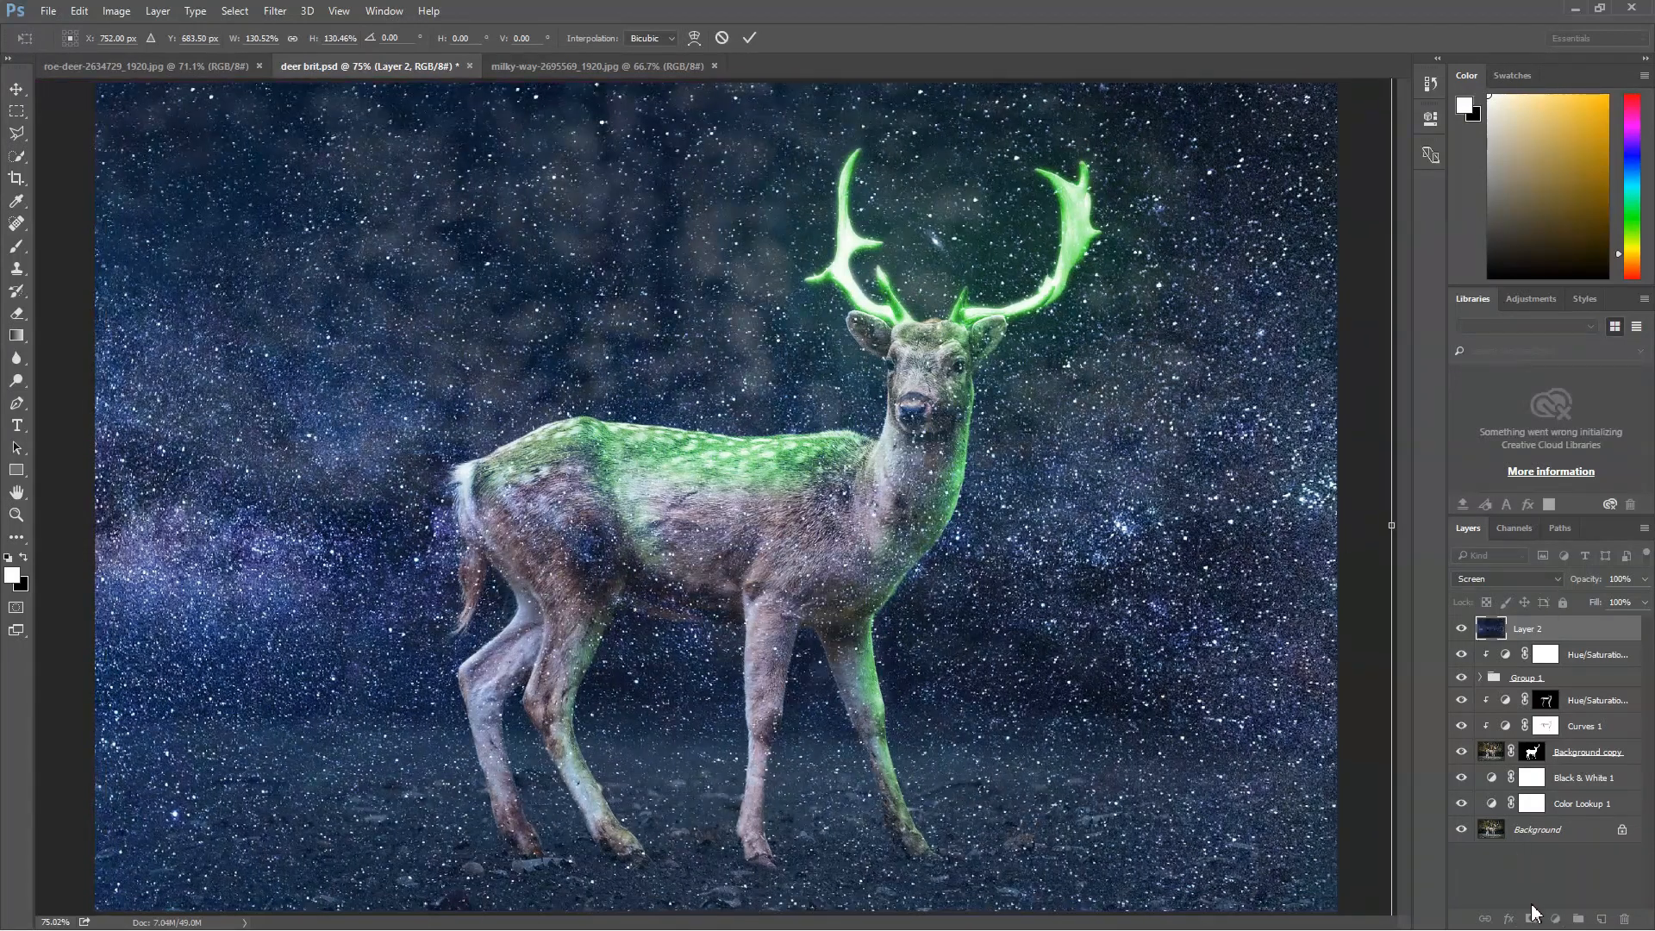
click(749, 39)
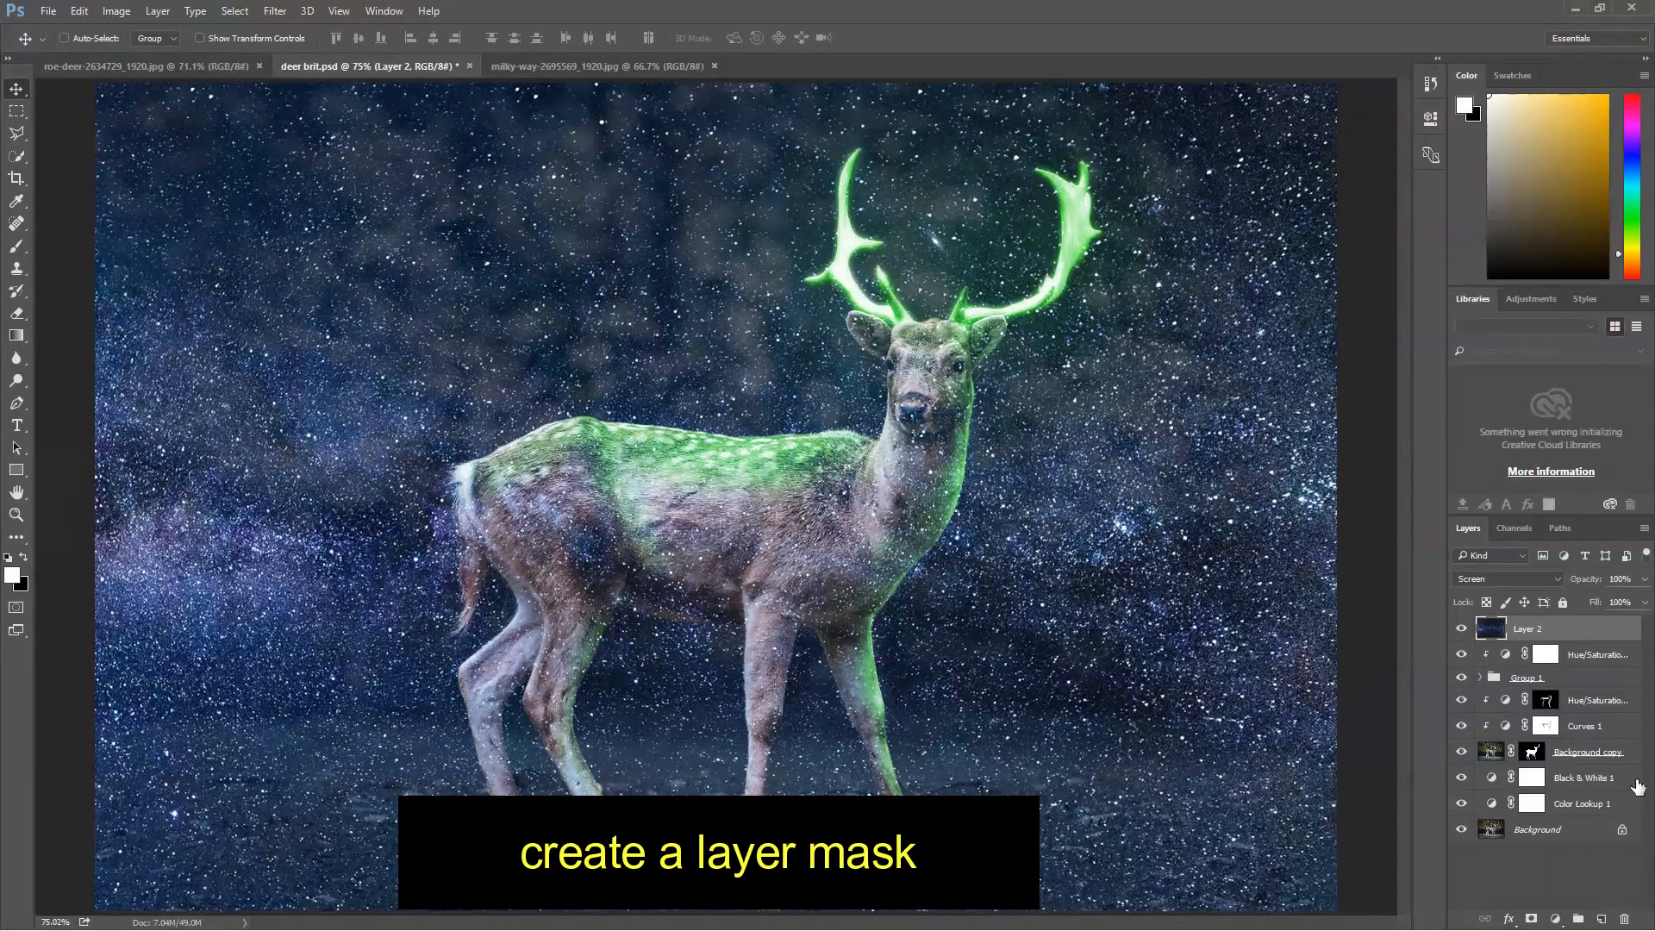
Give the Milky Way layer an inverted black mask and paint white around both antlers with a 175-pixel soft brush to reveal stars.
click(1532, 920)
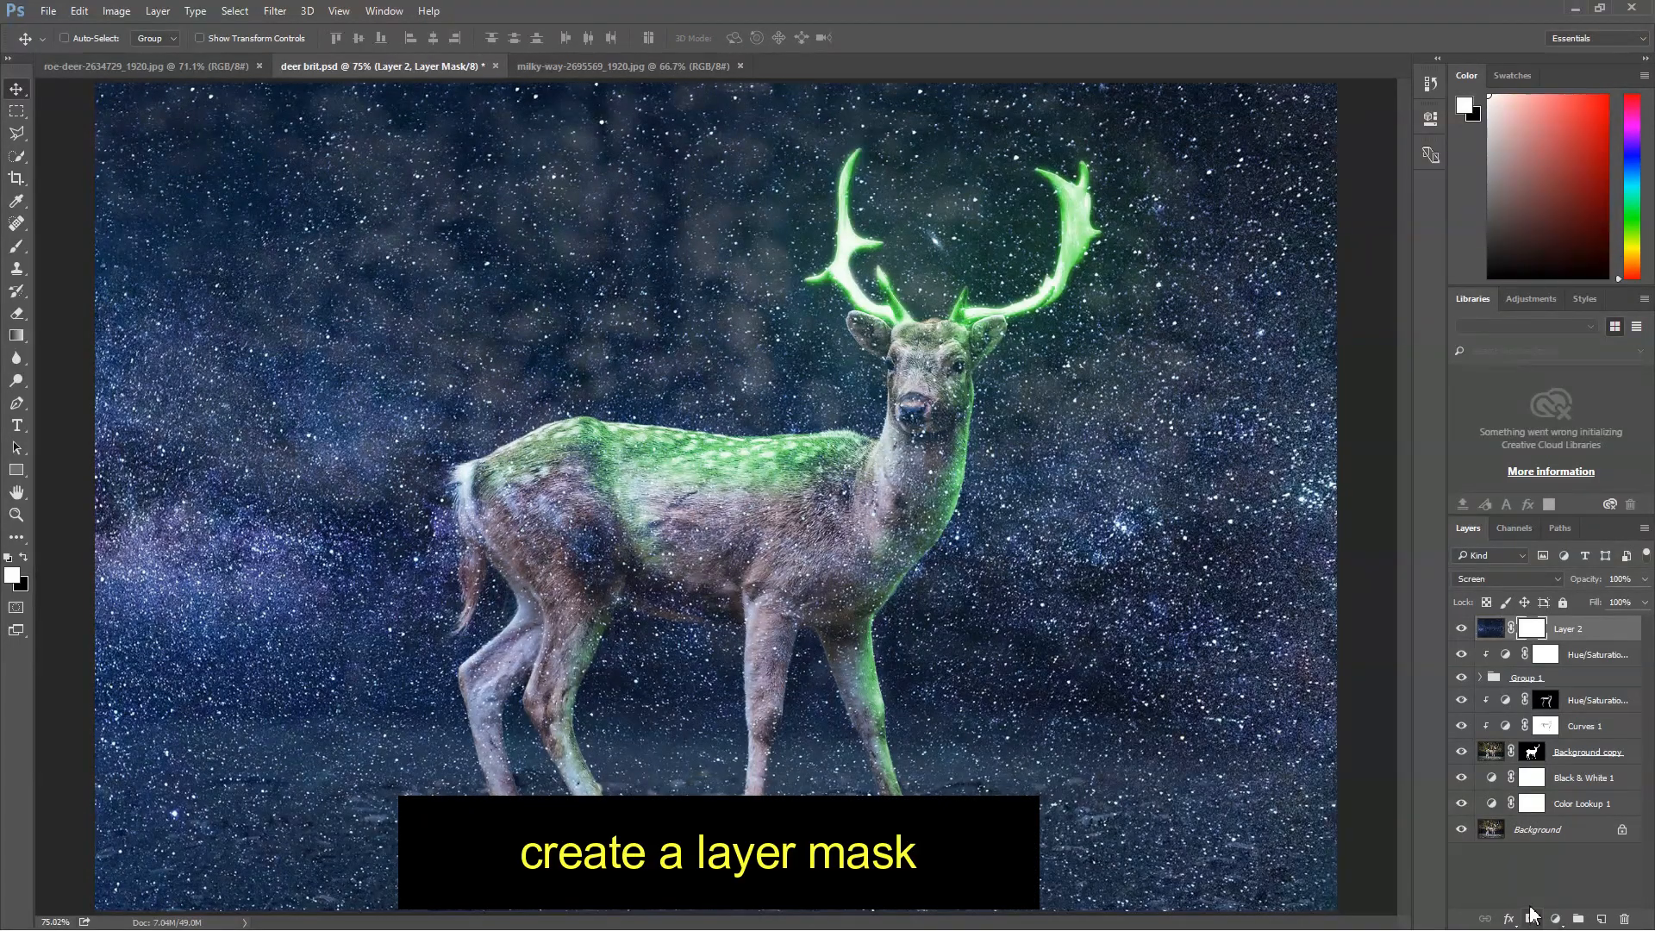
key(ctrl+i)
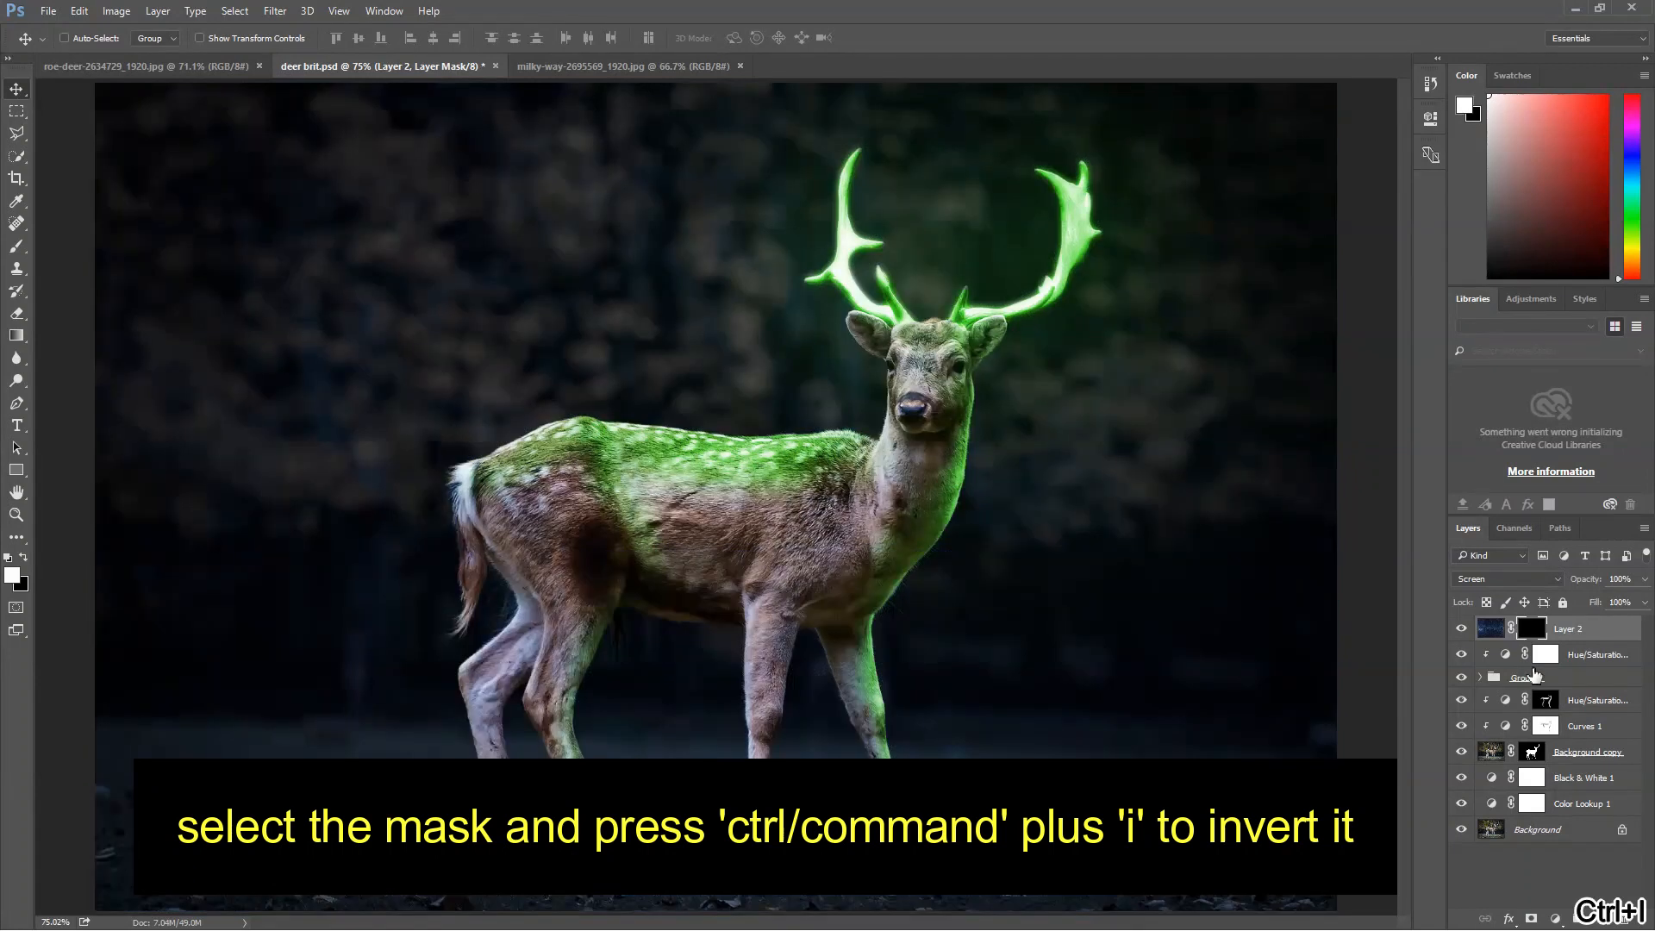
key(b)
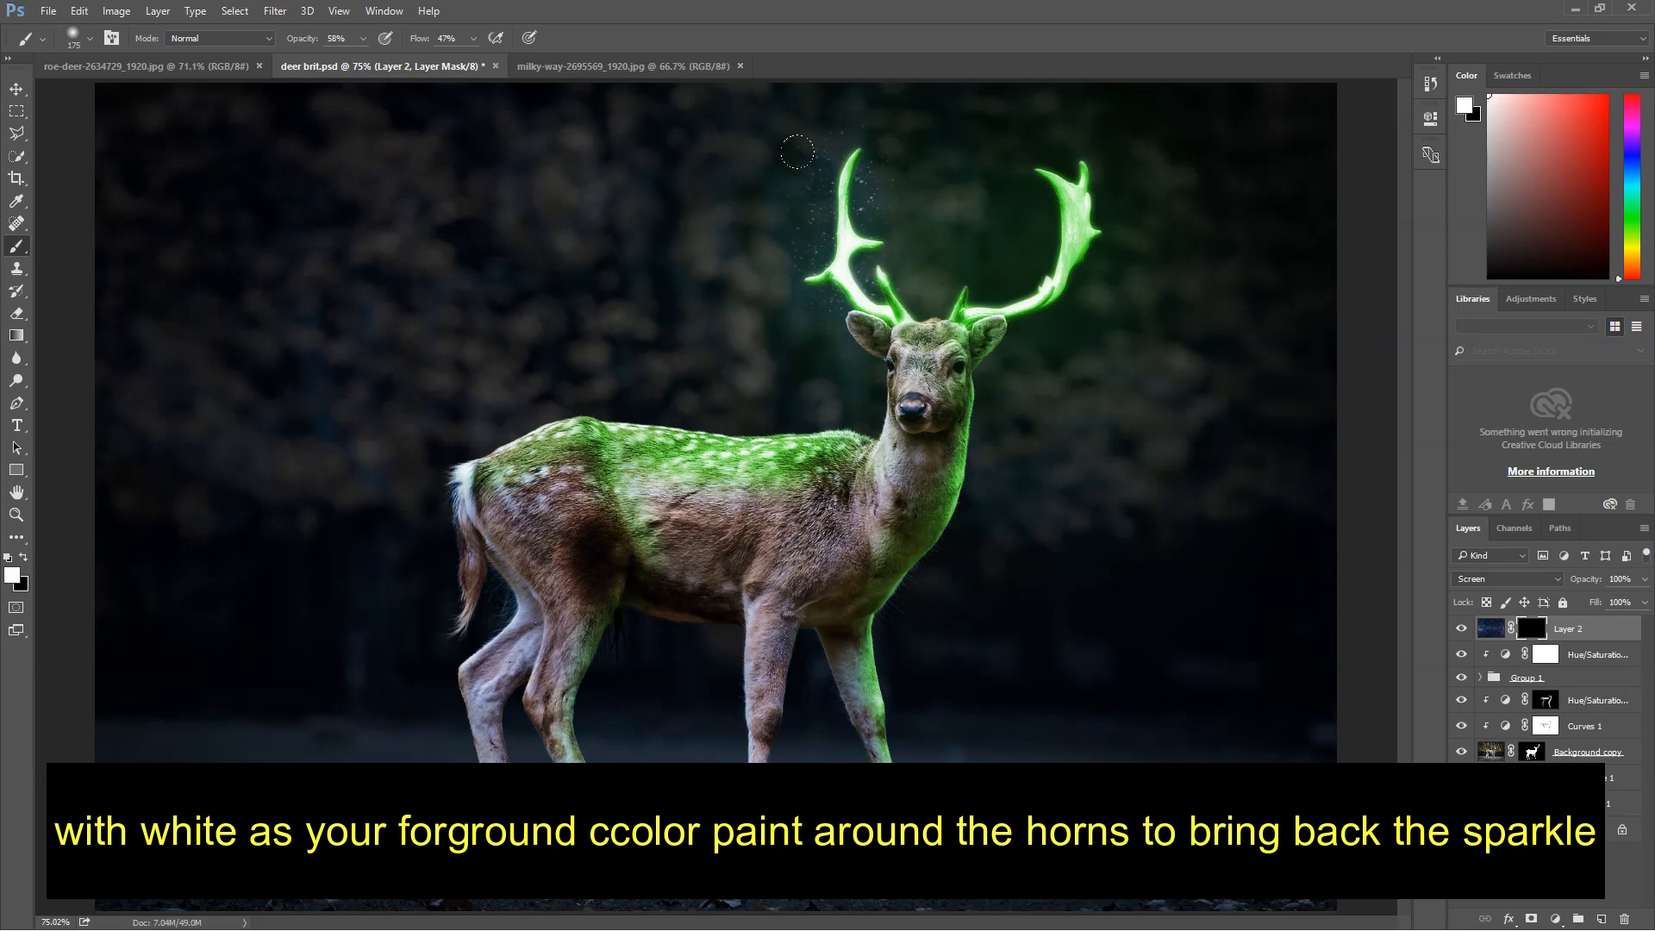
drag(820, 135, 836, 242)
mouse_move(1049, 223)
mouse_down()
mouse_move(1052, 124)
mouse_move(882, 211)
mouse_move(923, 164)
mouse_up()
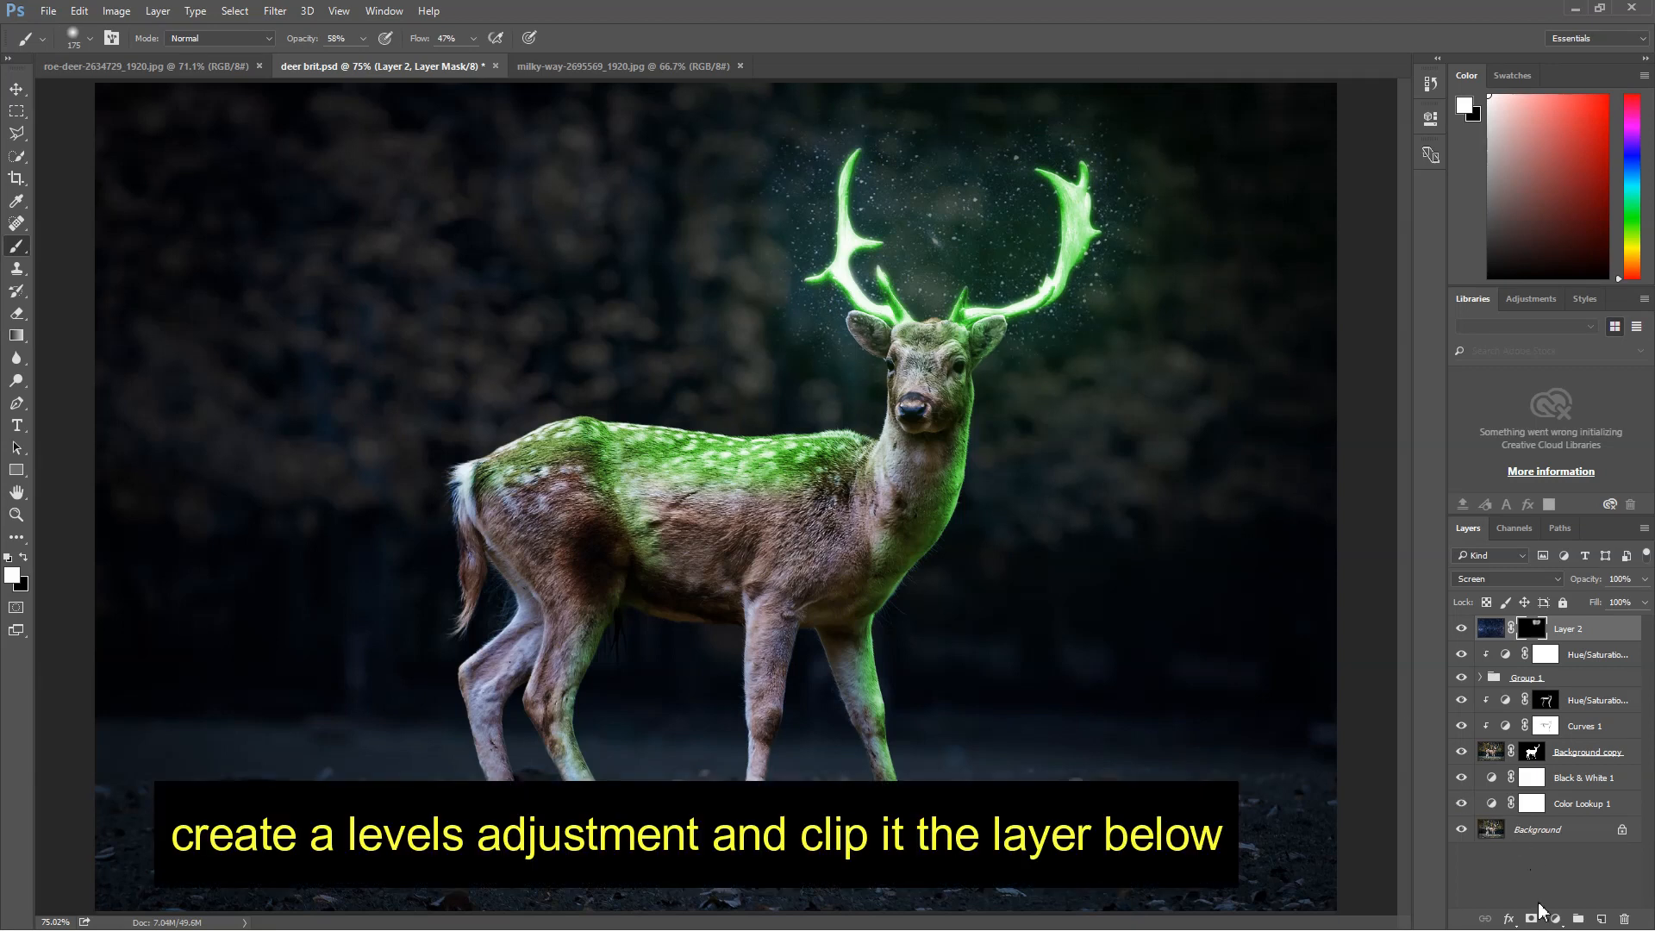
Add a Levels adjustment clipped to the Milky Way layer with input levels 24, 0.60 and 236.
click(1557, 919)
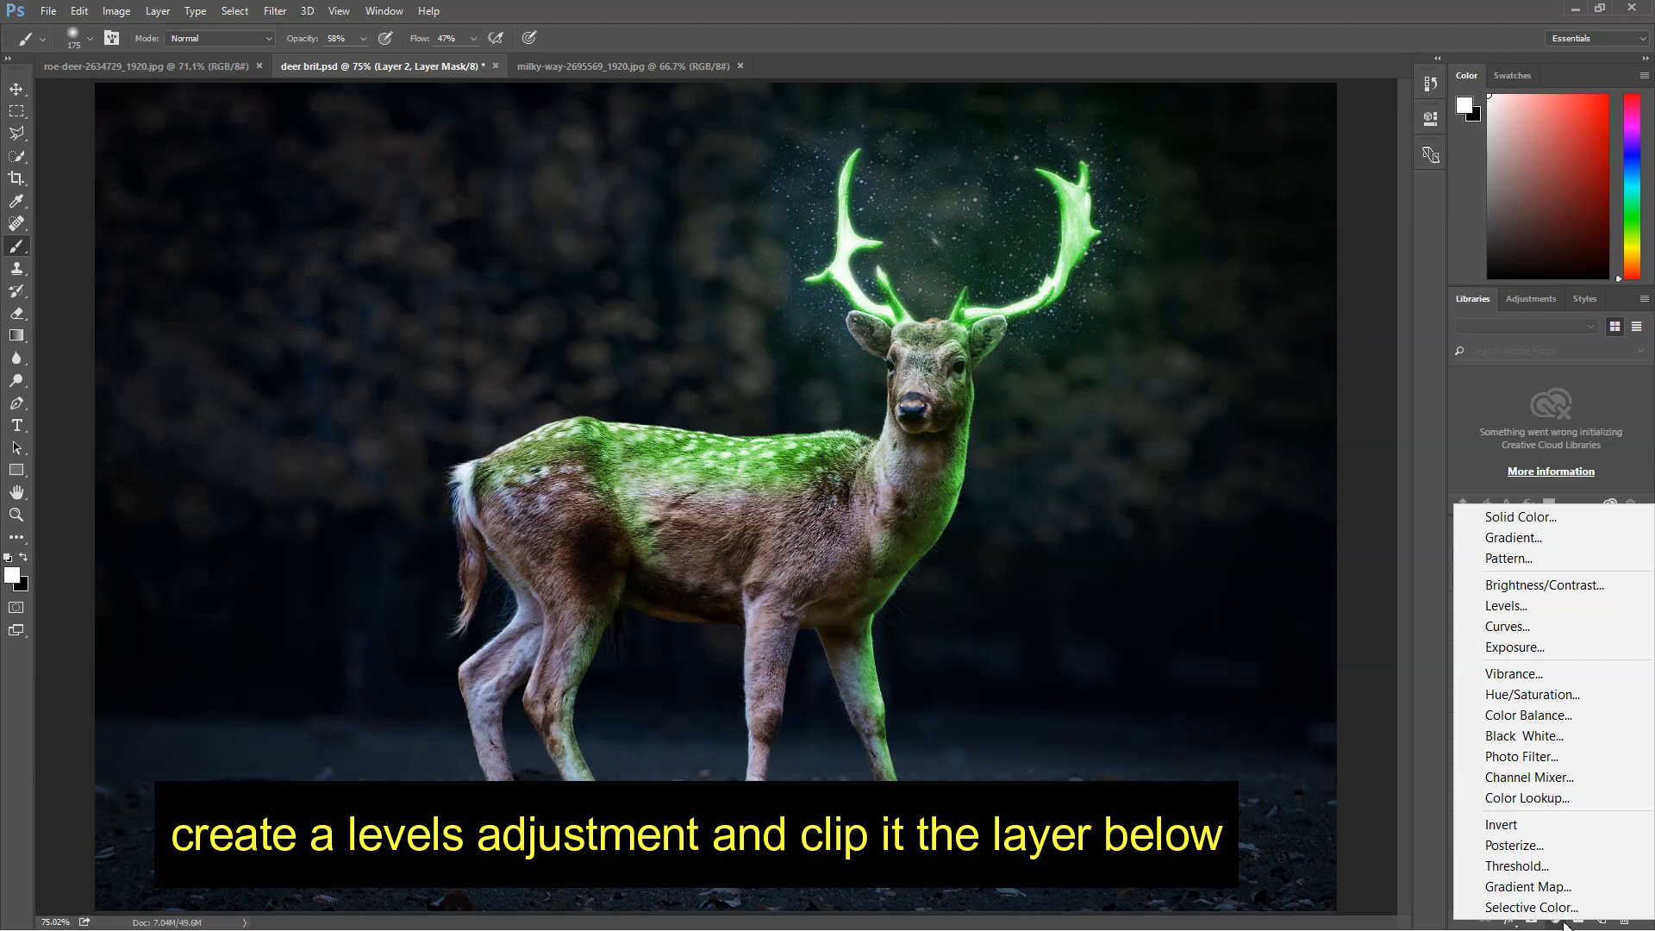
click(1543, 606)
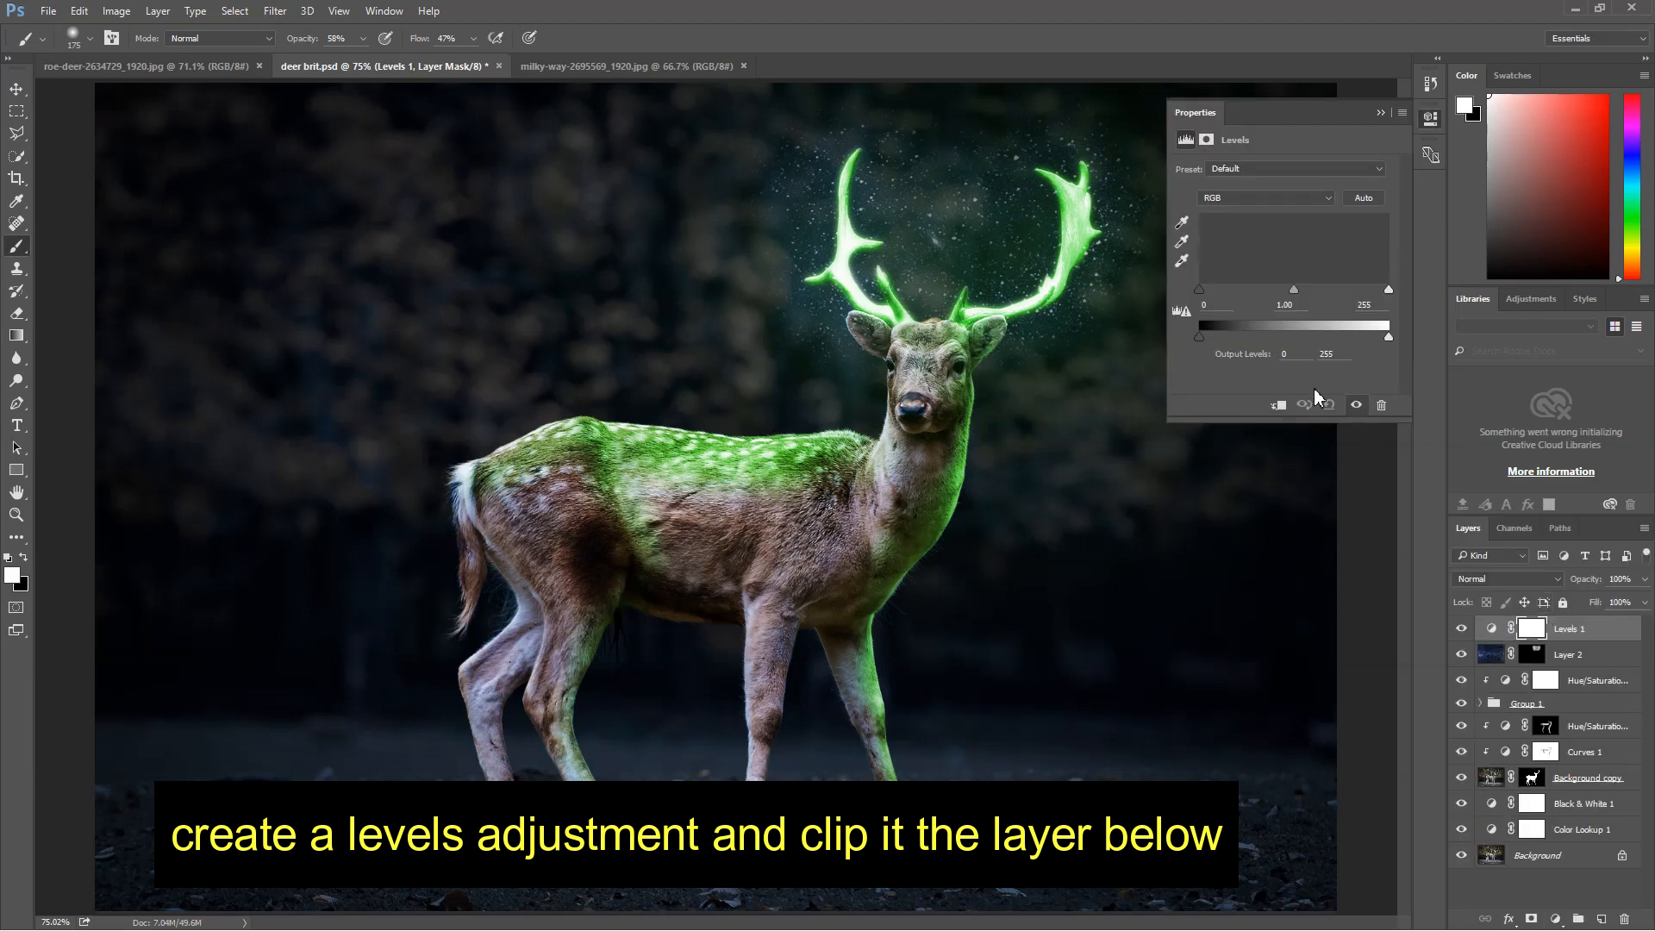
click(1278, 404)
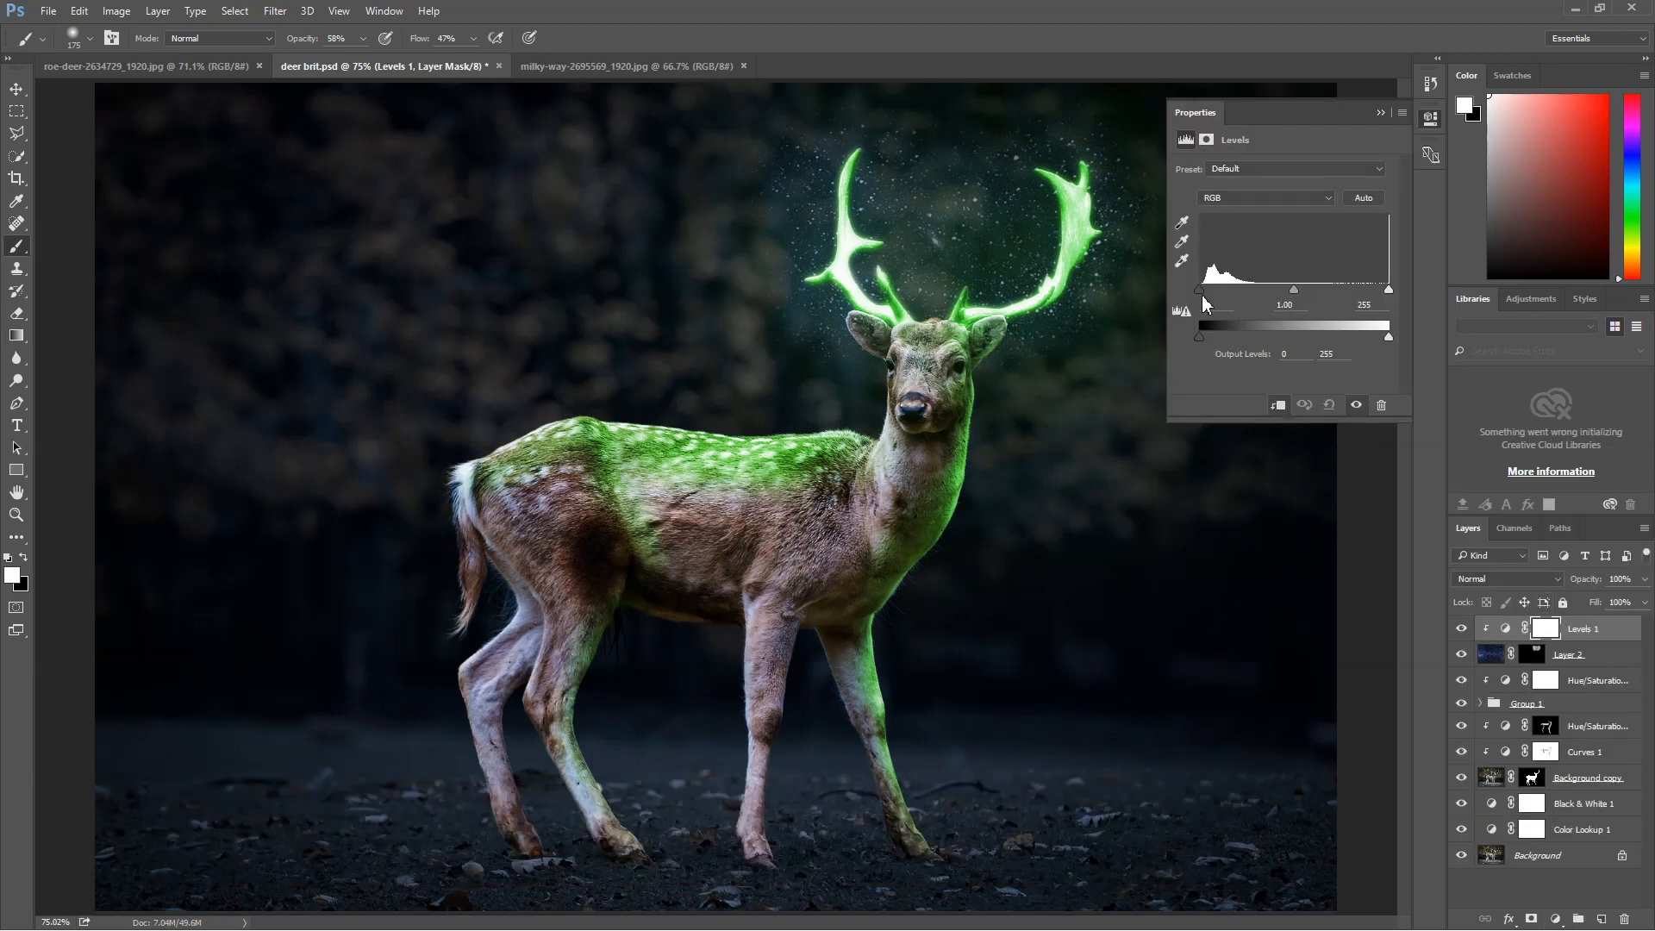
drag(1202, 294, 1374, 294)
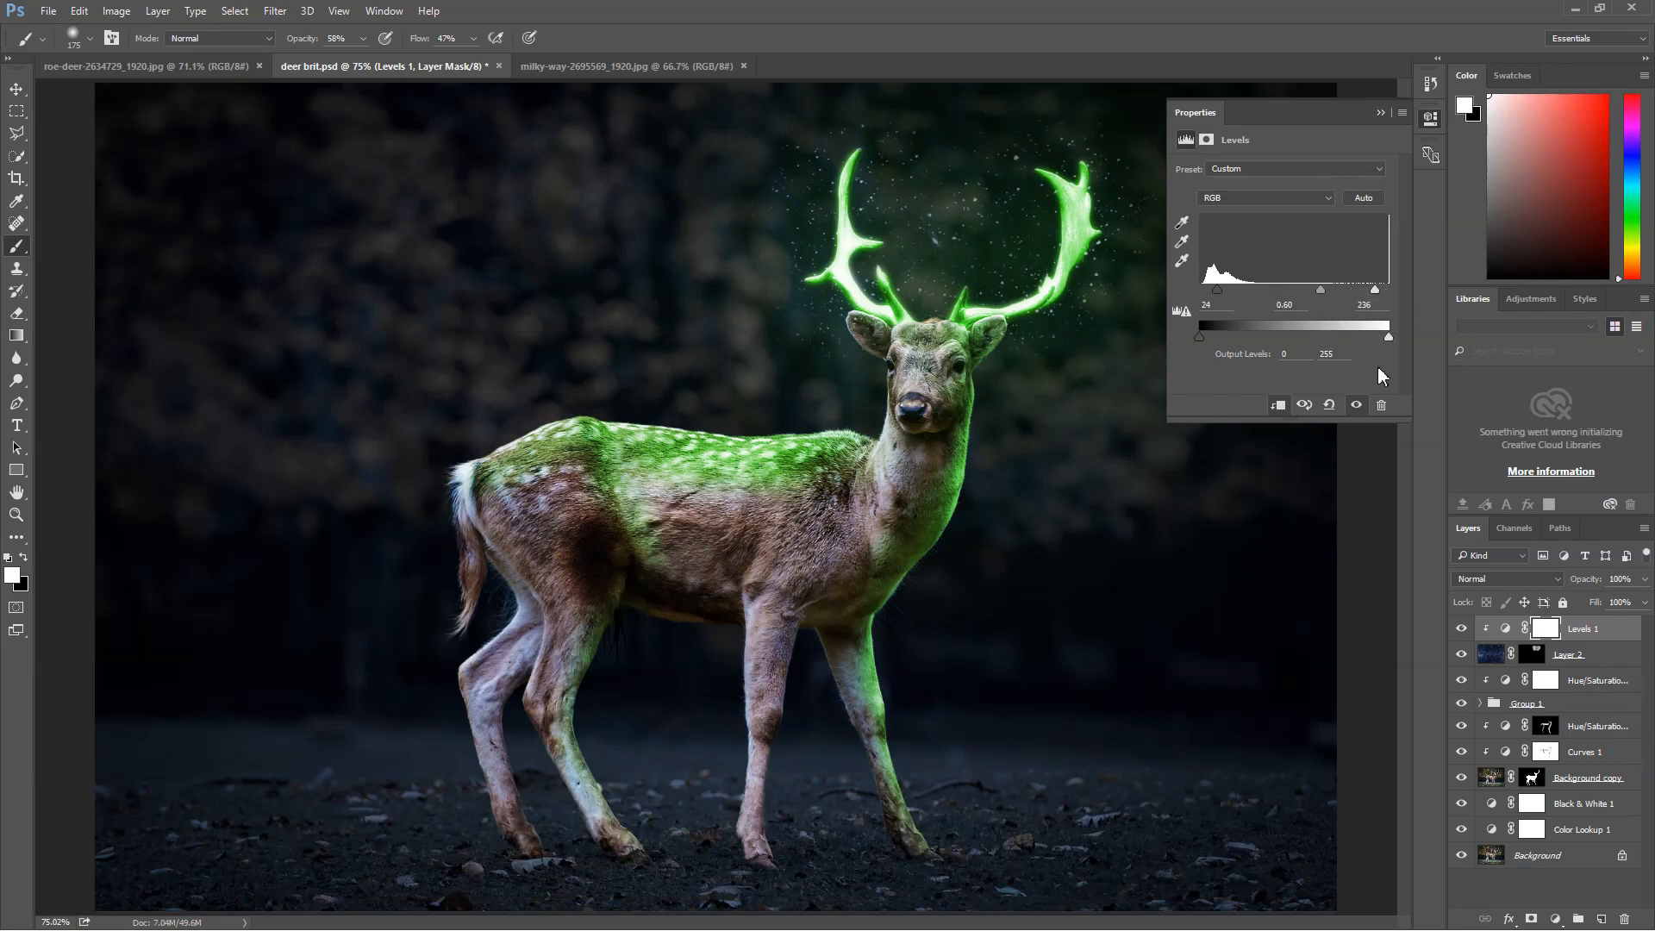
click(1380, 112)
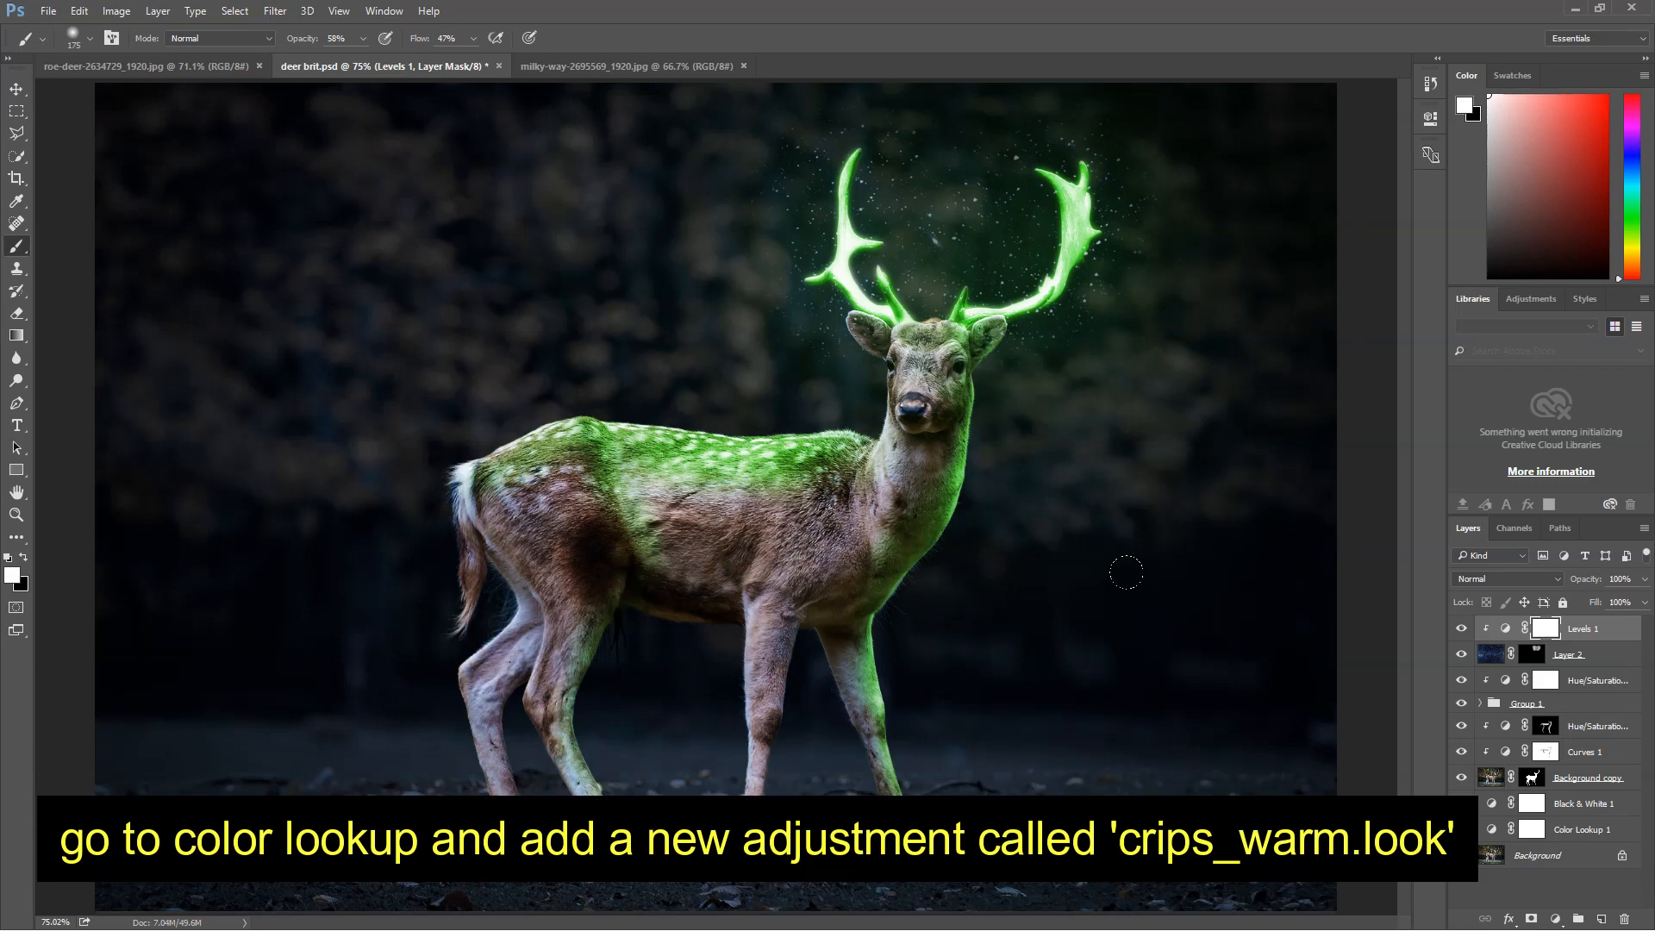
Add a Color Lookup adjustment above all layers using the Crisp_Warm.look 3D LUT.
click(1557, 920)
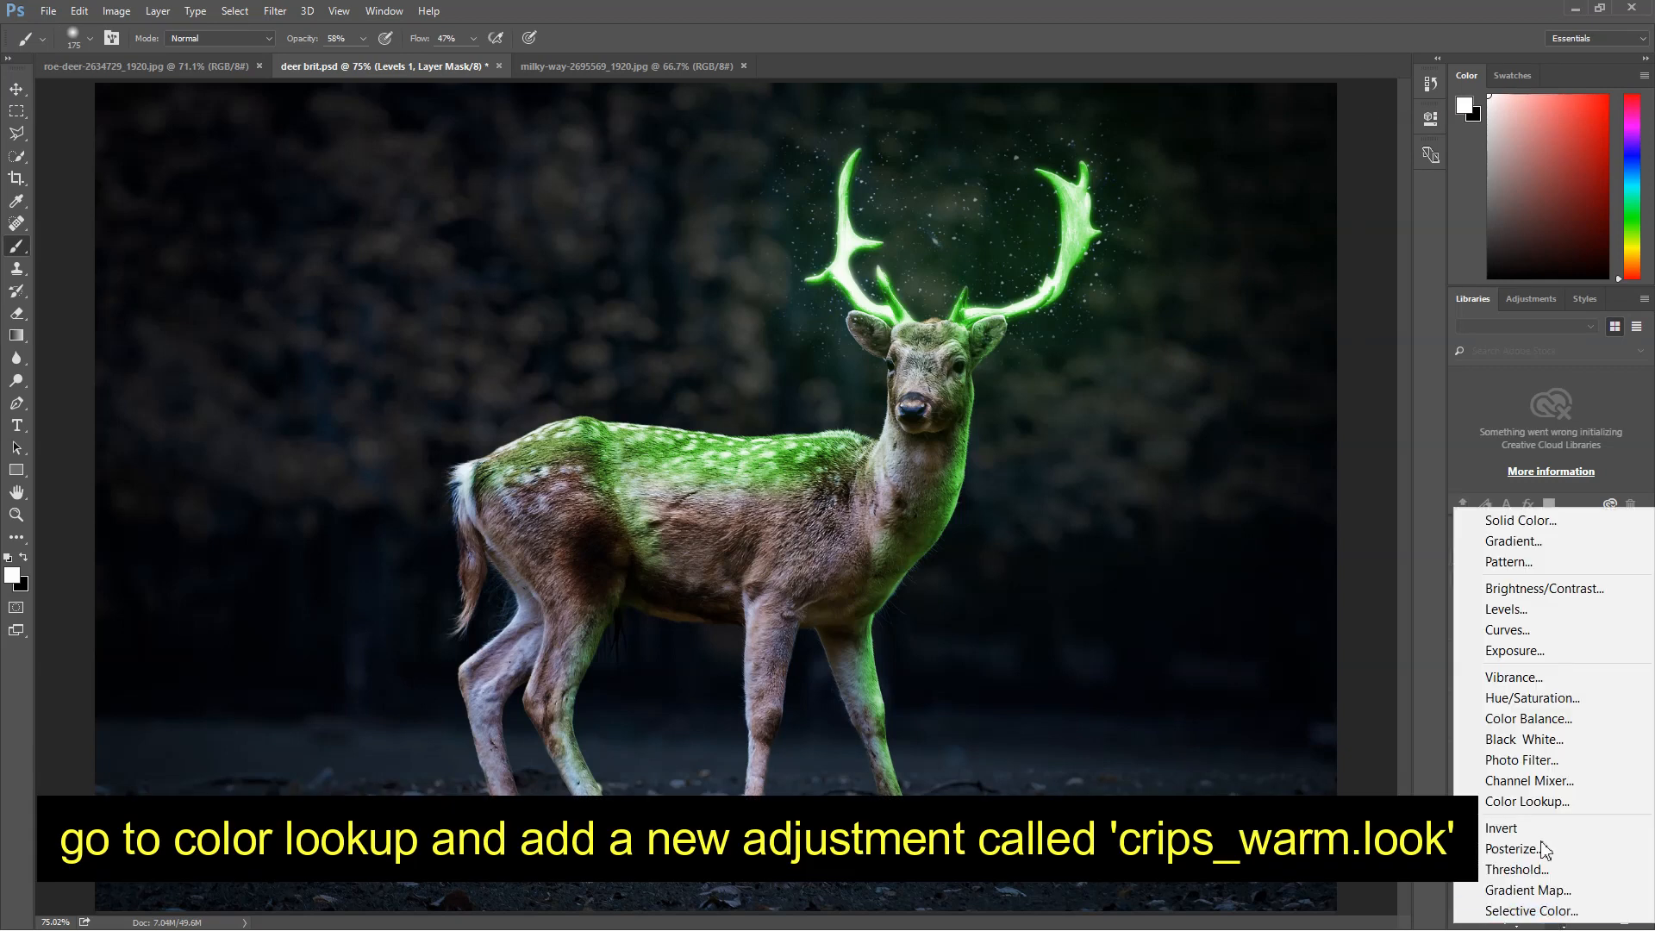
click(1558, 801)
click(1315, 169)
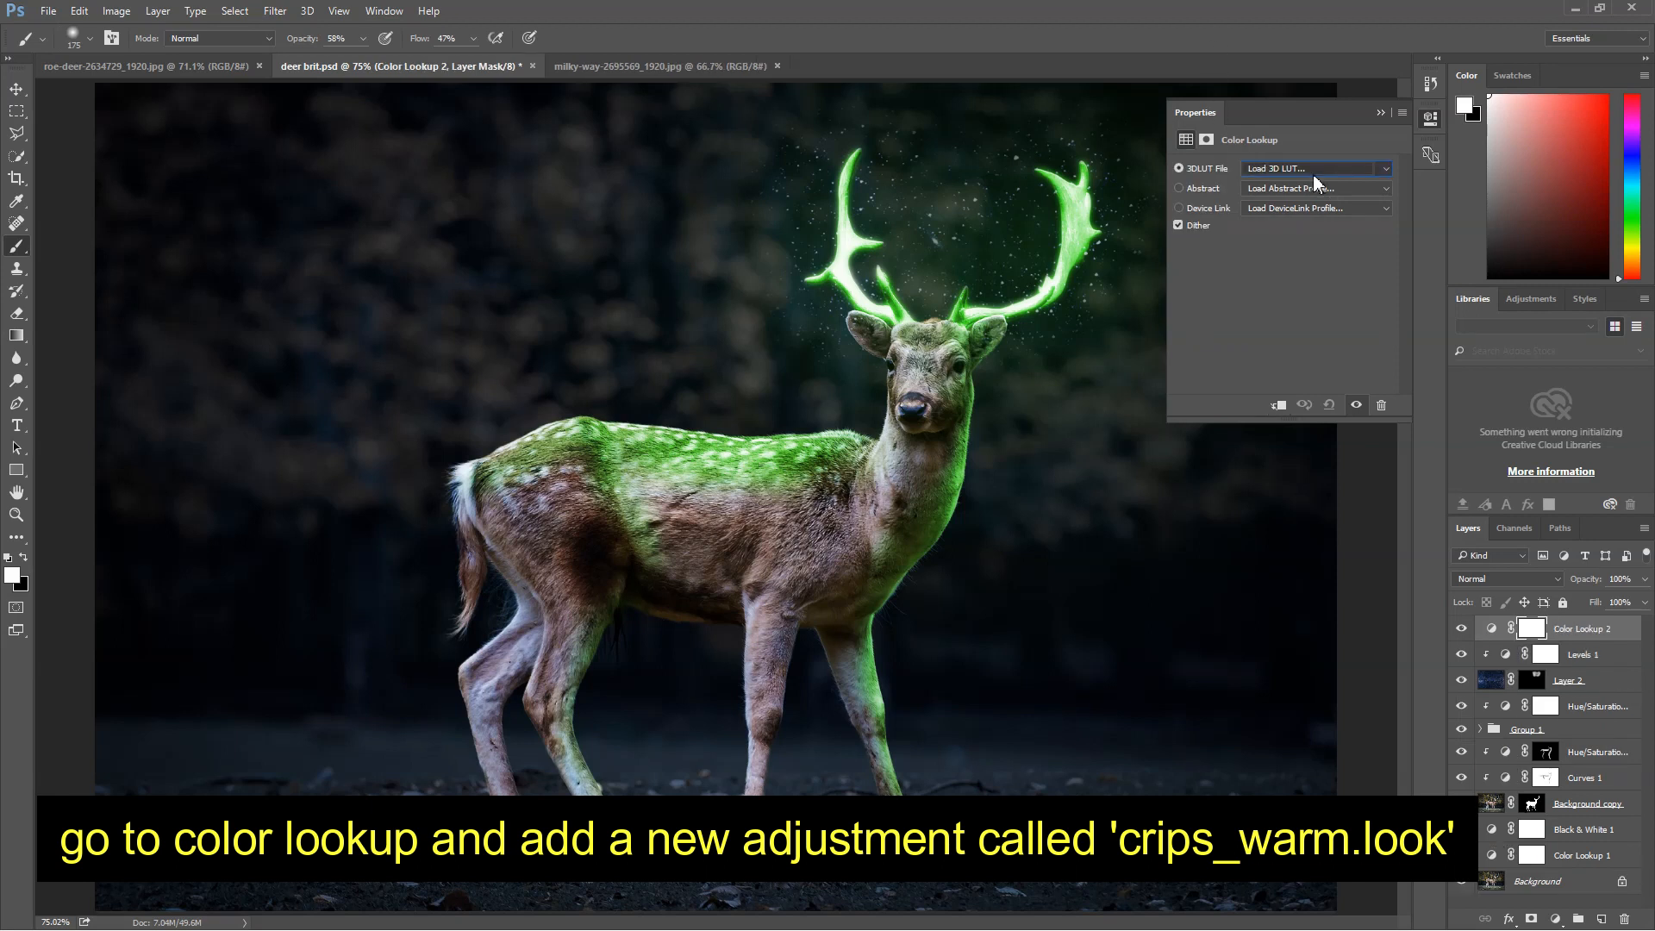
click(1359, 301)
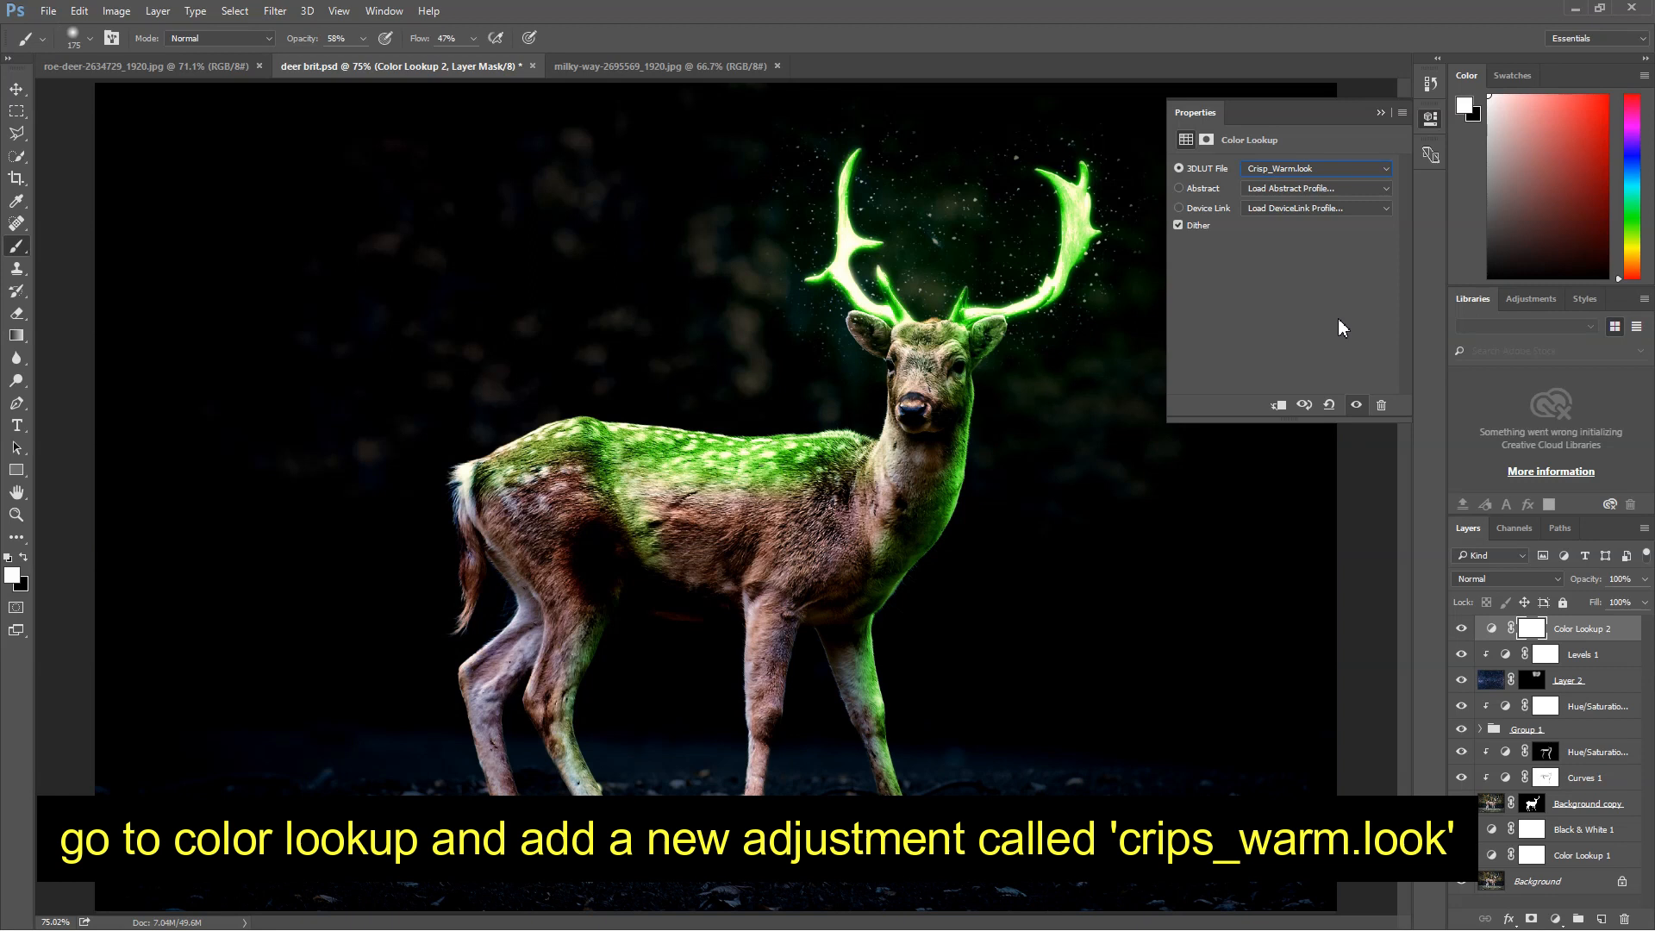
click(1381, 112)
Lower the new Color Lookup layer's opacity to 26%.
click(1645, 580)
drag(1645, 601, 1582, 603)
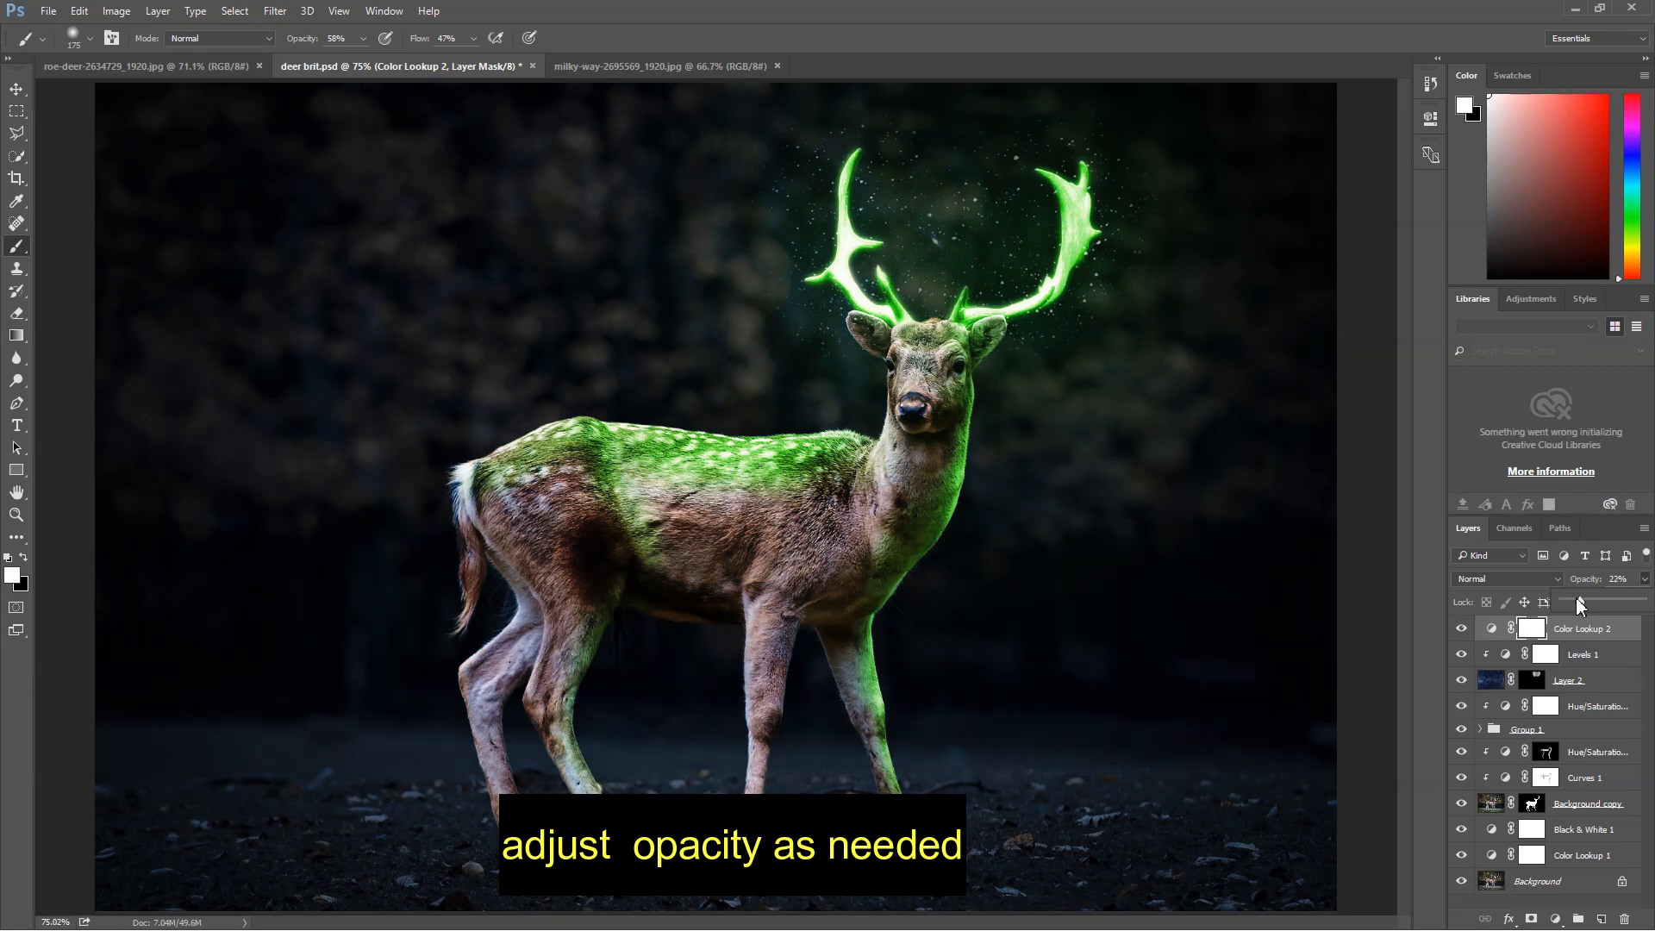
drag(1582, 603, 1586, 607)
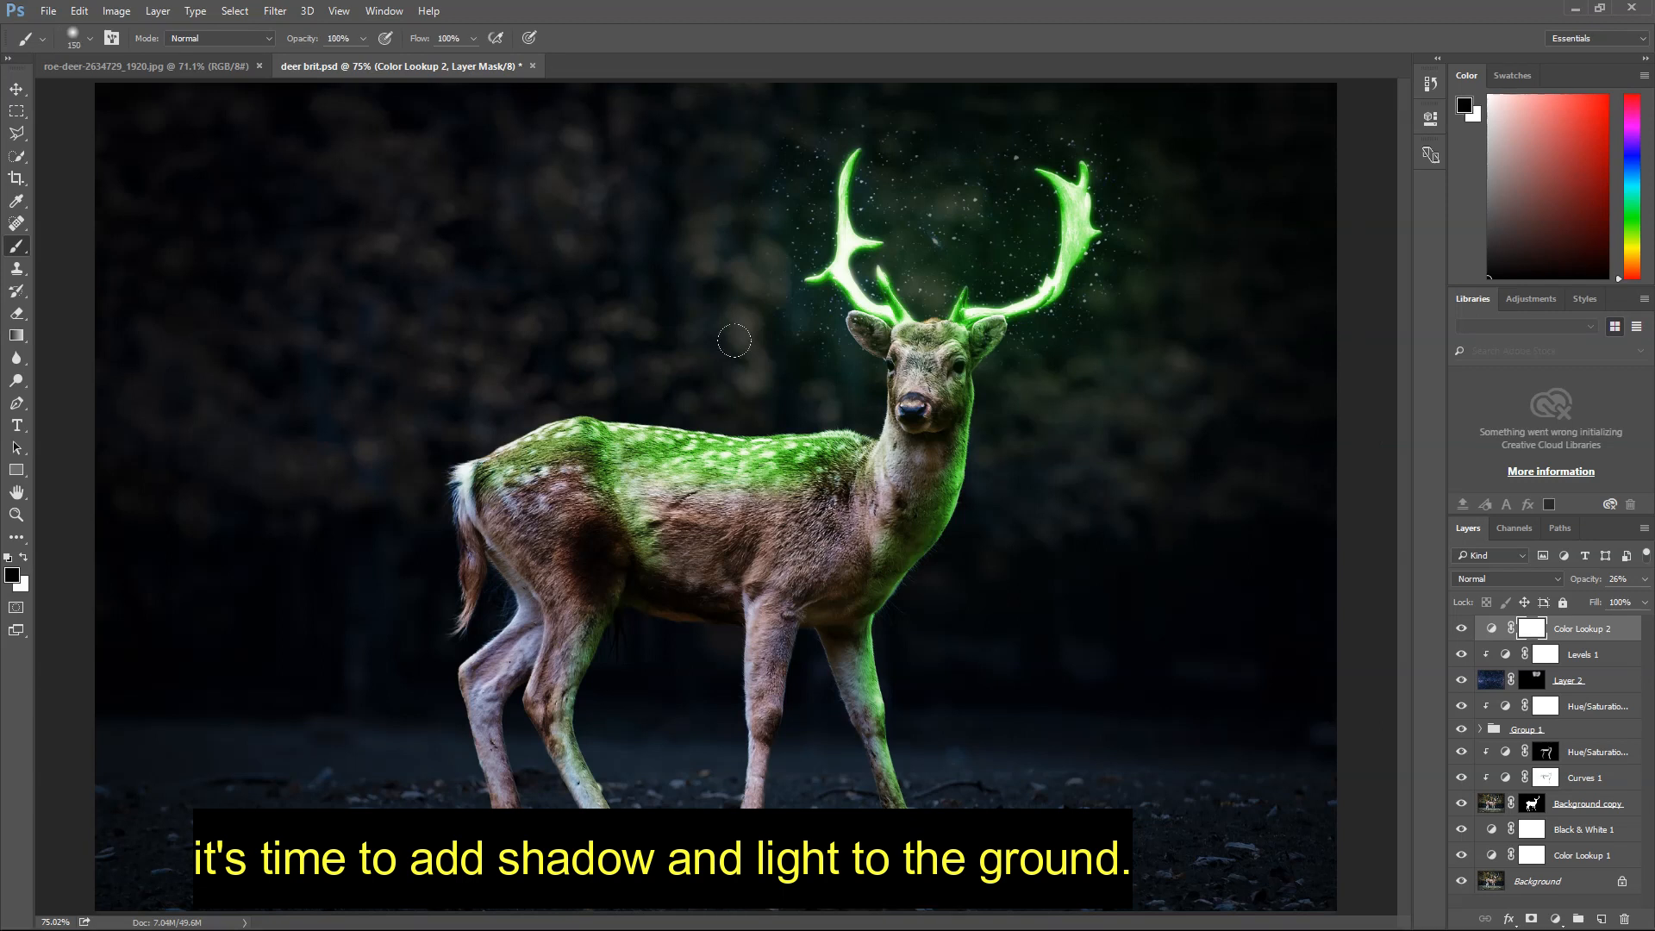
Create a new layer directly beneath the deer cutout layer and choose a bright green highlight as the foreground color.
click(1605, 809)
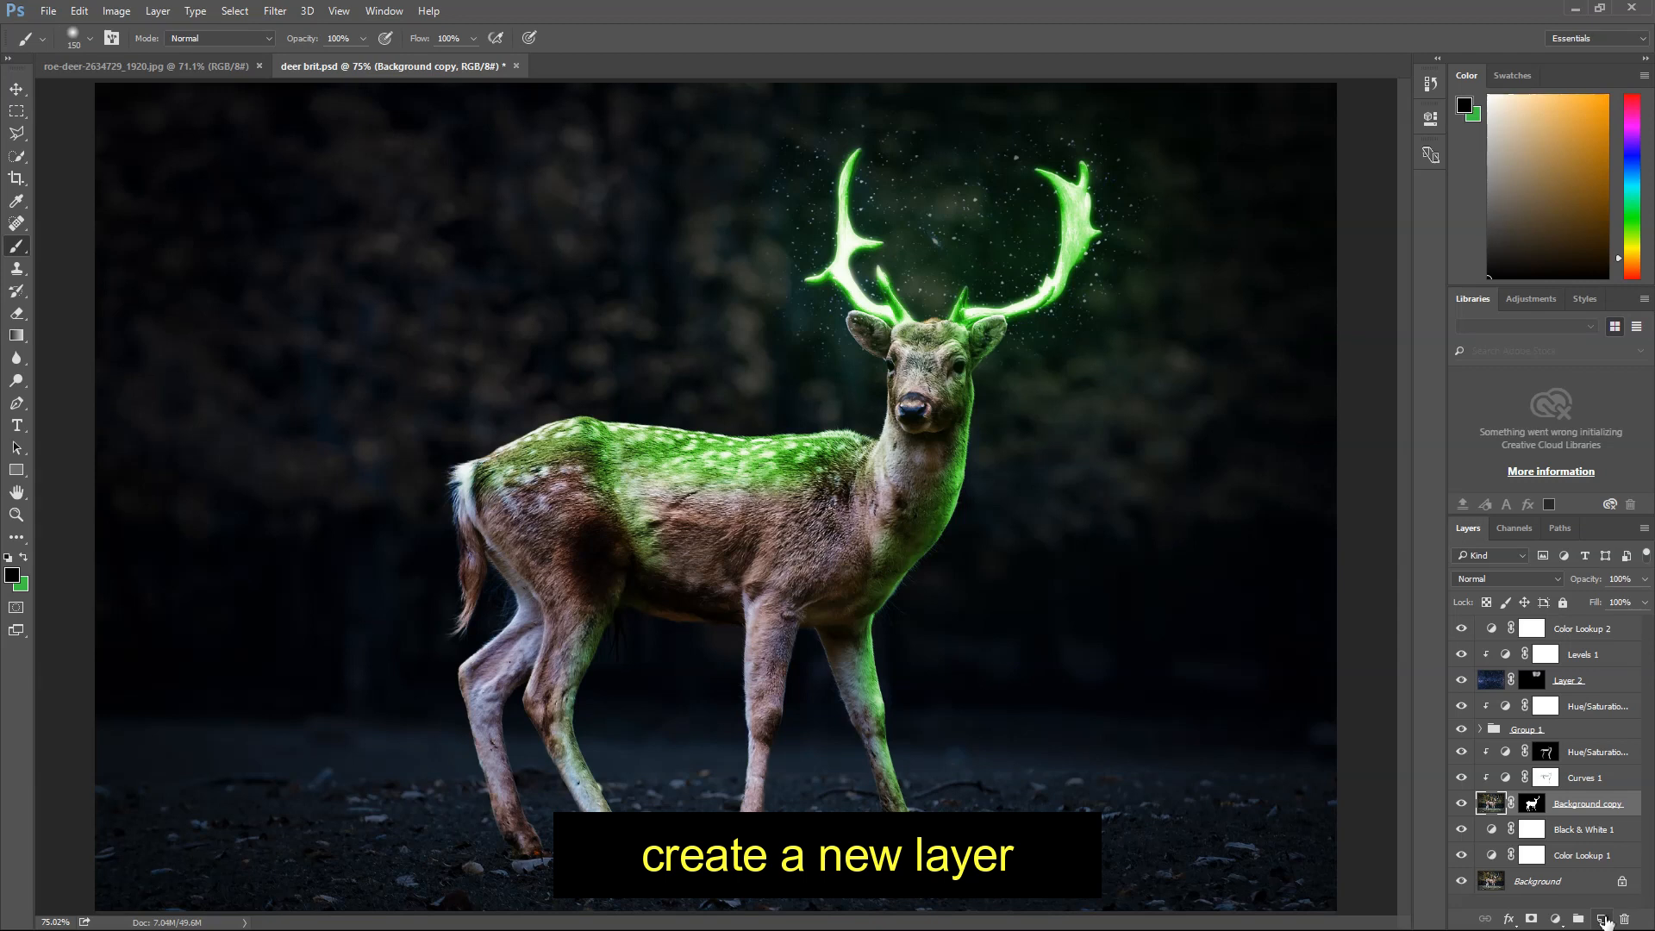
click(1602, 919)
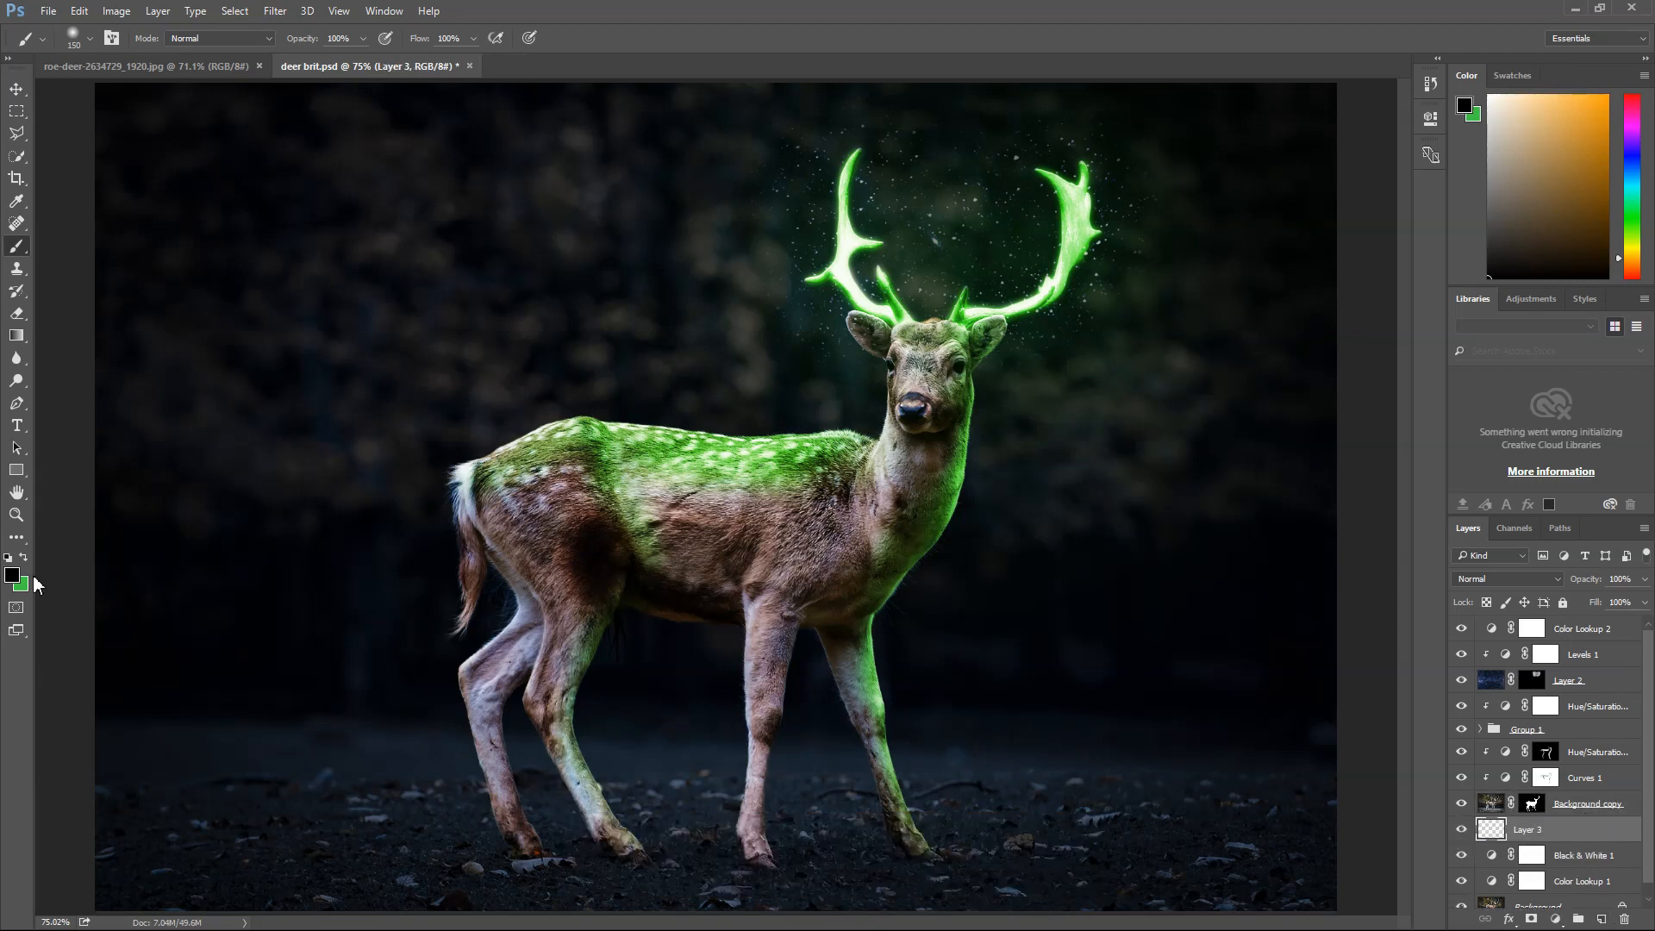
click(24, 557)
click(12, 574)
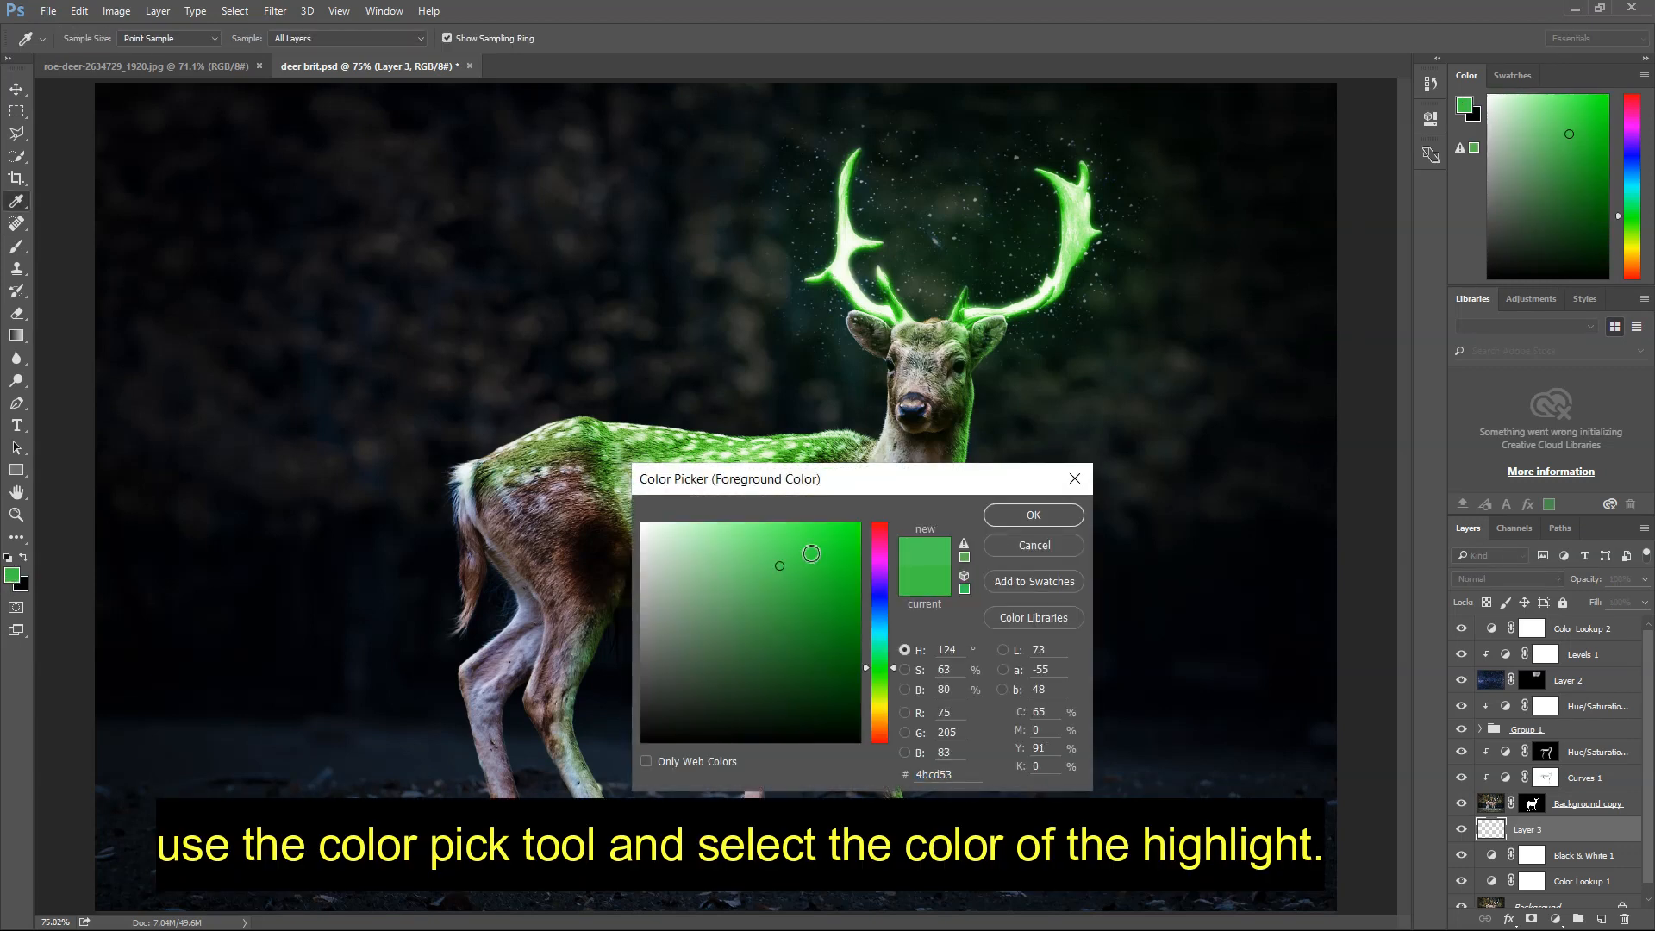
click(1034, 515)
Paint a soft green patch on the ground beneath and around the deer's hooves, enlarging the brush to 250 pixels.
key(b)
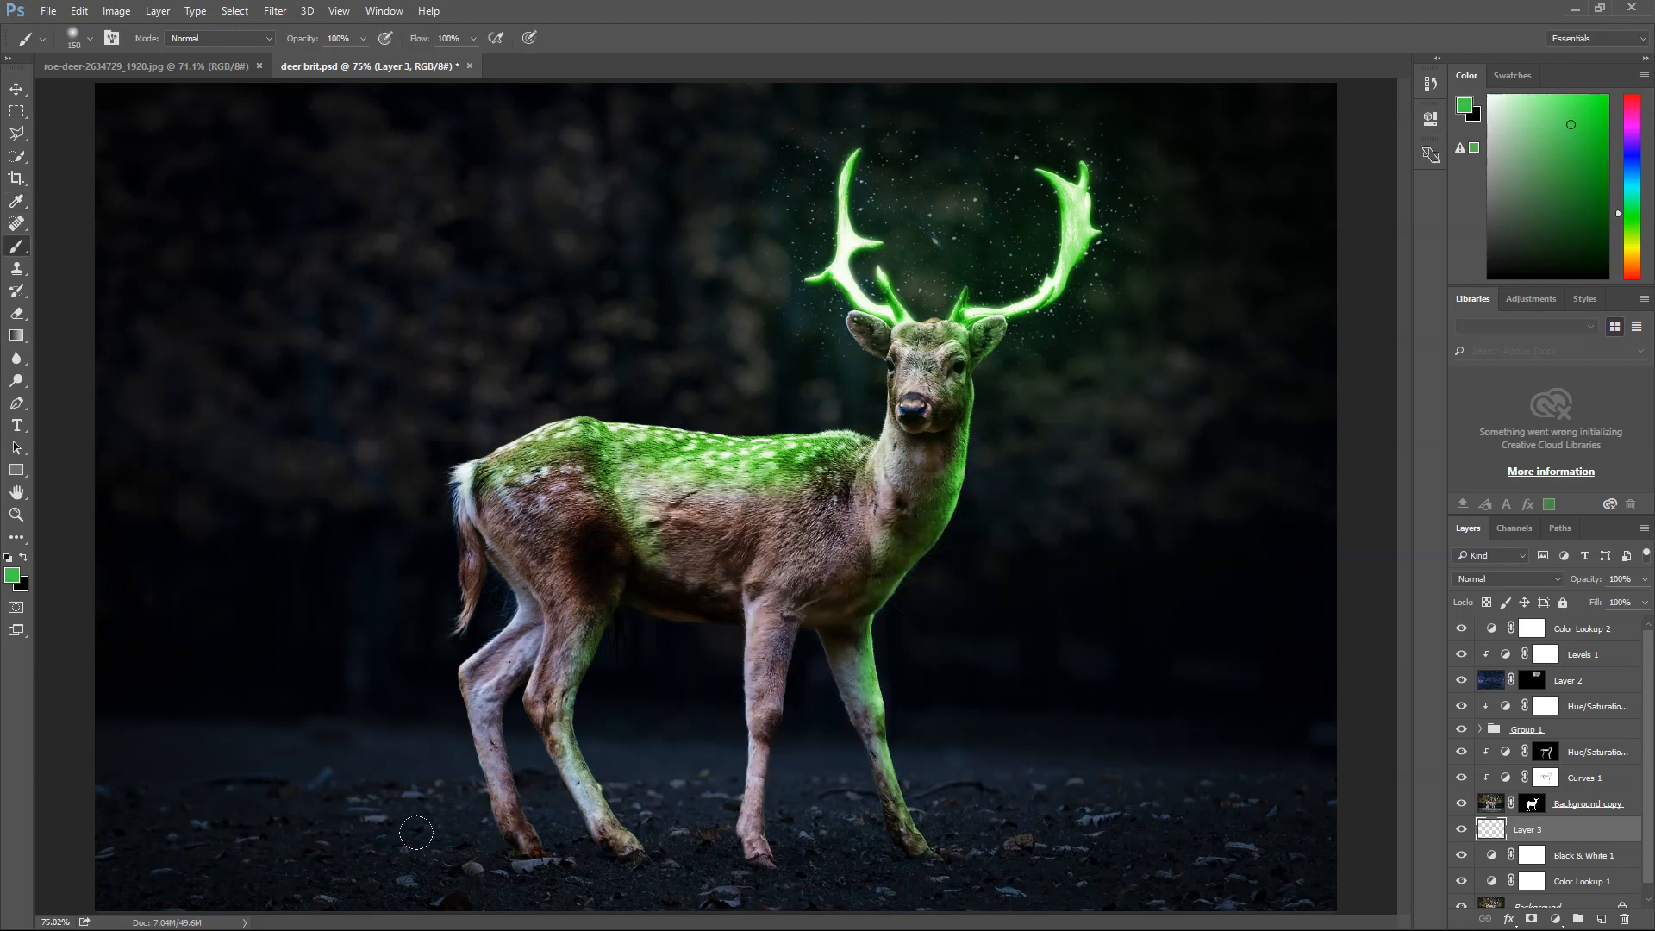
key(bracketright)
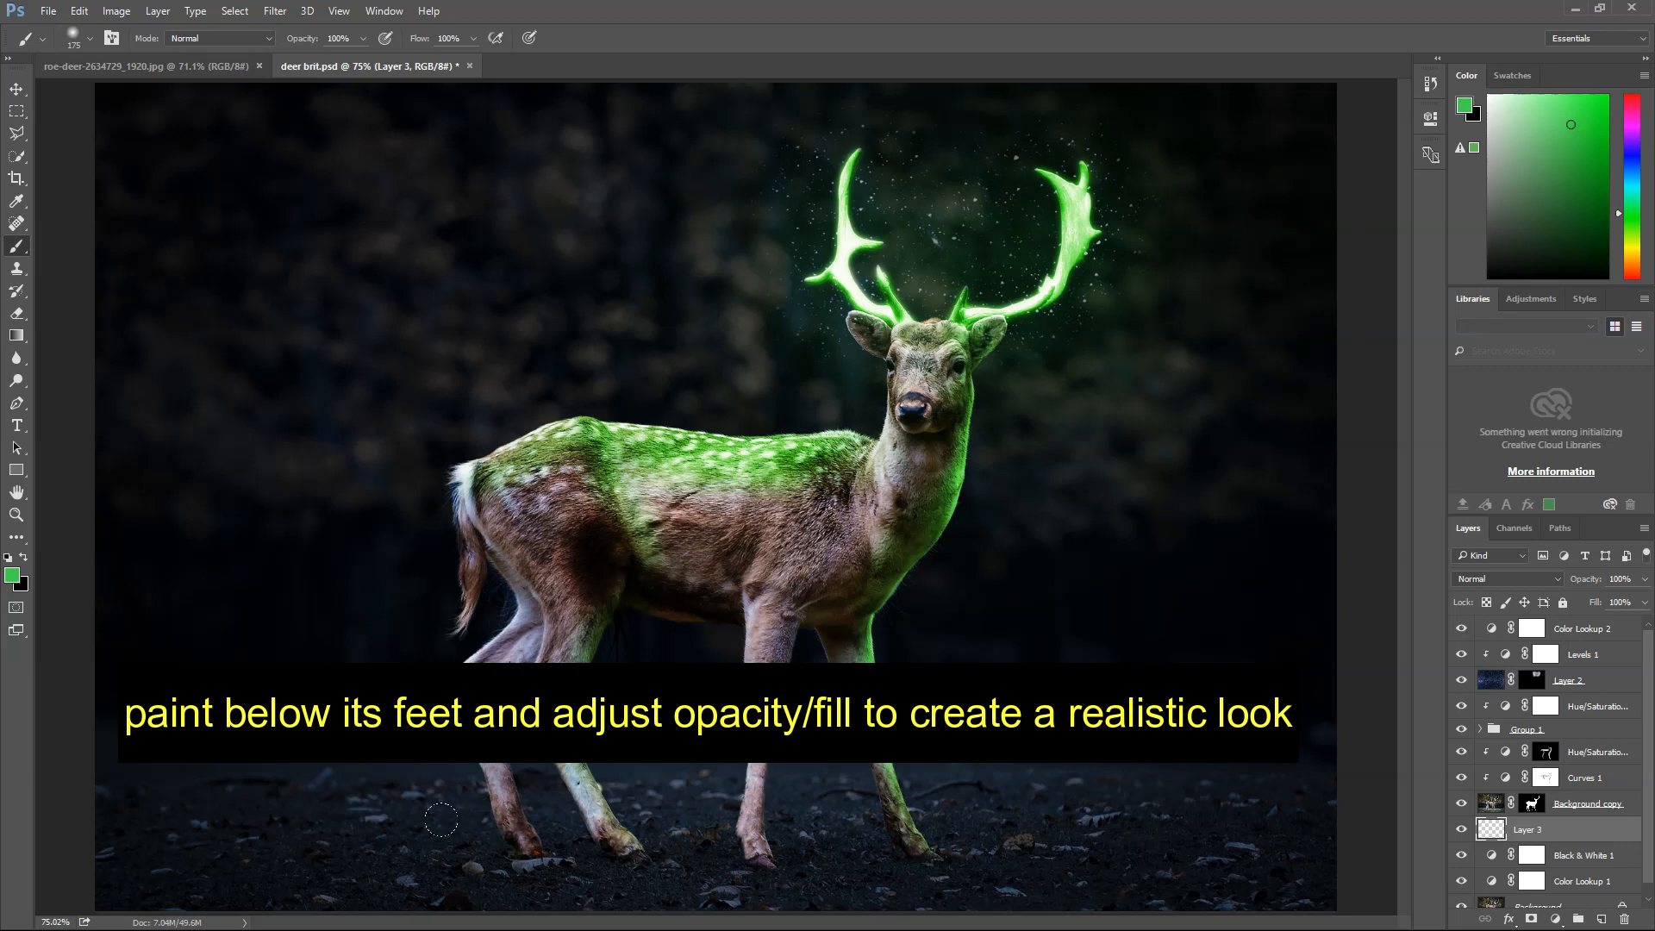
mouse_move(439, 804)
mouse_down()
mouse_move(496, 841)
mouse_move(1026, 836)
mouse_up()
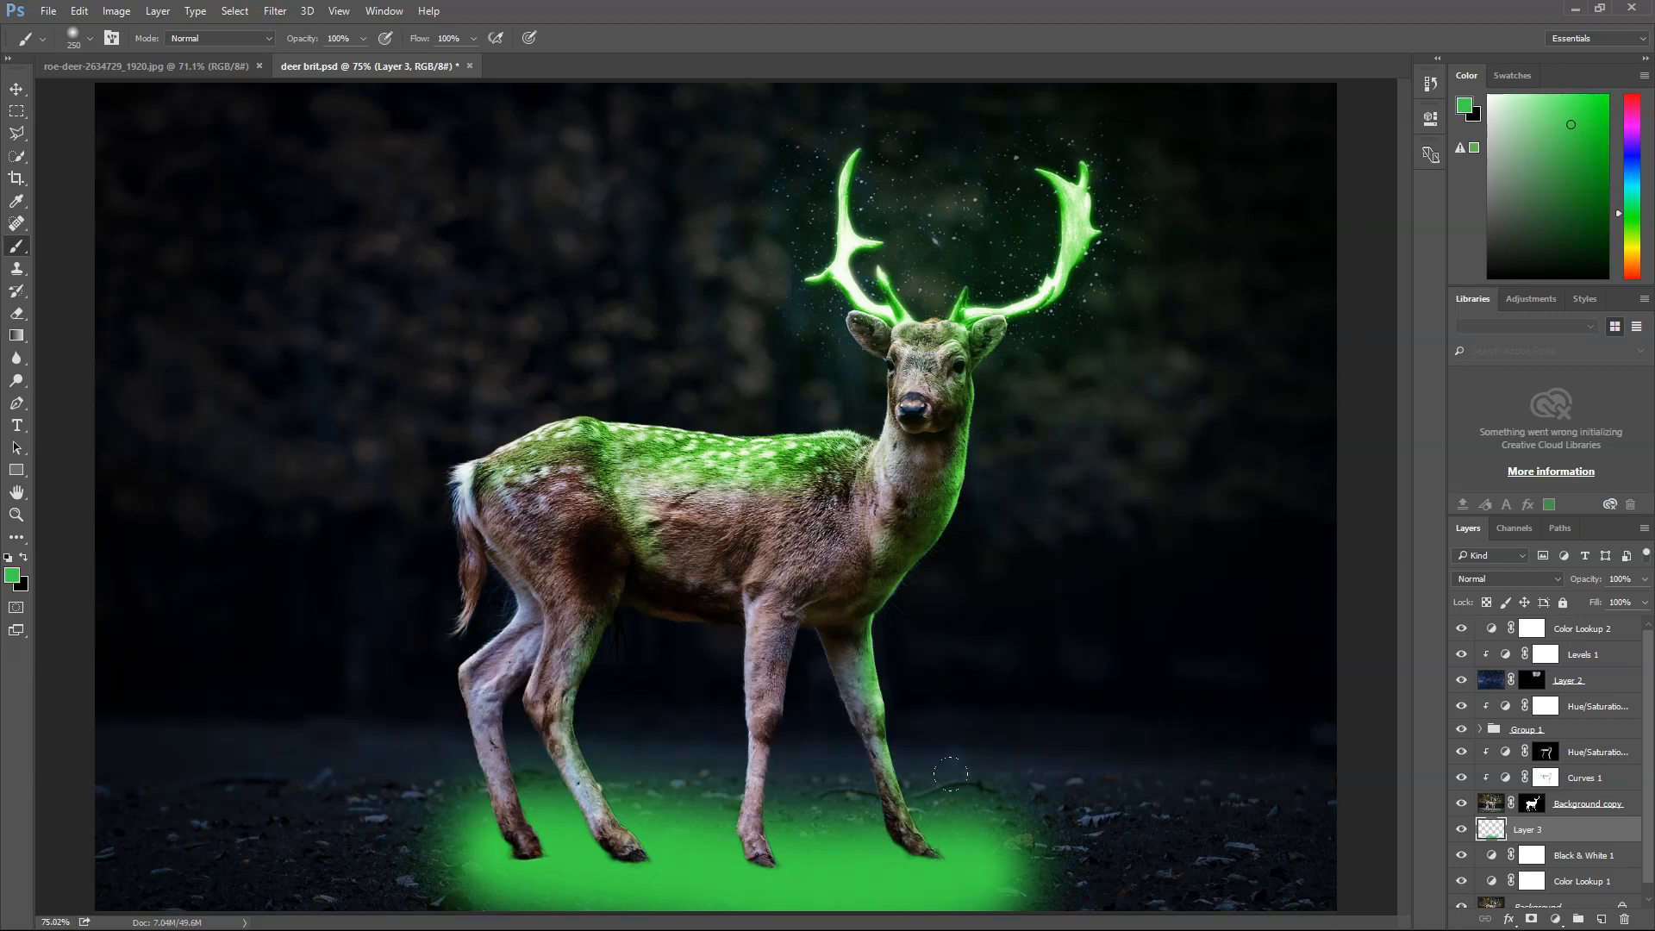
drag(979, 799, 1013, 804)
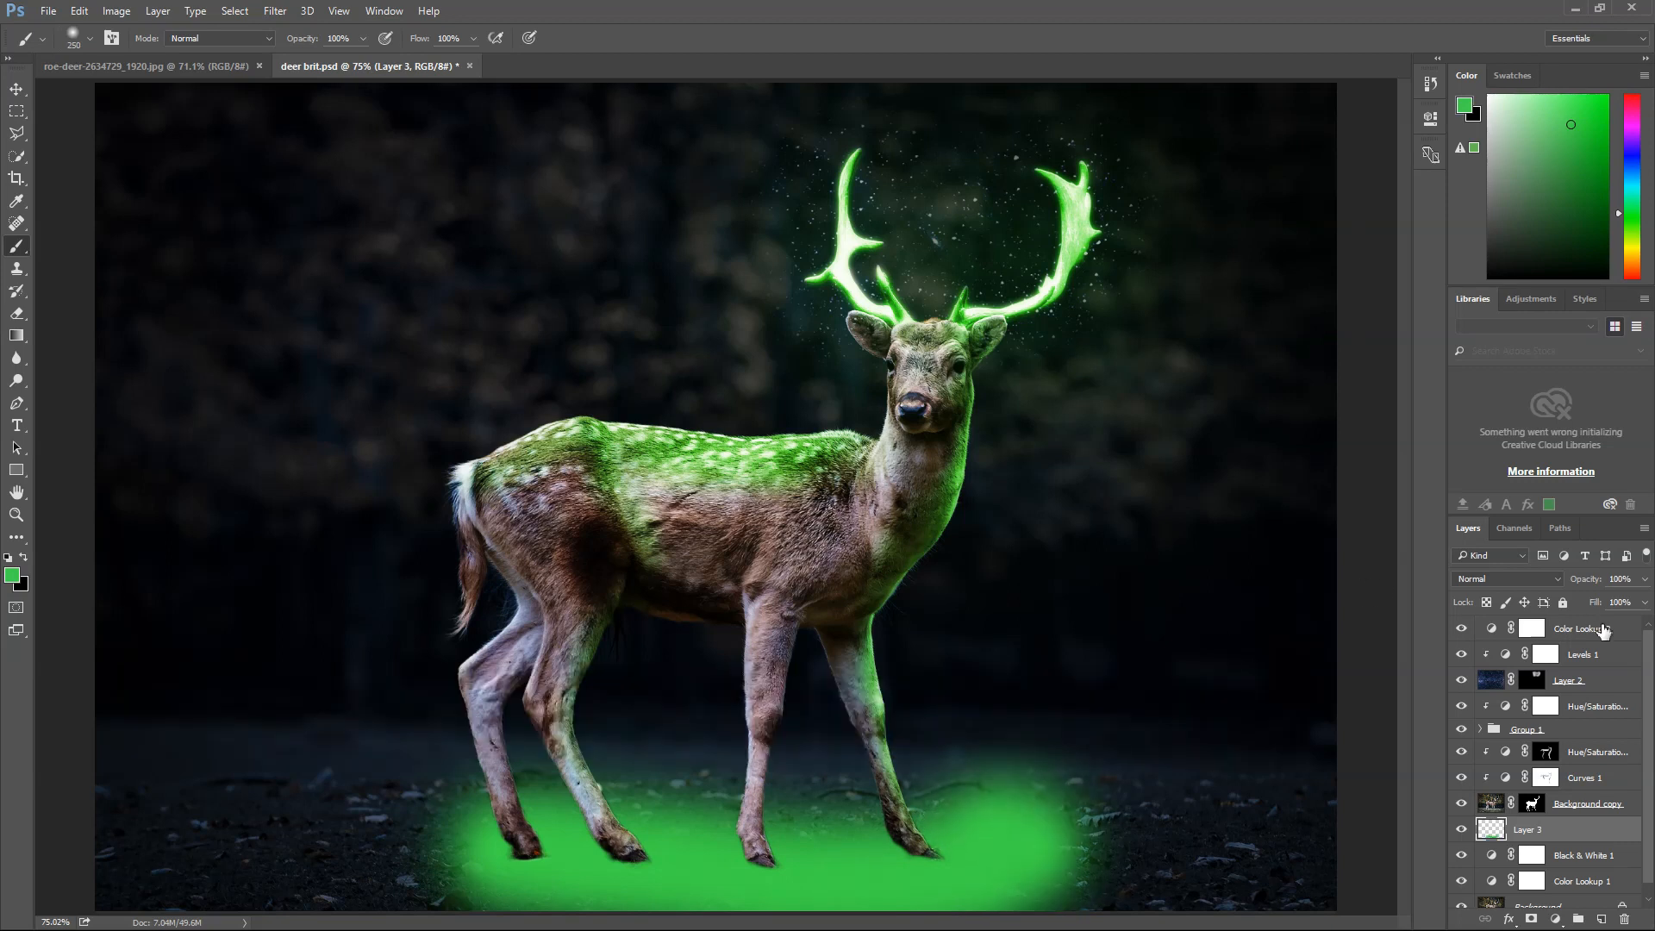
Set the green ground-light layer's opacity to 45% and its fill to 75%.
click(1645, 578)
drag(1642, 602, 1593, 604)
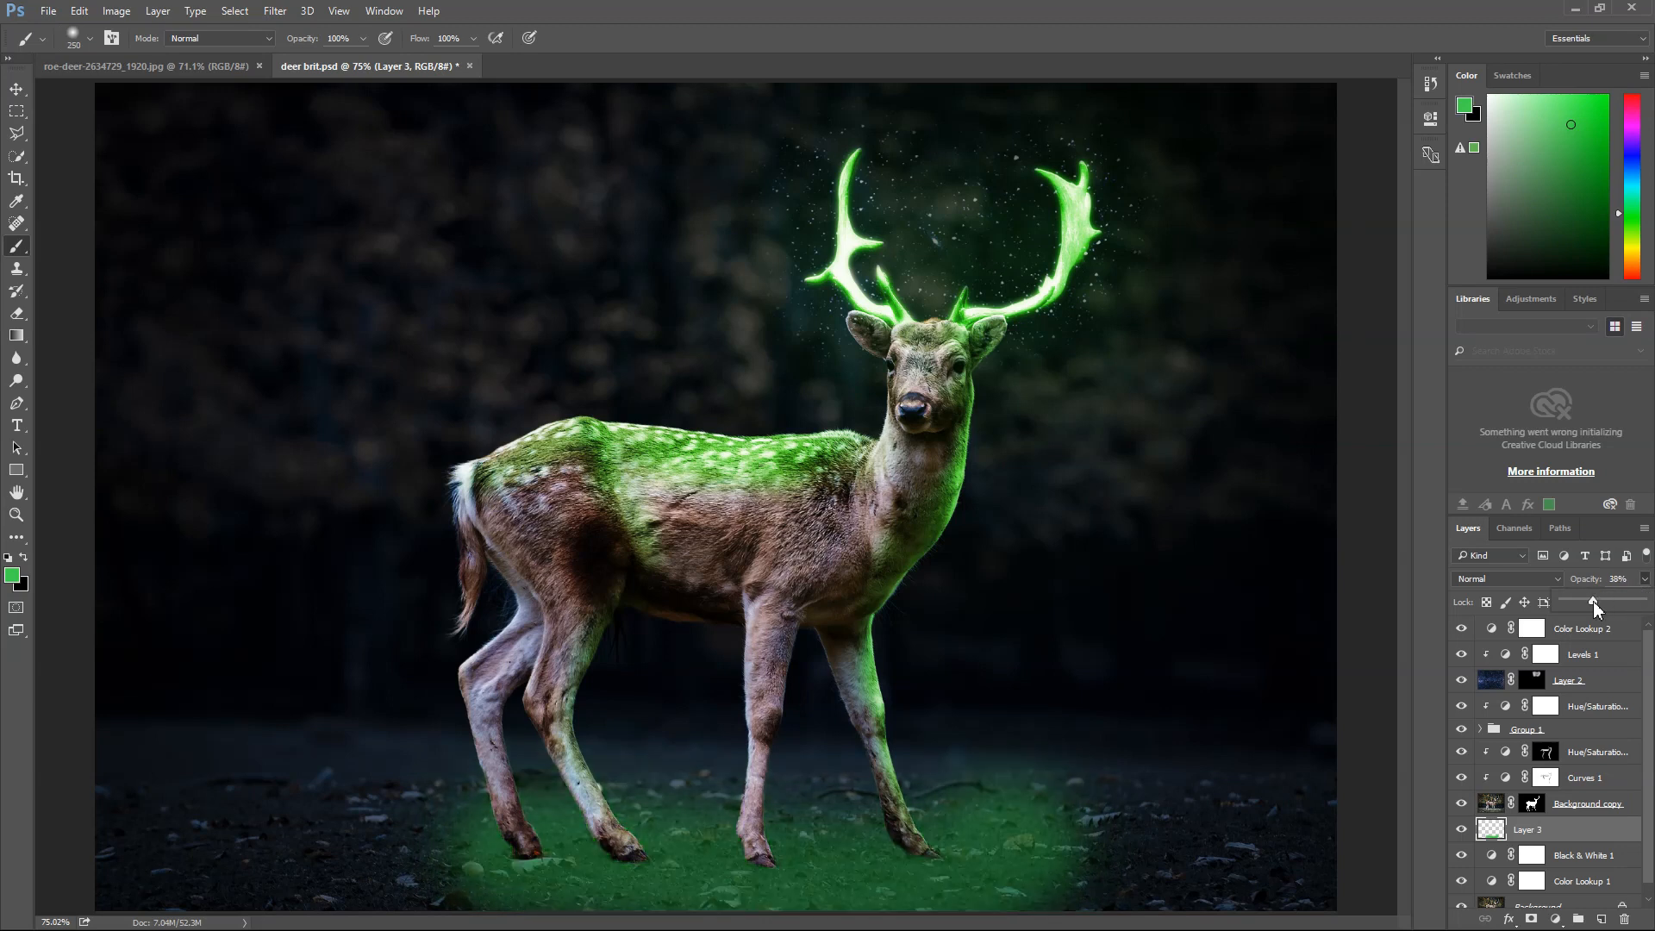
drag(1593, 602, 1599, 603)
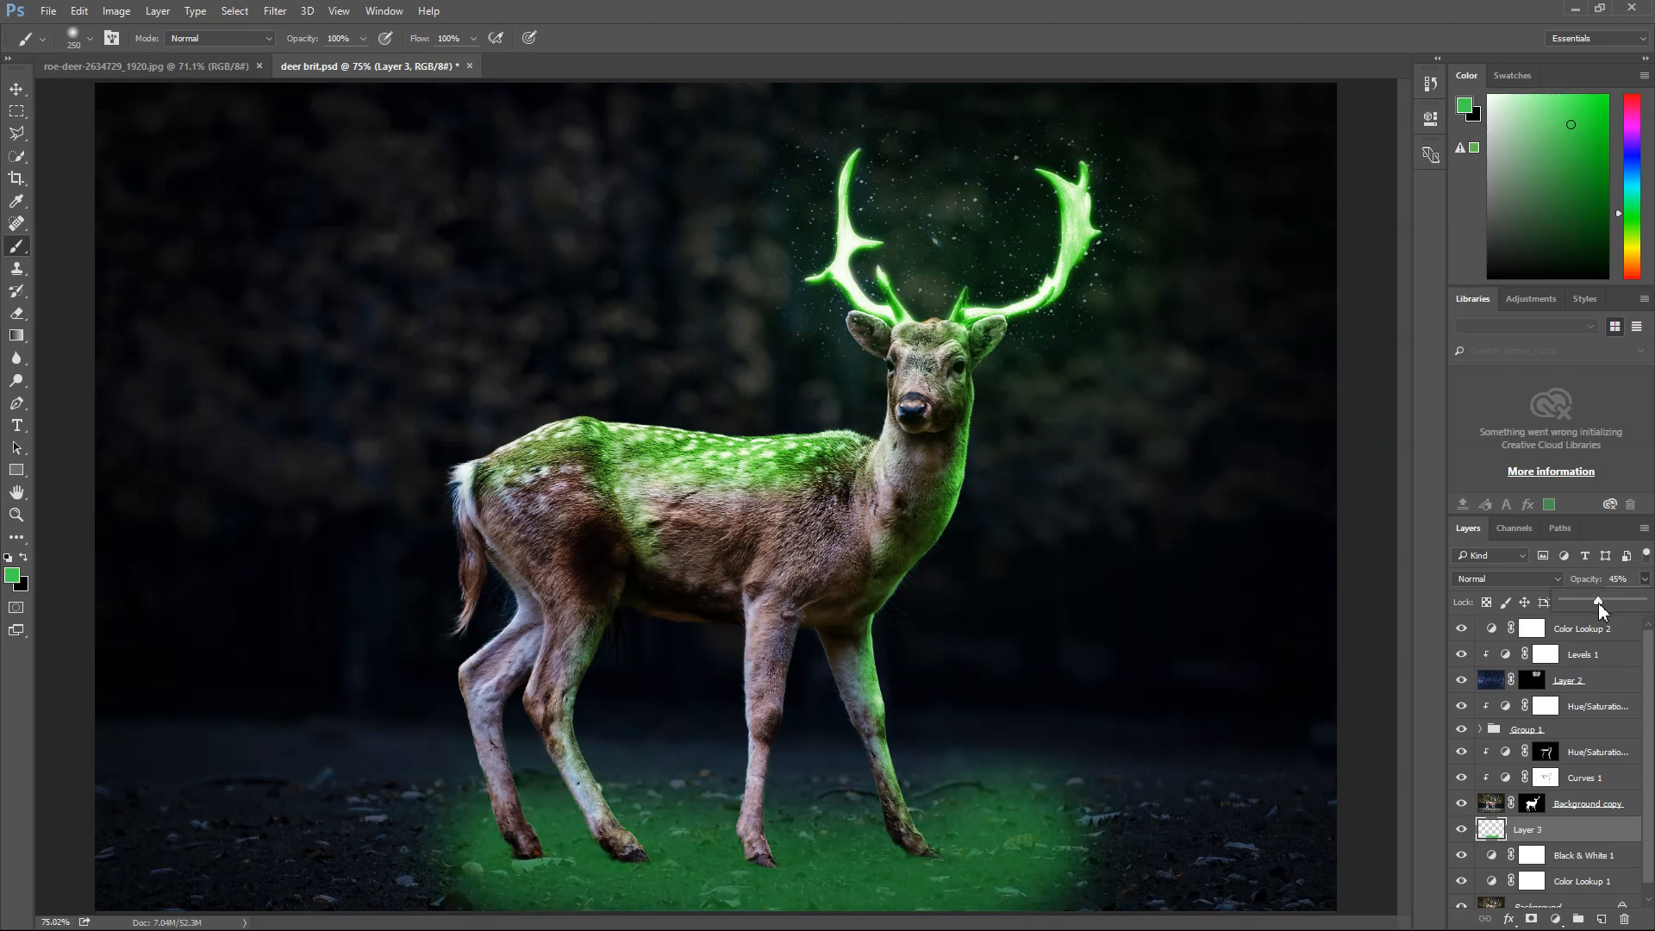
click(1645, 602)
click(1624, 623)
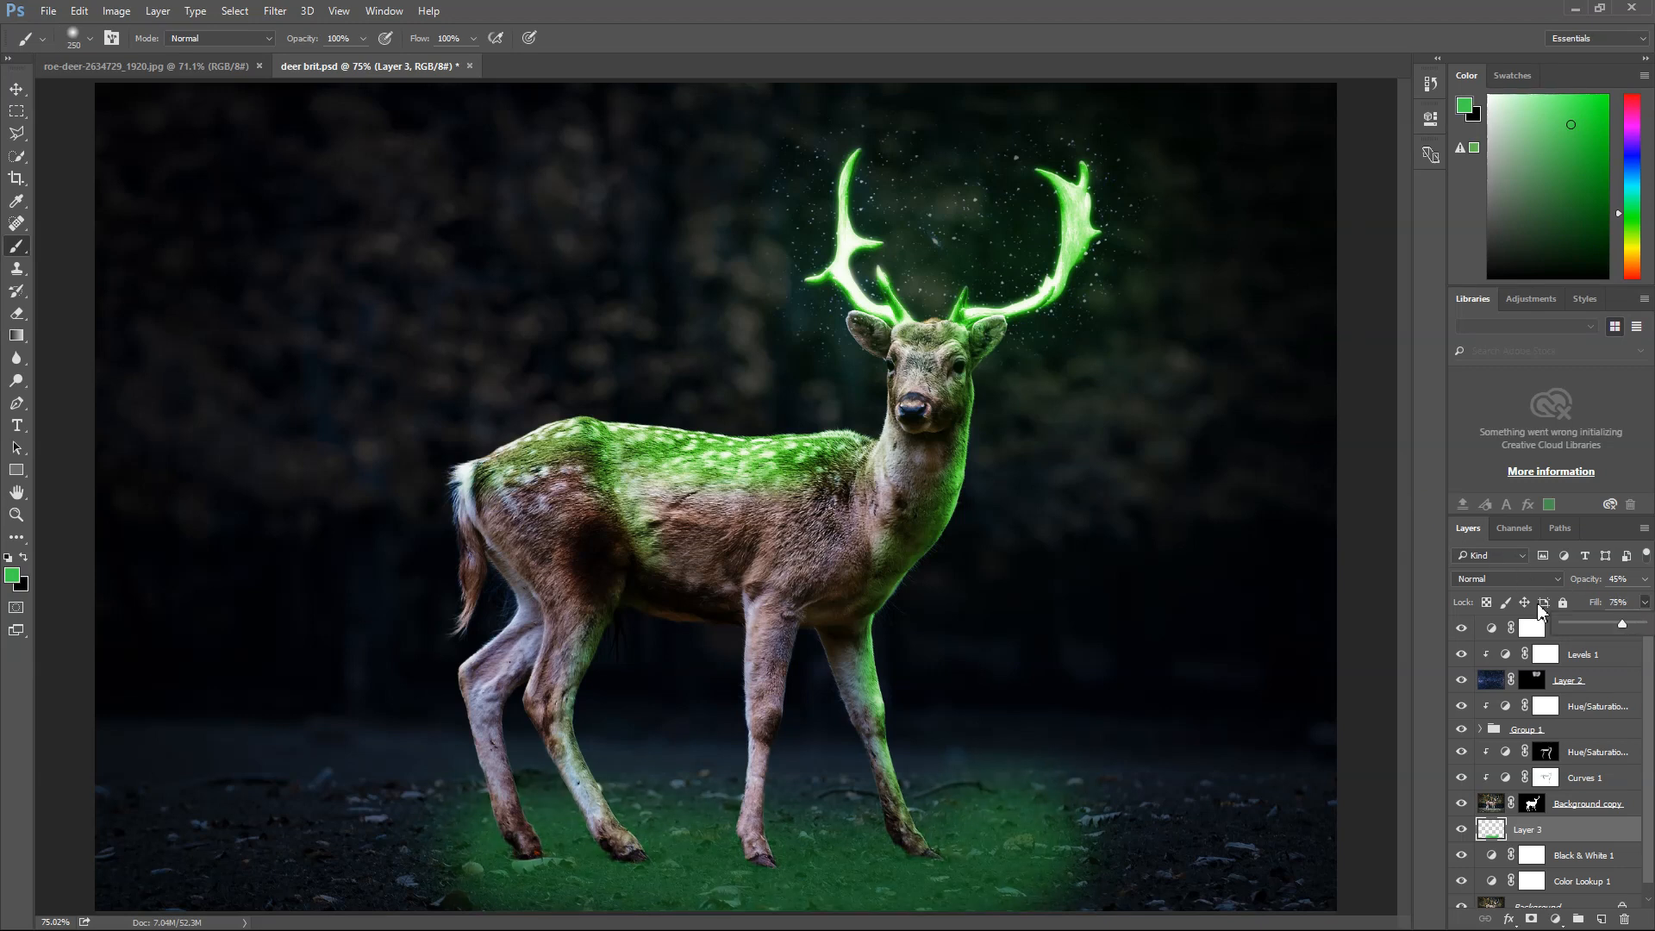
Make black the foreground color and create a new shadow layer directly above the green ground-light layer.
click(1404, 530)
key(v)
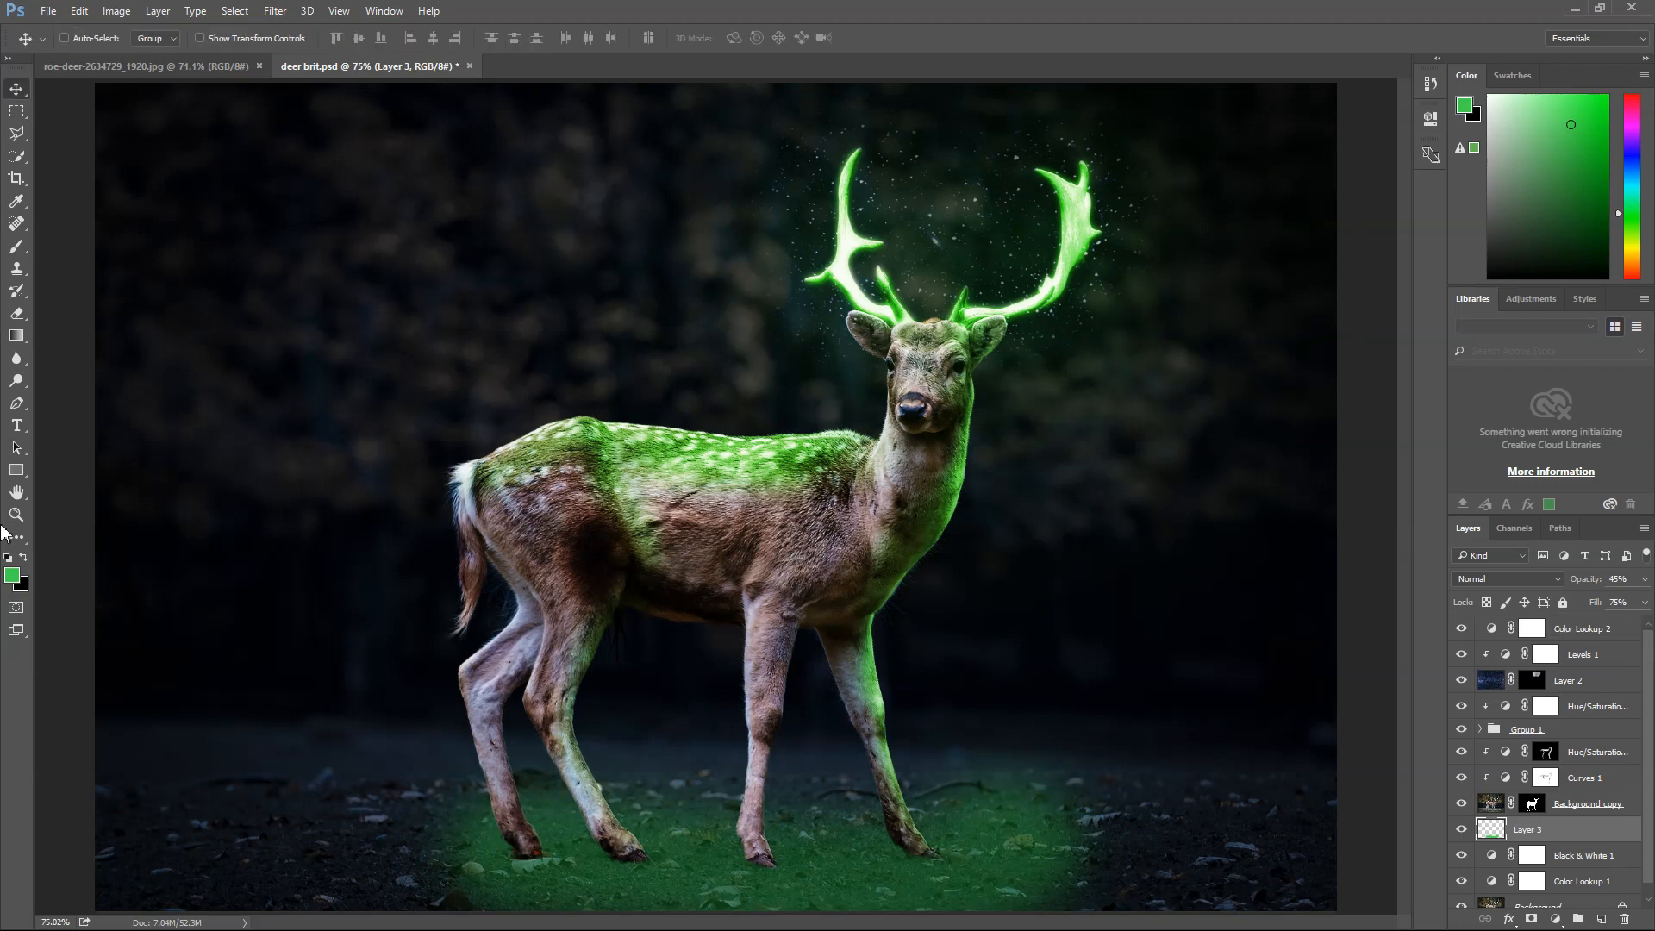
click(28, 558)
key(b)
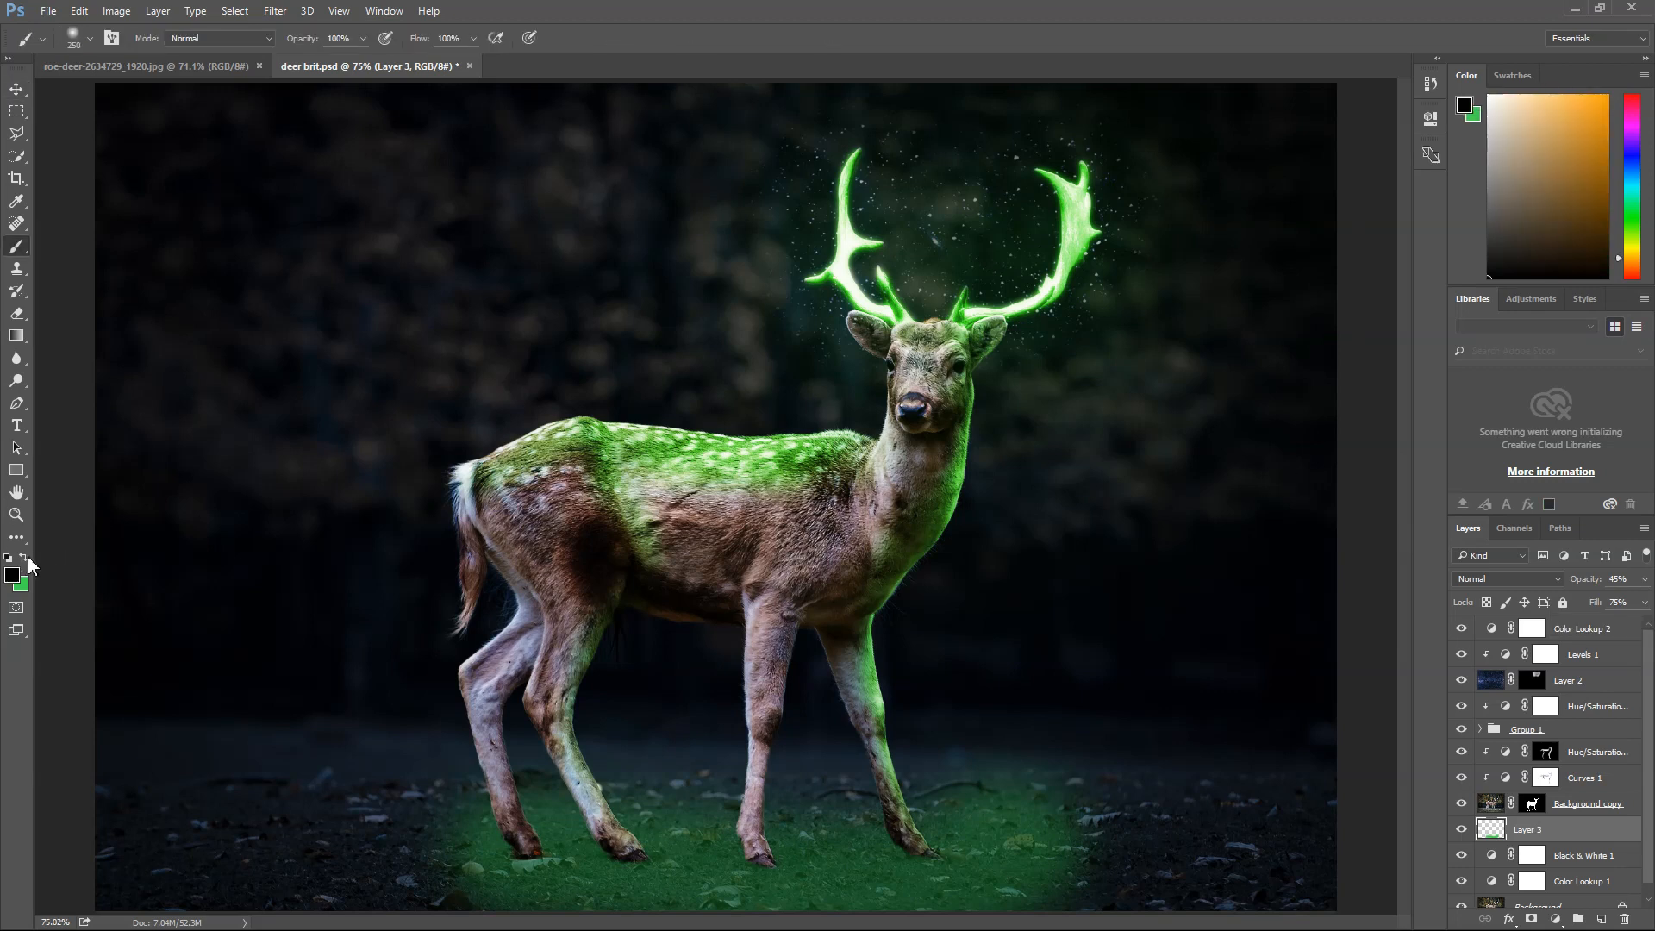
click(1601, 919)
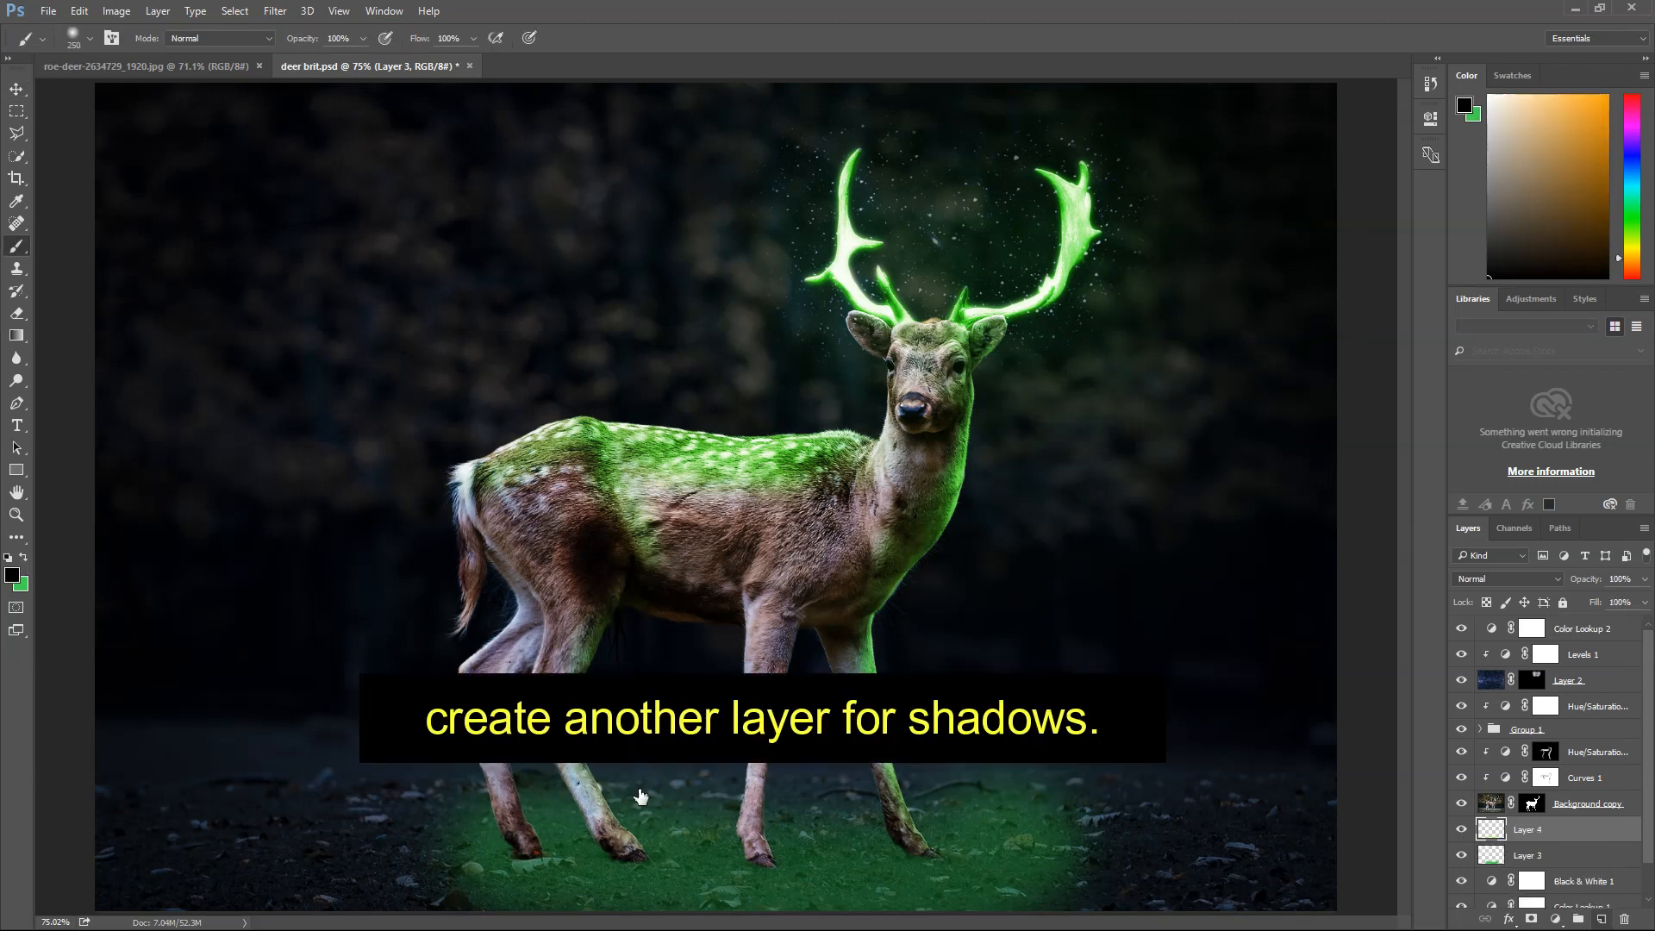
Paint a soft black shadow on the ground around and between the deer's hooves with a 150-pixel brush.
key(bracketleft)
key(bracketleft)
key(bracketleft)
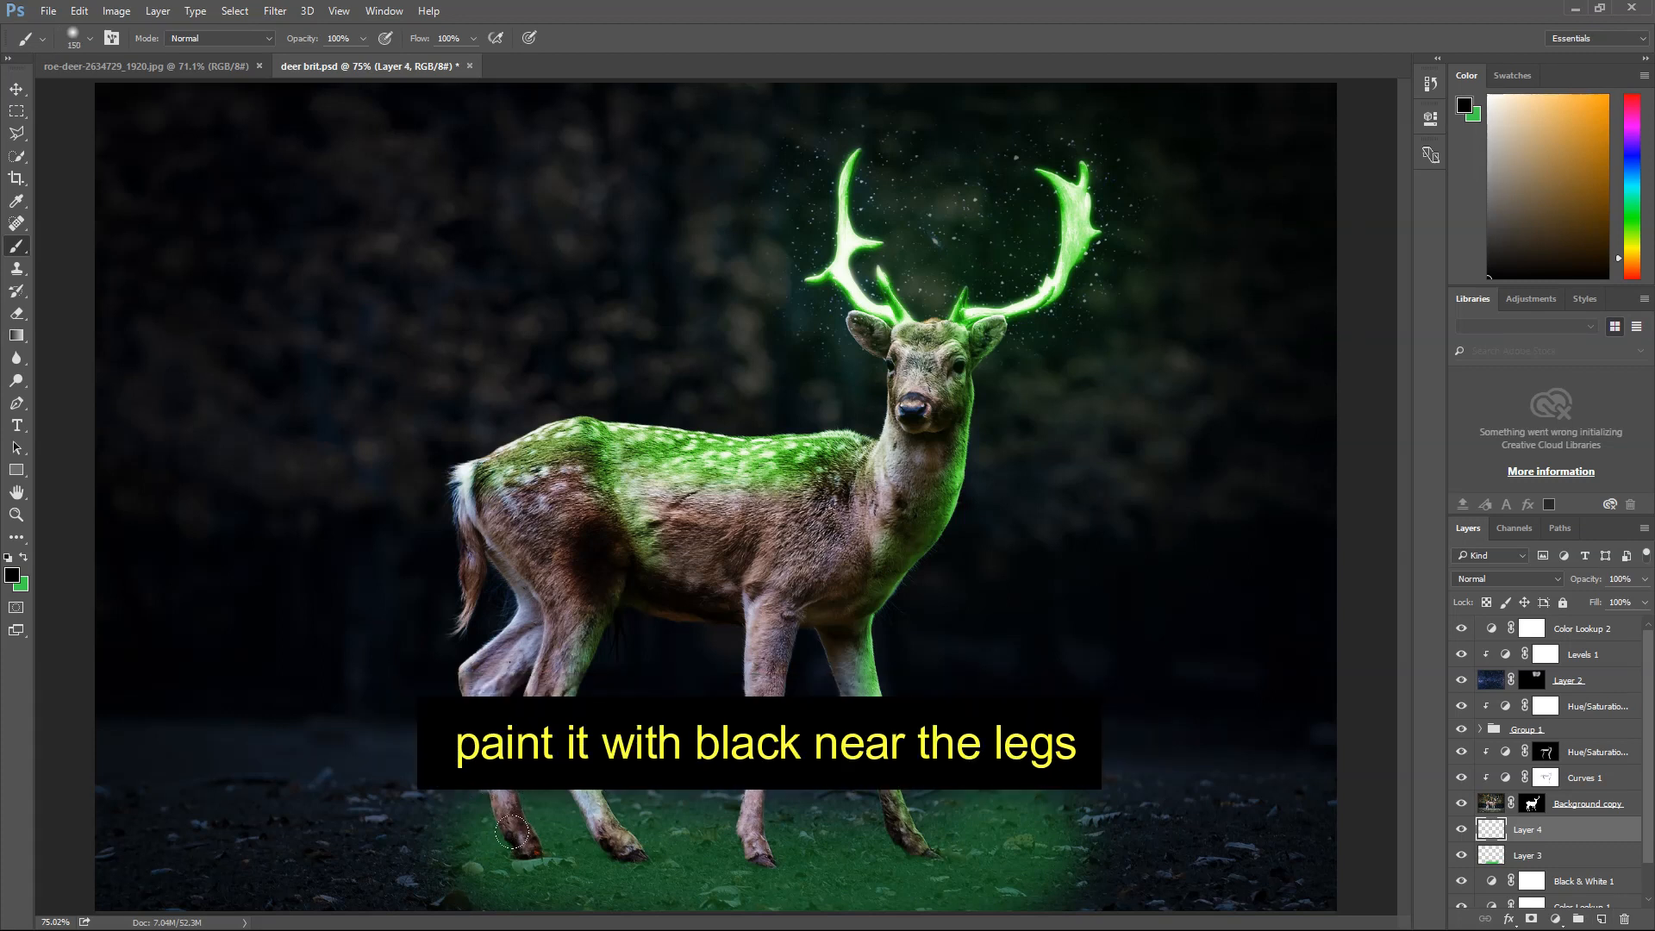
mouse_move(496, 840)
mouse_down()
mouse_move(541, 819)
mouse_move(781, 858)
mouse_move(881, 835)
mouse_up()
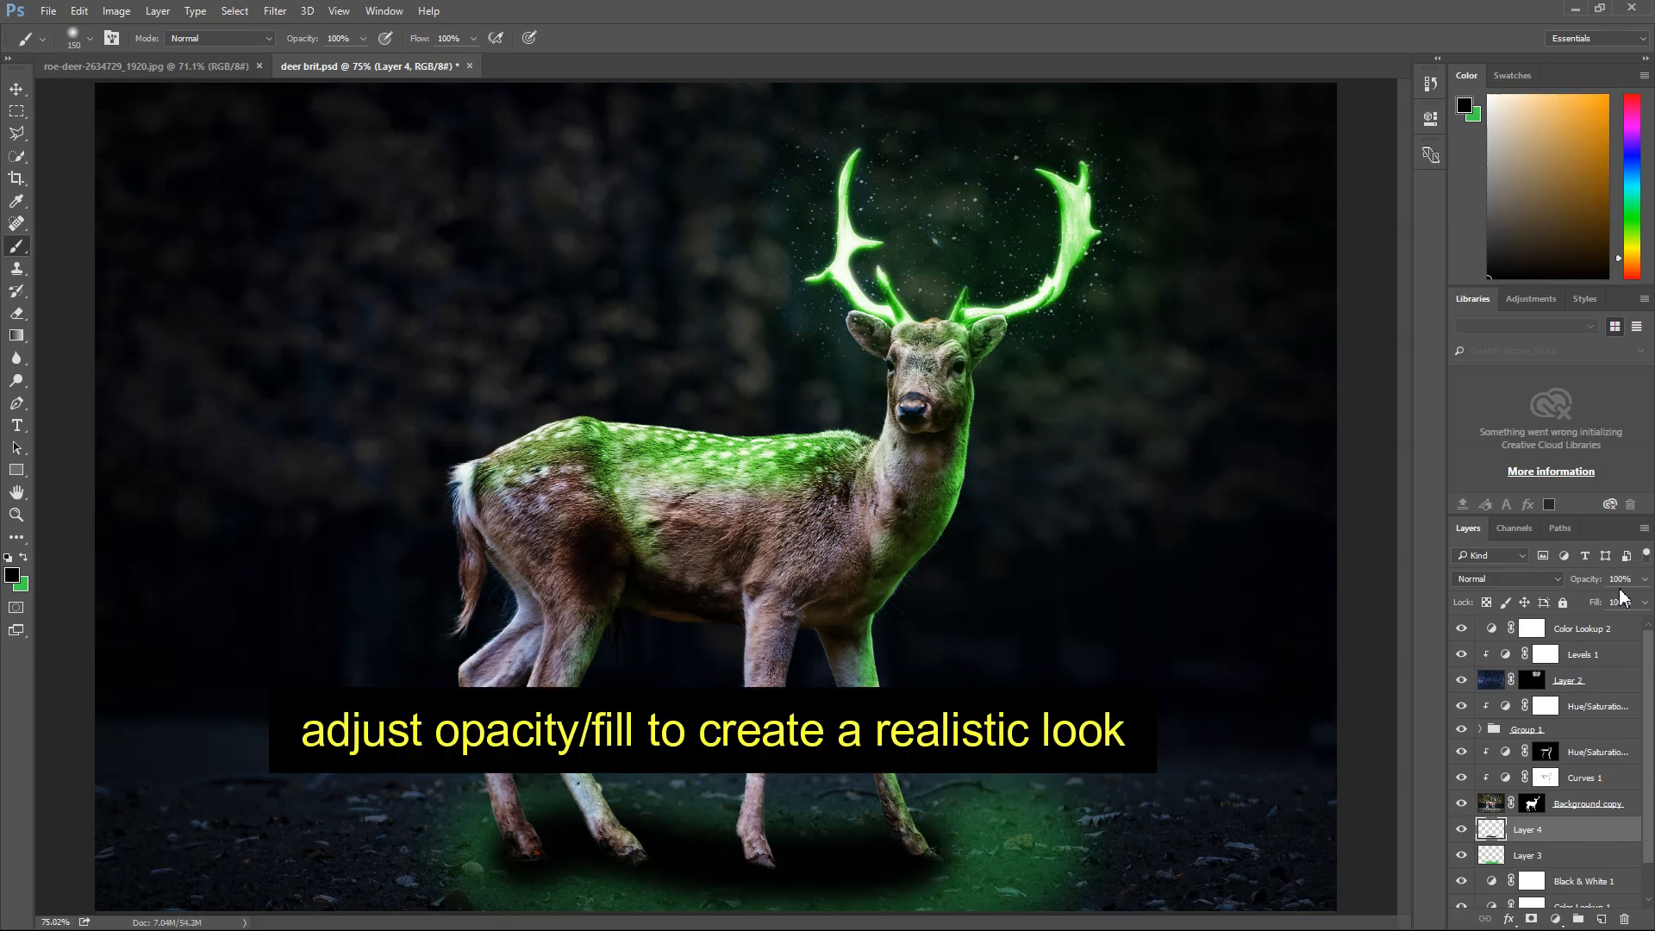
Set the hoof-shadow layer's opacity to 90%.
click(1643, 603)
drag(1597, 603, 1597, 602)
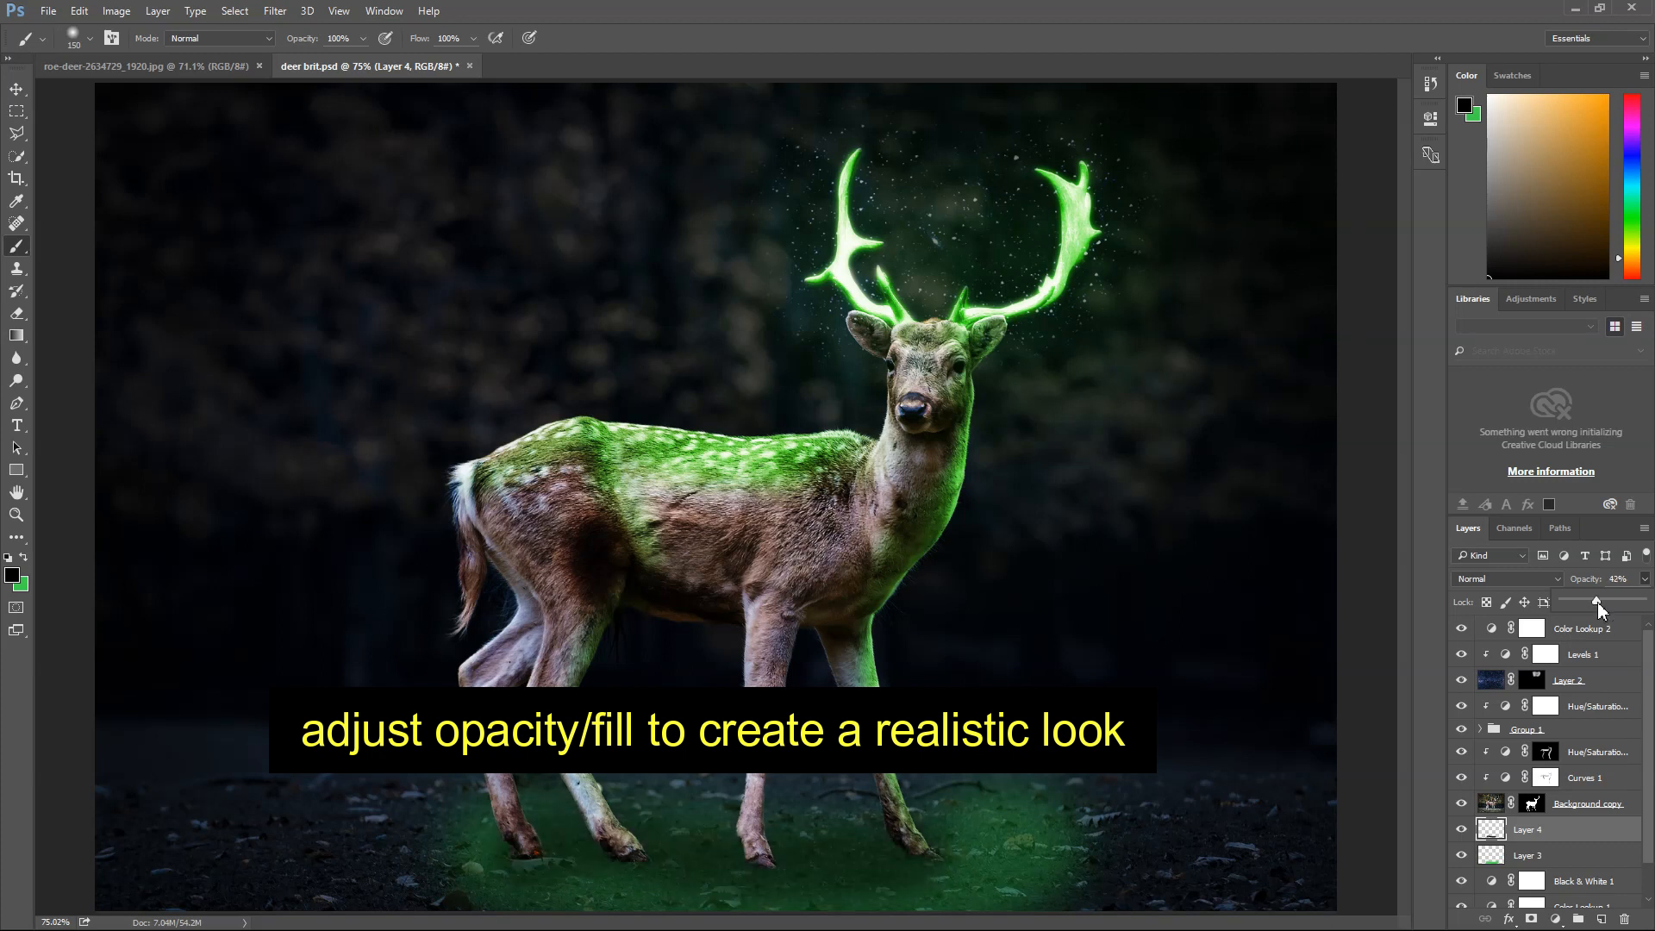
drag(1621, 608, 1637, 609)
key(v)
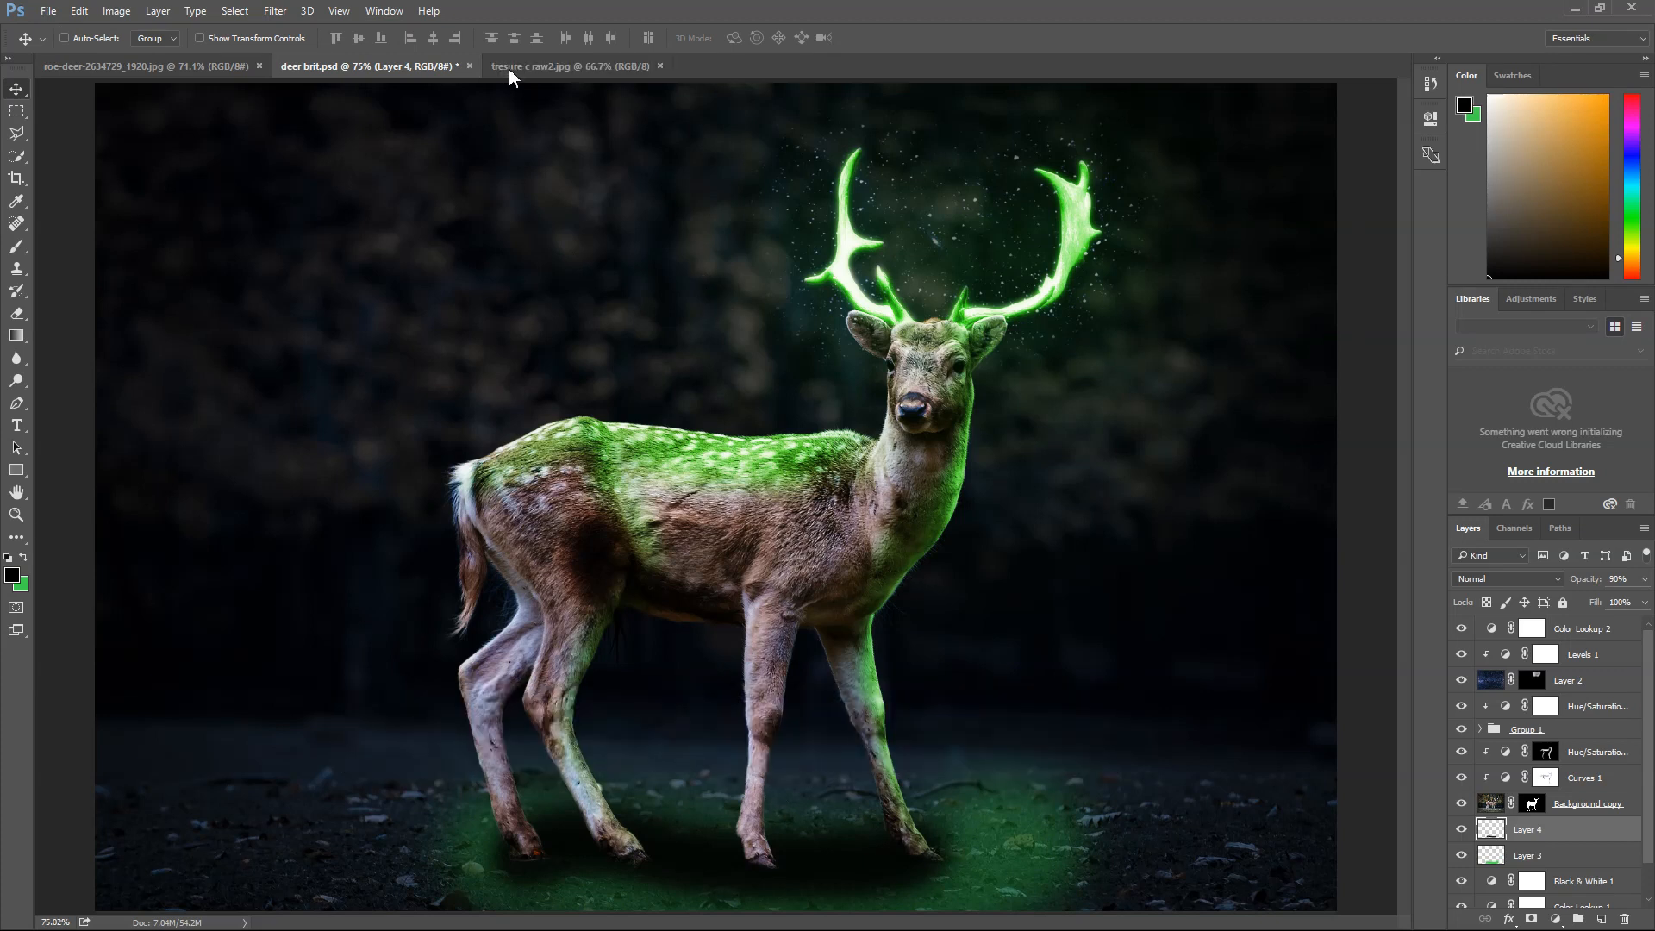
View the glowing gold bars image in the open document tresure c raw2.jpg.
click(510, 66)
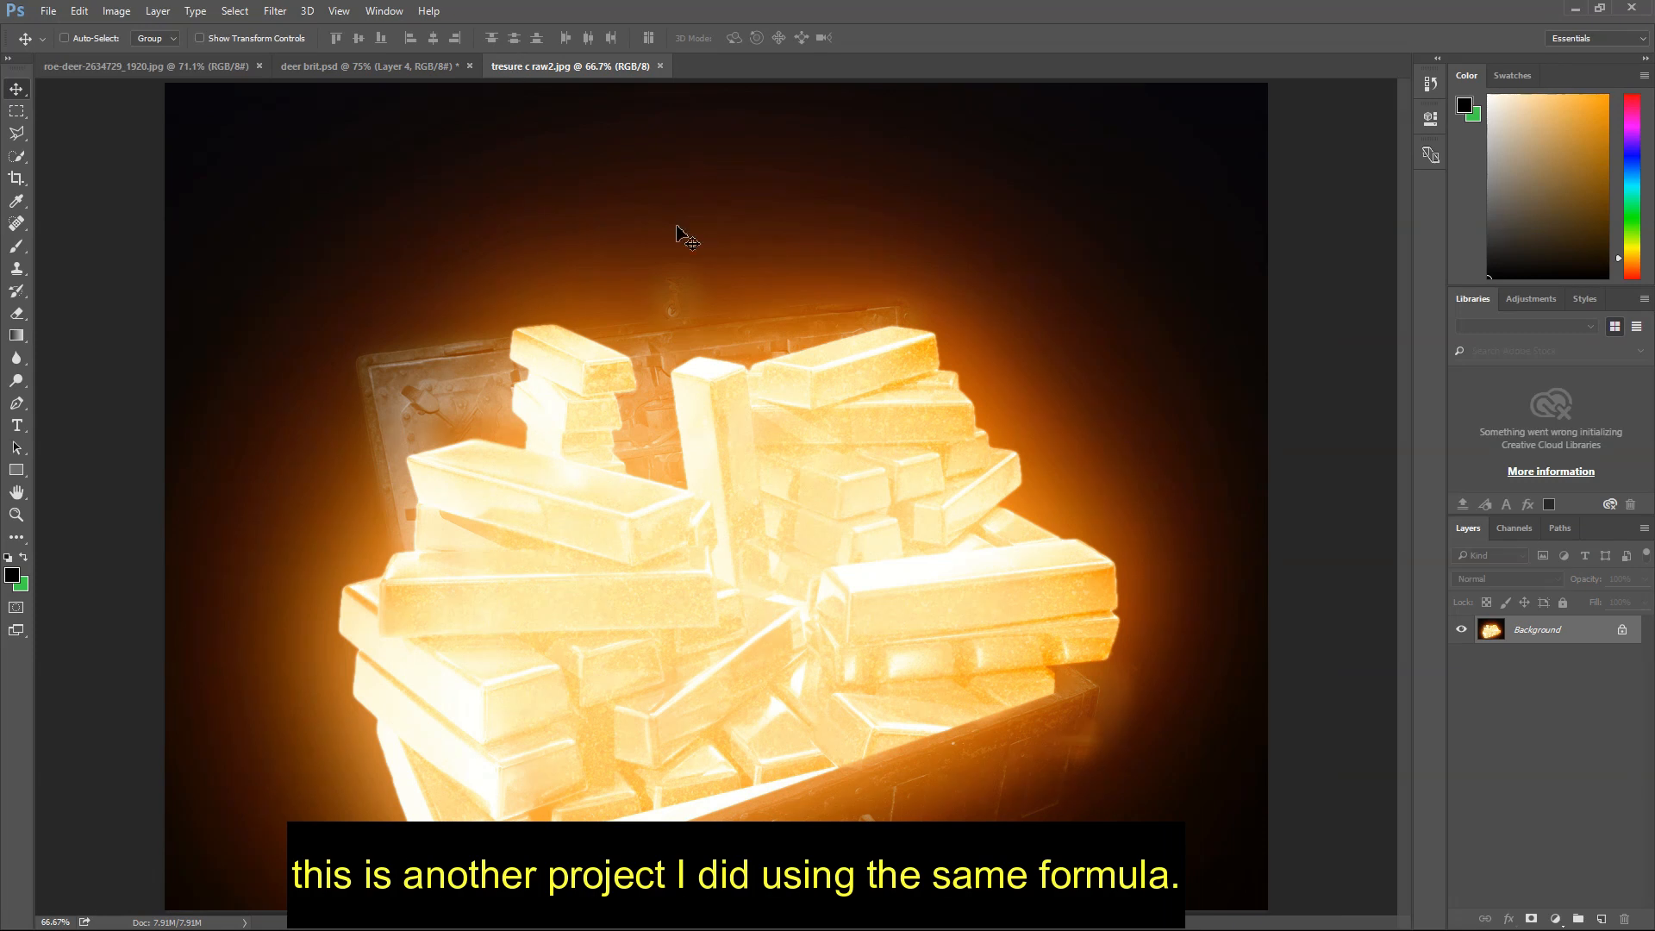